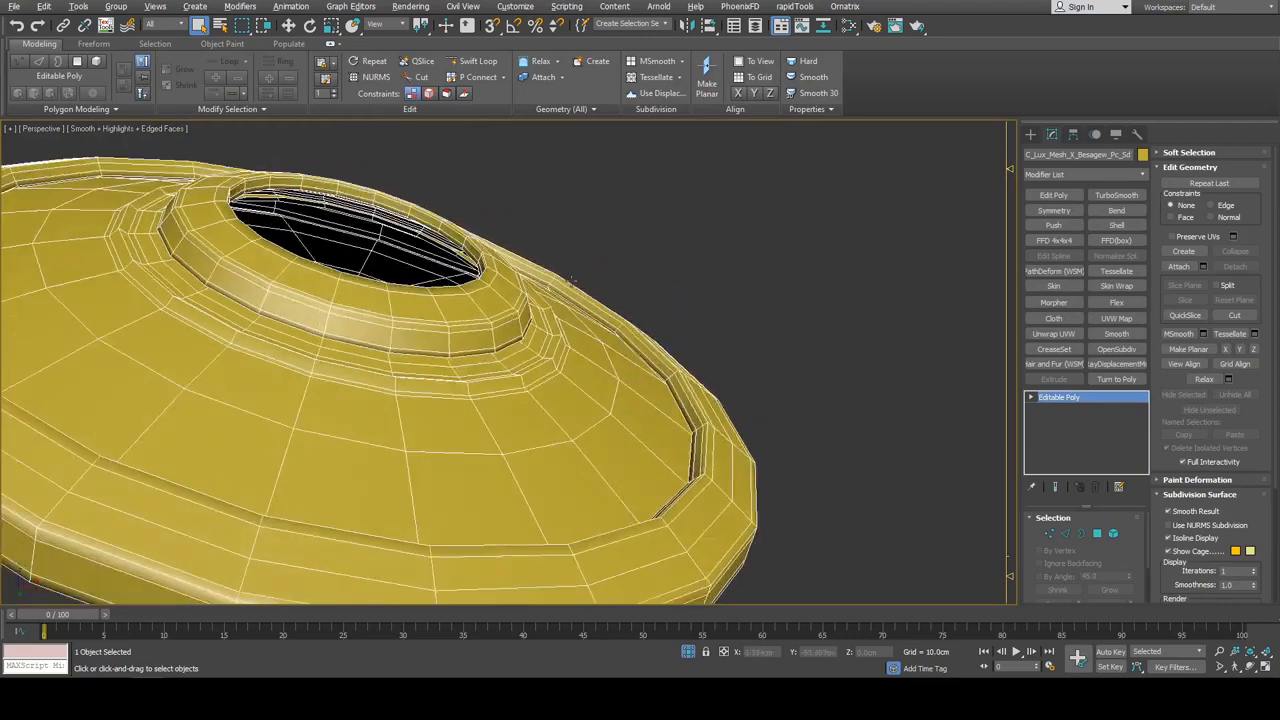
Create an 8-sided cylinder with one height segment and AutoGrid on the yellow disc, about 1.2 cm in radius and 0.25 cm high
{"action": "left_click", "coordinate": [1030, 135]}
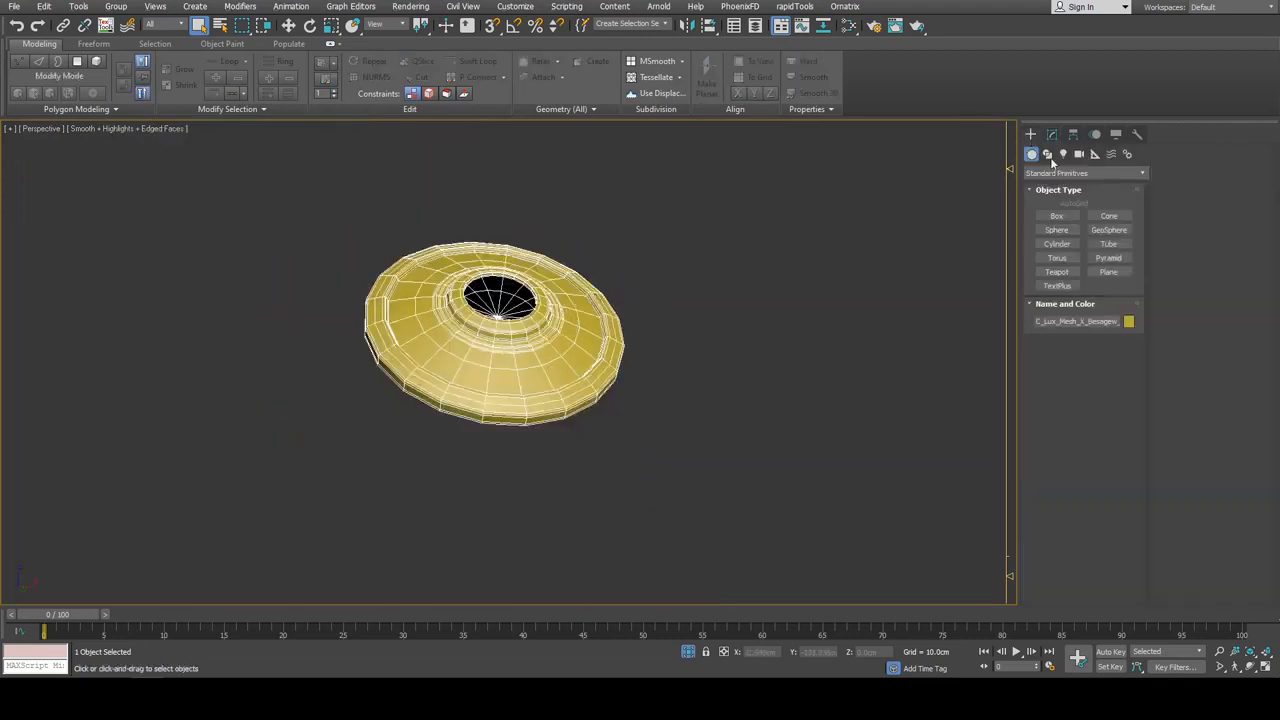
{"action": "left_click", "coordinate": [1058, 245]}
{"action": "middle_click_drag", "start_coordinate": [880, 280], "coordinate": [884, 355], "text": "alt"}
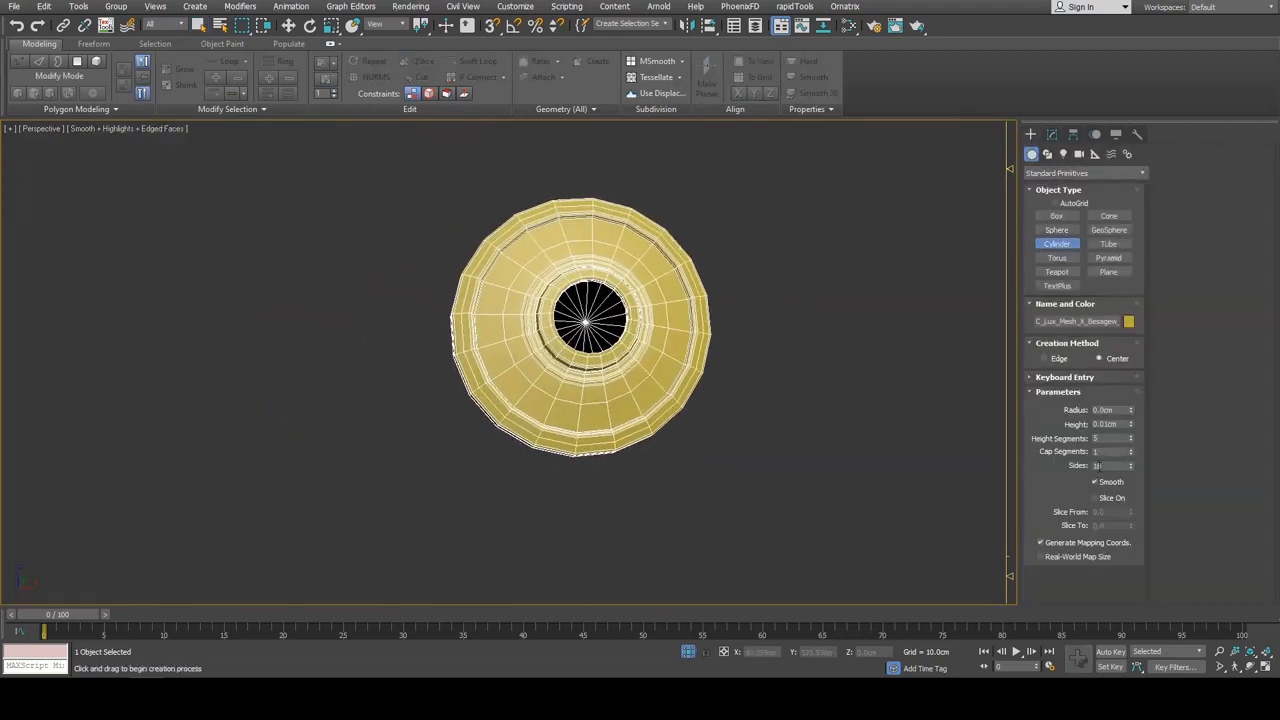
{"action": "type", "text": "8"}
{"action": "middle_click_drag", "start_coordinate": [879, 320], "coordinate": [875, 326]}
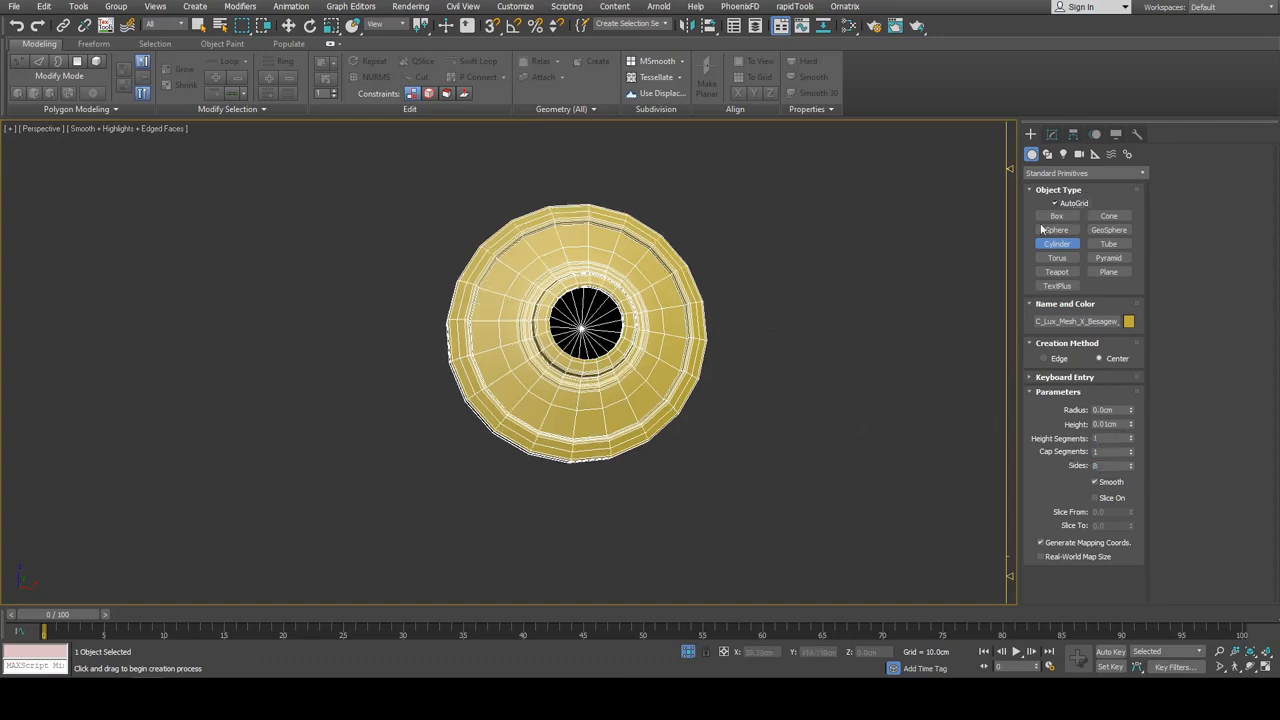
{"action": "left_click_drag", "start_coordinate": [652, 313], "coordinate": [697, 234]}
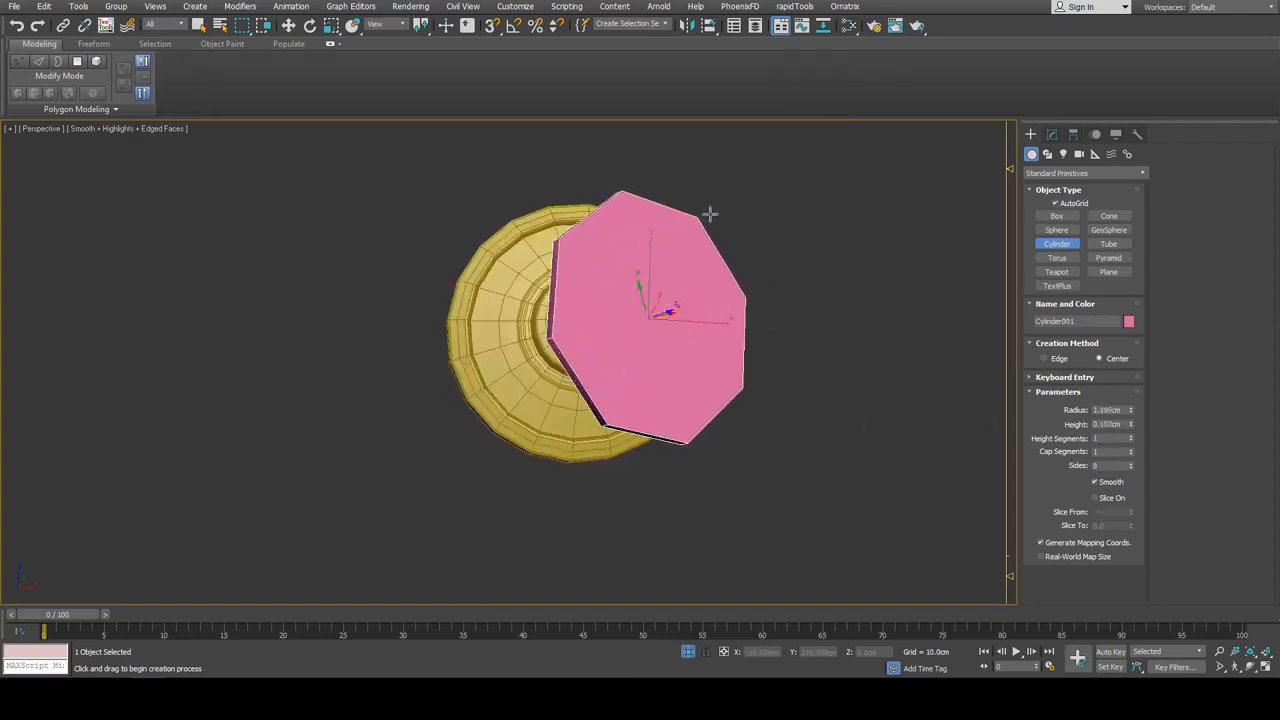
{"action": "left_click", "coordinate": [722, 203]}
Move the pink cylinder beside the yellow disc and rotate it slightly
{"action": "key", "text": "w"}
{"action": "scroll", "coordinate": [606, 340], "scroll_direction": "up", "scroll_amount": 3}
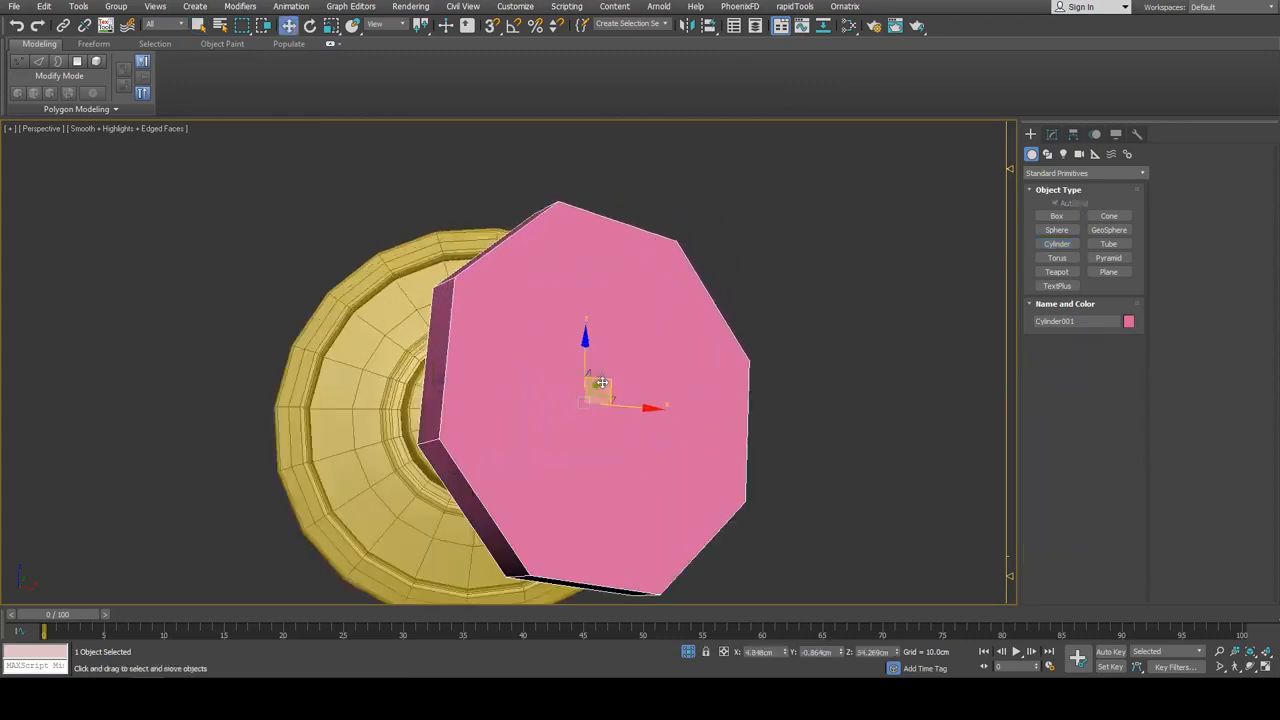
{"action": "left_click_drag", "start_coordinate": [602, 383], "coordinate": [854, 361]}
{"action": "middle_click_drag", "start_coordinate": [854, 361], "coordinate": [782, 331]}
{"action": "key", "text": "e"}
{"action": "left_click_drag", "start_coordinate": [767, 335], "coordinate": [751, 335]}
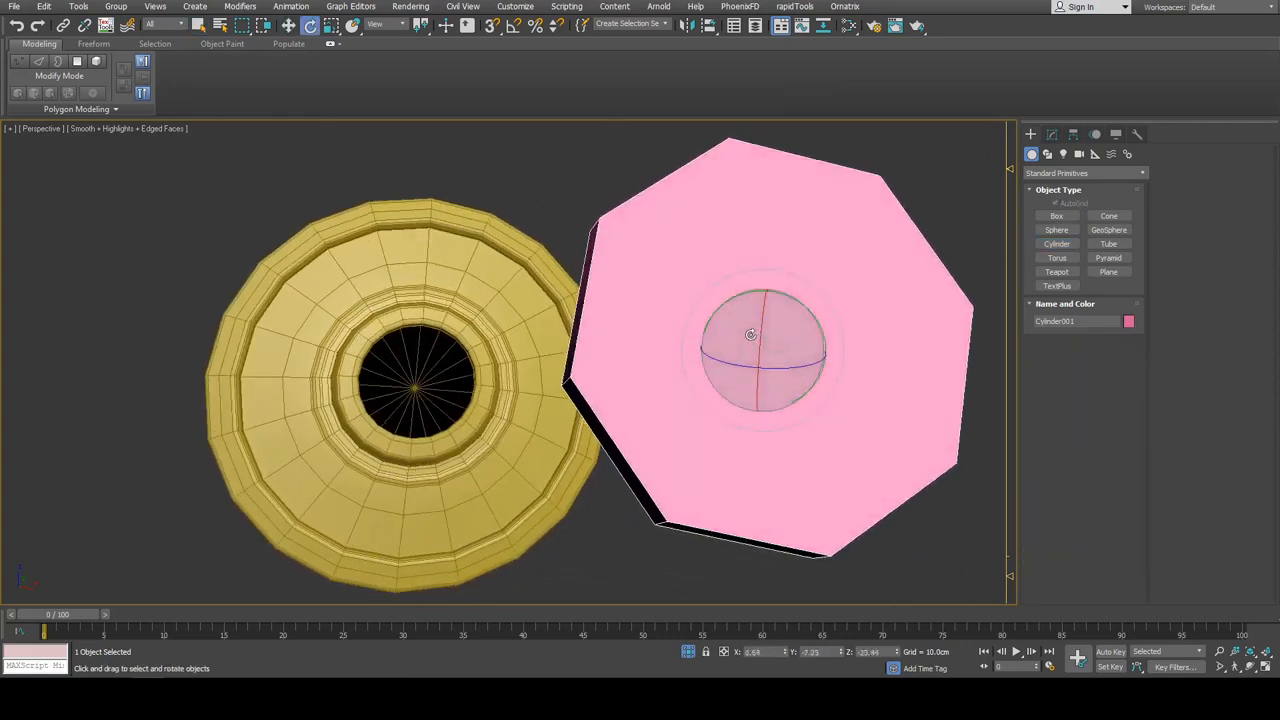
Add an Edit Poly modifier to the pink cylinder
{"action": "left_click", "coordinate": [1051, 134]}
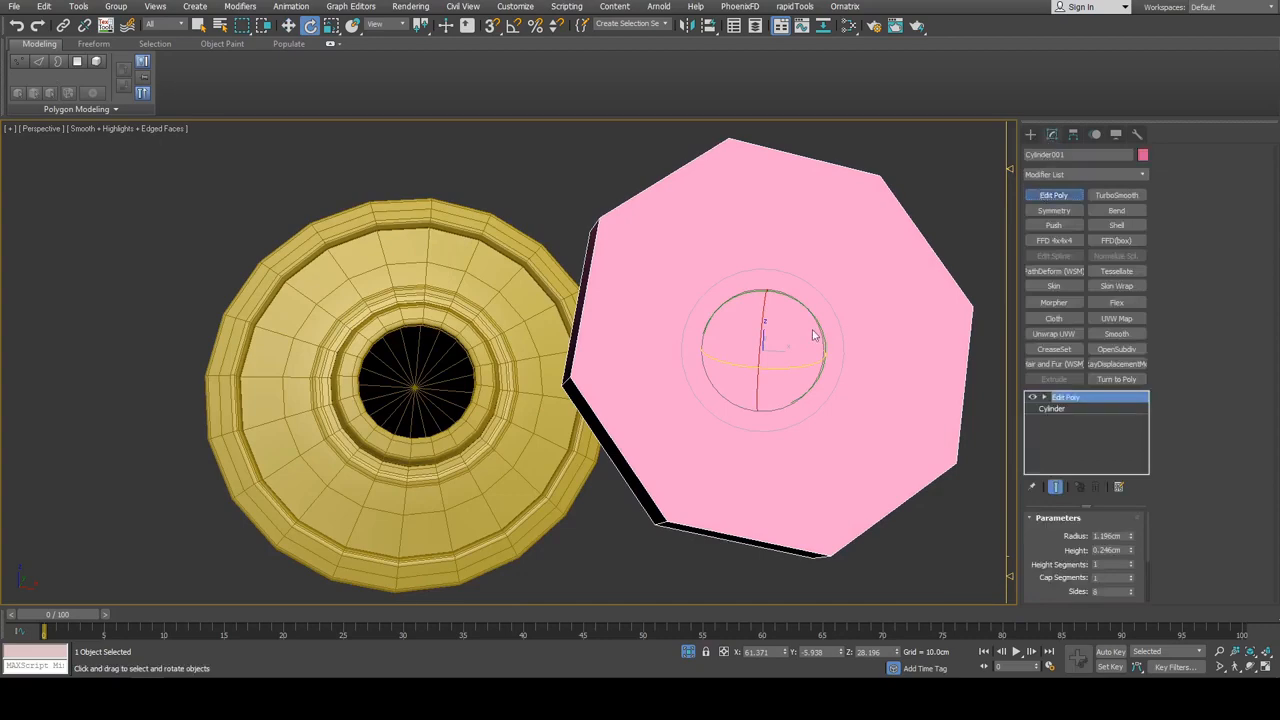
{"action": "middle_click_drag", "start_coordinate": [814, 336], "coordinate": [831, 271], "text": "alt"}
{"action": "middle_click_drag", "start_coordinate": [707, 298], "coordinate": [837, 299]}
Add Edit Poly to the yellow disc and move its outer rim and backing element along X, clear of the conical part
{"action": "left_click", "coordinate": [627, 342]}
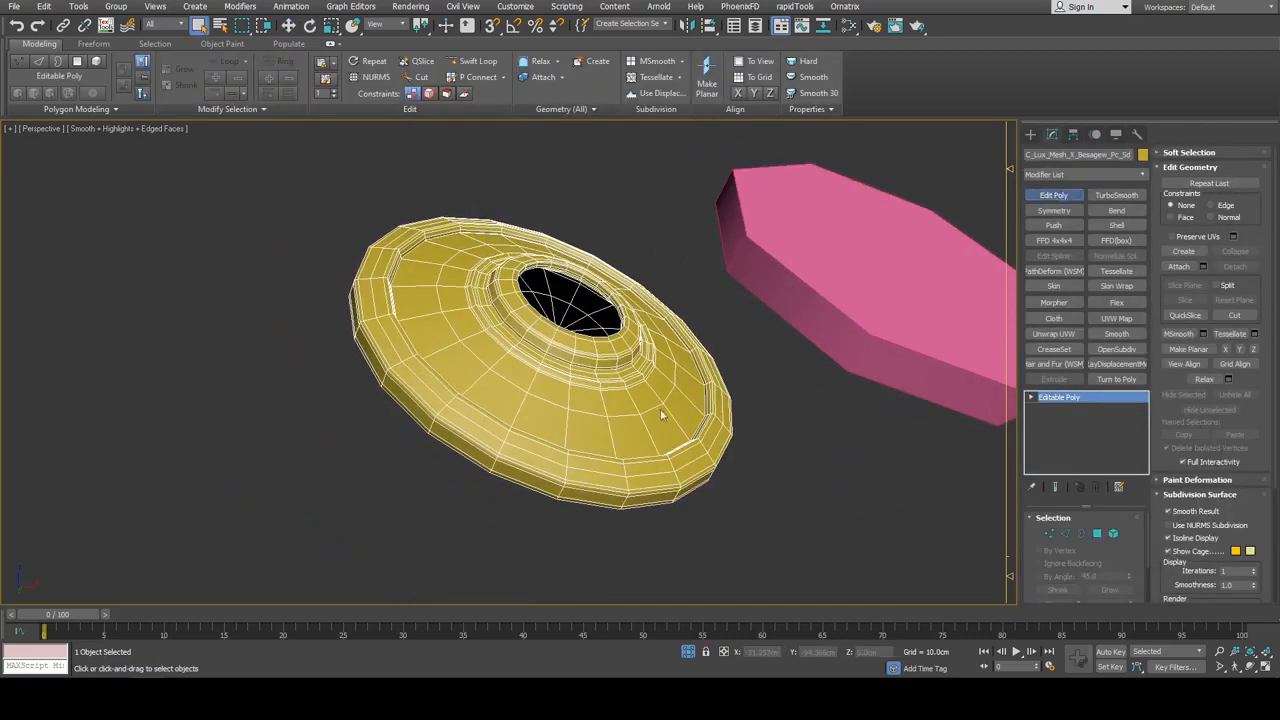
{"action": "key", "text": "5"}
{"action": "left_click", "coordinate": [718, 431]}
{"action": "middle_click_drag", "start_coordinate": [718, 431], "coordinate": [770, 388], "text": "alt"}
{"action": "key", "text": "w"}
{"action": "middle_click_drag", "start_coordinate": [587, 354], "coordinate": [678, 354]}
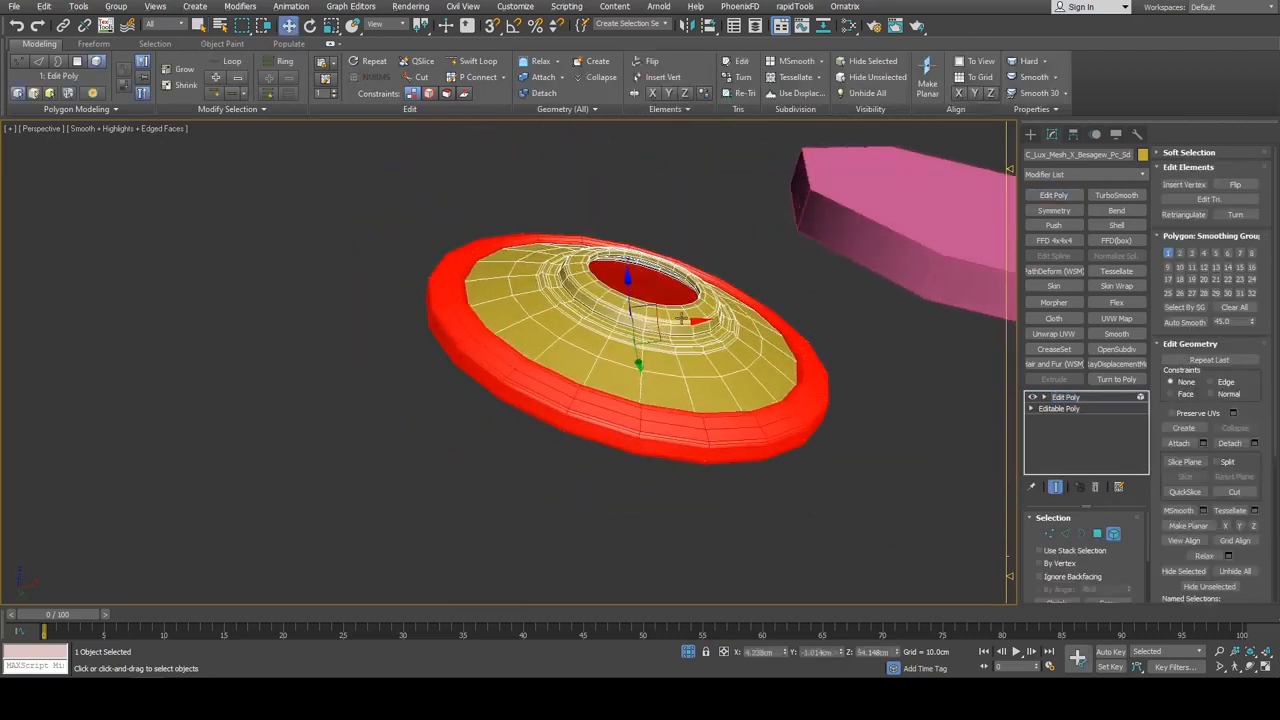
{"action": "left_click_drag", "start_coordinate": [683, 318], "coordinate": [366, 346]}
{"action": "middle_click_drag", "start_coordinate": [760, 340], "coordinate": [814, 354], "text": "alt"}
{"action": "key", "text": "ctrl+z"}
{"action": "middle_click_drag", "start_coordinate": [731, 327], "coordinate": [728, 369]}
{"action": "left_click_drag", "start_coordinate": [698, 381], "coordinate": [346, 369]}
{"action": "middle_click_drag", "start_coordinate": [578, 377], "coordinate": [703, 247], "text": "alt"}
{"action": "key", "text": "5"}
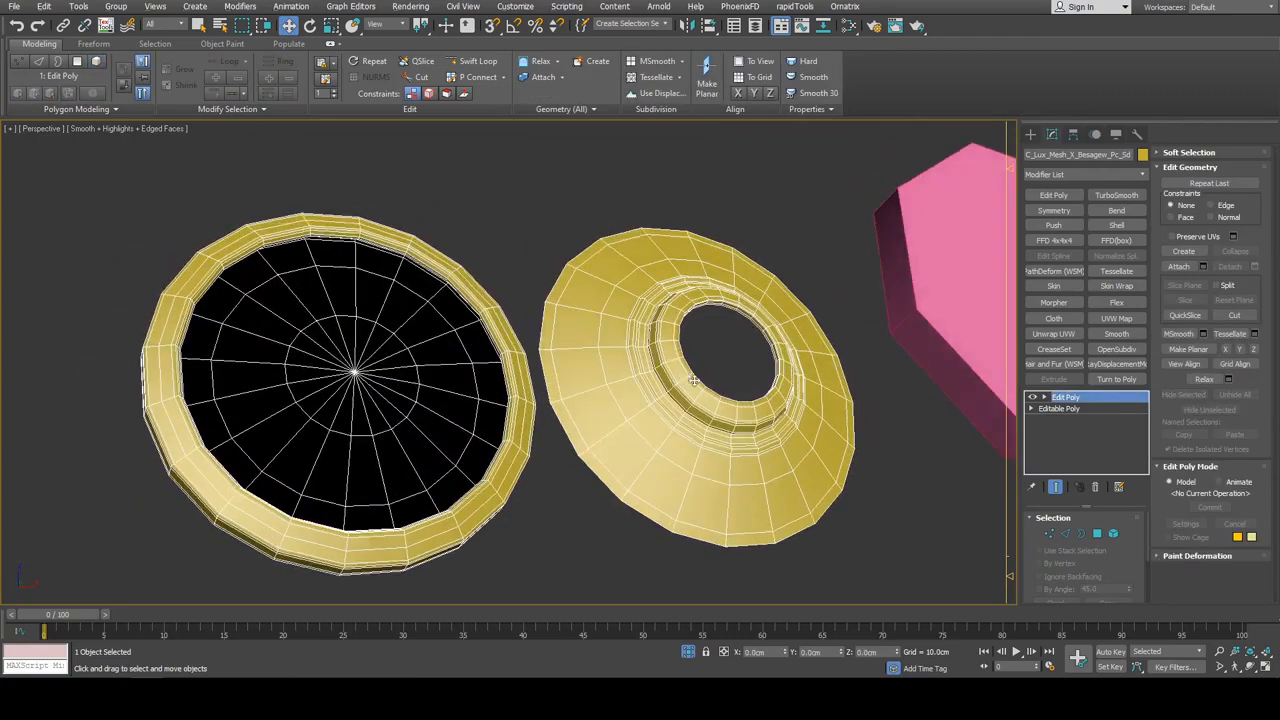
Bevel the pink cylinder's top polygon upward and inward to form a sloped band
{"action": "scroll", "coordinate": [712, 338], "scroll_direction": "down", "scroll_amount": 3}
{"action": "left_click", "coordinate": [716, 342]}
{"action": "scroll", "coordinate": [769, 327], "scroll_direction": "up", "scroll_amount": 2}
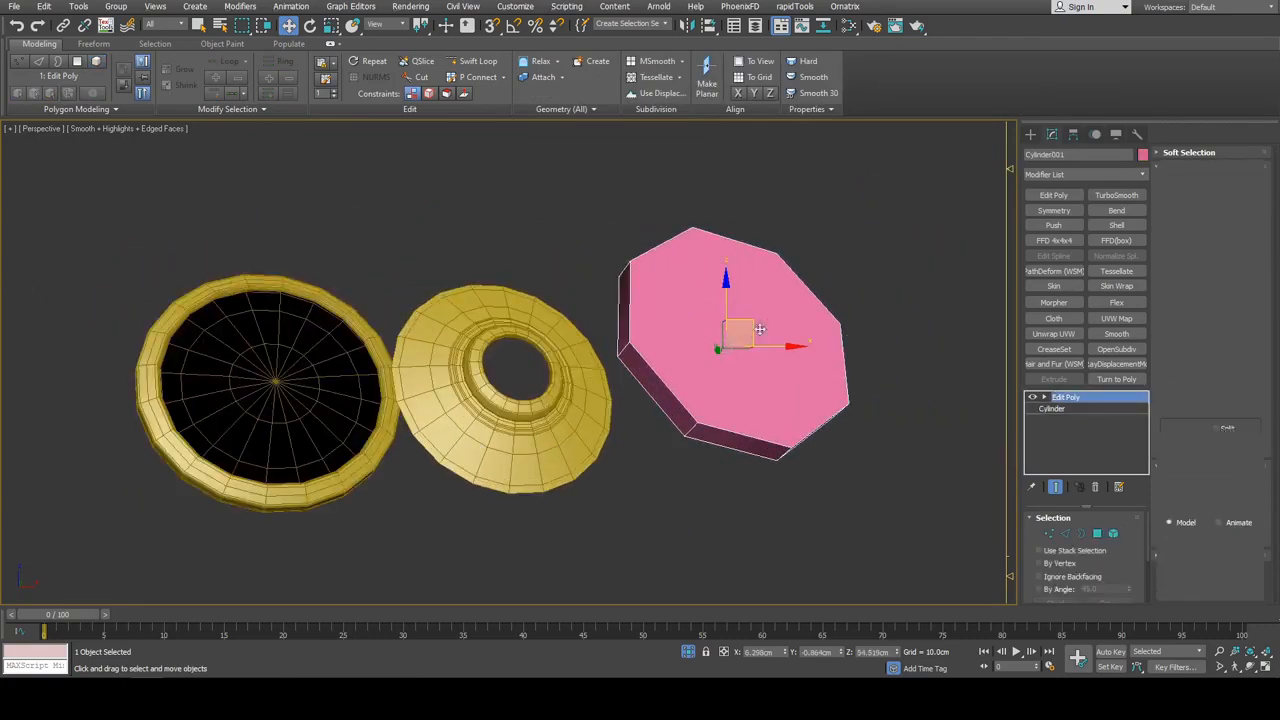
{"action": "key", "text": "4"}
{"action": "middle_click_drag", "start_coordinate": [709, 345], "coordinate": [781, 306], "text": "alt"}
{"action": "left_click", "coordinate": [706, 333]}
{"action": "scroll", "coordinate": [706, 333], "scroll_direction": "up", "scroll_amount": 3}
{"action": "left_click_drag", "start_coordinate": [778, 300], "coordinate": [778, 297]}
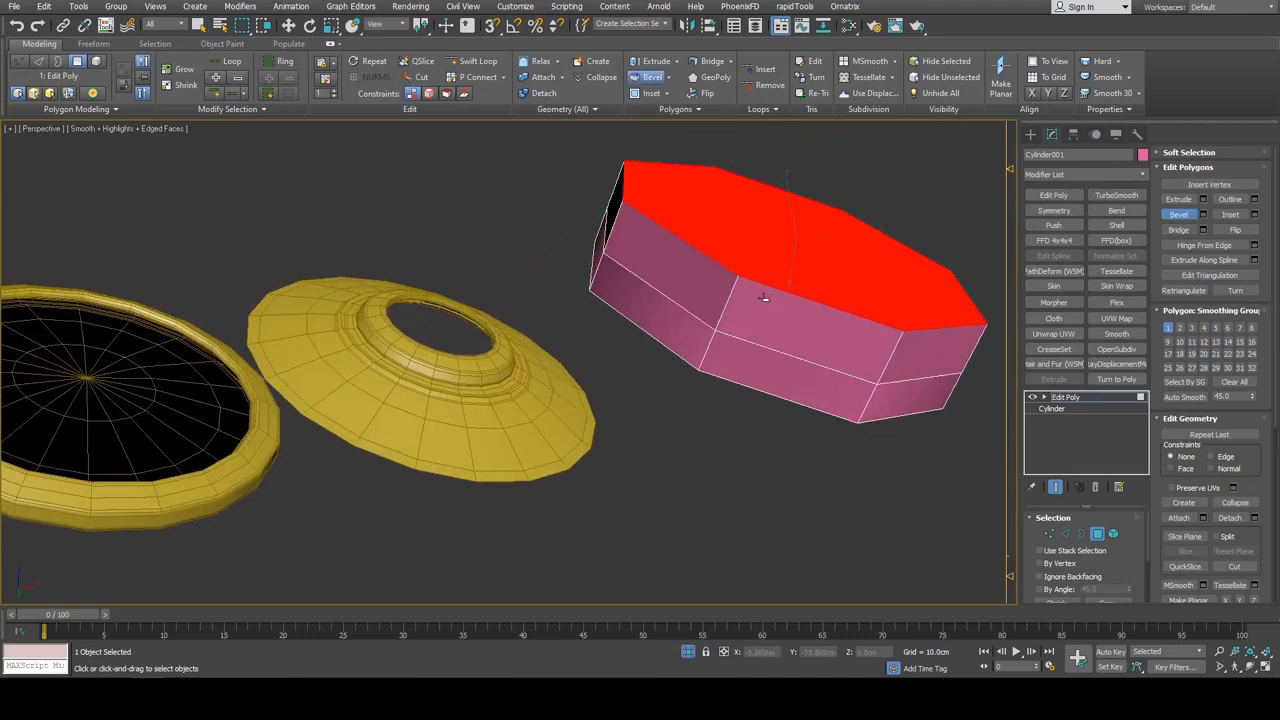
{"action": "left_click_drag", "start_coordinate": [806, 246], "coordinate": [811, 266]}
Pick the pink cylinder as the reference coordinate system and lower its top face along the cylinder's axis
{"action": "key", "text": "w"}
{"action": "middle_click_drag", "start_coordinate": [815, 264], "coordinate": [862, 296], "text": "alt"}
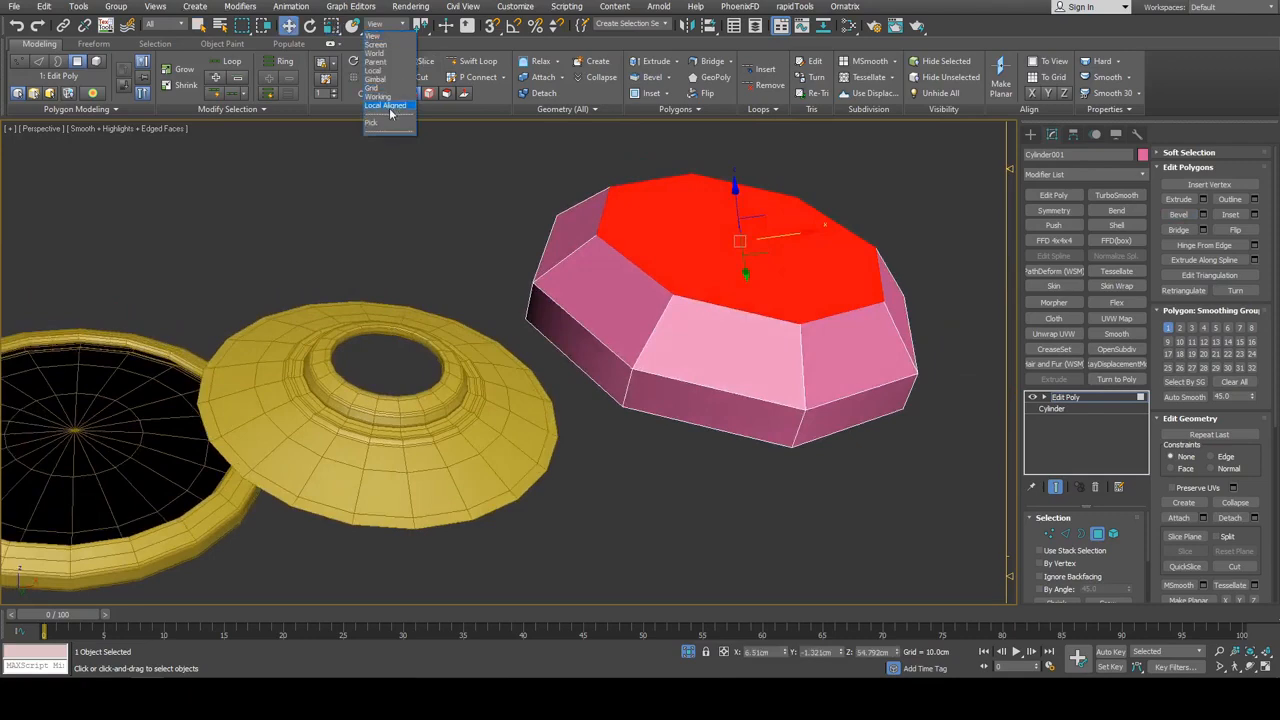
{"action": "left_click", "coordinate": [389, 124]}
{"action": "left_click", "coordinate": [760, 250]}
{"action": "middle_click_drag", "start_coordinate": [760, 250], "coordinate": [732, 200], "text": "alt"}
{"action": "left_click_drag", "start_coordinate": [748, 214], "coordinate": [748, 246]}
{"action": "middle_click_drag", "start_coordinate": [748, 246], "coordinate": [710, 353], "text": "alt"}
Adjust the top face's size and sink a new level of it into the cylinder to form a recess
{"action": "key", "text": "r"}
{"action": "key", "text": "w"}
{"action": "scroll", "coordinate": [771, 292], "scroll_direction": "up", "scroll_amount": 4}
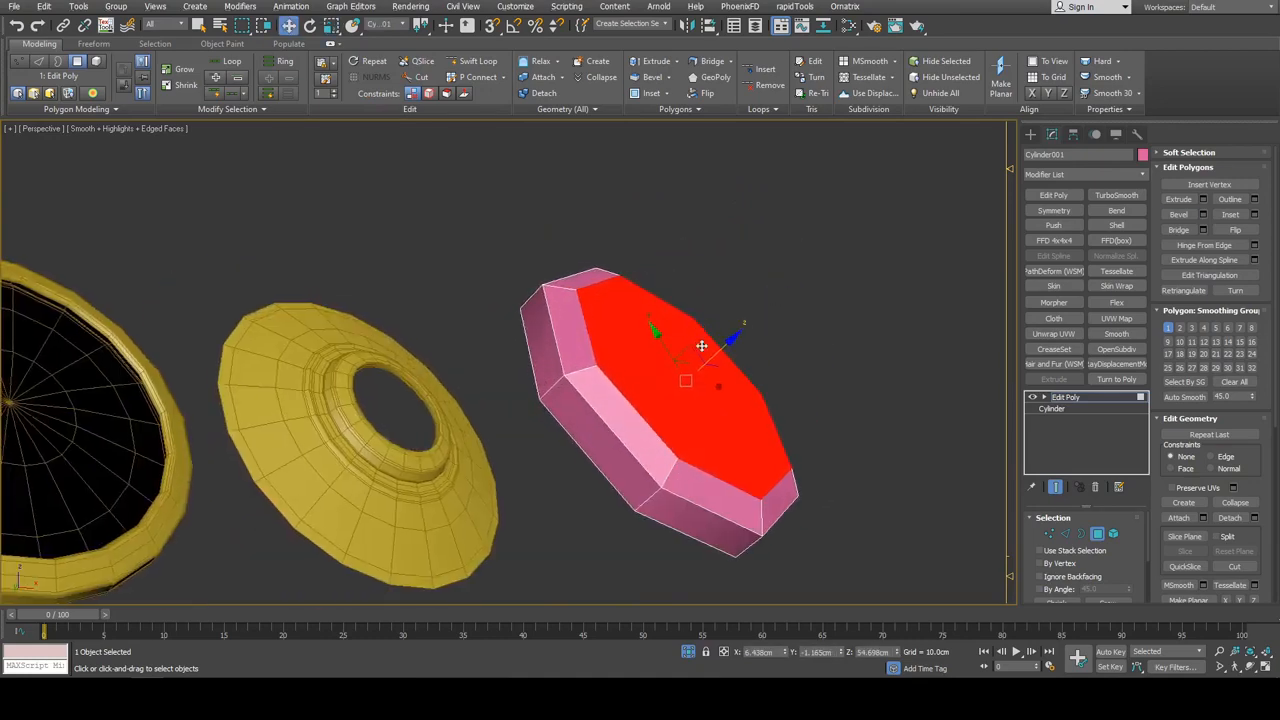
{"action": "left_click_drag", "start_coordinate": [704, 348], "coordinate": [704, 348]}
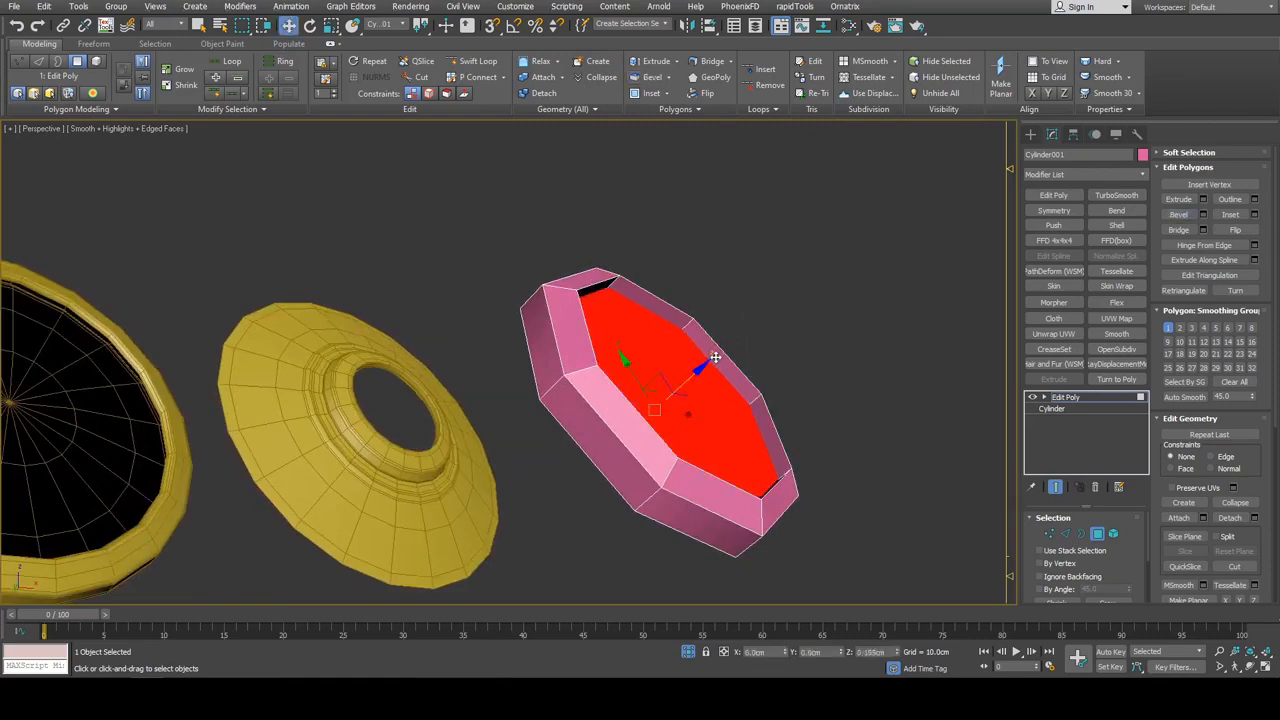
Inset the pink cylinder's bottom polygon
{"action": "middle_click_drag", "start_coordinate": [715, 357], "coordinate": [716, 212], "text": "alt"}
{"action": "key", "text": "q"}
{"action": "left_click", "coordinate": [722, 345]}
{"action": "key", "text": "i"}
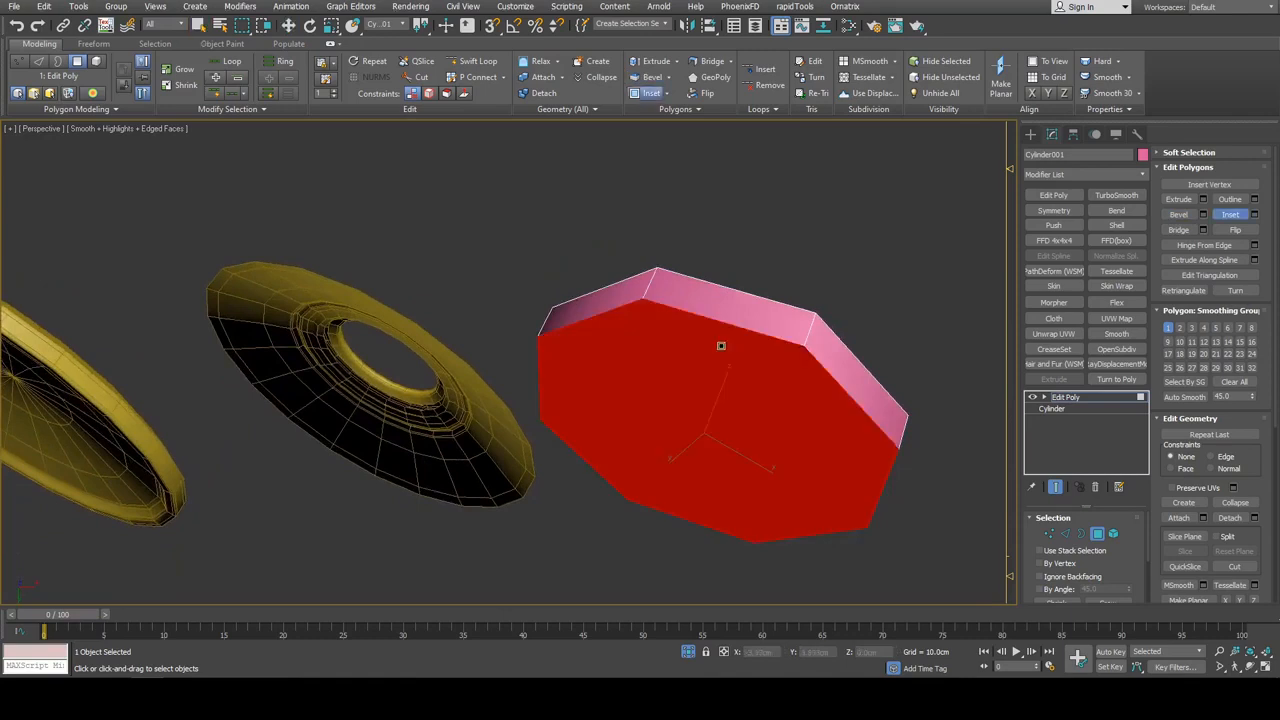
{"action": "left_click_drag", "start_coordinate": [721, 345], "coordinate": [711, 359]}
{"action": "key", "text": "q"}
{"action": "middle_click_drag", "start_coordinate": [711, 359], "coordinate": [749, 384], "text": "alt"}
Detach the polygon at the floor of the recess as a separate object and select that object
{"action": "left_click", "coordinate": [738, 345]}
{"action": "key", "text": "alt+d"}
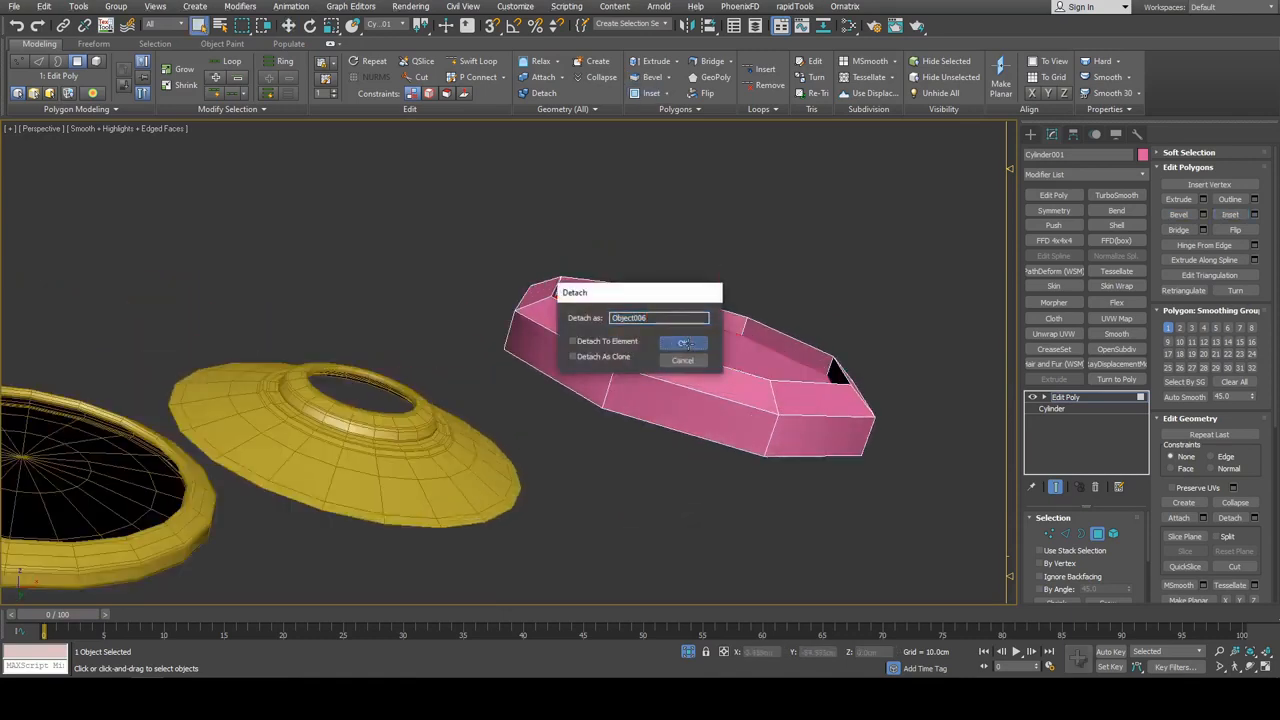
{"action": "left_click", "coordinate": [686, 343]}
{"action": "key", "text": "4"}
{"action": "left_click", "coordinate": [722, 326]}
Add Edit Poly to the detached octagonal plate and bevel its polygon upward
{"action": "middle_click_drag", "start_coordinate": [764, 299], "coordinate": [603, 297], "text": "alt"}
{"action": "scroll", "coordinate": [606, 320], "scroll_direction": "up", "scroll_amount": 4}
{"action": "middle_click_drag", "start_coordinate": [609, 349], "coordinate": [748, 357], "text": "alt"}
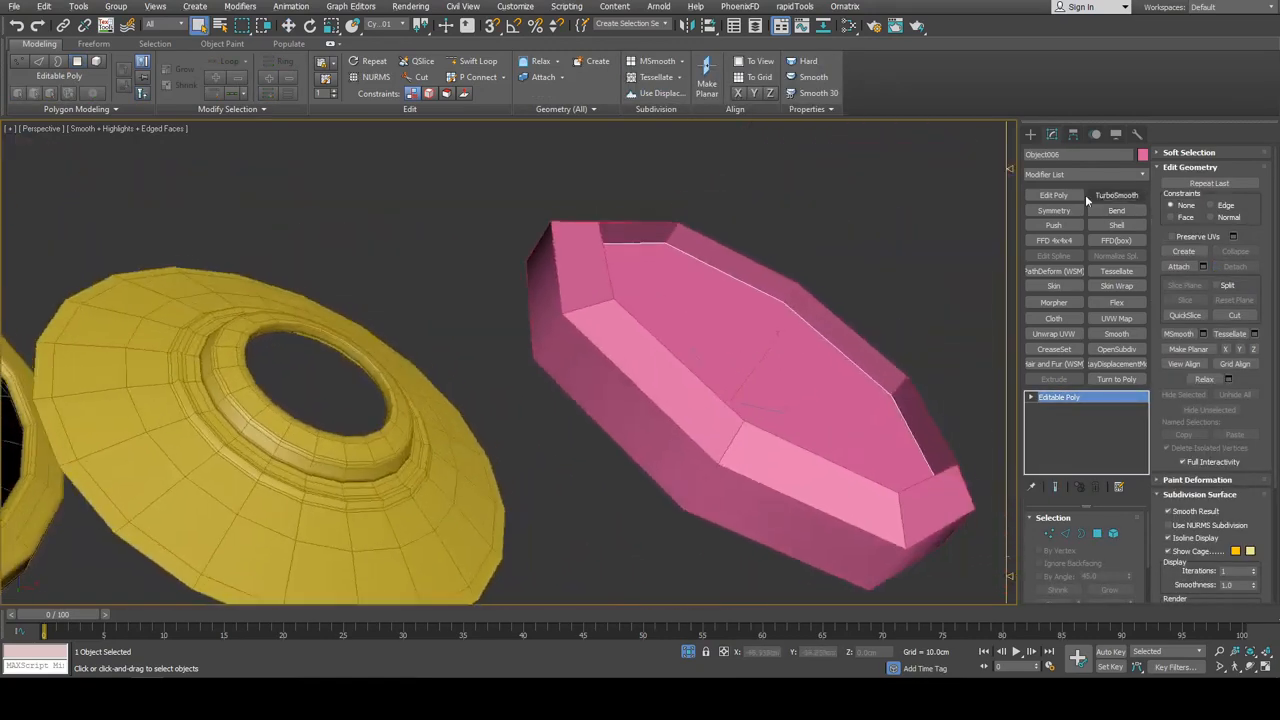
{"action": "key", "text": "4"}
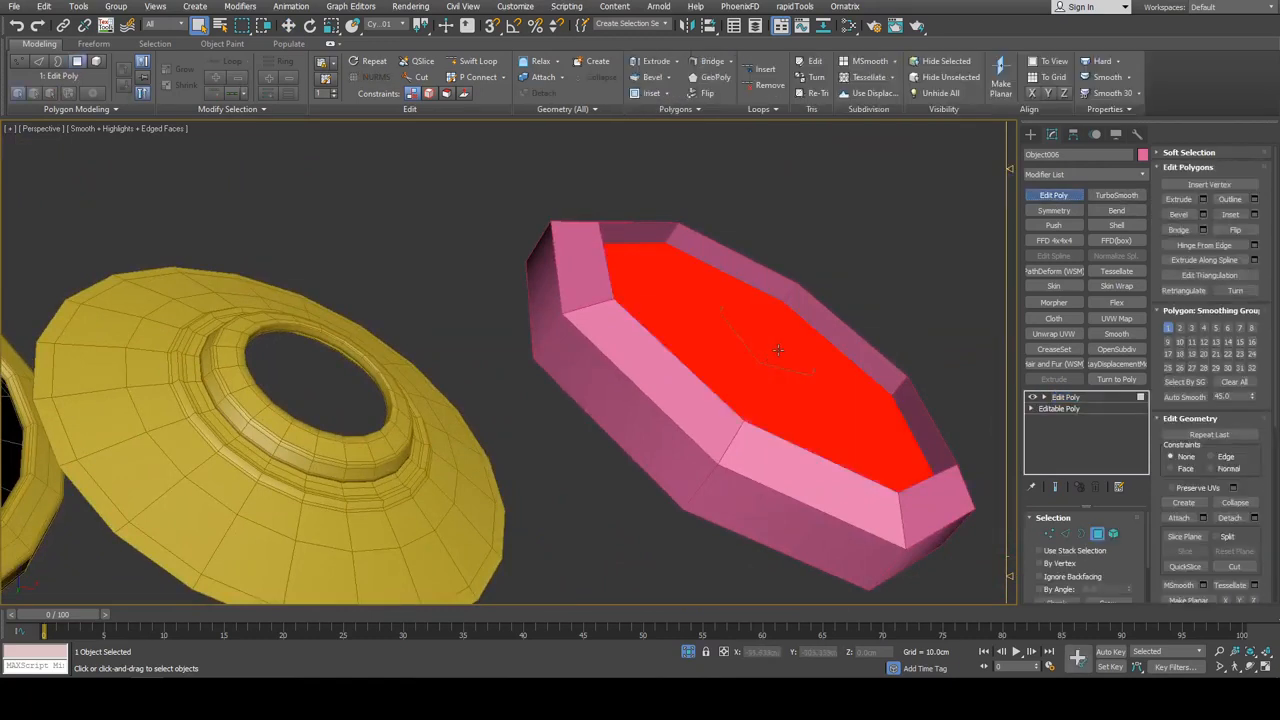
{"action": "key", "text": "ctrl+shift+b"}
{"action": "left_click_drag", "start_coordinate": [767, 376], "coordinate": [768, 348]}
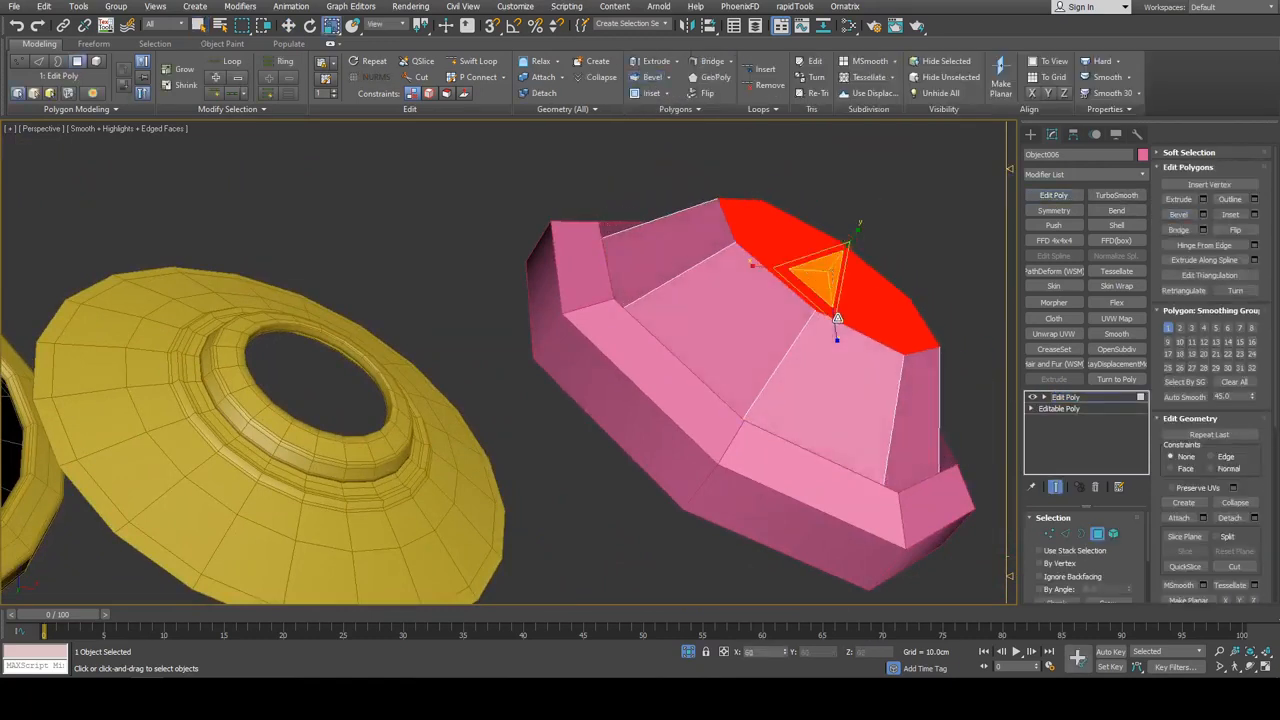
Scale the plate's beveled top face inward and lower it along its axis to flatten the slope
{"action": "left_click", "coordinate": [829, 306]}
{"action": "key", "text": "w"}
{"action": "left_click_drag", "start_coordinate": [857, 243], "coordinate": [818, 302]}
{"action": "middle_click_drag", "start_coordinate": [820, 301], "coordinate": [808, 288]}
Bevel the plate's top face with zero height, scale it to 70%, and bevel it again to start a stepped groove
{"action": "key", "text": "ctrl+shift+b"}
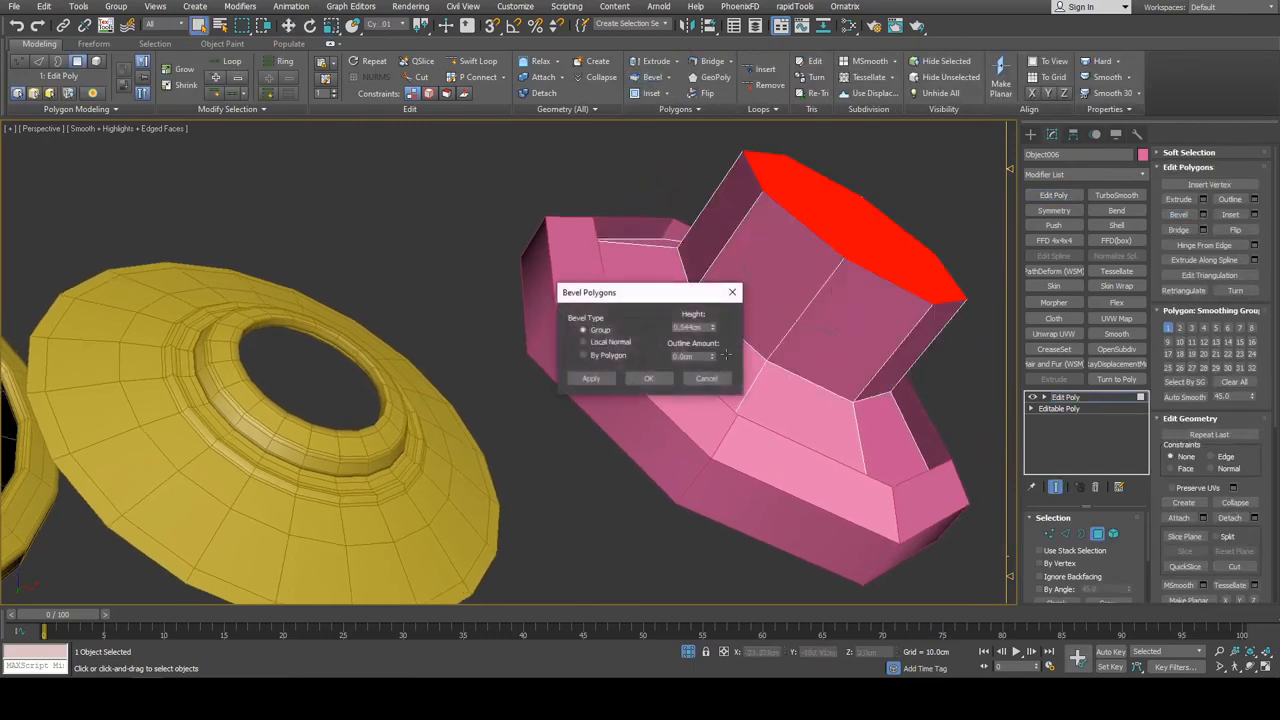
{"action": "right_click", "coordinate": [713, 331]}
{"action": "left_click", "coordinate": [652, 379]}
{"action": "key", "text": "r"}
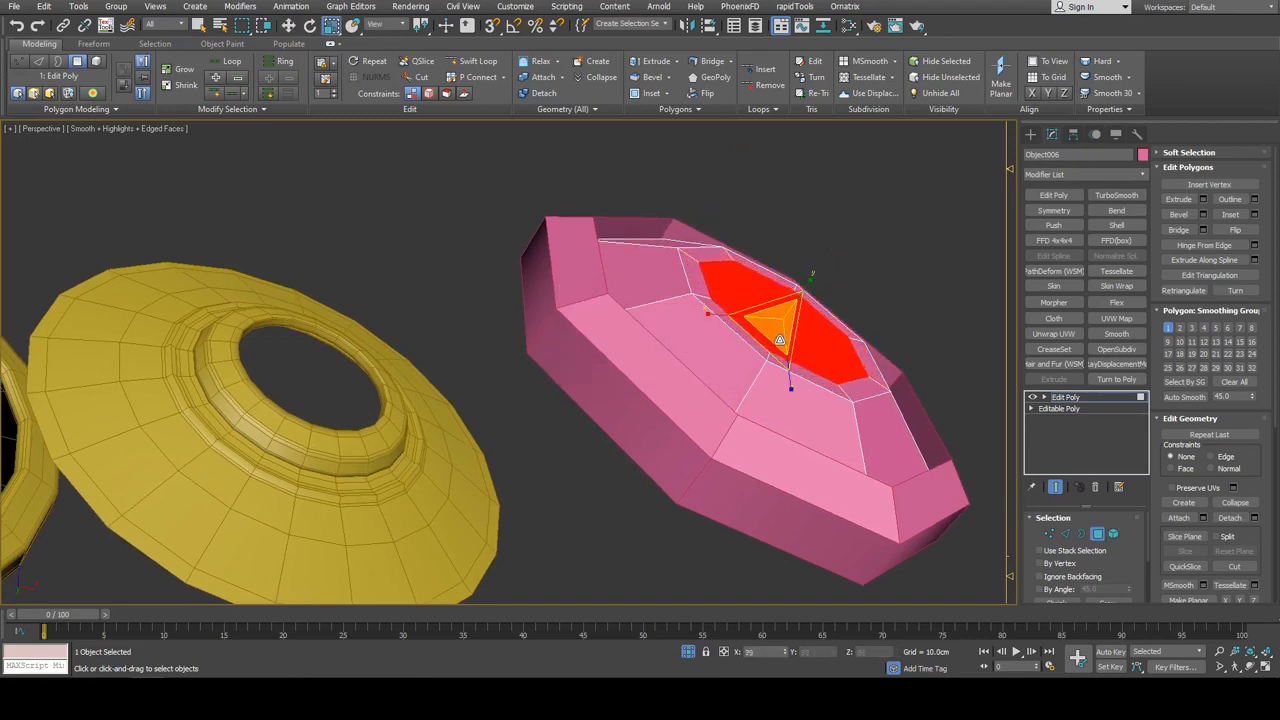
{"action": "key", "text": "ctrl+shift+b"}
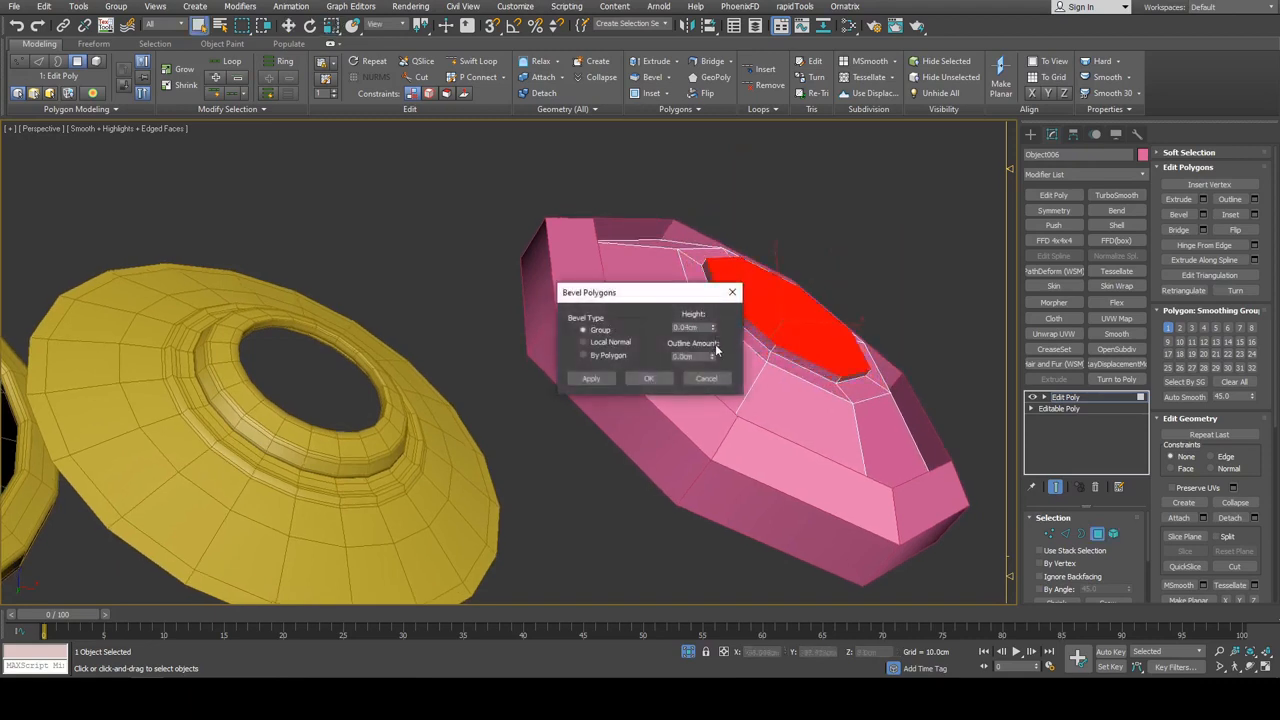
{"action": "left_click", "coordinate": [655, 379]}
Bevel the top face by 0.03 cm with -0.06 cm outline, and again by 0.06 cm with a further inward outline
{"action": "key", "text": "ctrl+shift+b"}
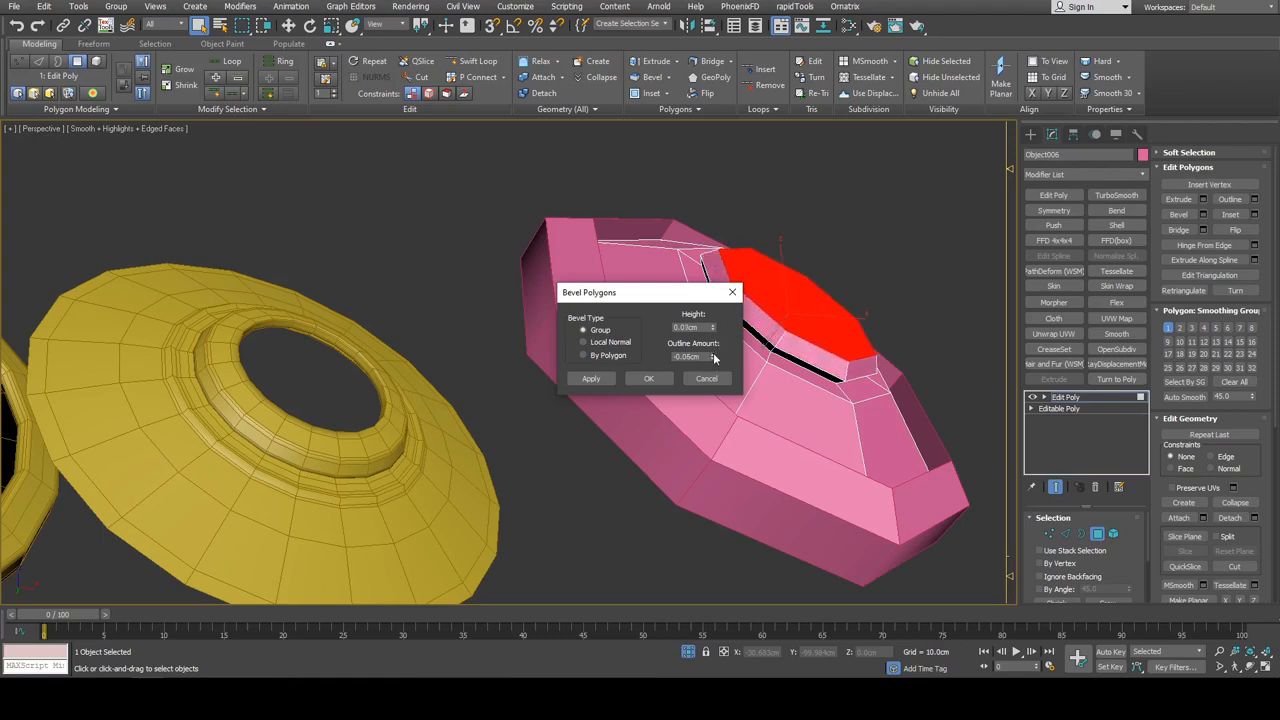
{"action": "left_click", "coordinate": [664, 376]}
{"action": "key", "text": "ctrl+shift+b"}
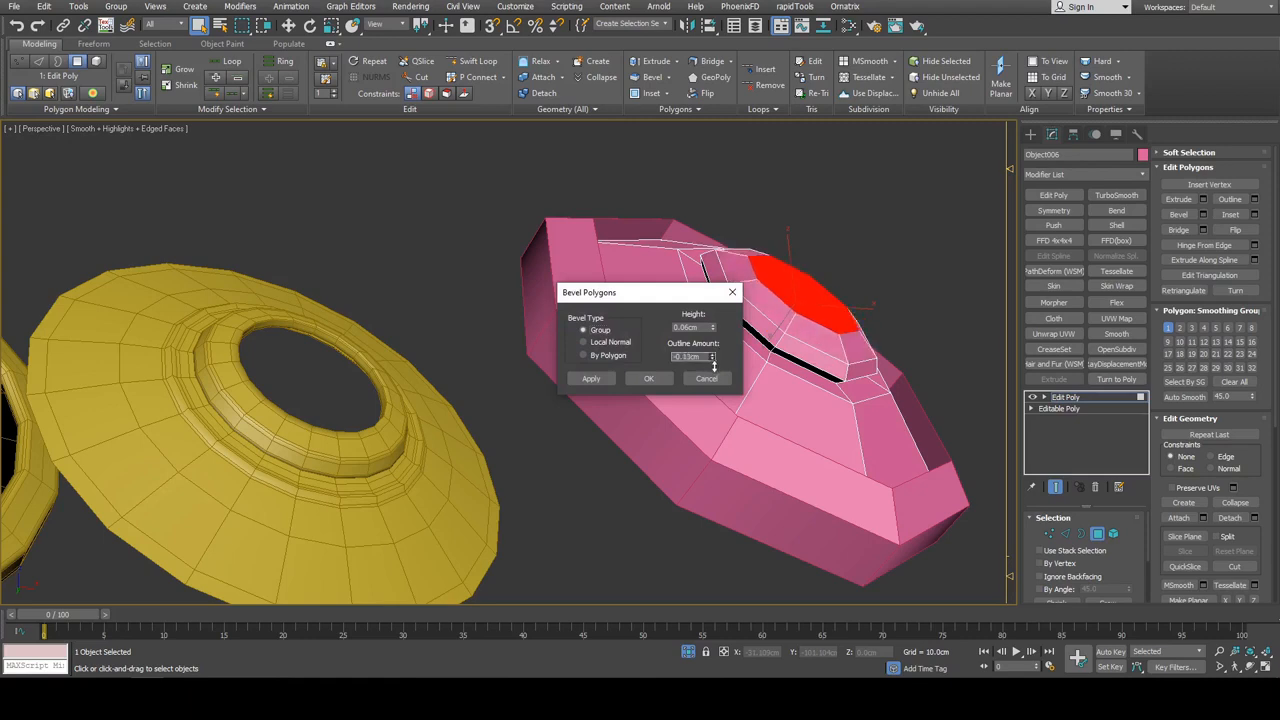
{"action": "left_click", "coordinate": [667, 378]}
Add another bevel level to the plate's top face and lower it along its axis to form a central recess
{"action": "scroll", "coordinate": [750, 315], "scroll_direction": "up", "scroll_amount": 3}
{"action": "key", "text": "ctrl+shift+b"}
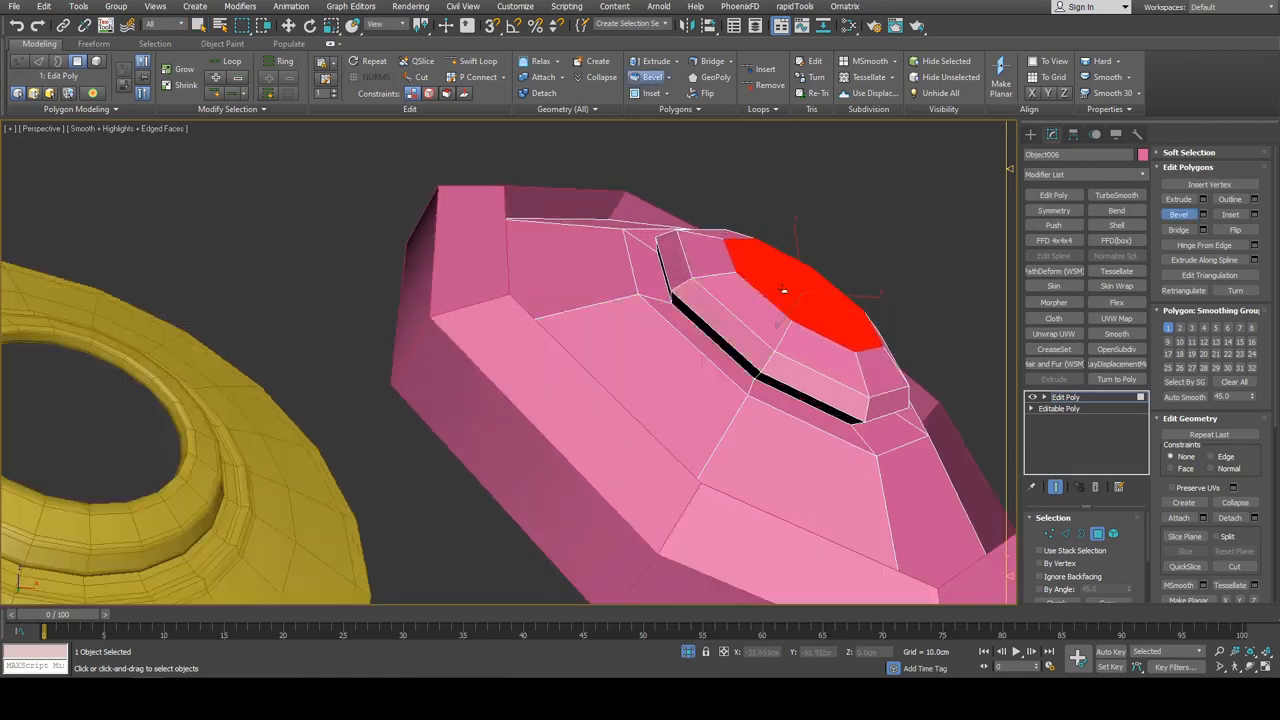
{"action": "key", "text": "Delete"}
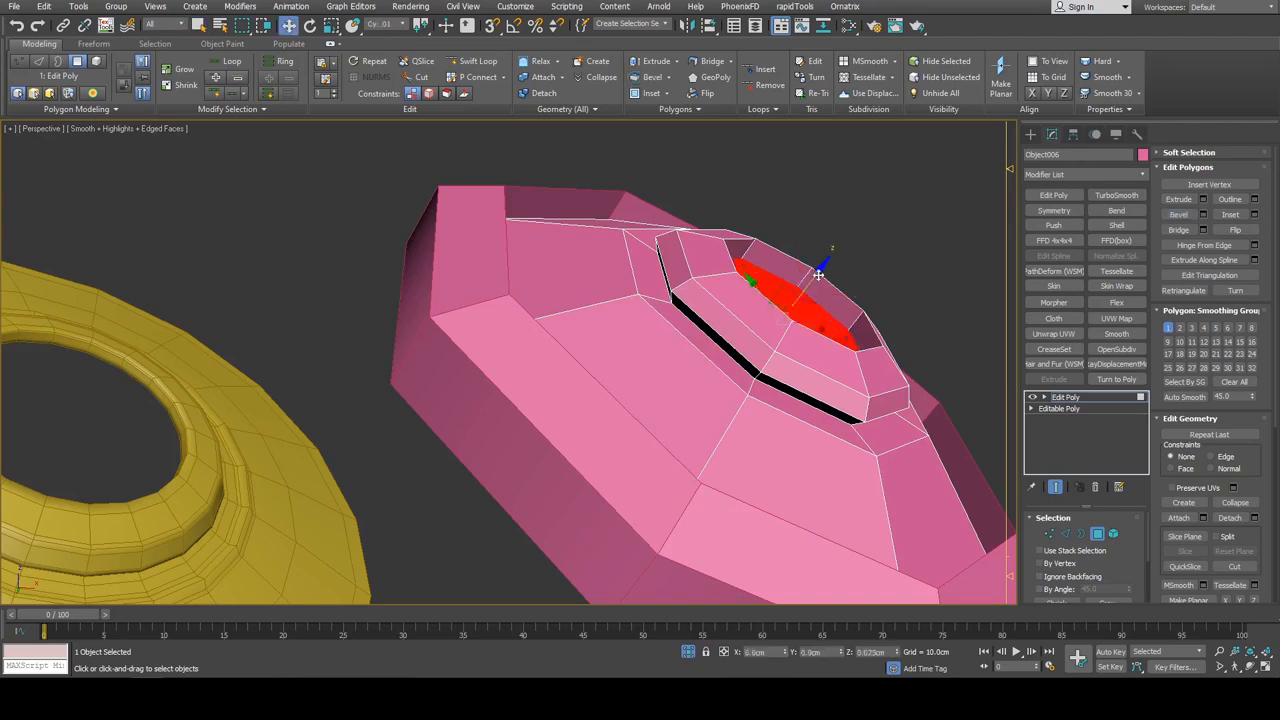
{"action": "key", "text": "q"}
Switch to the yellow mesh and add a second Edit Poly modifier to it
{"action": "mouse_move", "coordinate": [822, 270]}
{"action": "middle_mouse_down", "text": "alt"}
{"action": "mouse_move", "coordinate": [834, 277]}
{"action": "mouse_move", "coordinate": [817, 257]}
{"action": "middle_mouse_up", "text": "alt"}
{"action": "middle_click_drag", "start_coordinate": [470, 325], "coordinate": [812, 311]}
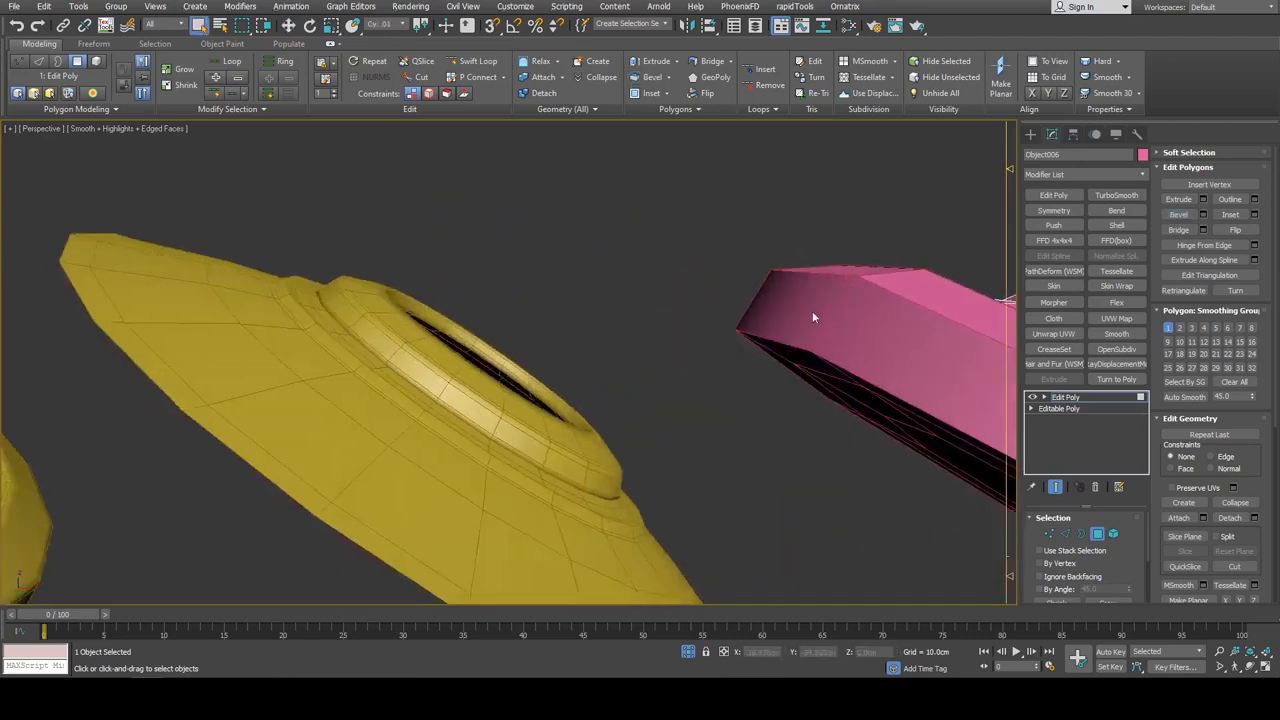
{"action": "scroll", "coordinate": [429, 404], "scroll_direction": "up", "scroll_amount": 4}
{"action": "middle_click_drag", "start_coordinate": [429, 405], "coordinate": [652, 383], "text": "alt"}
{"action": "key", "text": "4"}
{"action": "left_click", "coordinate": [645, 383]}
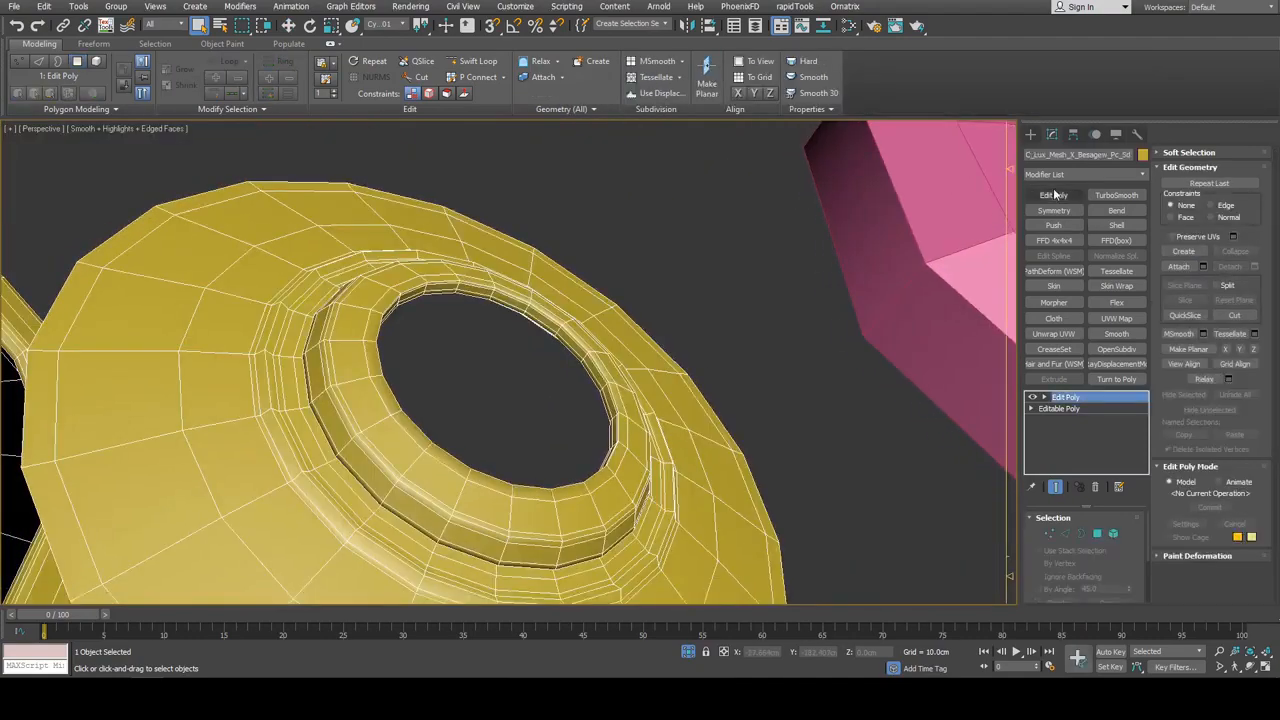
Select the edge loop on the back of the central hole's inner wall and delete the flange faces along it
{"action": "middle_click_drag", "start_coordinate": [556, 370], "coordinate": [664, 330]}
{"action": "scroll", "coordinate": [563, 364], "scroll_direction": "up", "scroll_amount": 5}
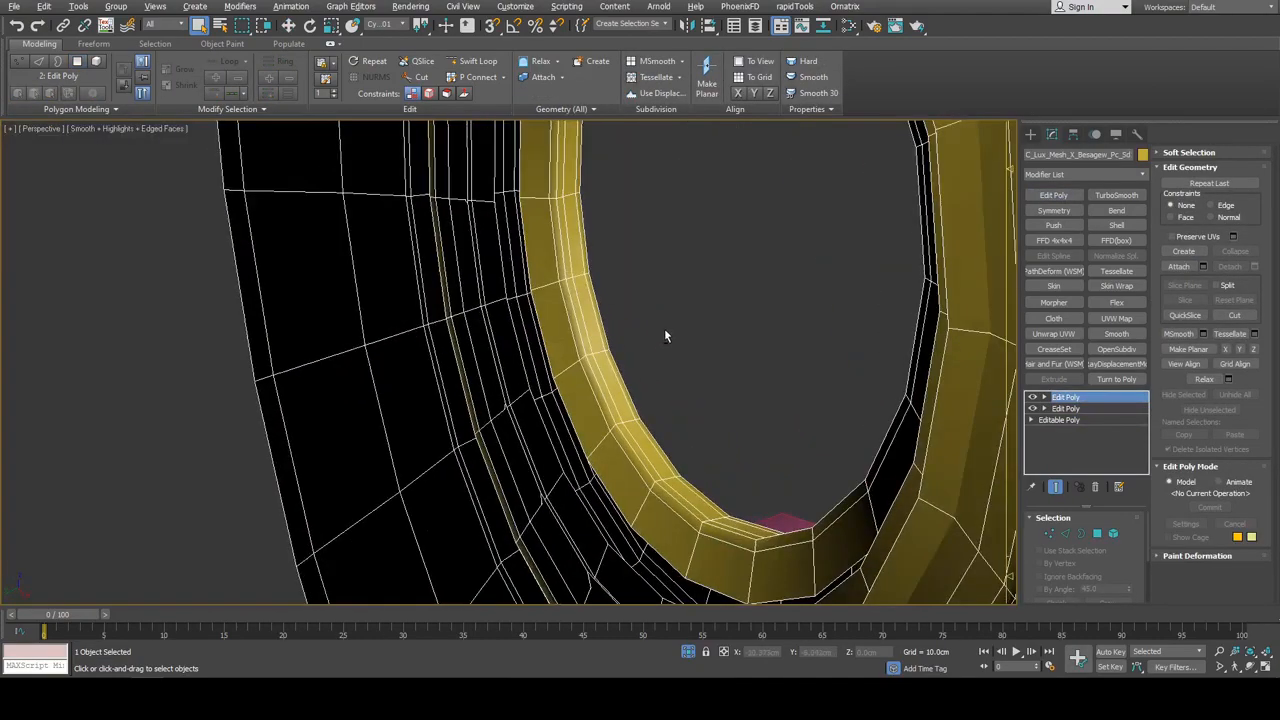
{"action": "scroll", "coordinate": [629, 392], "scroll_direction": "up", "scroll_amount": 4}
{"action": "key", "text": "2"}
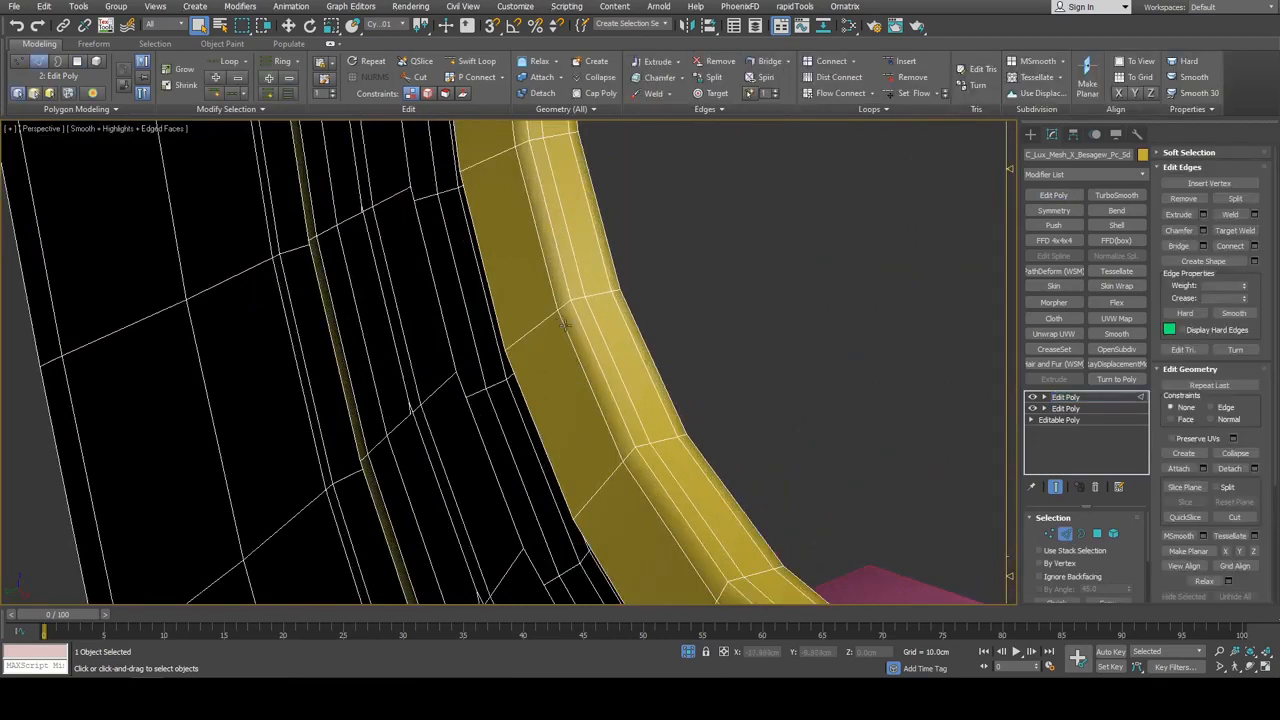
{"action": "double_click", "coordinate": [565, 325]}
{"action": "key", "text": "Delete"}
Add a third Edit Poly to the yellow mesh and remove the edge loop strip at the hole wall's open border
{"action": "middle_click_drag", "start_coordinate": [648, 328], "coordinate": [651, 251], "text": "alt"}
{"action": "scroll", "coordinate": [688, 352], "scroll_direction": "up", "scroll_amount": 2}
{"action": "scroll", "coordinate": [675, 348], "scroll_direction": "up", "scroll_amount": 4}
{"action": "left_click", "coordinate": [1053, 195]}
{"action": "middle_click_drag", "start_coordinate": [660, 300], "coordinate": [689, 319], "text": "alt"}
{"action": "key", "text": "2"}
{"action": "double_click", "coordinate": [689, 316]}
{"action": "scroll", "coordinate": [690, 320], "scroll_direction": "down", "scroll_amount": 3}
{"action": "key", "text": "2"}
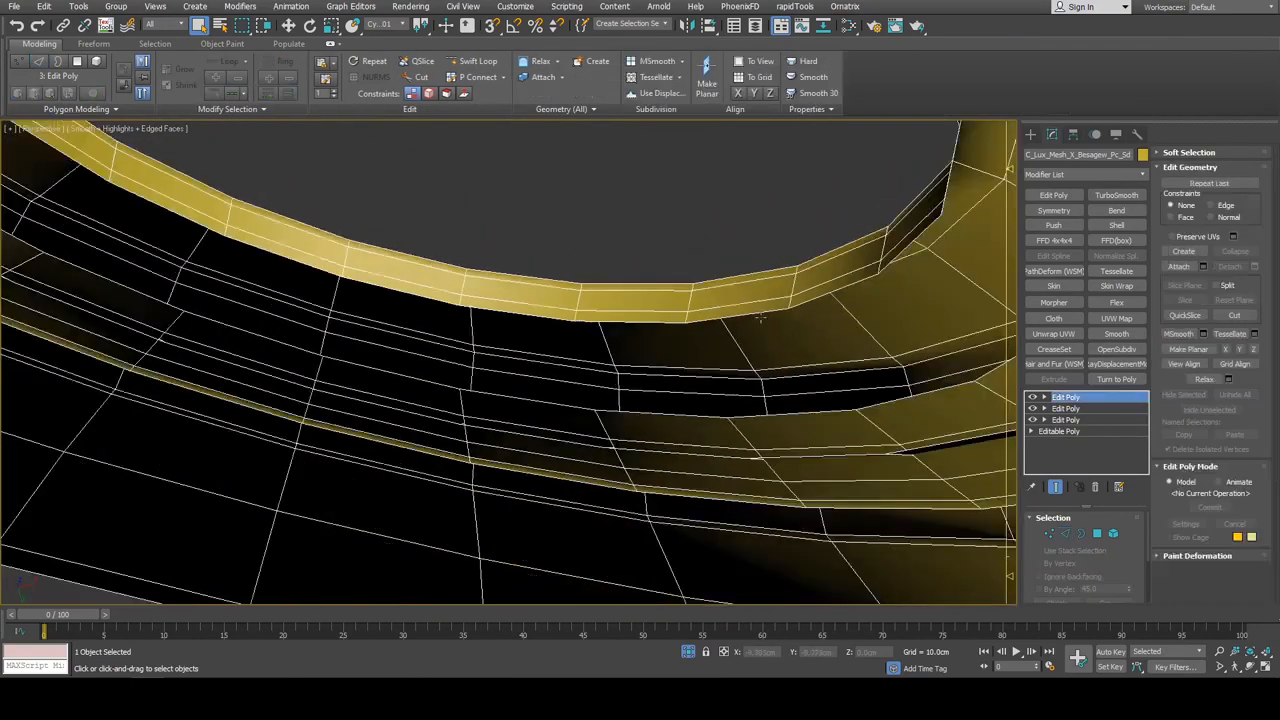
Add a TurboSmooth modifier with 2 iterations to the yellow mesh
{"action": "middle_click_drag", "start_coordinate": [741, 273], "coordinate": [735, 385], "text": "alt"}
{"action": "left_click", "coordinate": [1131, 197]}
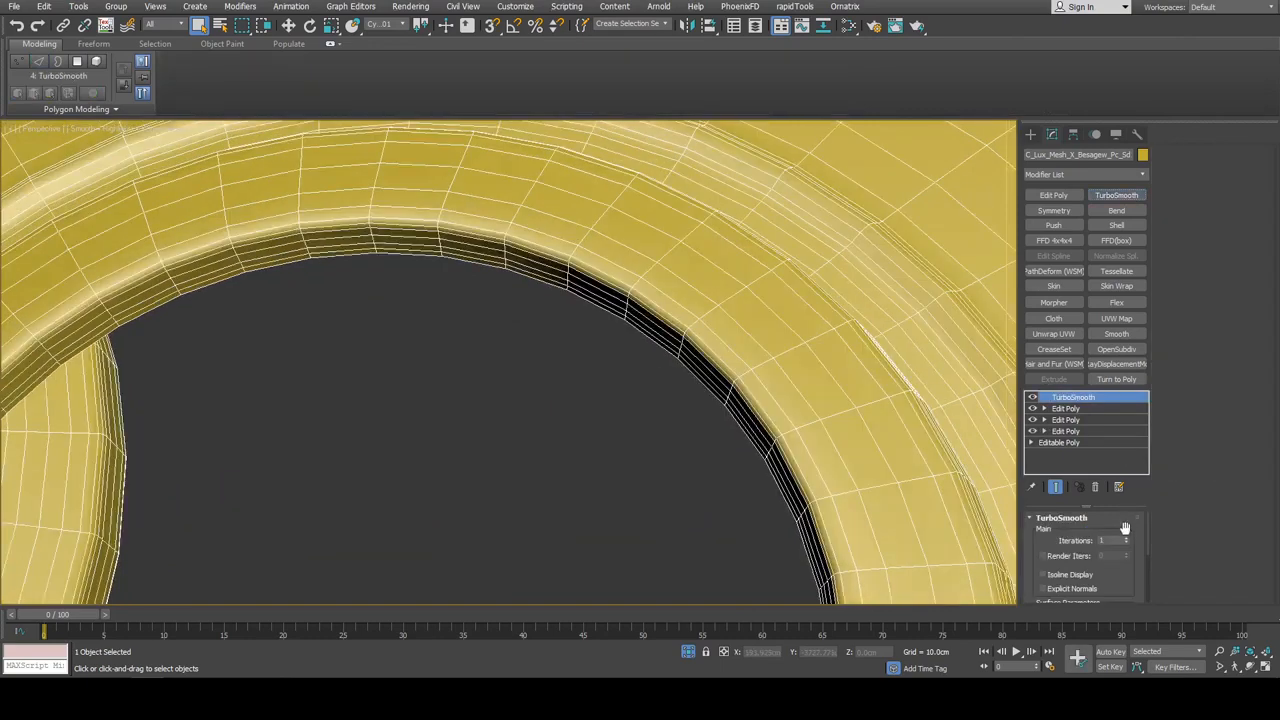
{"action": "middle_click_drag", "start_coordinate": [700, 300], "coordinate": [761, 405], "text": "alt"}
Hide the wireframe edges and disable the topmost Edit Poly to compare the smoothed border of the hole
{"action": "key", "text": "F4"}
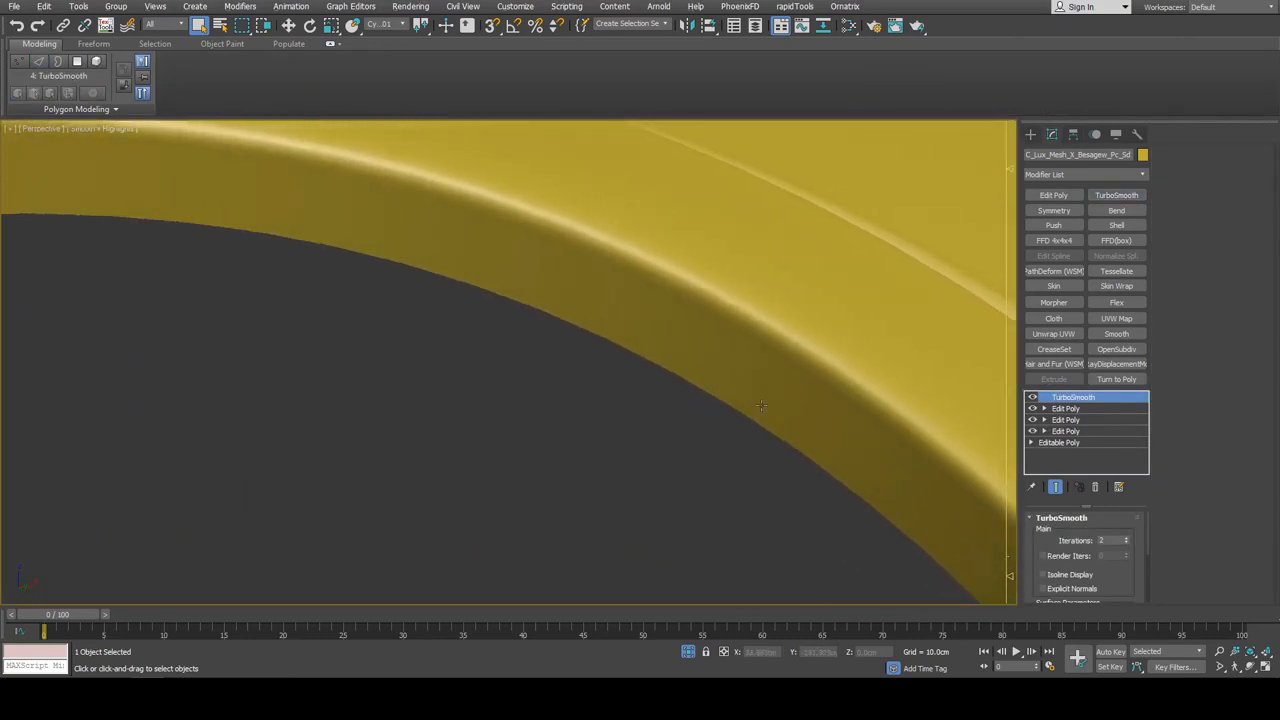
{"action": "left_click", "coordinate": [1033, 409]}
{"action": "middle_click_drag", "start_coordinate": [640, 357], "coordinate": [727, 395], "text": "alt"}
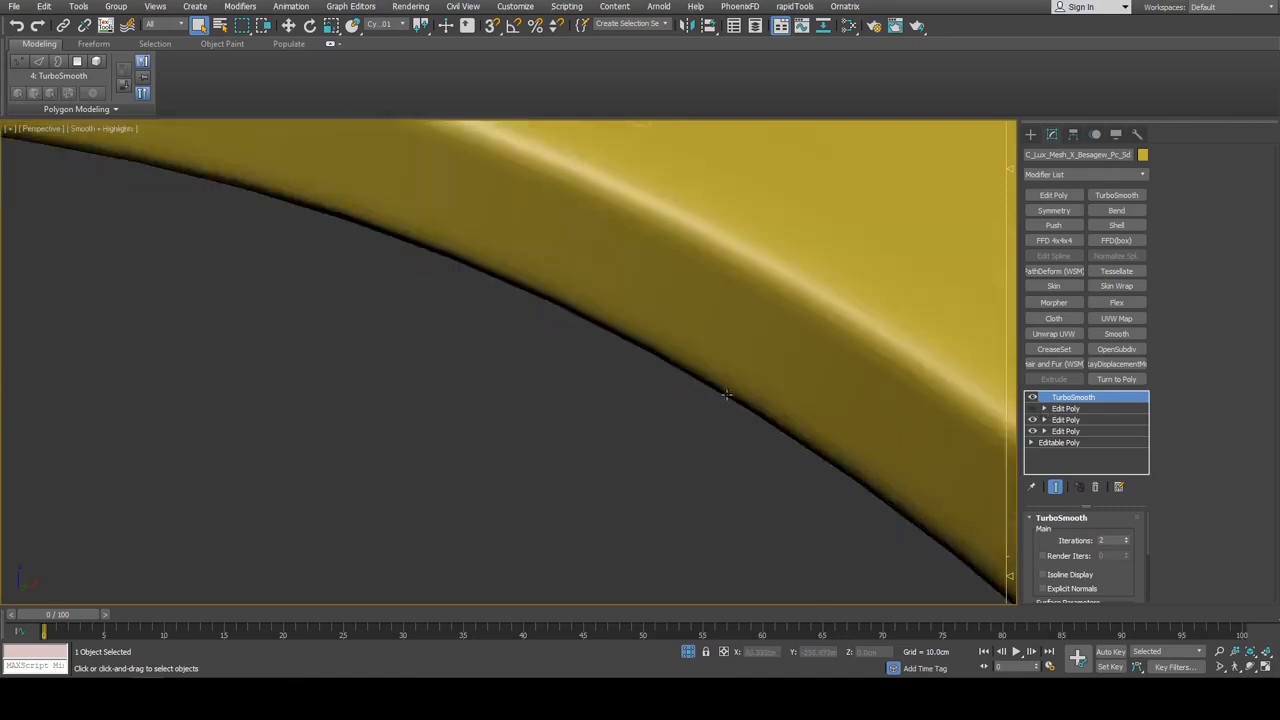
Toggle the topmost Edit Poly of the yellow mesh repeatedly to compare the smoothed border of the hole
{"action": "left_click", "coordinate": [1031, 411]}
{"action": "left_click", "coordinate": [1031, 411]}
{"action": "left_click", "coordinate": [1031, 411]}
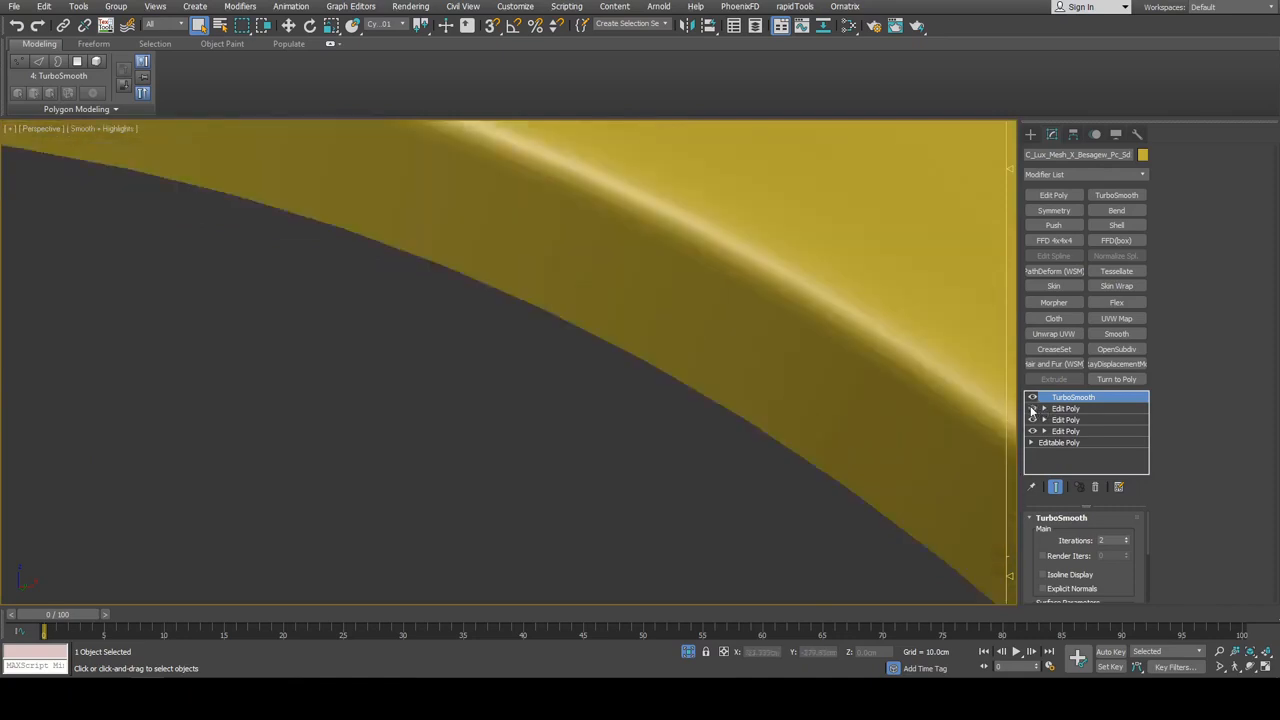
{"action": "left_click", "coordinate": [1031, 411]}
{"action": "scroll", "coordinate": [908, 398], "scroll_direction": "down", "scroll_amount": 5}
{"action": "middle_click_drag", "start_coordinate": [908, 398], "coordinate": [716, 295], "text": "alt"}
{"action": "scroll", "coordinate": [716, 295], "scroll_direction": "down", "scroll_amount": 4}
Show the wireframe edges and re-enable the topmost Edit Poly of the yellow mesh
{"action": "key", "text": "F4"}
{"action": "key", "text": "F4"}
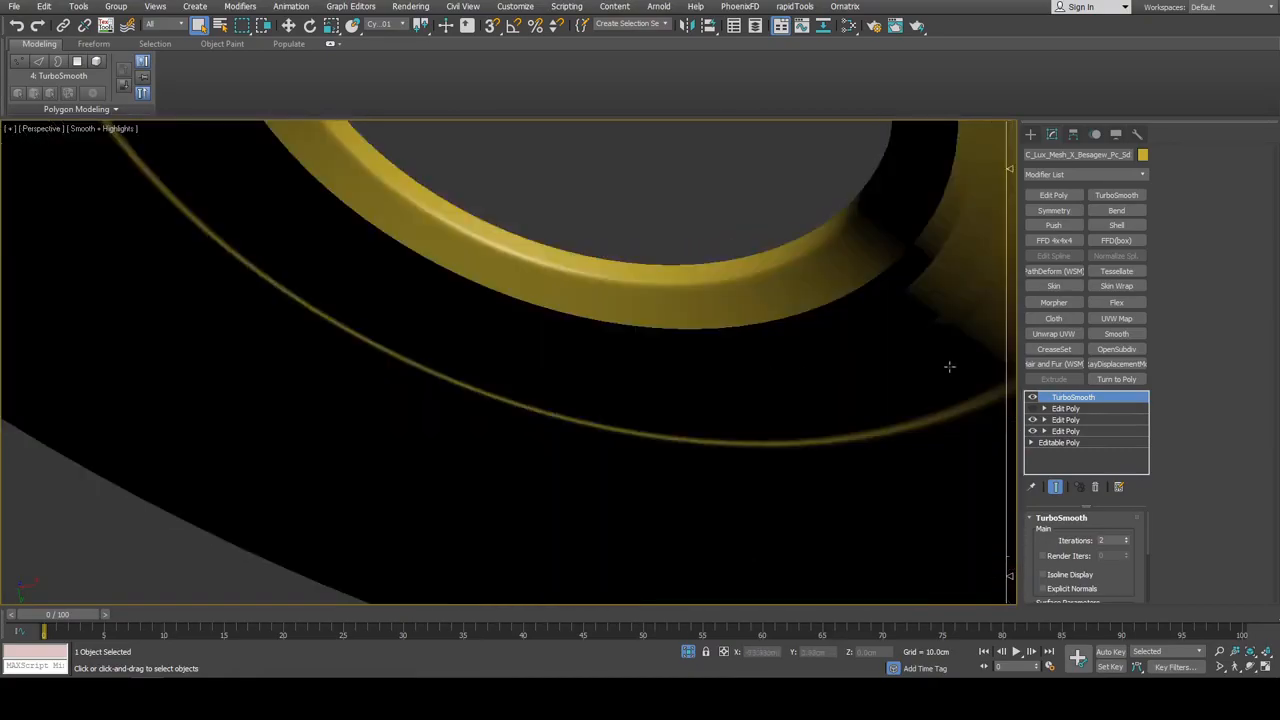
{"action": "key", "text": "F4"}
{"action": "left_click", "coordinate": [1032, 410]}
{"action": "scroll", "coordinate": [807, 298], "scroll_direction": "down", "scroll_amount": 6}
{"action": "middle_click_drag", "start_coordinate": [807, 298], "coordinate": [686, 311], "text": "alt"}
Select the inner octagonal cap polygon that closes the pink part's central recess and delete it
{"action": "left_click", "coordinate": [772, 282]}
{"action": "key", "text": "z"}
{"action": "scroll", "coordinate": [762, 283], "scroll_direction": "up", "scroll_amount": 5}
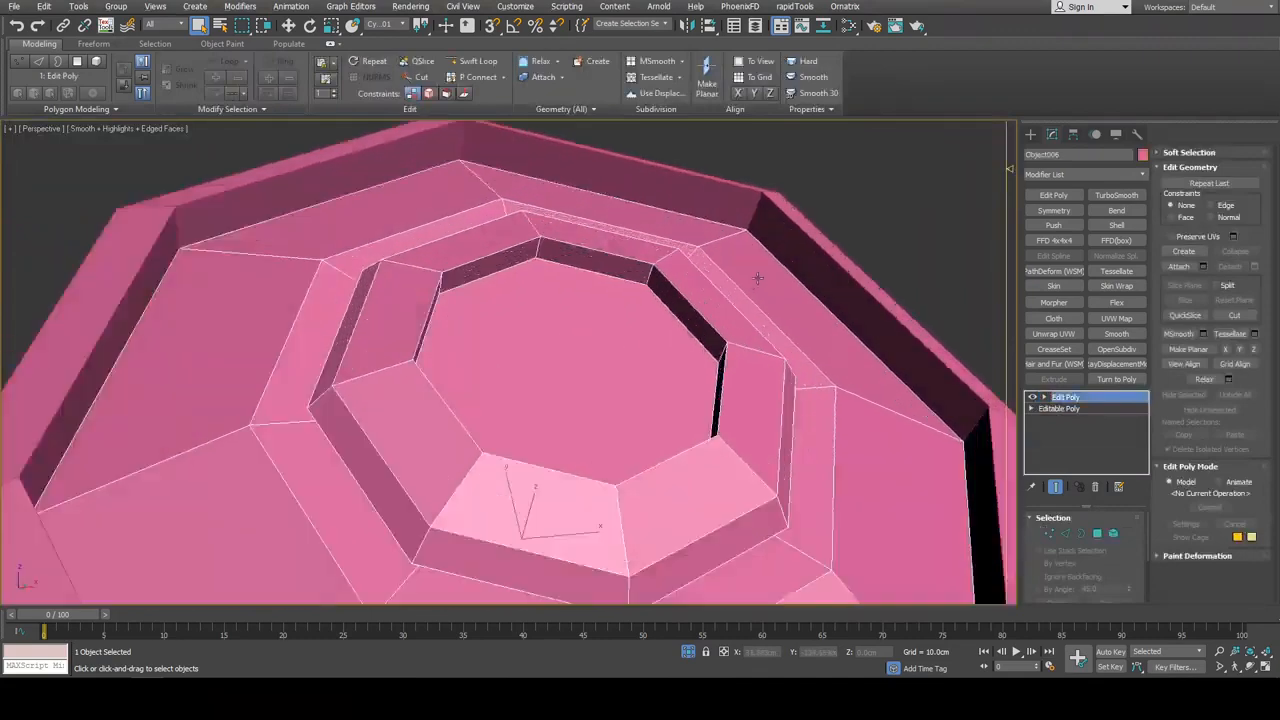
{"action": "middle_click_drag", "start_coordinate": [757, 278], "coordinate": [640, 328], "text": "alt"}
{"action": "key", "text": "4"}
{"action": "left_click", "coordinate": [651, 335]}
{"action": "key", "text": "Delete"}
Select the edge loop of the pink part's hole border in see-through display and scale it to about 104%
{"action": "key", "text": "2"}
{"action": "key", "text": "alt+x"}
{"action": "double_click", "coordinate": [671, 279]}
{"action": "key", "text": "r"}
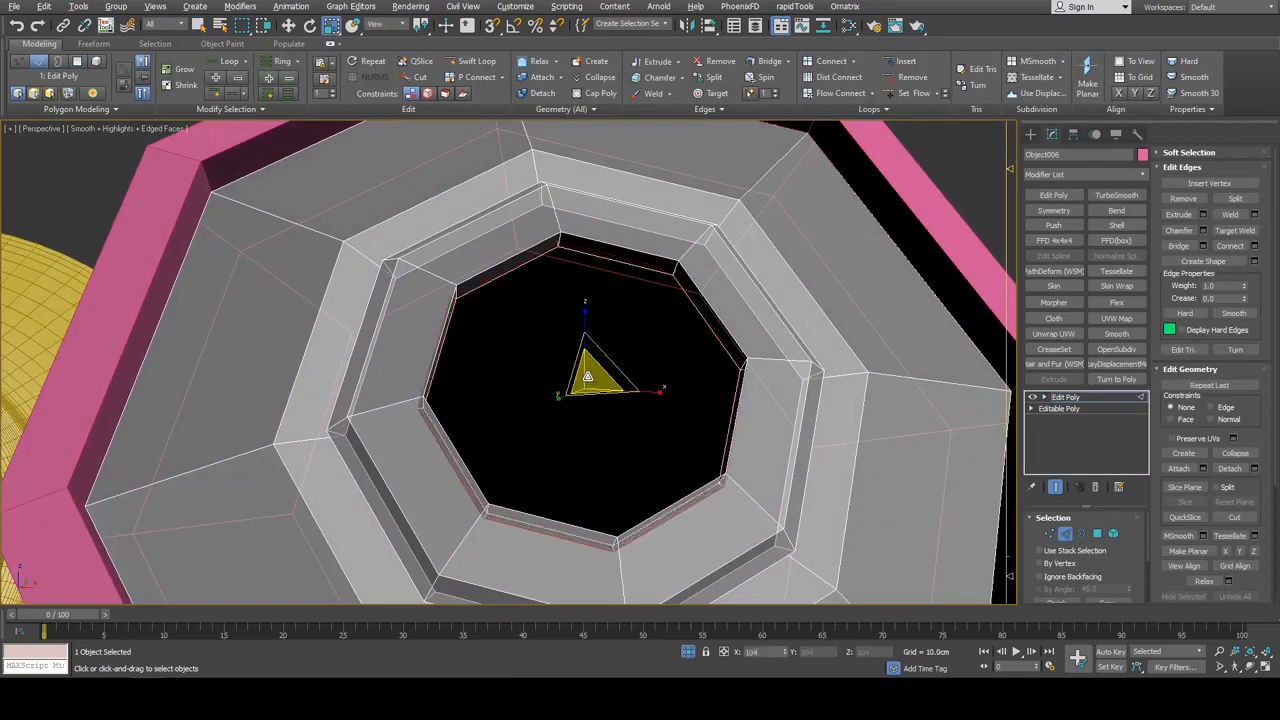
{"action": "key", "text": "q"}
{"action": "scroll", "coordinate": [618, 324], "scroll_direction": "down", "scroll_amount": 6}
{"action": "key", "text": "alt+x"}
{"action": "key", "text": "2"}
Insert a supporting edge loop with Swift Loop beside the crease where the pink flange meets the inner ring
{"action": "scroll", "coordinate": [722, 322], "scroll_direction": "up", "scroll_amount": 2}
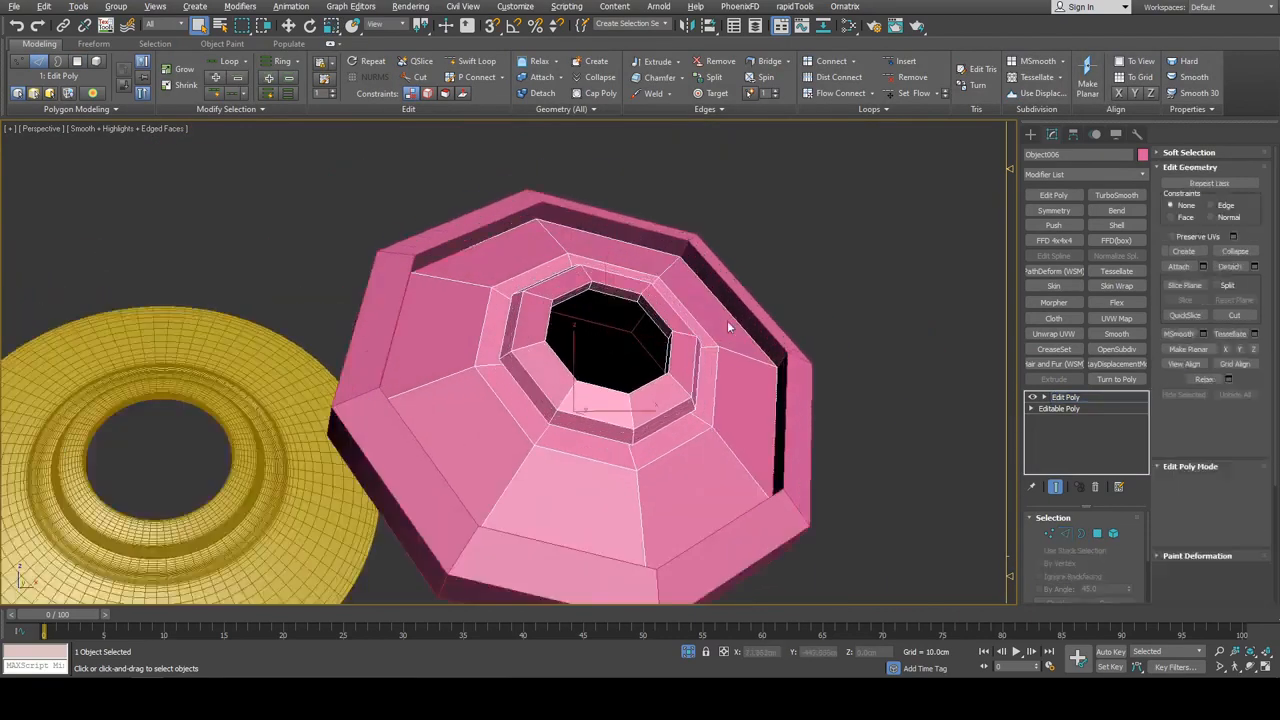
{"action": "middle_click_drag", "start_coordinate": [727, 320], "coordinate": [791, 374], "text": "alt"}
{"action": "key", "text": "1"}
{"action": "scroll", "coordinate": [780, 374], "scroll_direction": "up", "scroll_amount": 5}
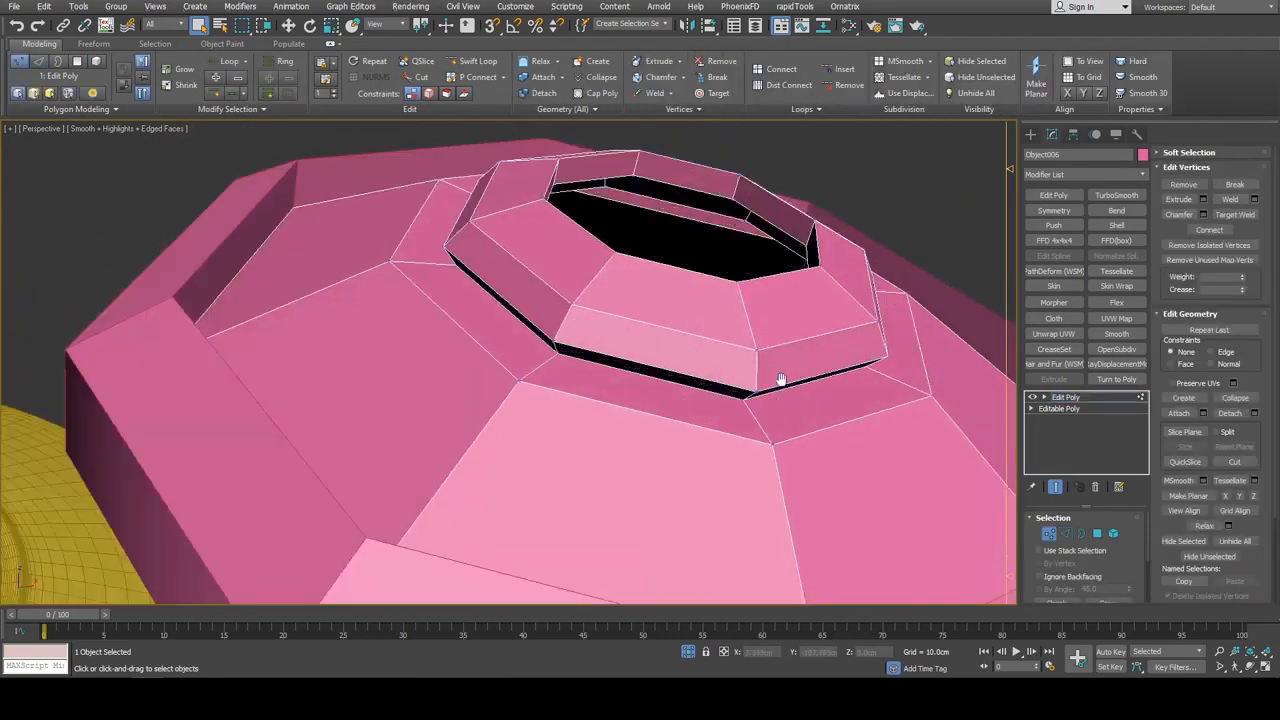
{"action": "scroll", "coordinate": [786, 321], "scroll_direction": "down", "scroll_amount": 6}
{"action": "scroll", "coordinate": [781, 343], "scroll_direction": "up", "scroll_amount": 5}
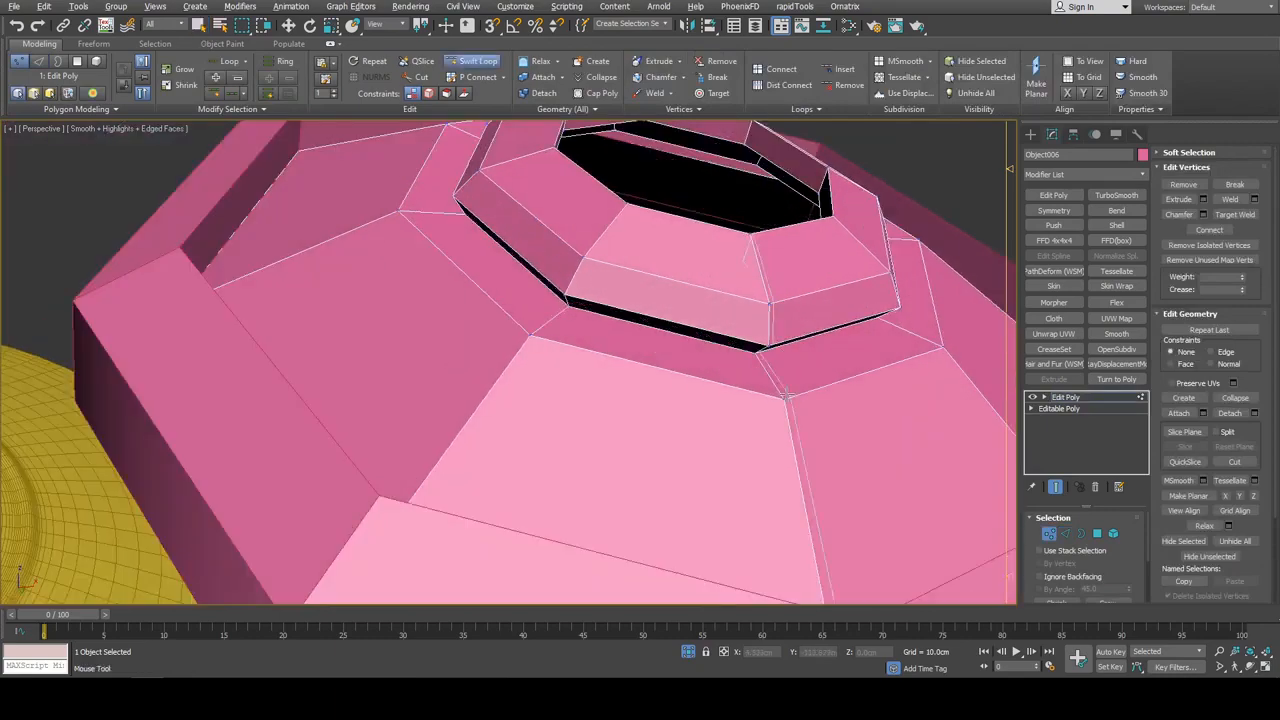
{"action": "key", "text": "2"}
{"action": "middle_click_drag", "start_coordinate": [375, 445], "coordinate": [903, 196]}
{"action": "middle_click_drag", "start_coordinate": [335, 275], "coordinate": [694, 424]}
{"action": "scroll", "coordinate": [719, 306], "scroll_direction": "down", "scroll_amount": 2}
{"action": "key", "text": "2"}
{"action": "key", "text": "q"}
Select the yellow mesh and turn off its TurboSmooth to compare the base topology
{"action": "left_click", "coordinate": [718, 330]}
{"action": "left_click", "coordinate": [1032, 398]}
{"action": "scroll", "coordinate": [648, 391], "scroll_direction": "up", "scroll_amount": 4}
{"action": "scroll", "coordinate": [657, 363], "scroll_direction": "down", "scroll_amount": 5}
Insert supporting edge loops with Swift Loop at the foot and upper rim of the pink part's raised collar
{"action": "left_click", "coordinate": [714, 312]}
{"action": "scroll", "coordinate": [714, 300], "scroll_direction": "up", "scroll_amount": 5}
{"action": "key", "text": "1"}
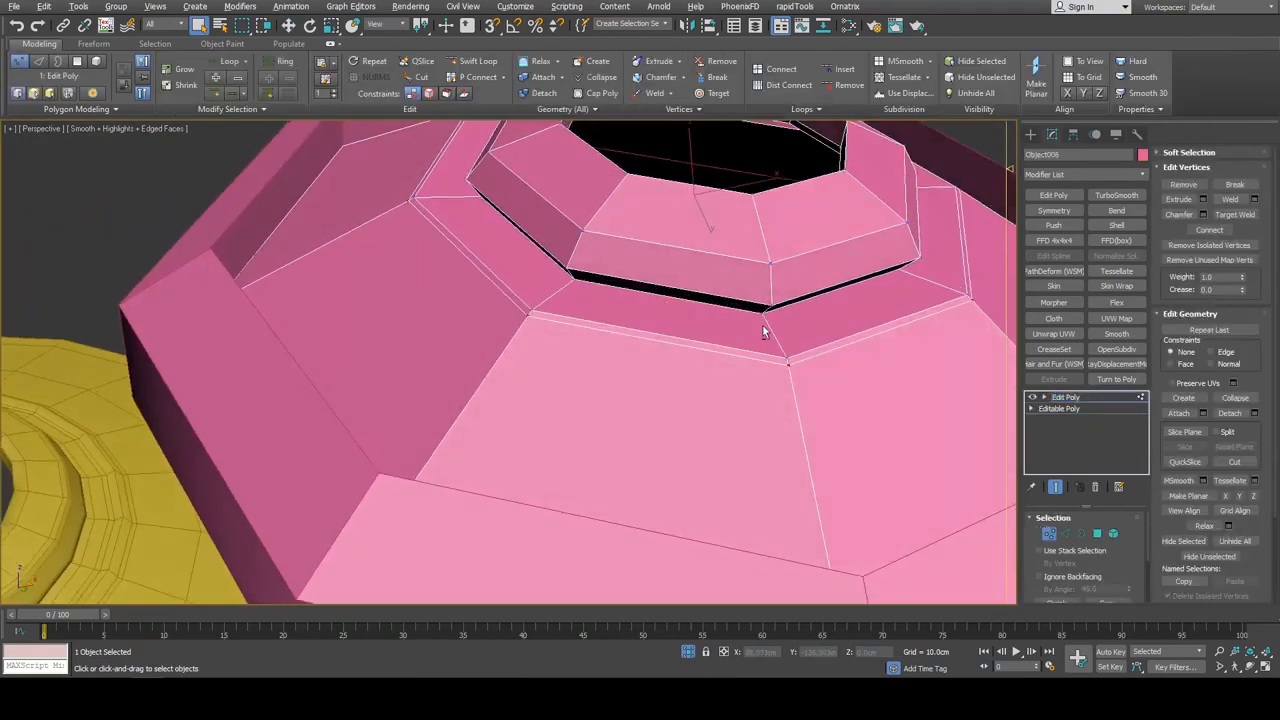
{"action": "key", "text": "alt+1"}
{"action": "left_click", "coordinate": [766, 318]}
{"action": "left_click", "coordinate": [770, 300]}
{"action": "middle_click_drag", "start_coordinate": [768, 253], "coordinate": [764, 298], "text": "alt"}
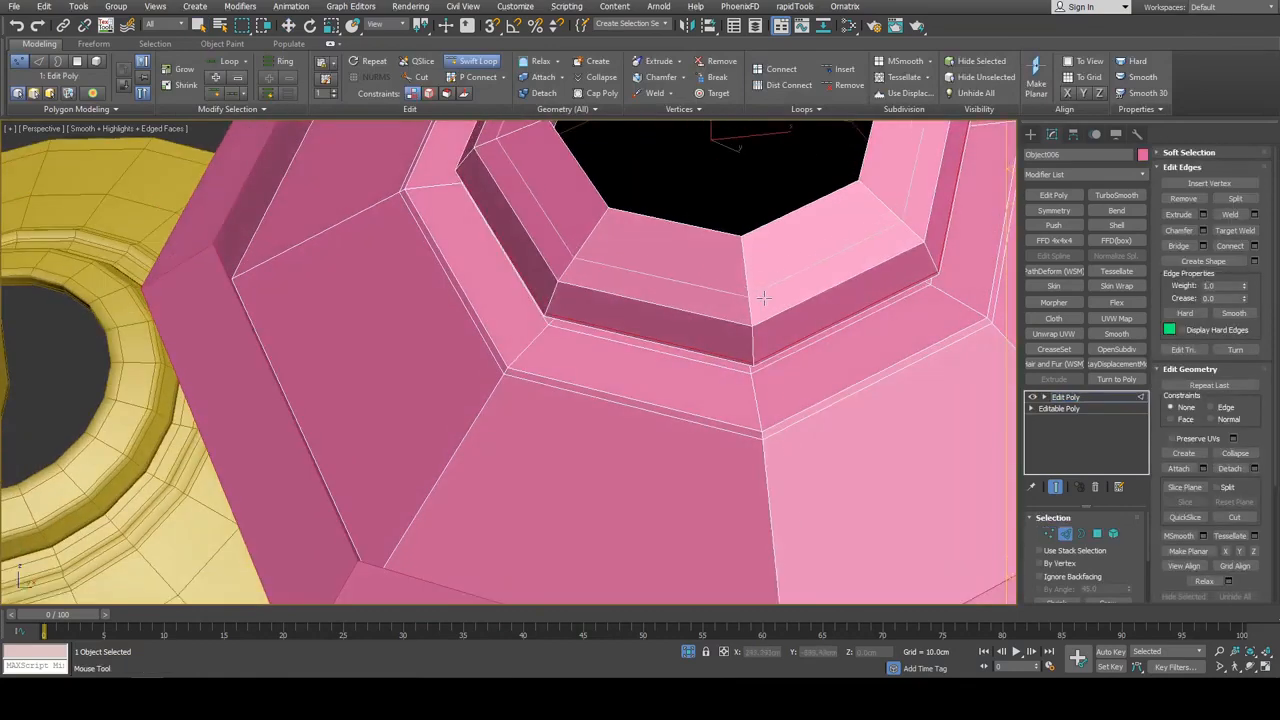
{"action": "left_click", "coordinate": [755, 310]}
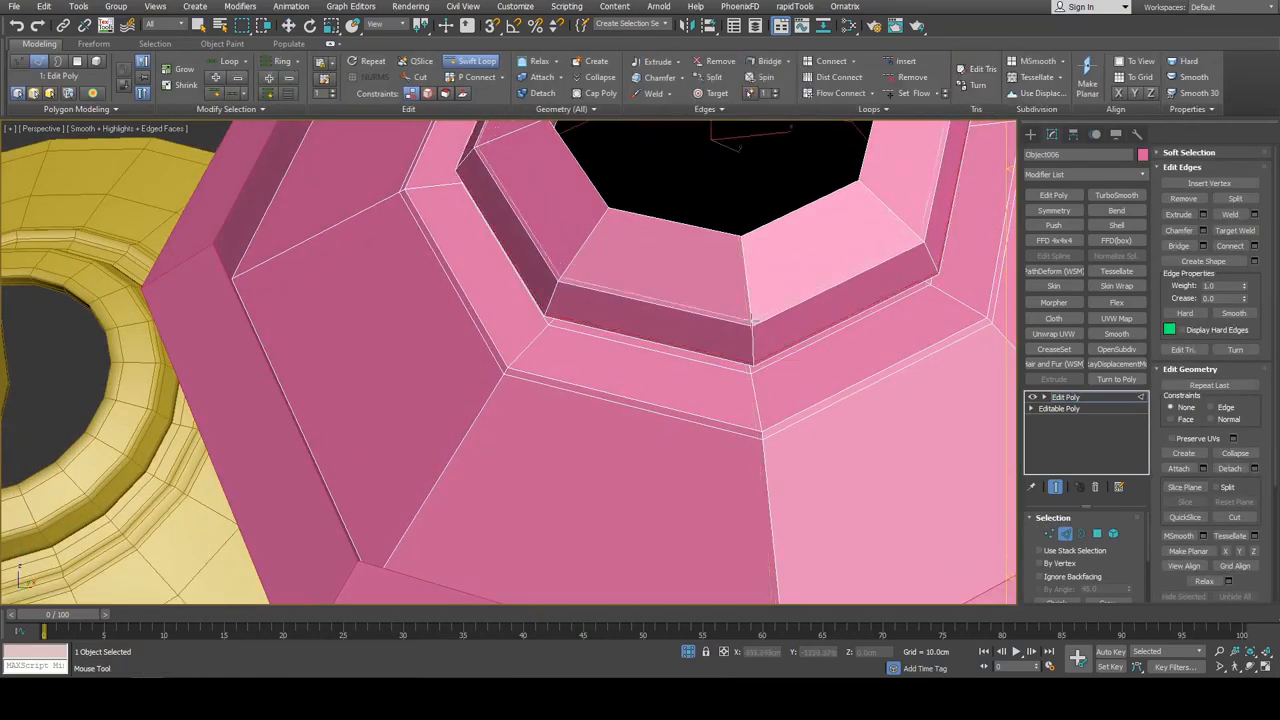
Insert a supporting edge loop around the edge of the pink part's central hole and leave edge editing
{"action": "middle_click_drag", "start_coordinate": [745, 245], "coordinate": [792, 310], "text": "alt"}
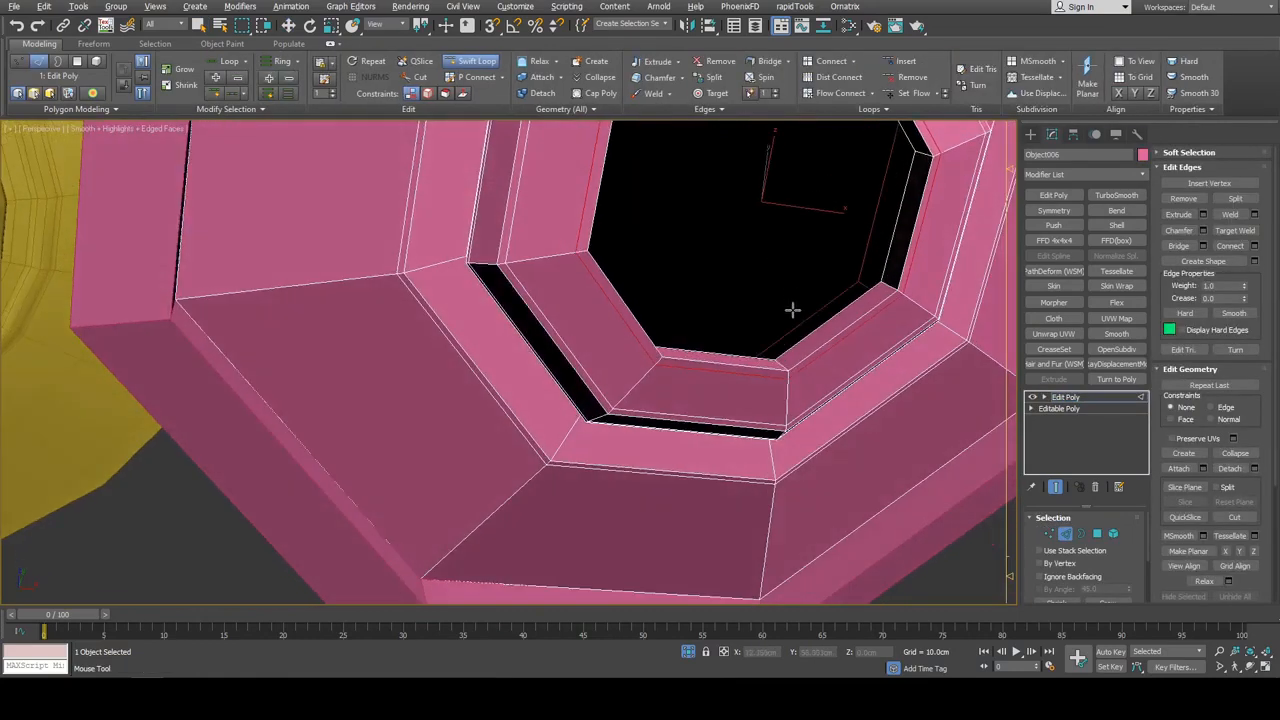
{"action": "left_click", "coordinate": [784, 370]}
{"action": "key", "text": "w"}
{"action": "middle_click_drag", "start_coordinate": [784, 370], "coordinate": [817, 294], "text": "alt"}
{"action": "scroll", "coordinate": [817, 294], "scroll_direction": "down", "scroll_amount": 3}
{"action": "key", "text": "2"}
{"action": "key", "text": "q"}
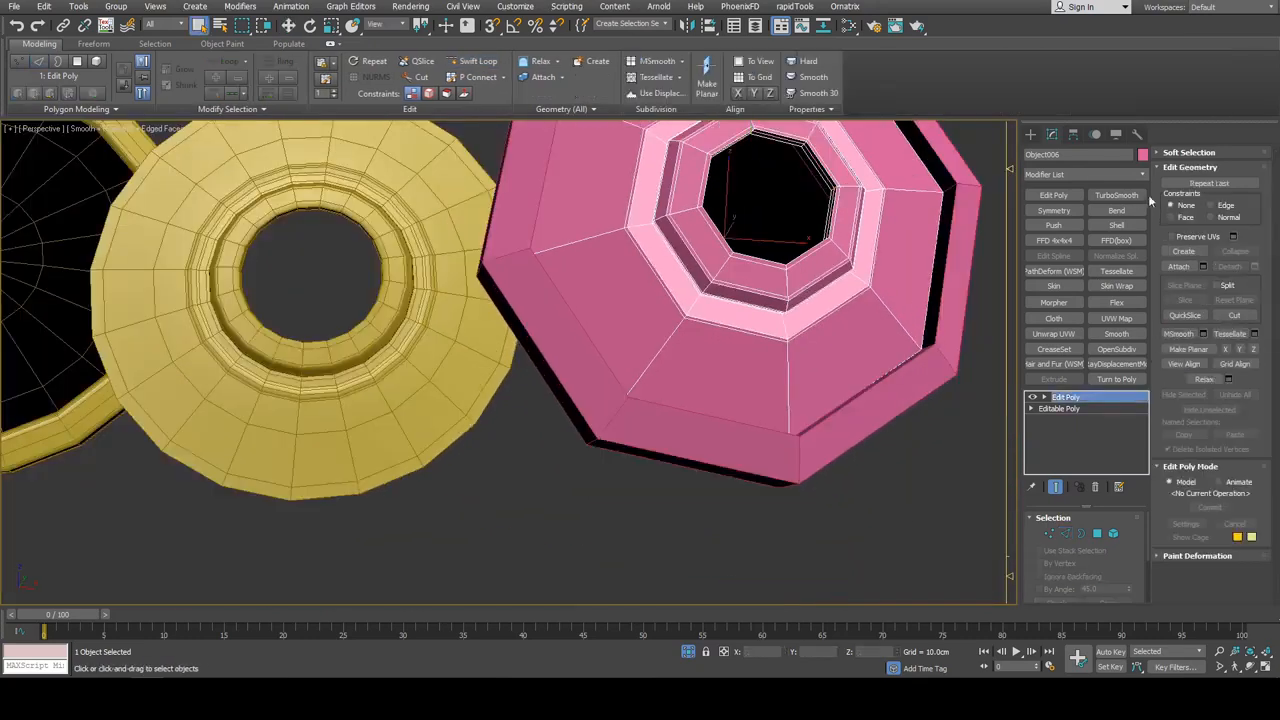
Add TurboSmooth to both the pink inner part and the outer cylinder, with 3 iterations on the cylinder
{"action": "left_click", "coordinate": [1132, 196]}
{"action": "left_click", "coordinate": [1126, 536]}
{"action": "left_click", "coordinate": [1127, 537]}
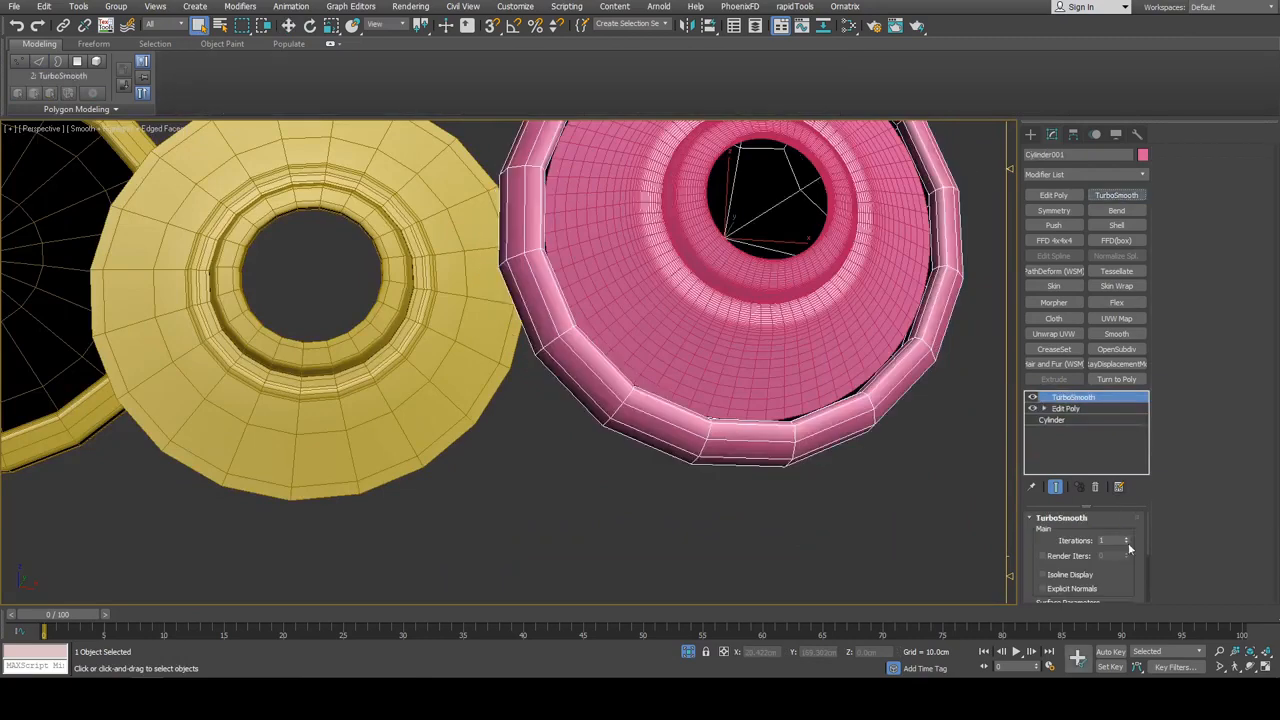
{"action": "key", "text": "F4"}
{"action": "left_click", "coordinate": [1126, 537]}
{"action": "key", "text": "F4"}
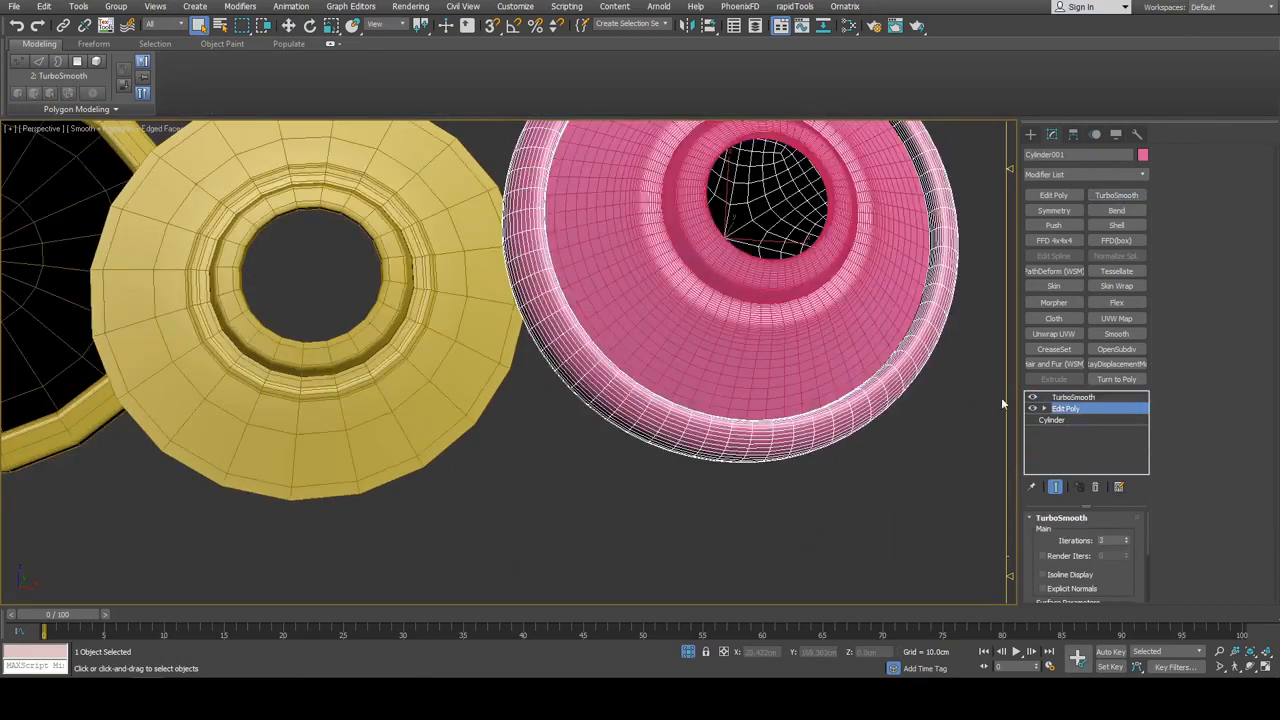
In the outer cylinder's Edit Poly, insert supporting edge loops near the inner rim and the lower outer edge
{"action": "middle_click_drag", "start_coordinate": [937, 374], "coordinate": [890, 376]}
{"action": "scroll", "coordinate": [890, 376], "scroll_direction": "up", "scroll_amount": 3}
{"action": "key", "text": "1"}
{"action": "key", "text": "alt+shift+w"}
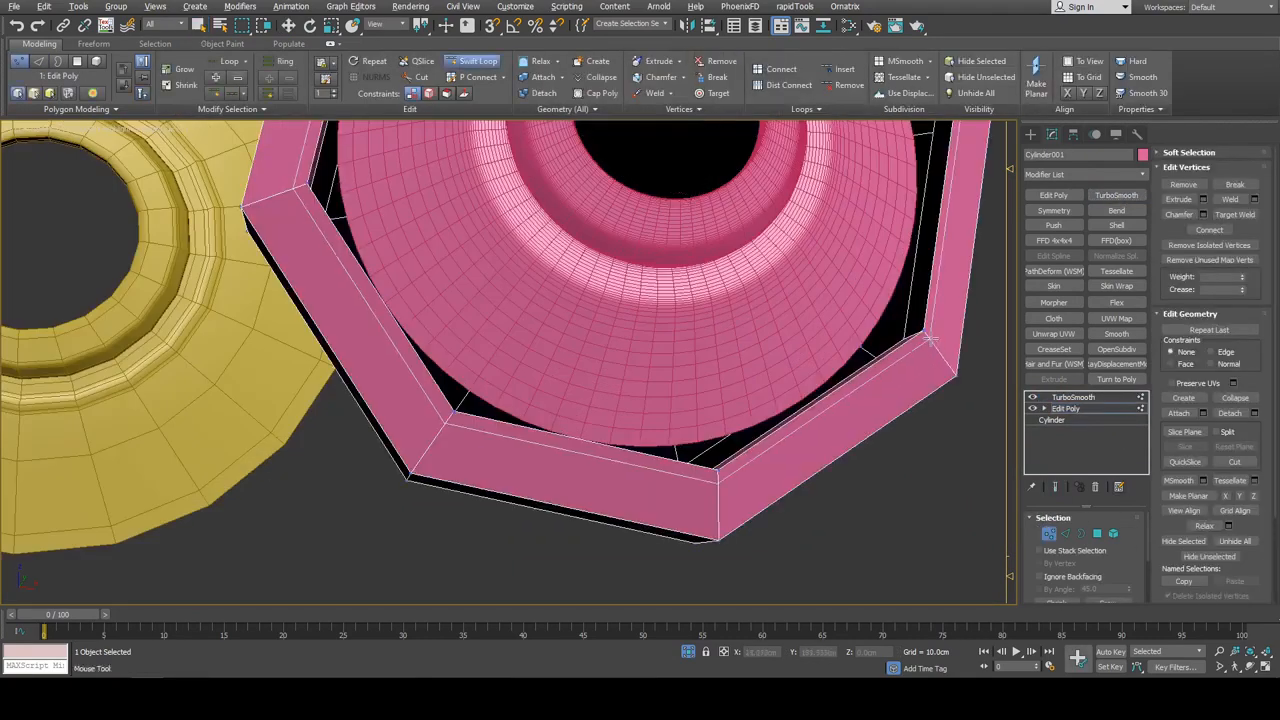
{"action": "left_click", "coordinate": [930, 340]}
{"action": "middle_click_drag", "start_coordinate": [705, 500], "coordinate": [696, 415], "text": "alt"}
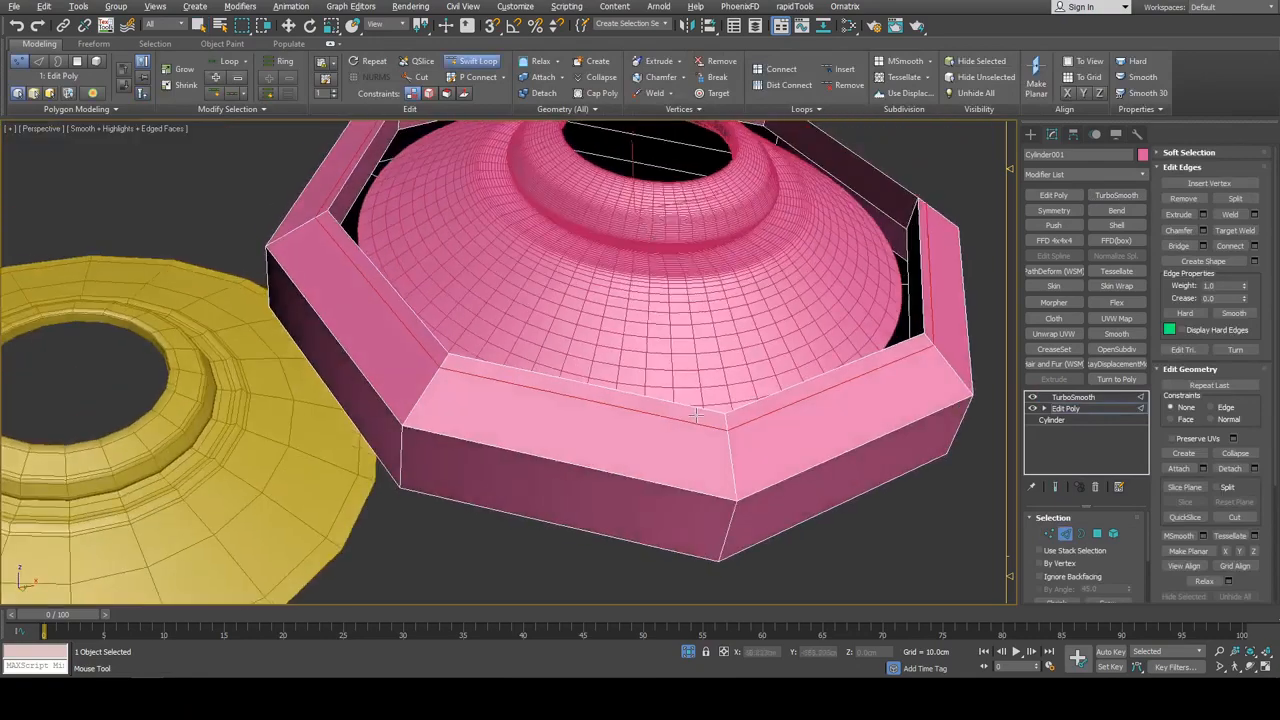
{"action": "left_click", "coordinate": [715, 549]}
{"action": "key", "text": "w"}
{"action": "key", "text": "2"}
{"action": "scroll", "coordinate": [765, 538], "scroll_direction": "down", "scroll_amount": 4}
{"action": "key", "text": "q"}
Examine the back cap of the pink cylinder and the back topology of the yellow meshes
{"action": "left_click", "coordinate": [827, 540]}
{"action": "left_click", "coordinate": [815, 470]}
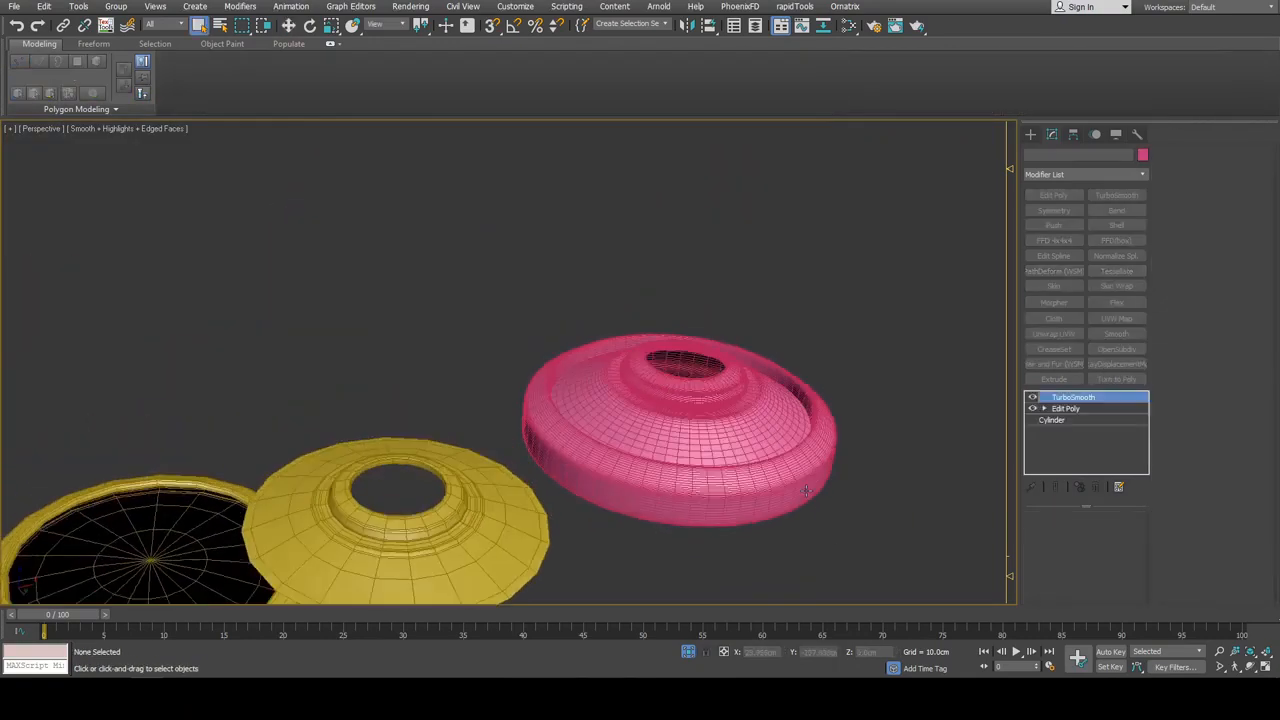
{"action": "left_click", "coordinate": [1066, 409]}
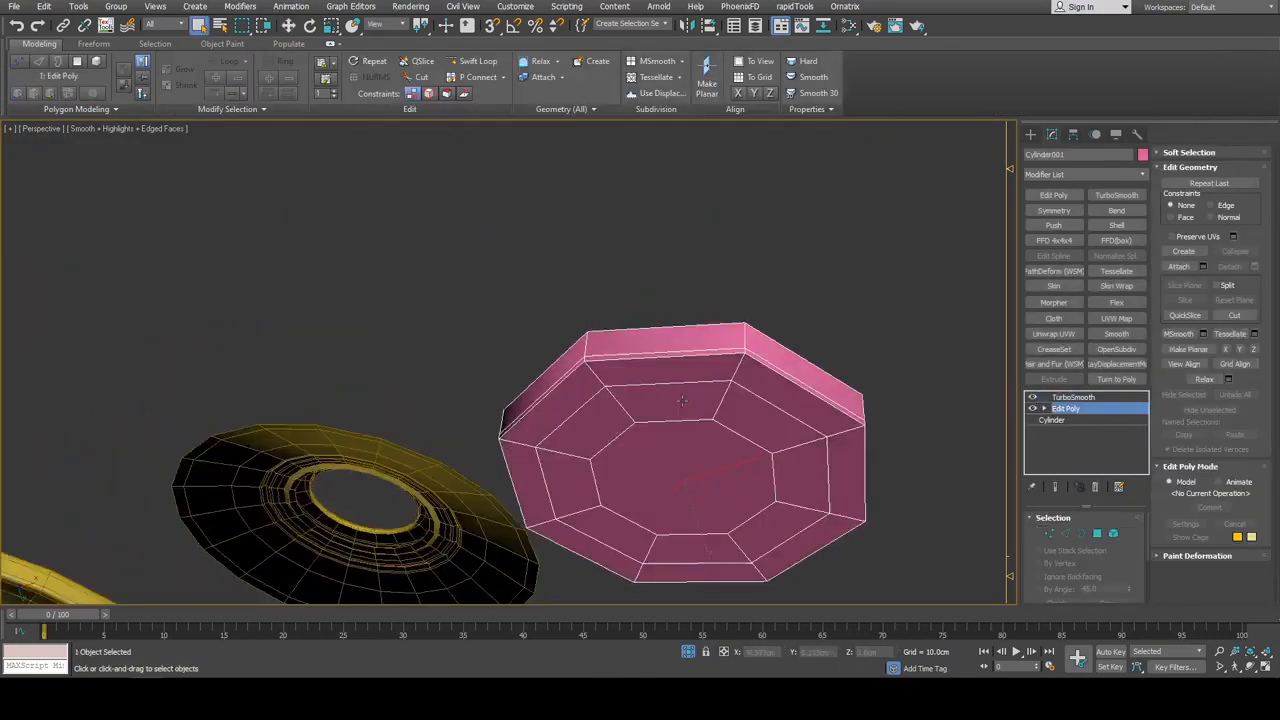
{"action": "middle_click_drag", "start_coordinate": [682, 401], "coordinate": [610, 462], "text": "alt"}
{"action": "middle_click_drag", "start_coordinate": [610, 462], "coordinate": [886, 357]}
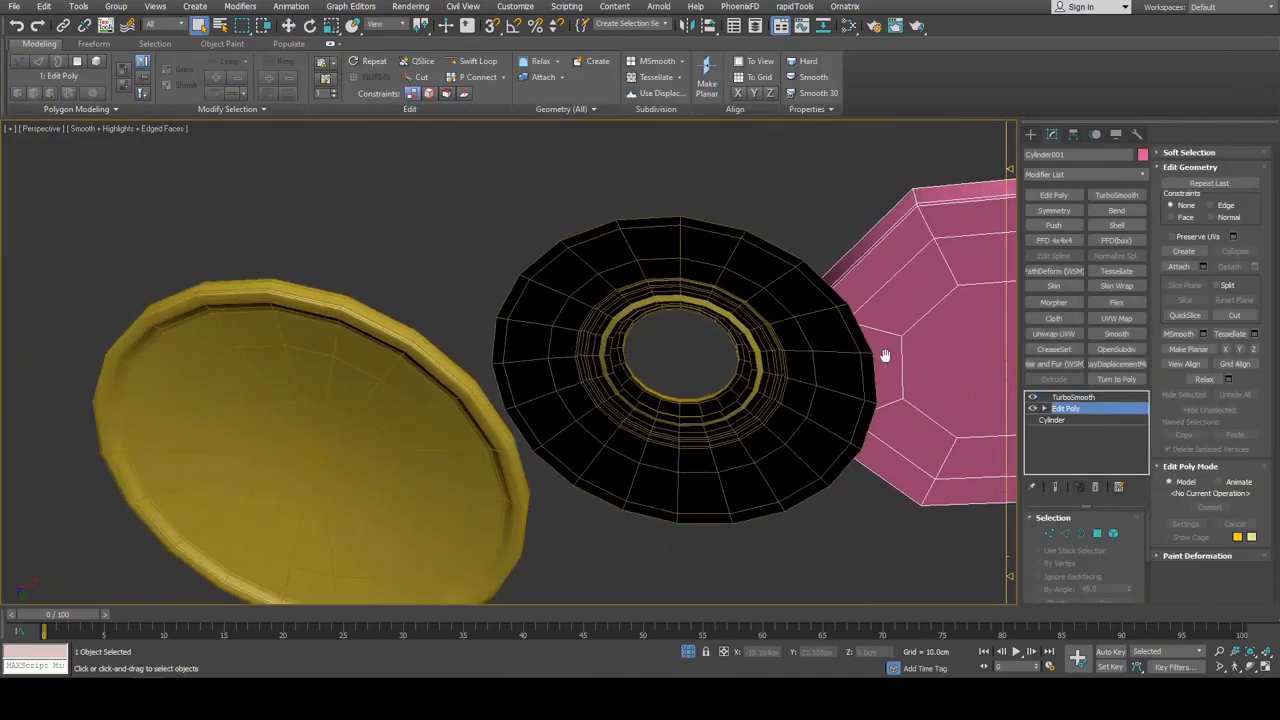
{"action": "middle_click_drag", "start_coordinate": [568, 383], "coordinate": [704, 362]}
{"action": "left_click", "coordinate": [645, 320]}
{"action": "middle_click_drag", "start_coordinate": [704, 362], "coordinate": [510, 336]}
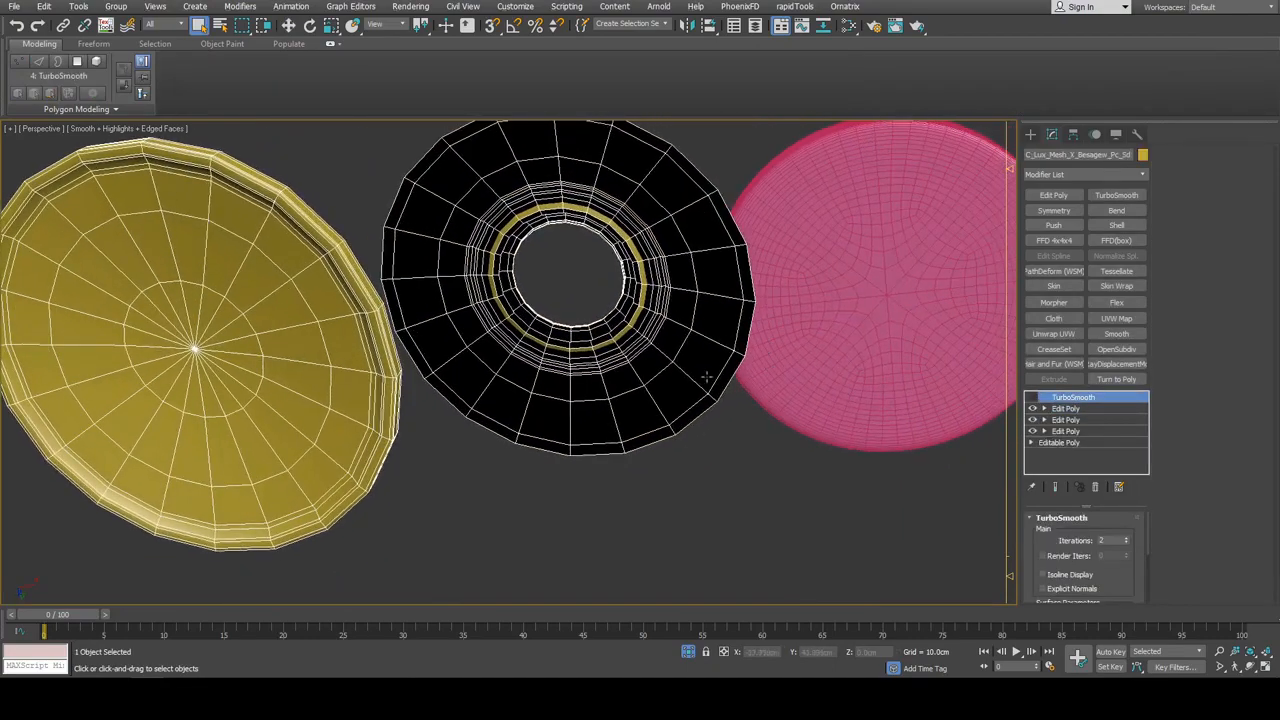
{"action": "middle_click_drag", "start_coordinate": [385, 360], "coordinate": [730, 321]}
{"action": "scroll", "coordinate": [630, 312], "scroll_direction": "up", "scroll_amount": 3}
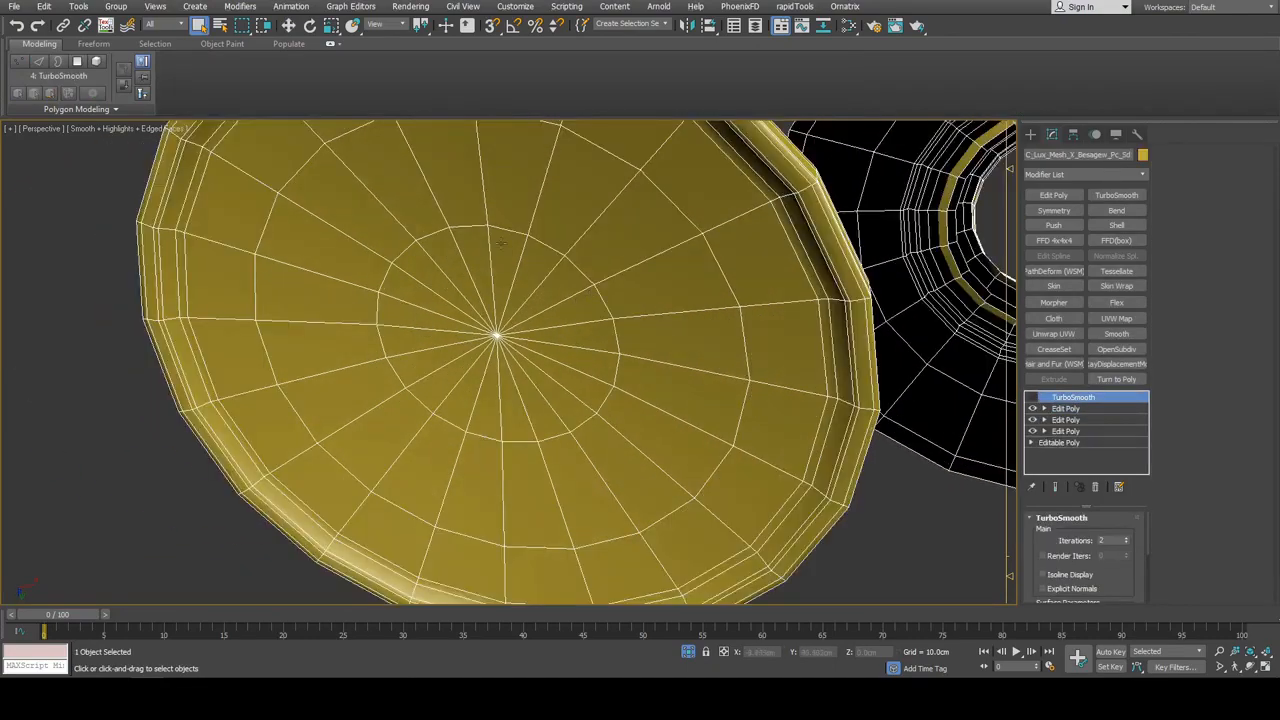
{"action": "middle_click_drag", "start_coordinate": [501, 243], "coordinate": [530, 258], "text": "alt"}
Leave isolation to view the round parts on the character, and isolate the pink outer cylinder
{"action": "scroll", "coordinate": [600, 330], "scroll_direction": "down", "scroll_amount": 4}
{"action": "middle_click_drag", "start_coordinate": [610, 400], "coordinate": [866, 266], "text": "alt"}
{"action": "scroll", "coordinate": [868, 262], "scroll_direction": "down", "scroll_amount": 4}
{"action": "key", "text": "alt+q"}
{"action": "middle_click_drag", "start_coordinate": [500, 262], "coordinate": [439, 283], "text": "alt"}
{"action": "scroll", "coordinate": [578, 283], "scroll_direction": "up", "scroll_amount": 5}
{"action": "scroll", "coordinate": [660, 298], "scroll_direction": "down", "scroll_amount": 4}
{"action": "scroll", "coordinate": [439, 283], "scroll_direction": "up", "scroll_amount": 3}
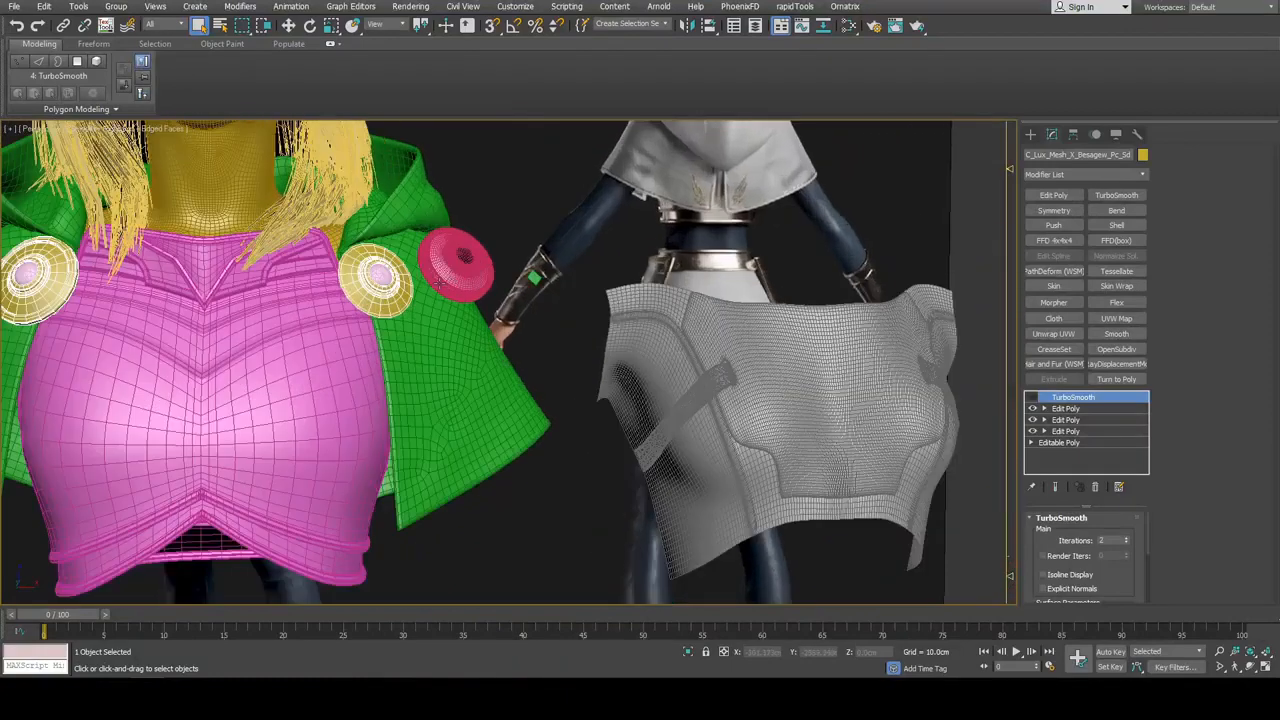
{"action": "left_click", "coordinate": [440, 282]}
{"action": "key", "text": "alt+q"}
{"action": "middle_click_drag", "start_coordinate": [666, 316], "coordinate": [694, 303]}
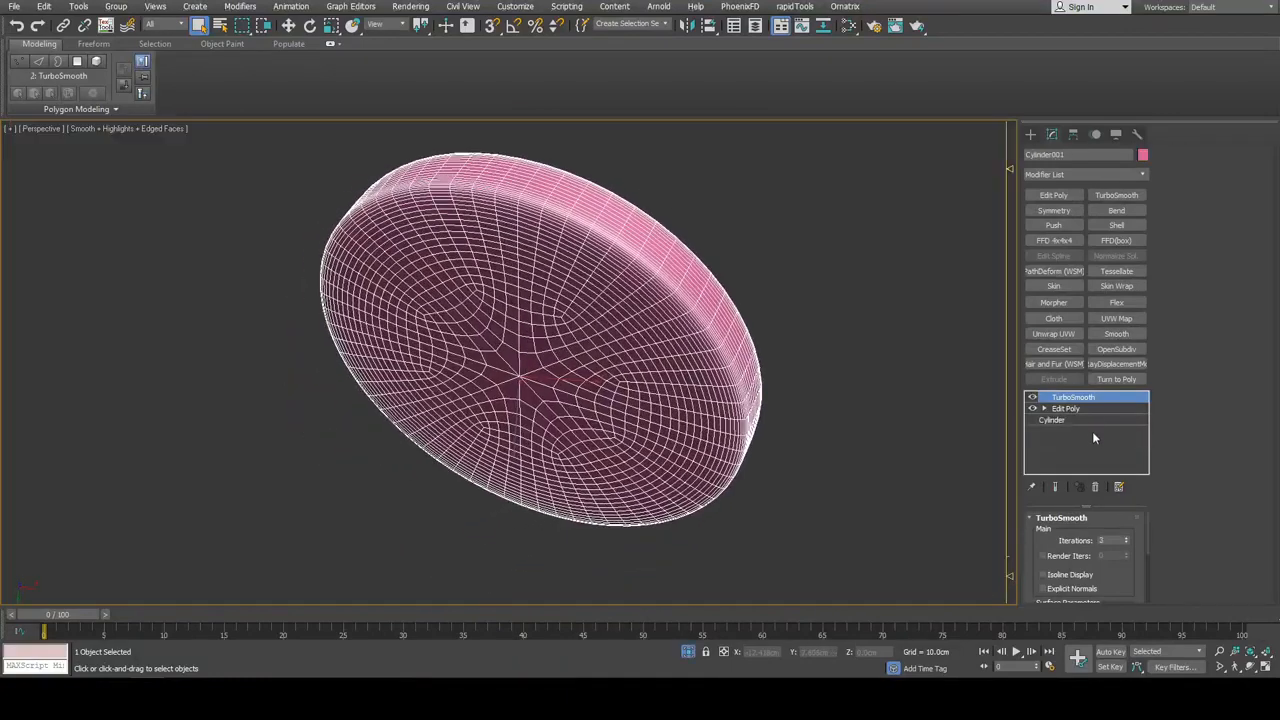
Cut two crossing edges between opposite vertices of the innermost octagon on the cylinder's back cap
{"action": "key", "text": "1"}
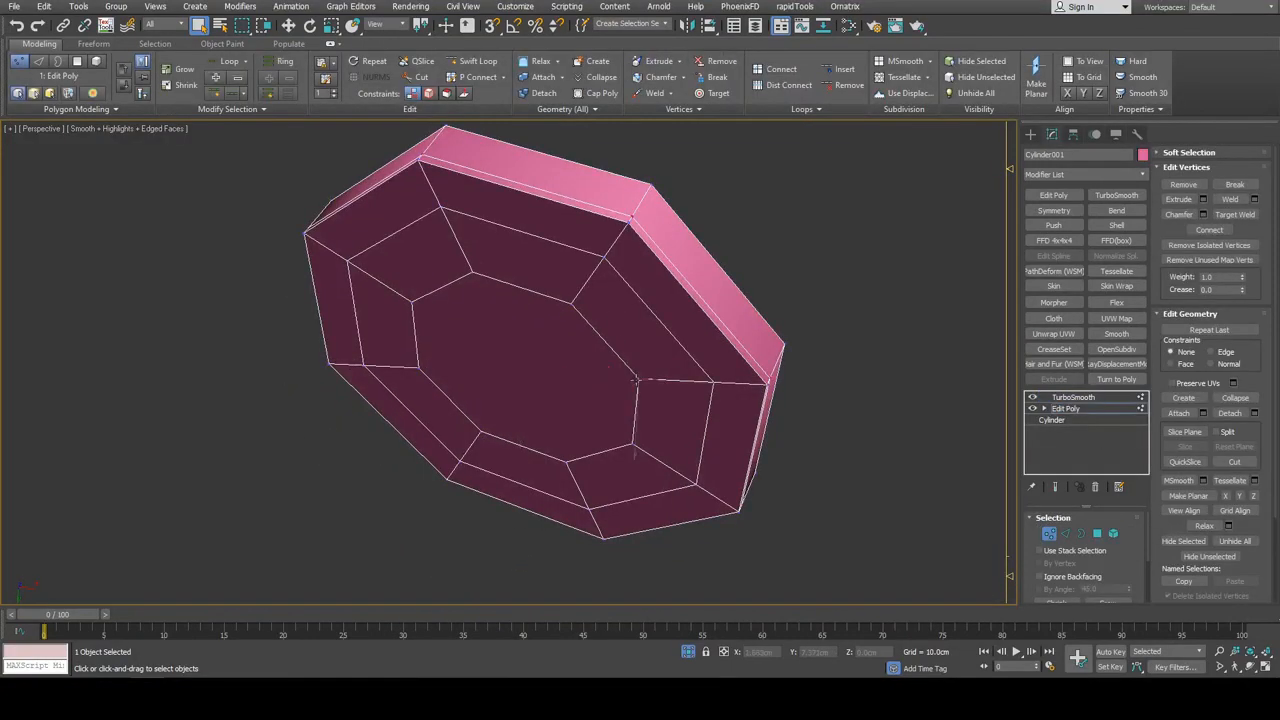
{"action": "middle_click_drag", "start_coordinate": [516, 381], "coordinate": [542, 369], "text": "alt"}
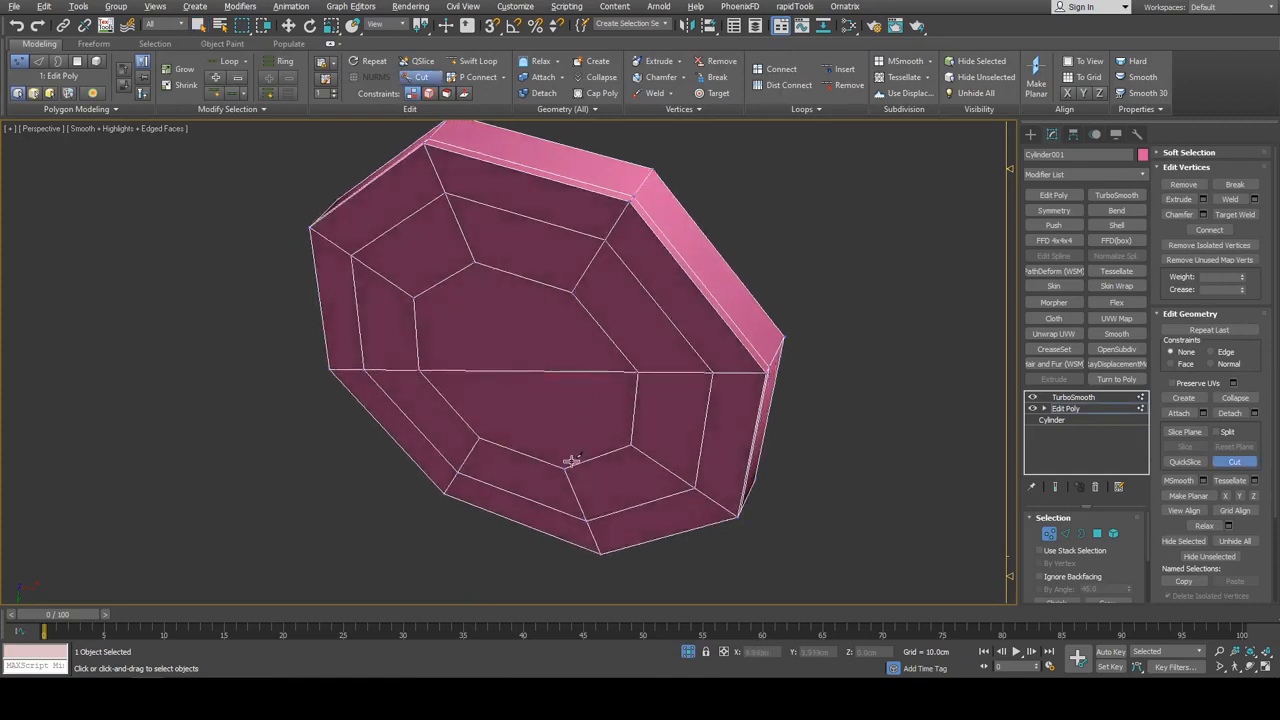
{"action": "right_click", "coordinate": [500, 258]}
{"action": "middle_click_drag", "start_coordinate": [500, 258], "coordinate": [606, 266], "text": "alt"}
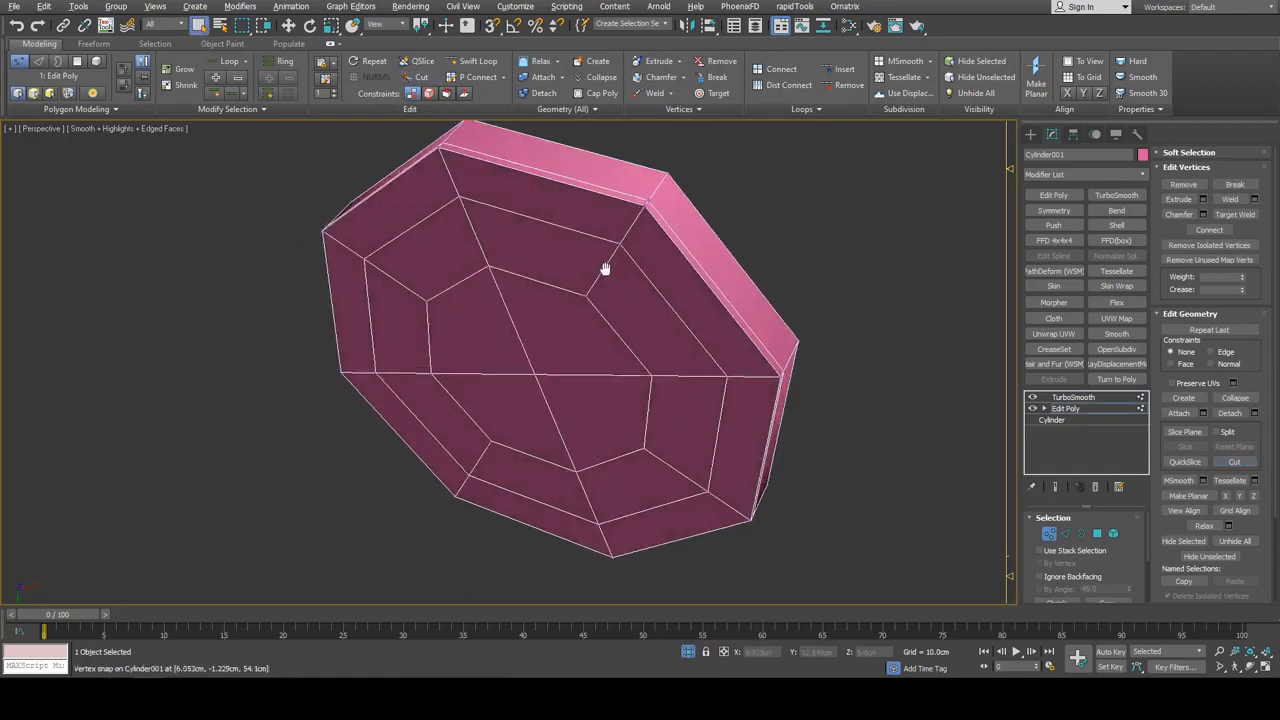
{"action": "scroll", "coordinate": [597, 294], "scroll_direction": "down", "scroll_amount": 3}
{"action": "scroll", "coordinate": [629, 306], "scroll_direction": "up", "scroll_amount": 3}
{"action": "key", "text": "1"}
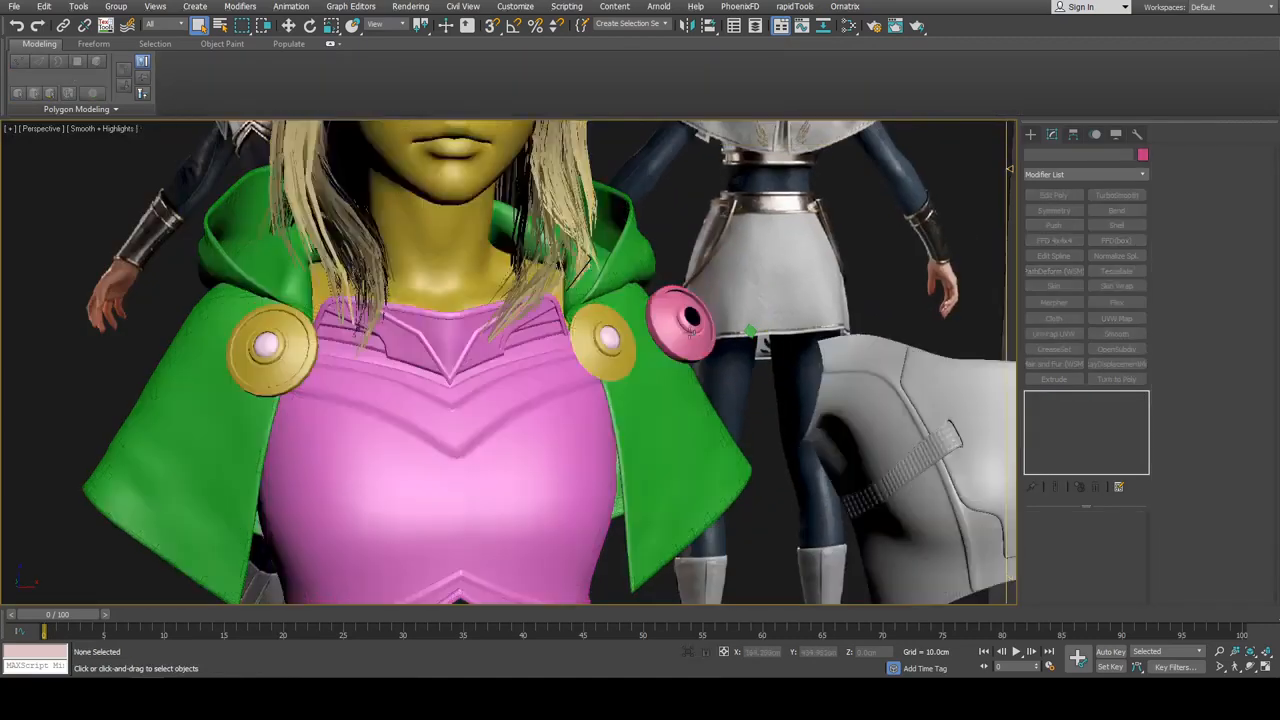
Show the wireframe edges and isolate the gemstone mesh in the center of the yellow brooch
{"action": "scroll", "coordinate": [690, 330], "scroll_direction": "up", "scroll_amount": 5}
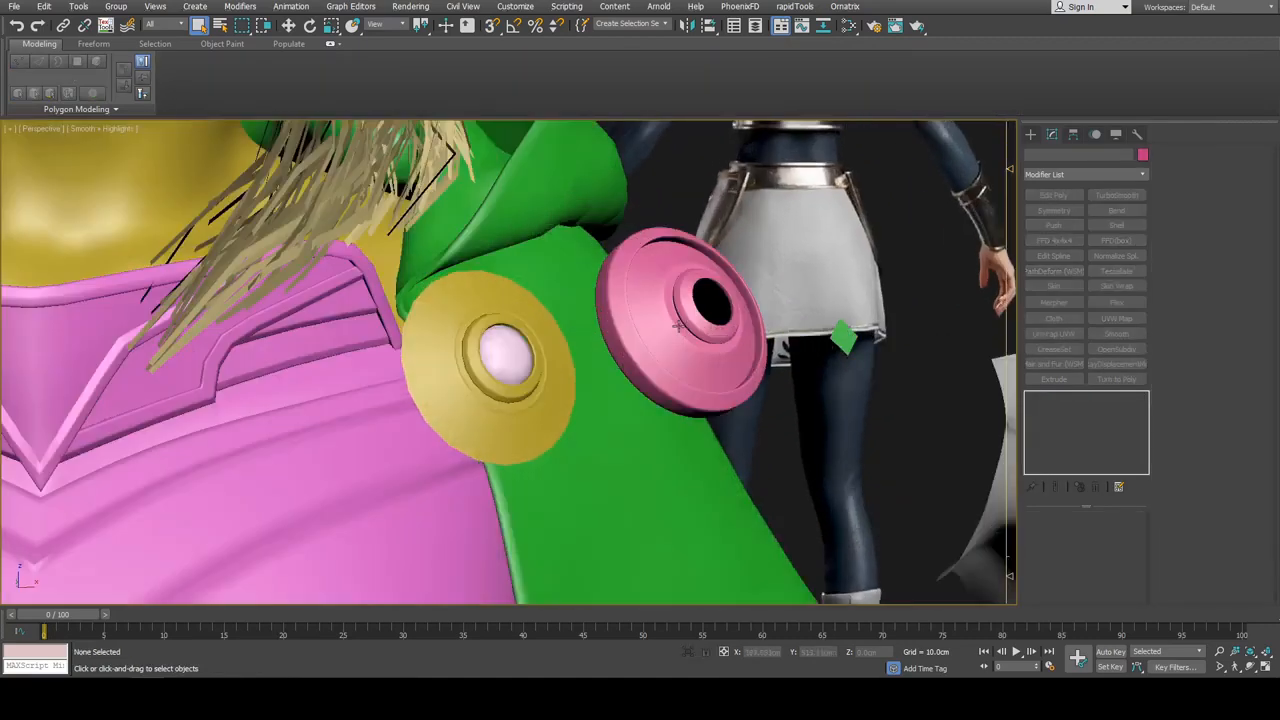
{"action": "key", "text": "F4"}
{"action": "left_click", "coordinate": [514, 351]}
{"action": "key", "text": "alt+q"}
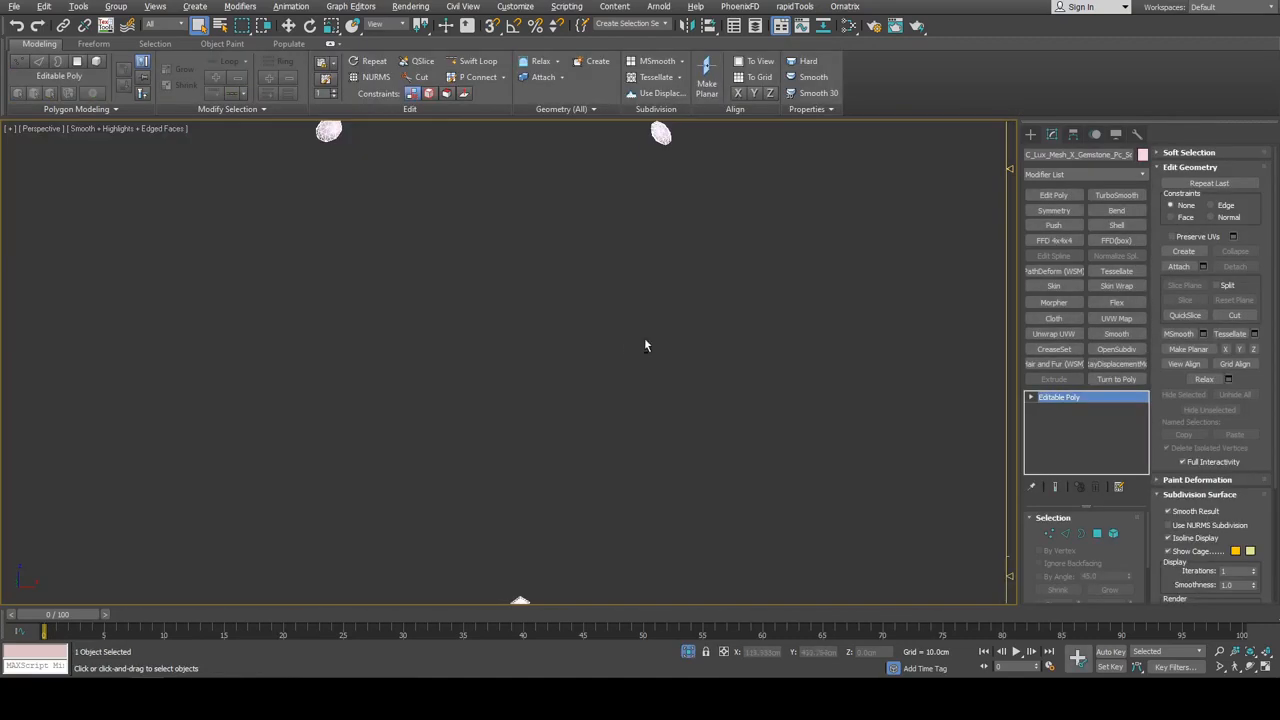
Add an Edit Poly modifier to the gemstone mesh, select one shoulder gem's vertices and frame them
{"action": "left_click", "coordinate": [1055, 195]}
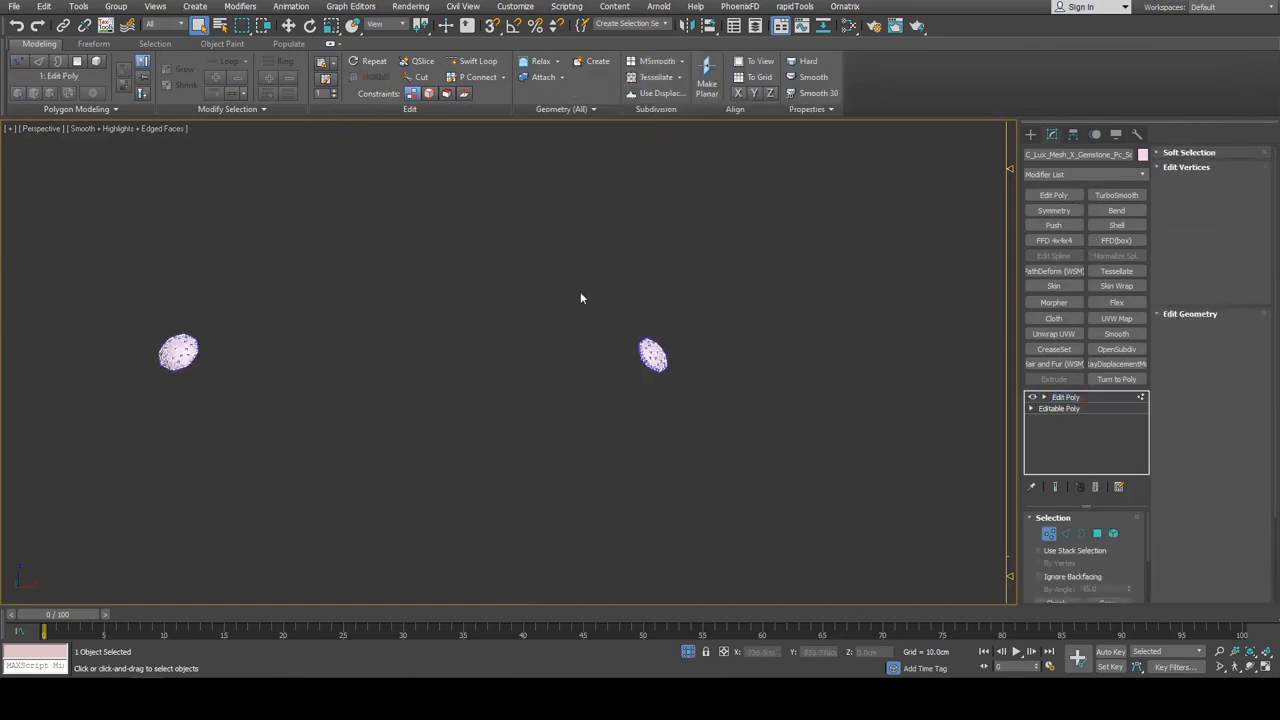
{"action": "left_click_drag", "start_coordinate": [580, 297], "coordinate": [754, 424]}
{"action": "key", "text": "z"}
Examine the triangulated facets and vertex layout of the gemstone from several angles and leave vertex editing
{"action": "middle_click_drag", "start_coordinate": [737, 349], "coordinate": [696, 380], "text": "alt"}
{"action": "scroll", "coordinate": [625, 324], "scroll_direction": "down", "scroll_amount": 5}
{"action": "middle_click_drag", "start_coordinate": [675, 325], "coordinate": [650, 408], "text": "alt"}
{"action": "scroll", "coordinate": [645, 347], "scroll_direction": "up", "scroll_amount": 5}
{"action": "scroll", "coordinate": [653, 400], "scroll_direction": "down", "scroll_amount": 5}
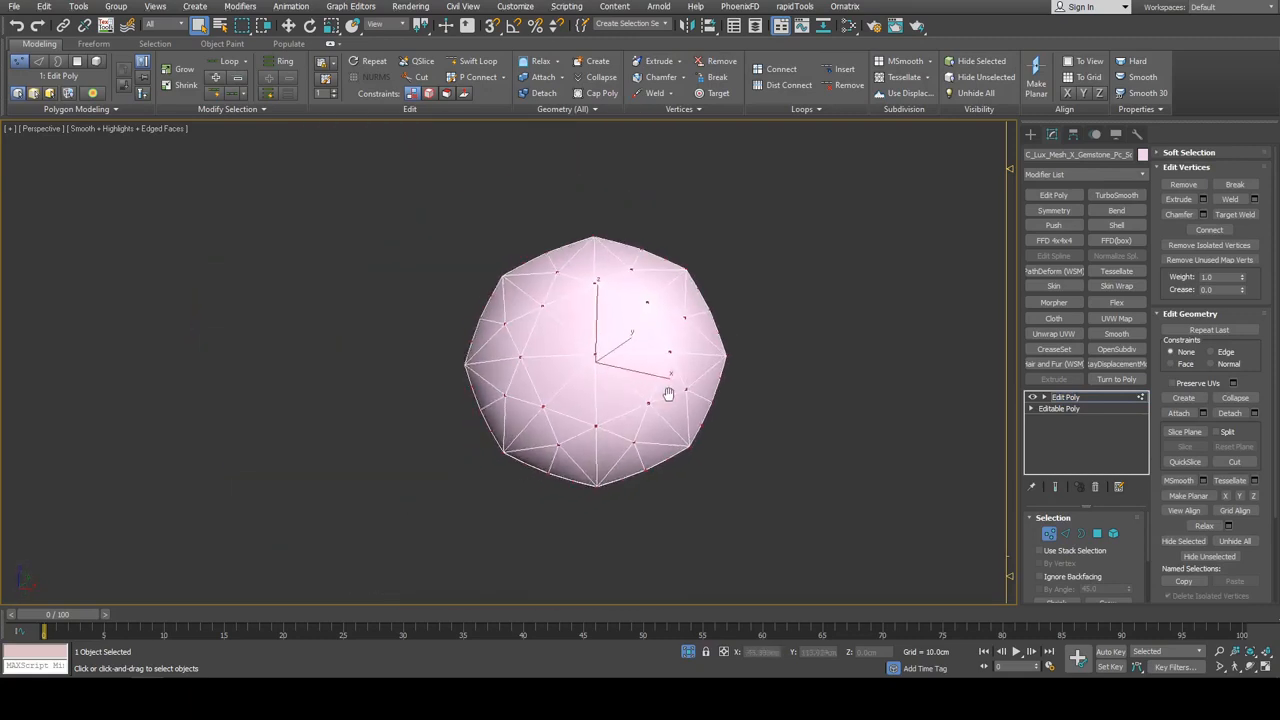
{"action": "scroll", "coordinate": [647, 410], "scroll_direction": "up", "scroll_amount": 3}
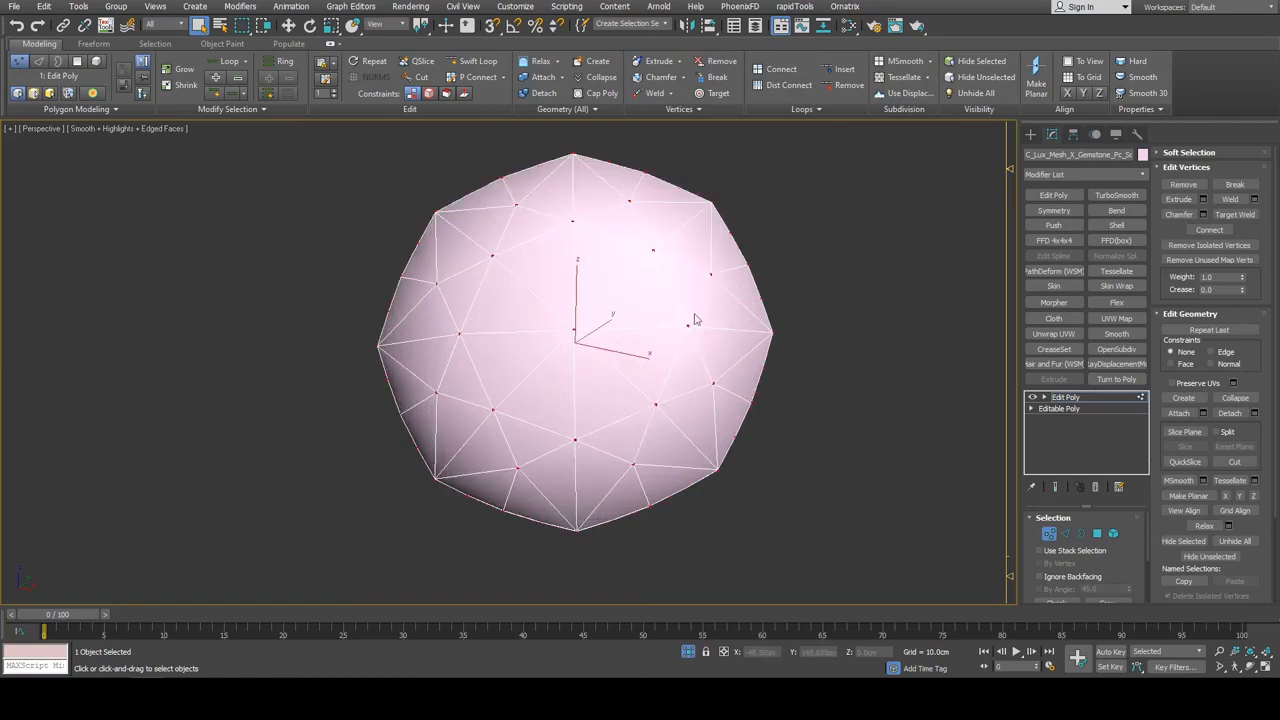
{"action": "middle_click_drag", "start_coordinate": [695, 319], "coordinate": [746, 403], "text": "alt"}
{"action": "scroll", "coordinate": [735, 360], "scroll_direction": "up", "scroll_amount": 4}
{"action": "scroll", "coordinate": [740, 360], "scroll_direction": "down", "scroll_amount": 4}
{"action": "middle_click_drag", "start_coordinate": [697, 339], "coordinate": [707, 376], "text": "alt"}
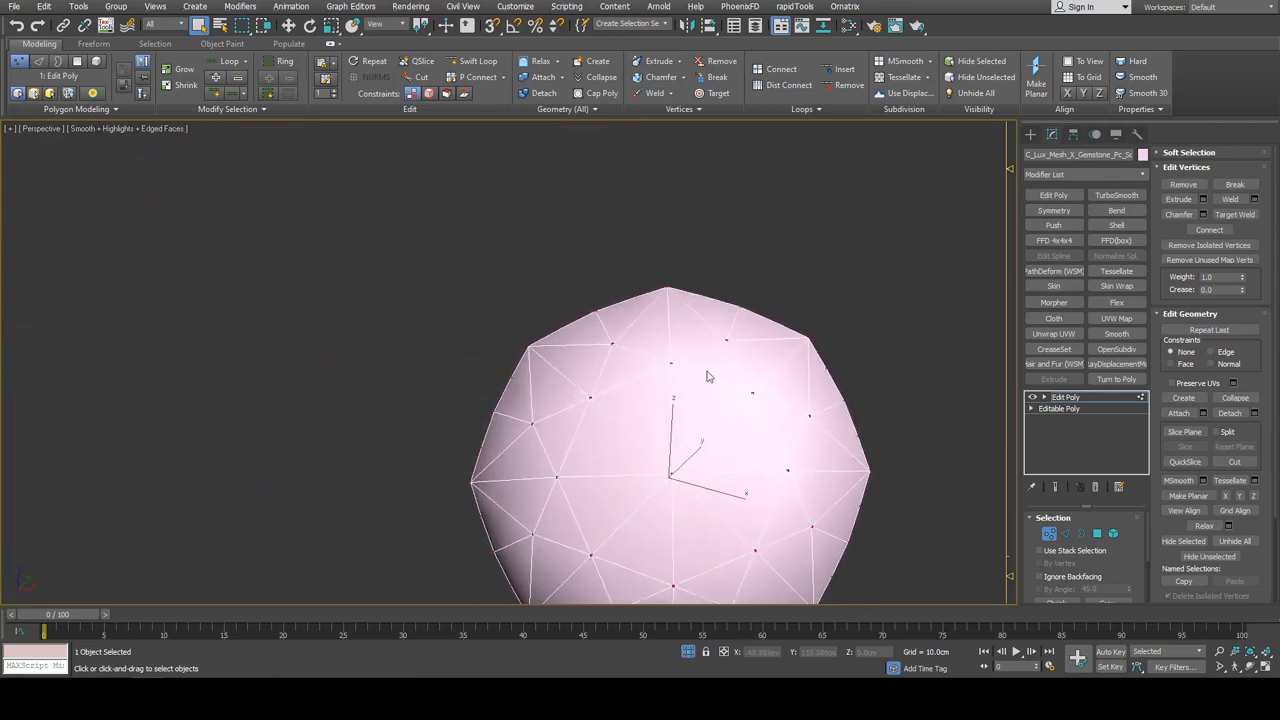
{"action": "middle_click_drag", "start_coordinate": [810, 389], "coordinate": [707, 306], "text": "alt"}
{"action": "scroll", "coordinate": [816, 288], "scroll_direction": "up", "scroll_amount": 4}
{"action": "scroll", "coordinate": [817, 401], "scroll_direction": "down", "scroll_amount": 4}
{"action": "middle_click_drag", "start_coordinate": [820, 309], "coordinate": [817, 382], "text": "alt"}
{"action": "scroll", "coordinate": [795, 432], "scroll_direction": "up", "scroll_amount": 4}
{"action": "scroll", "coordinate": [820, 388], "scroll_direction": "down", "scroll_amount": 3}
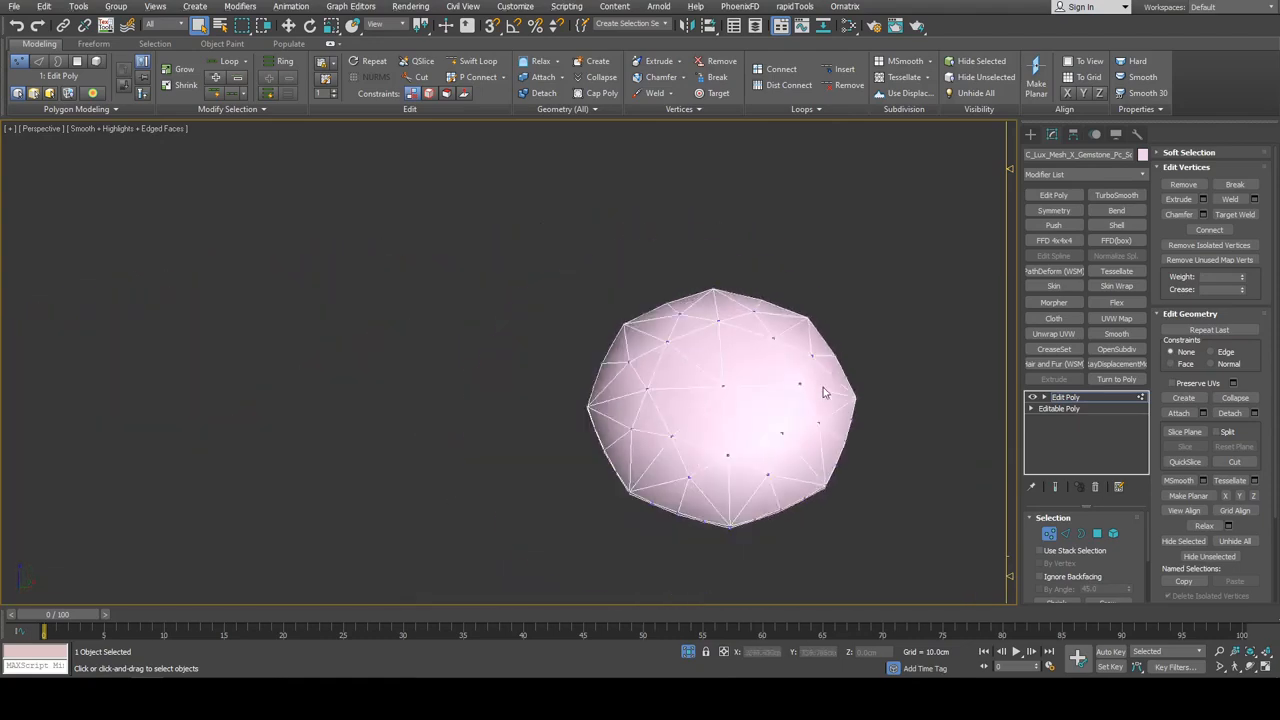
{"action": "key", "text": "1"}
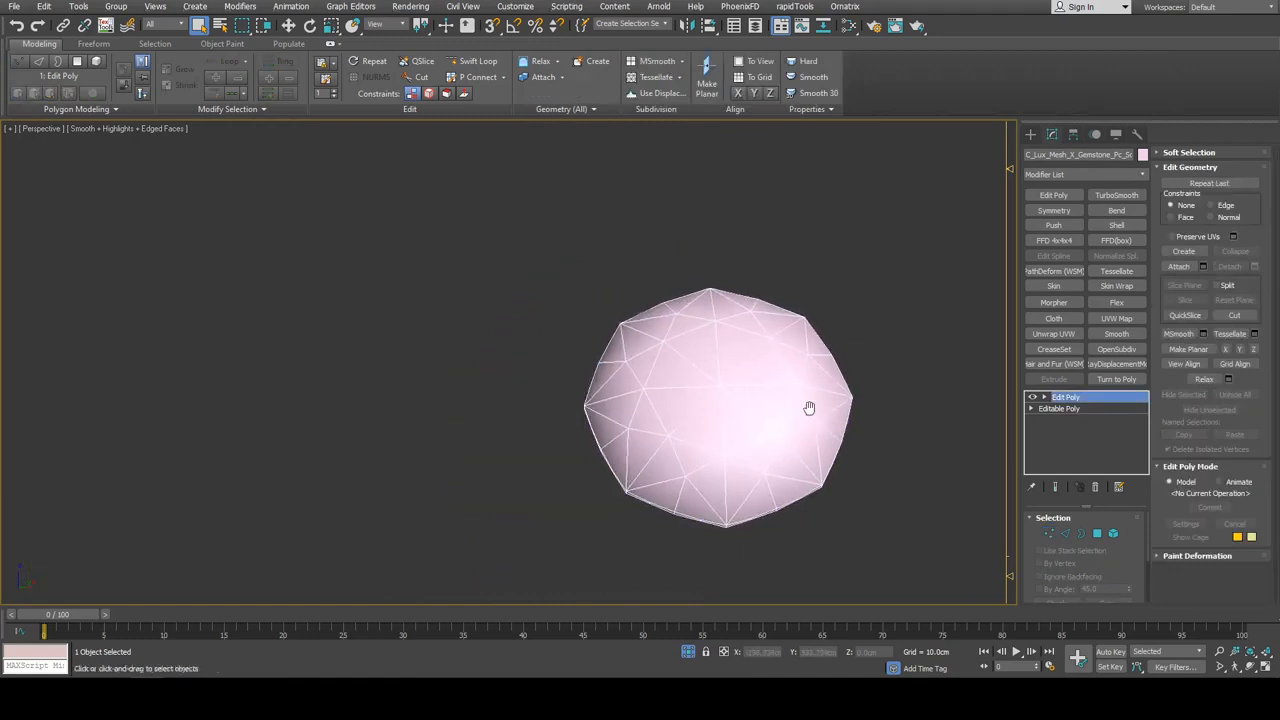
End the isolation of the gemstone mesh and frame it together with the surrounding brooch parts
{"action": "middle_click_drag", "start_coordinate": [809, 408], "coordinate": [774, 413]}
{"action": "mouse_move", "coordinate": [749, 358]}
{"action": "middle_mouse_down", "text": "alt"}
{"action": "mouse_move", "coordinate": [729, 363]}
{"action": "mouse_move", "coordinate": [735, 415]}
{"action": "mouse_move", "coordinate": [731, 340]}
{"action": "mouse_move", "coordinate": [717, 354]}
{"action": "mouse_move", "coordinate": [731, 370]}
{"action": "middle_mouse_up", "text": "alt"}
{"action": "key", "text": "alt+q"}
{"action": "scroll", "coordinate": [731, 370], "scroll_direction": "down", "scroll_amount": 3}
{"action": "scroll", "coordinate": [654, 348], "scroll_direction": "up", "scroll_amount": 3}
{"action": "middle_click_drag", "start_coordinate": [654, 348], "coordinate": [731, 333], "text": "alt"}
{"action": "scroll", "coordinate": [731, 333], "scroll_direction": "up", "scroll_amount": 3}
{"action": "scroll", "coordinate": [701, 357], "scroll_direction": "up", "scroll_amount": 4}
{"action": "scroll", "coordinate": [639, 371], "scroll_direction": "down", "scroll_amount": 3}
Select the four brooch and gemstone objects and move them along the X axis past the red body mesh
{"action": "middle_click_drag", "start_coordinate": [639, 371], "coordinate": [682, 366], "text": "alt"}
{"action": "left_click", "coordinate": [682, 366], "text": "ctrl"}
{"action": "left_click", "coordinate": [790, 341], "text": "ctrl"}
{"action": "left_click", "coordinate": [831, 317], "text": "ctrl"}
{"action": "key", "text": "w"}
{"action": "scroll", "coordinate": [831, 317], "scroll_direction": "down", "scroll_amount": 10}
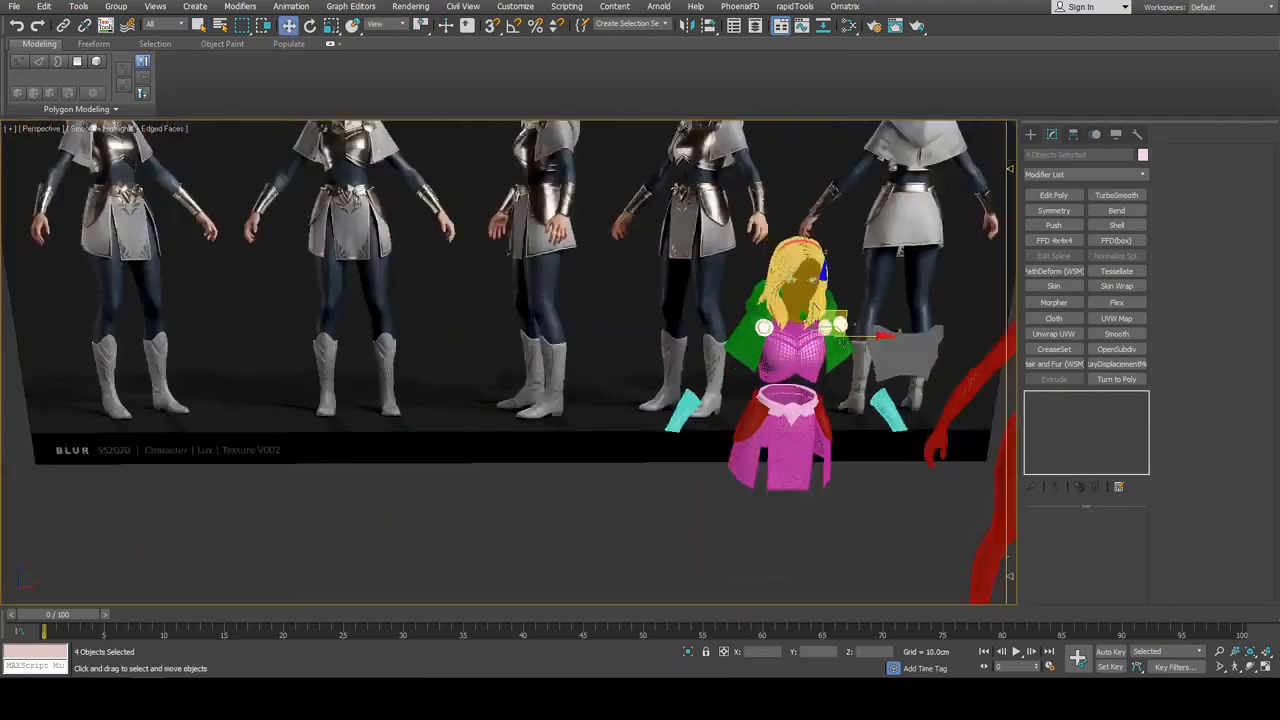
{"action": "middle_click_drag", "start_coordinate": [790, 324], "coordinate": [523, 313]}
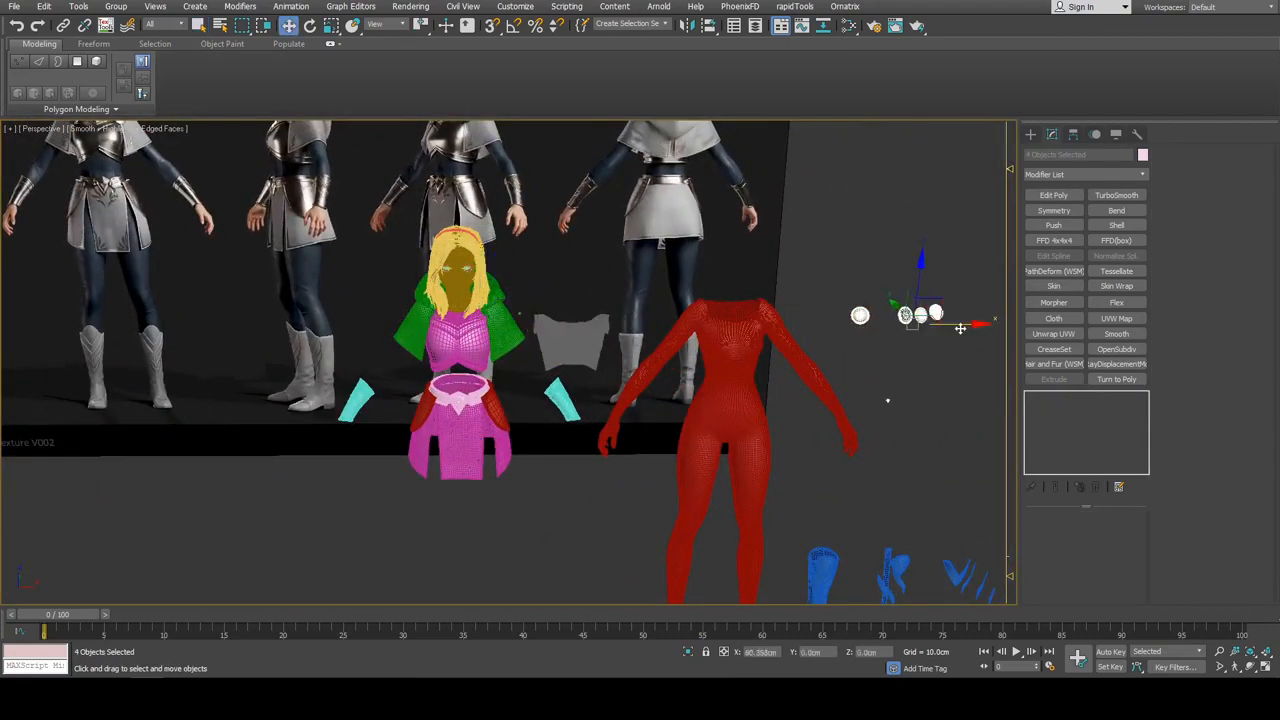
Delete the small leftover green piece floating beside the green cape
{"action": "key", "text": "q"}
{"action": "scroll", "coordinate": [652, 293], "scroll_direction": "up", "scroll_amount": 8}
{"action": "left_click", "coordinate": [674, 281]}
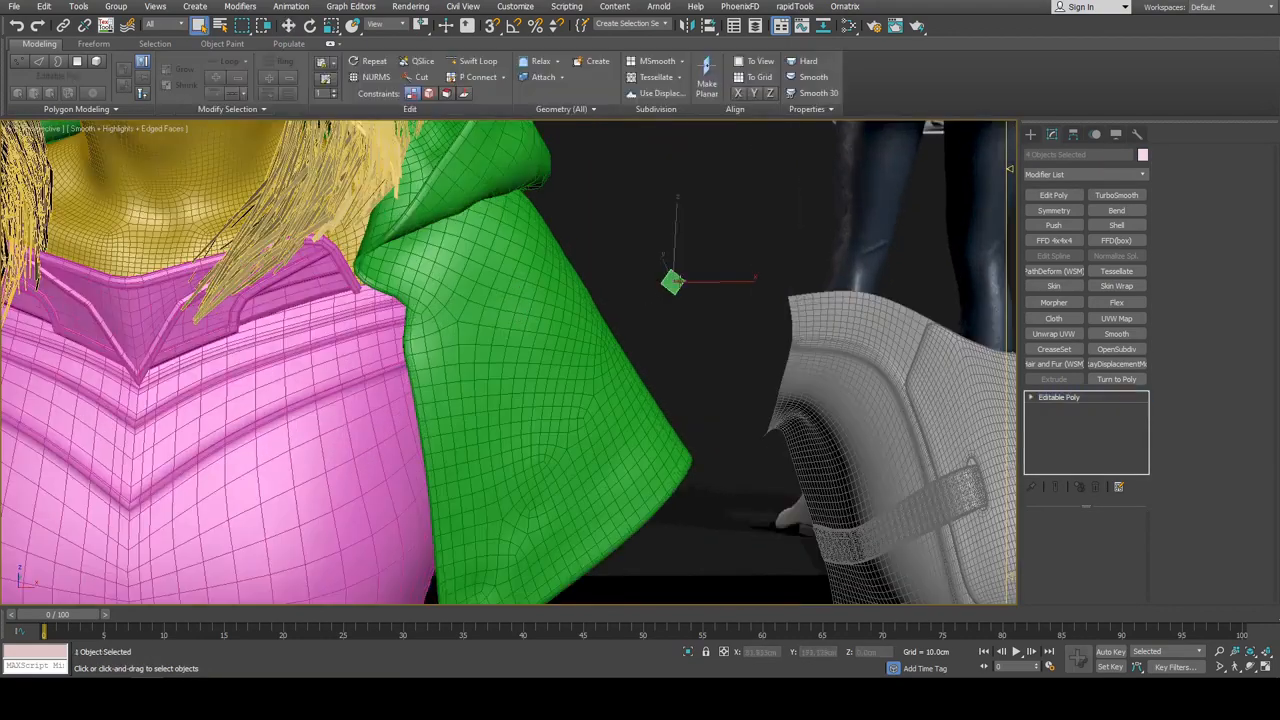
{"action": "key", "text": "Delete"}
Isolate the cyan armlet mesh and add an Edit Poly modifier to it
{"action": "scroll", "coordinate": [643, 323], "scroll_direction": "down", "scroll_amount": 8}
{"action": "middle_click_drag", "start_coordinate": [645, 510], "coordinate": [650, 335]}
{"action": "middle_click_drag", "start_coordinate": [650, 335], "coordinate": [662, 331]}
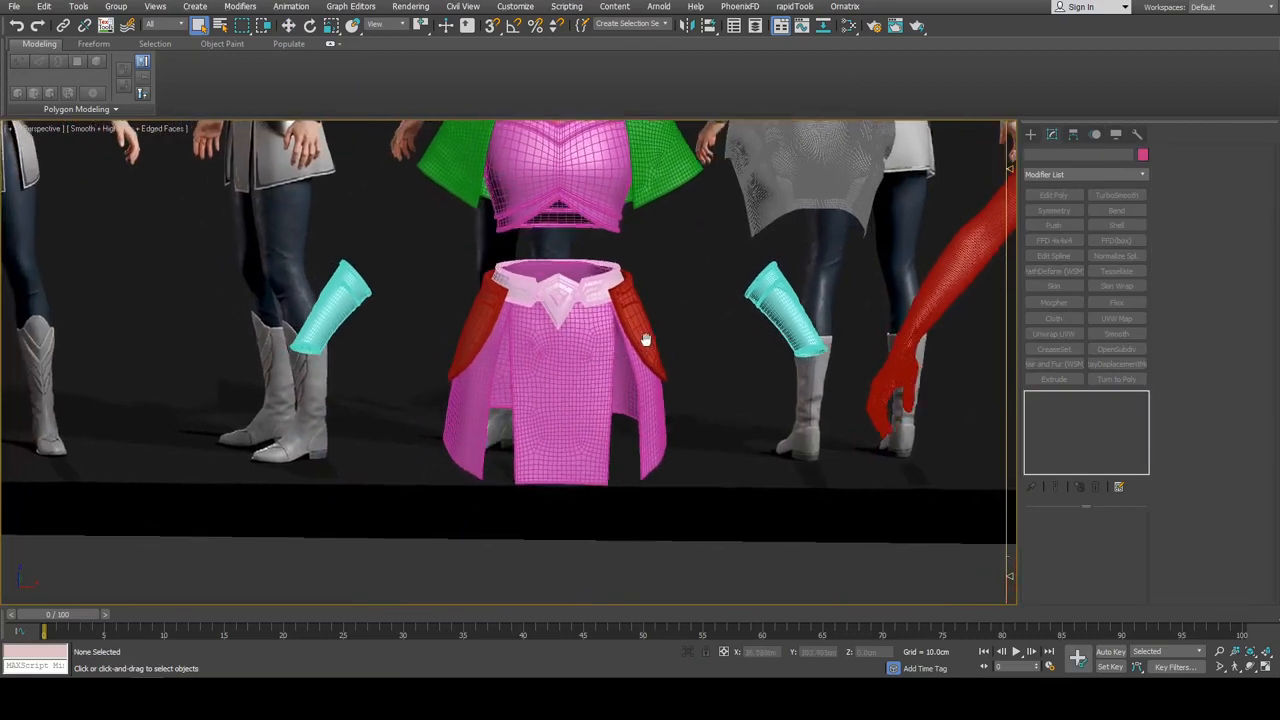
{"action": "scroll", "coordinate": [662, 331], "scroll_direction": "up", "scroll_amount": 5}
{"action": "left_click", "coordinate": [890, 271]}
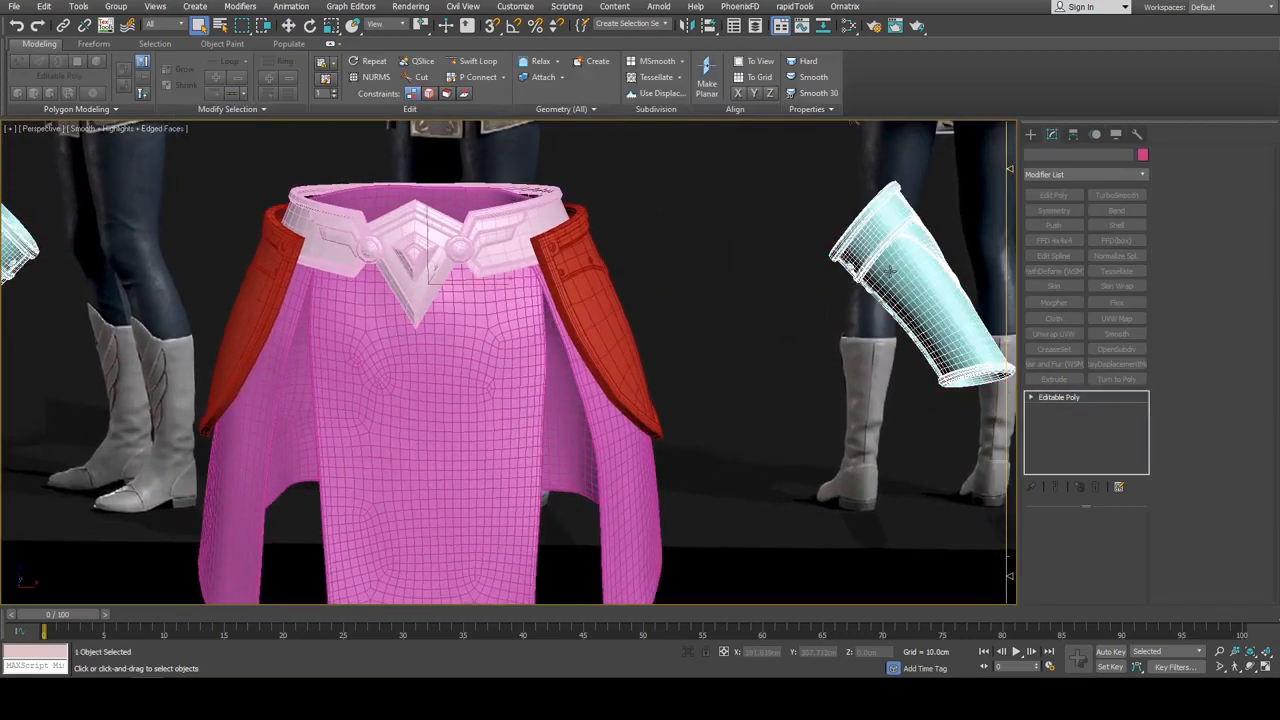
{"action": "middle_click_drag", "start_coordinate": [890, 271], "coordinate": [669, 268], "text": "alt"}
{"action": "key", "text": "alt+q"}
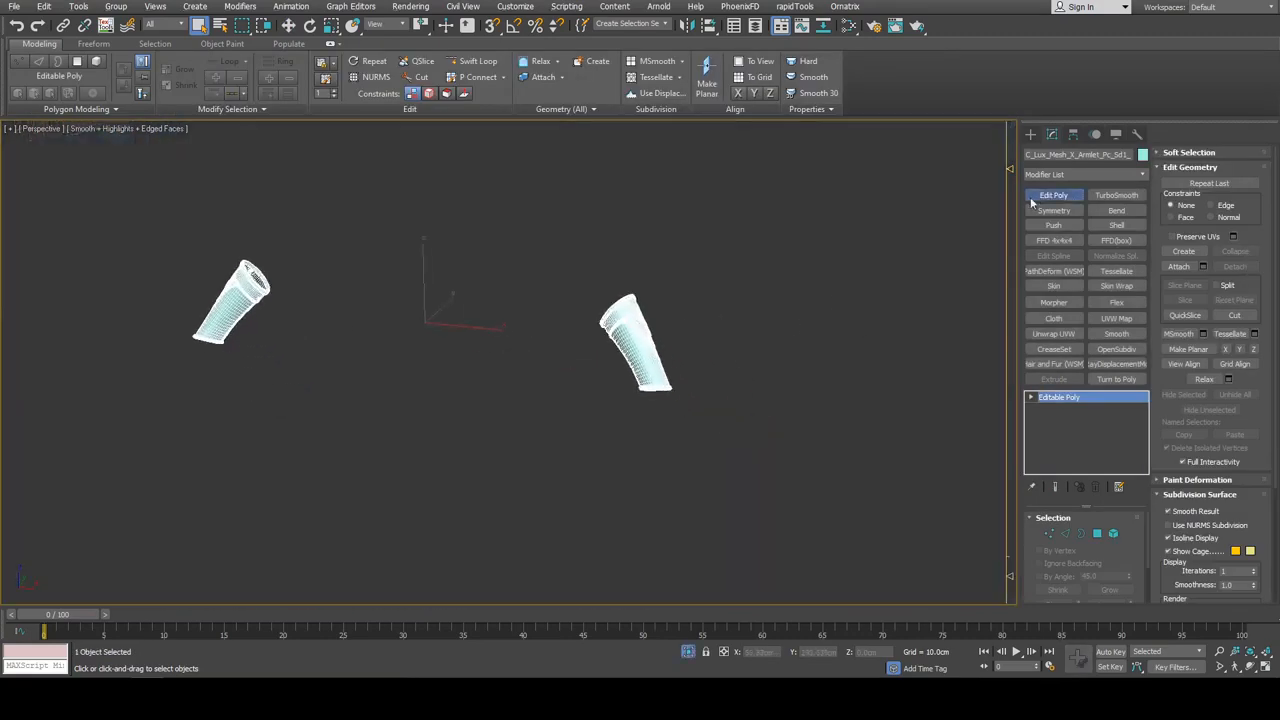
{"action": "left_click", "coordinate": [1033, 197]}
Select the armlet's long main sleeve element and move it sideways, clear of the other parts
{"action": "scroll", "coordinate": [690, 276], "scroll_direction": "up", "scroll_amount": 5}
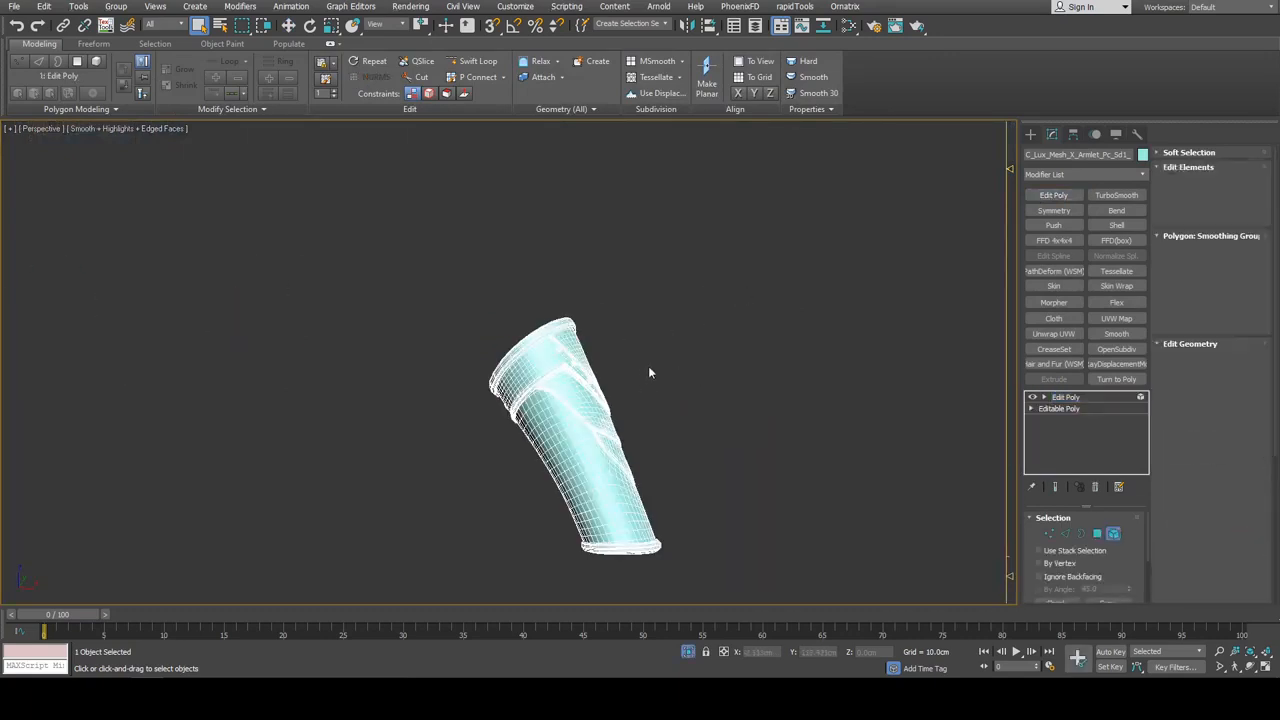
{"action": "left_click", "coordinate": [602, 469]}
{"action": "scroll", "coordinate": [640, 445], "scroll_direction": "up", "scroll_amount": 4}
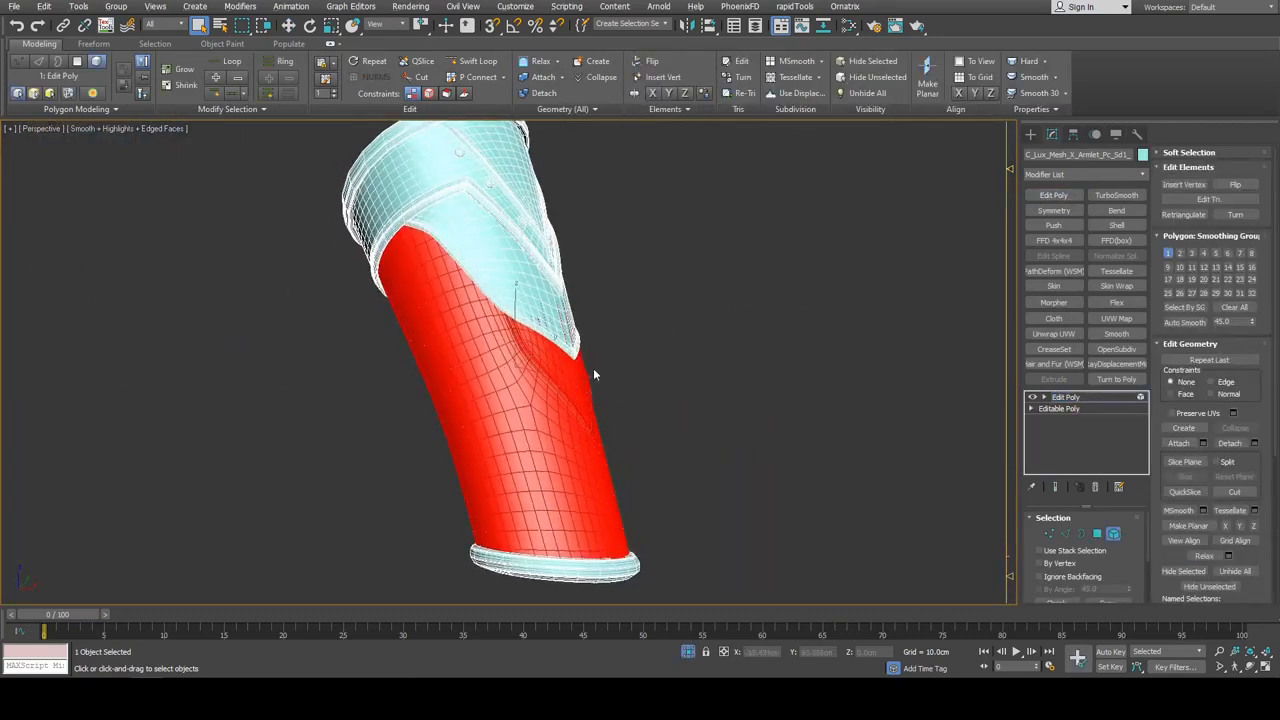
{"action": "key", "text": "w"}
{"action": "left_click_drag", "start_coordinate": [566, 363], "coordinate": [794, 363]}
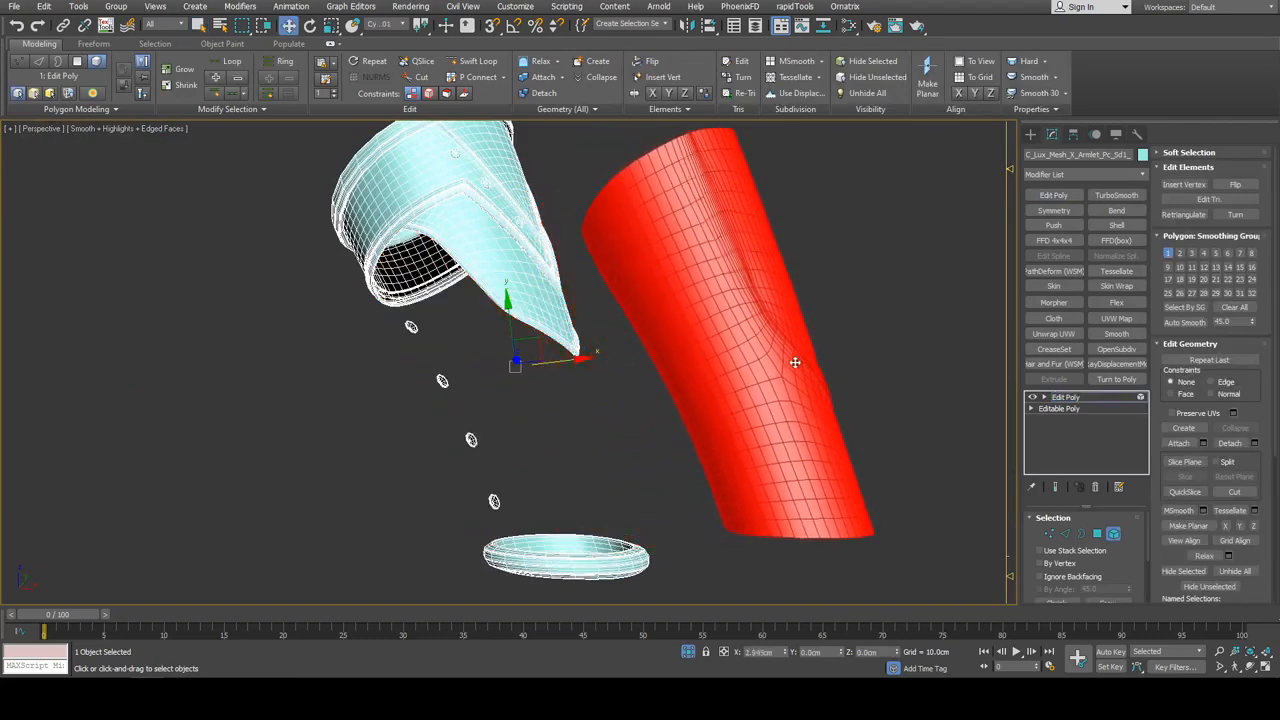
Pull the armlet's pointed middle plate element out beyond the main sleeve
{"action": "left_click", "coordinate": [603, 546]}
{"action": "middle_click_drag", "start_coordinate": [601, 421], "coordinate": [629, 477]}
{"action": "left_click", "coordinate": [557, 374]}
{"action": "middle_click_drag", "start_coordinate": [577, 334], "coordinate": [515, 363]}
{"action": "left_click_drag", "start_coordinate": [540, 358], "coordinate": [886, 376]}
Examine the pointed raised ridge on the armlet's main sleeve, both shaded and with wireframe edges
{"action": "left_click", "coordinate": [506, 298]}
{"action": "middle_click_drag", "start_coordinate": [499, 294], "coordinate": [392, 327]}
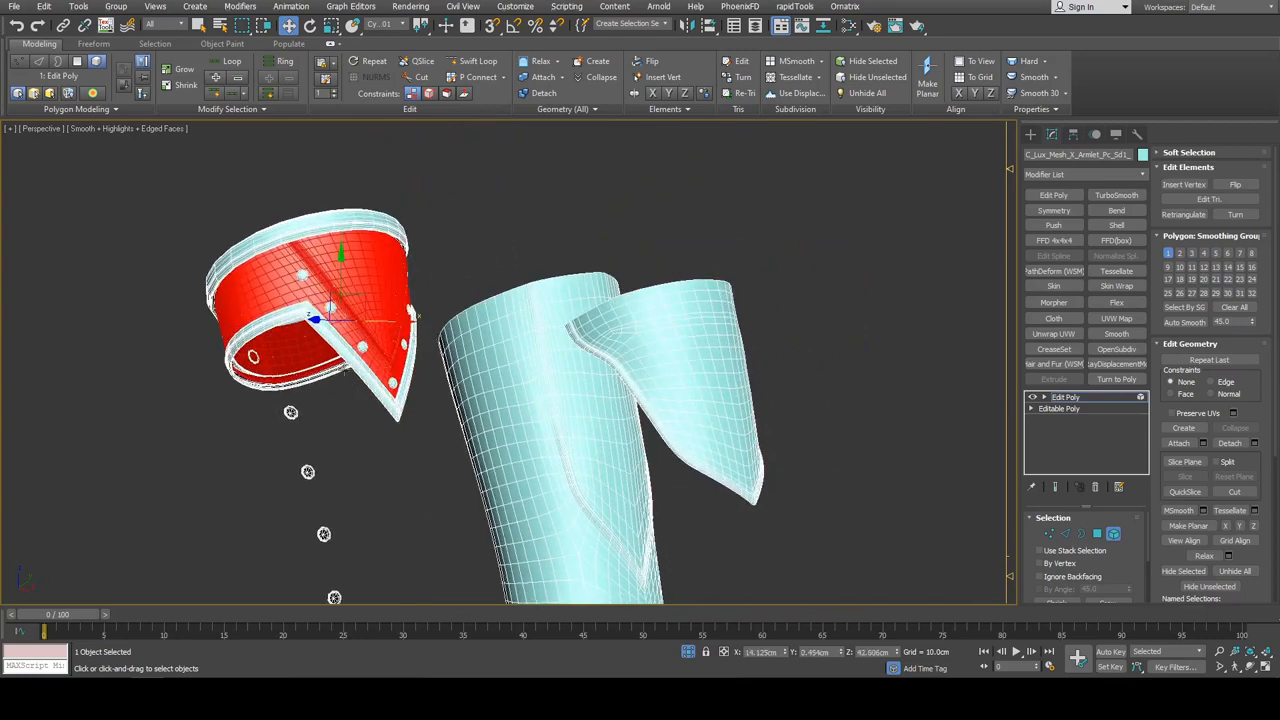
{"action": "middle_click_drag", "start_coordinate": [602, 450], "coordinate": [632, 401], "text": "alt"}
{"action": "left_click", "coordinate": [742, 455]}
{"action": "key", "text": "F4"}
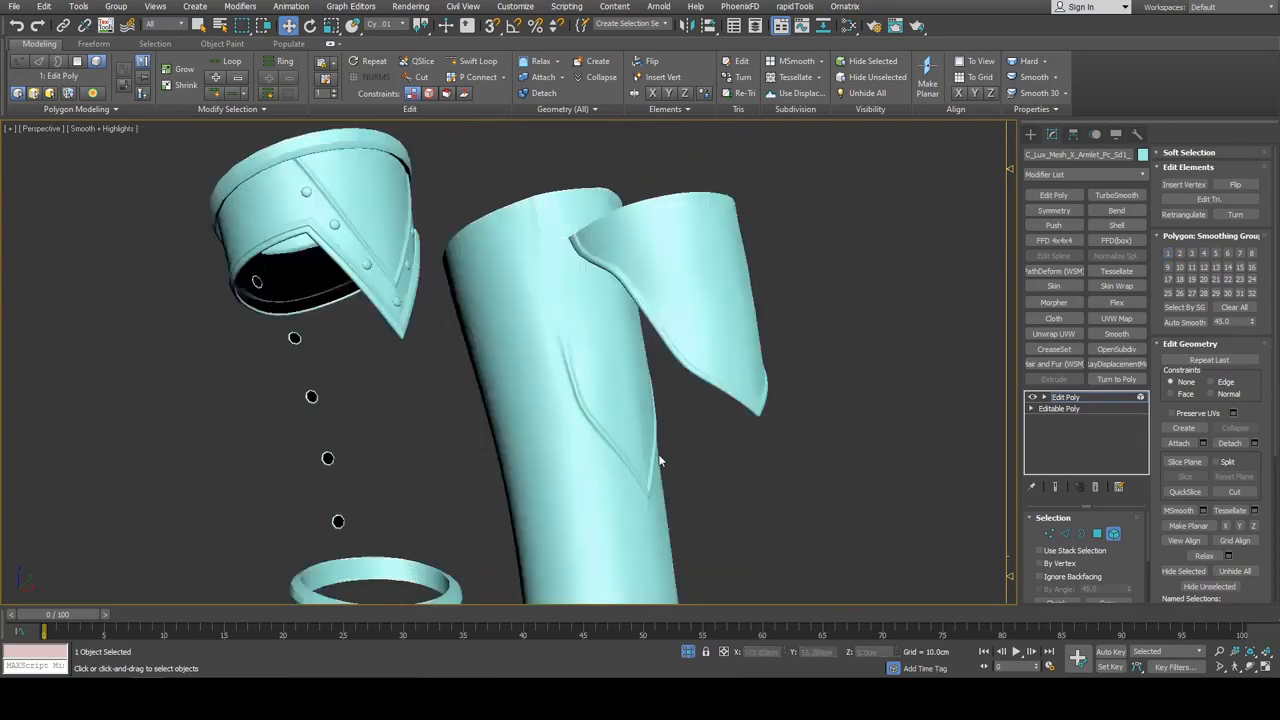
{"action": "scroll", "coordinate": [659, 462], "scroll_direction": "up", "scroll_amount": 5}
{"action": "middle_click_drag", "start_coordinate": [615, 465], "coordinate": [700, 455], "text": "alt"}
{"action": "scroll", "coordinate": [647, 445], "scroll_direction": "down", "scroll_amount": 5}
{"action": "key", "text": "F4"}
{"action": "left_click", "coordinate": [668, 410]}
{"action": "left_click", "coordinate": [751, 463]}
{"action": "scroll", "coordinate": [643, 378], "scroll_direction": "up", "scroll_amount": 4}
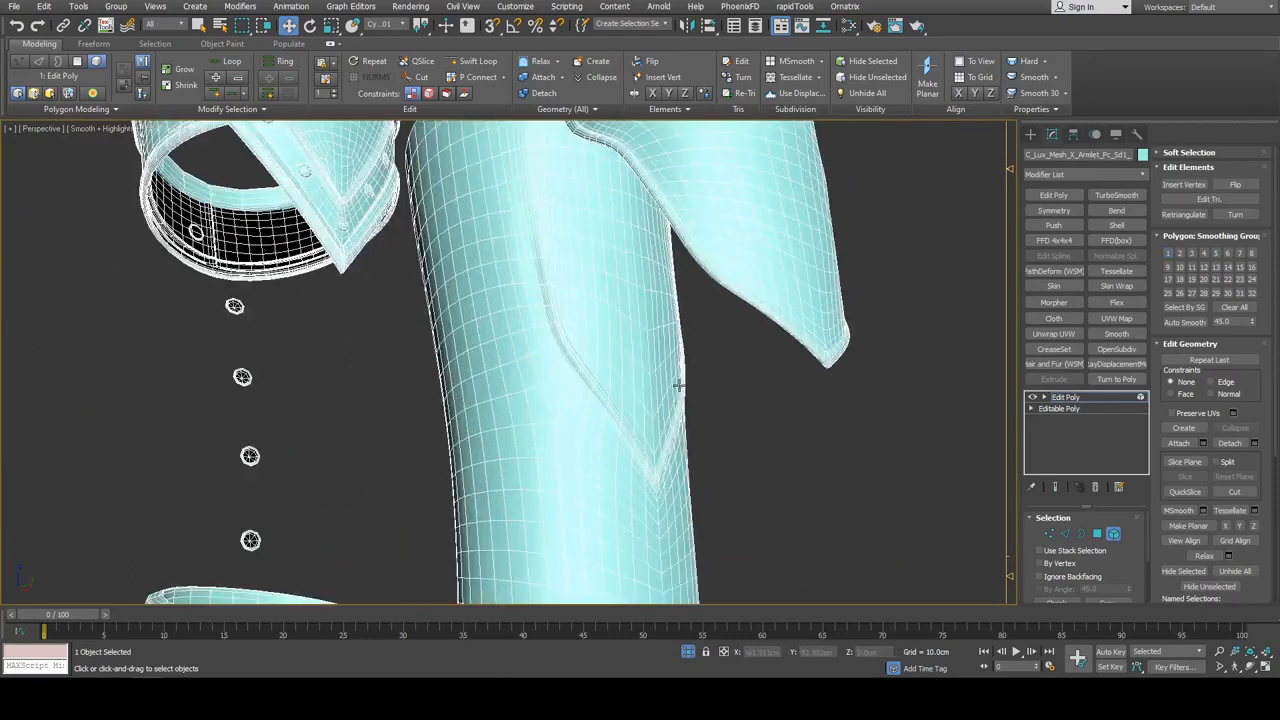
{"action": "key", "text": "F4"}
{"action": "middle_click_drag", "start_coordinate": [606, 332], "coordinate": [606, 338]}
{"action": "scroll", "coordinate": [606, 338], "scroll_direction": "down", "scroll_amount": 4}
Examine how the crease and its edge flow run up to the sleeve's upper rim, with and without edges
{"action": "middle_click_drag", "start_coordinate": [666, 449], "coordinate": [623, 289], "text": "alt"}
{"action": "scroll", "coordinate": [623, 289], "scroll_direction": "up", "scroll_amount": 5}
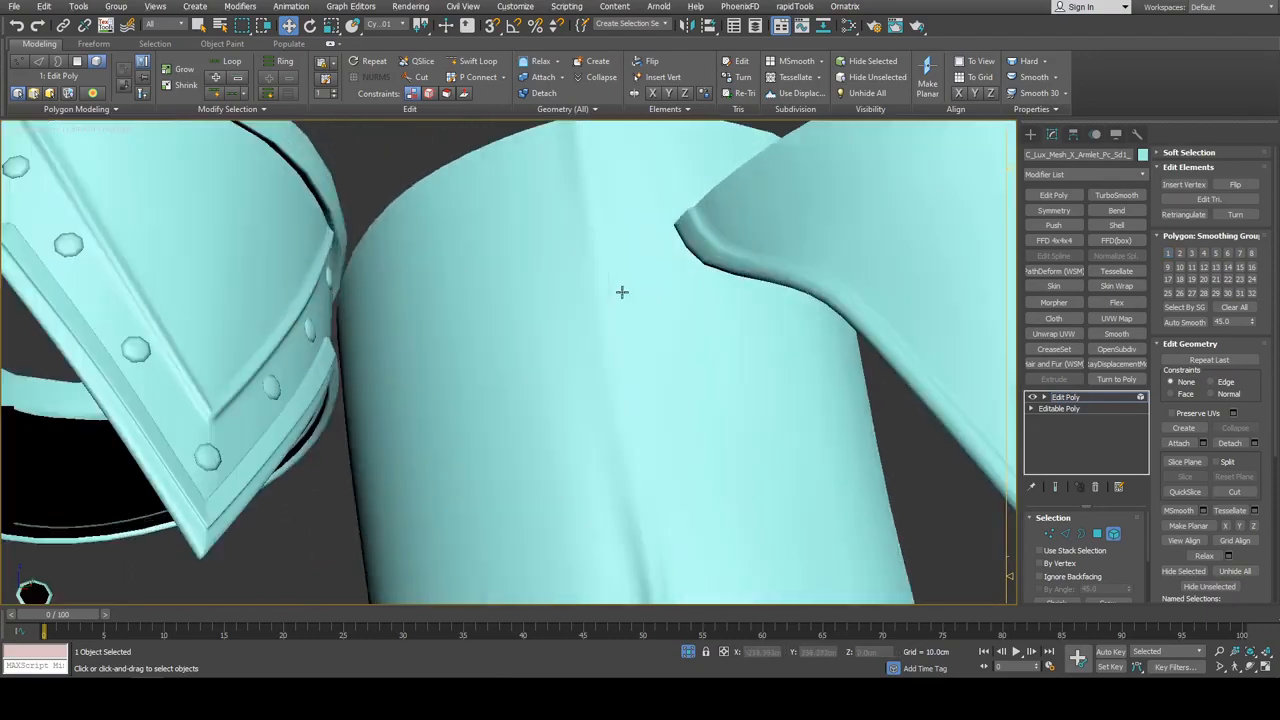
{"action": "key", "text": "F4"}
{"action": "scroll", "coordinate": [620, 323], "scroll_direction": "down", "scroll_amount": 5}
{"action": "middle_click_drag", "start_coordinate": [677, 371], "coordinate": [646, 331], "text": "alt"}
{"action": "scroll", "coordinate": [646, 331], "scroll_direction": "up", "scroll_amount": 5}
{"action": "key", "text": "F4"}
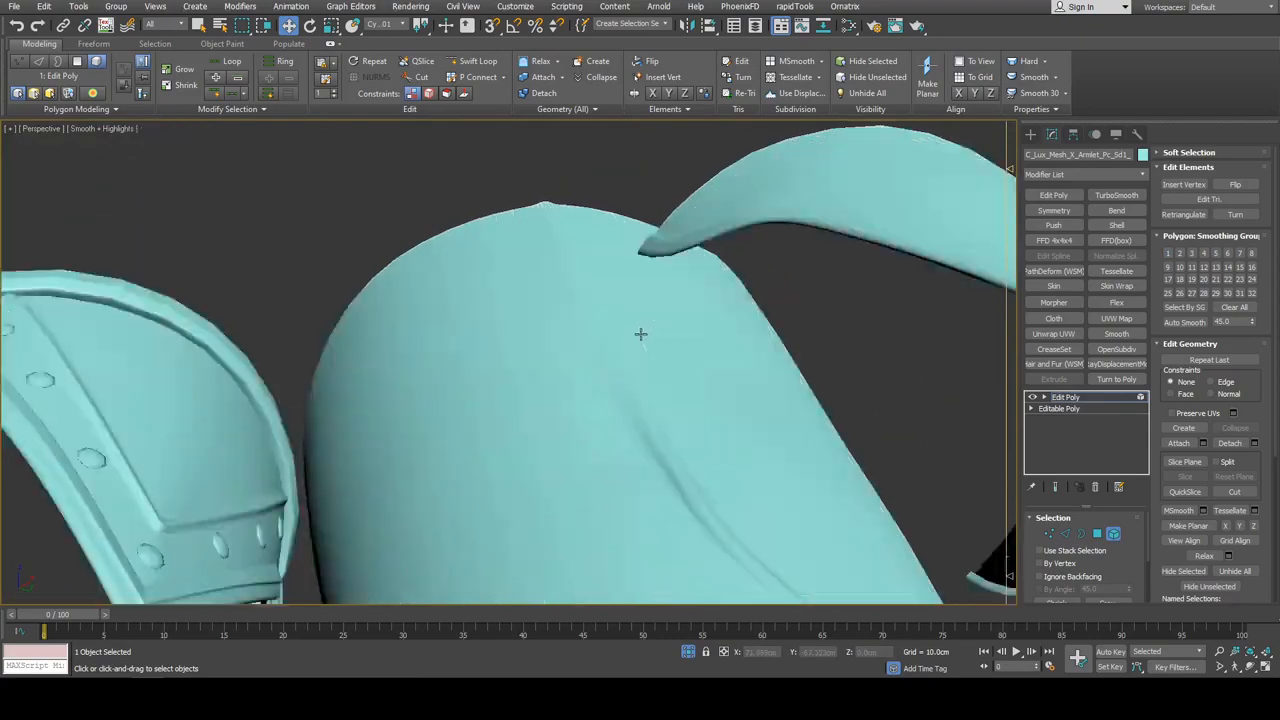
{"action": "key", "text": "F4"}
{"action": "middle_click_drag", "start_coordinate": [577, 271], "coordinate": [588, 228], "text": "alt"}
{"action": "mouse_move", "coordinate": [557, 285]}
{"action": "middle_mouse_down", "text": "alt"}
{"action": "mouse_move", "coordinate": [586, 357]}
{"action": "mouse_move", "coordinate": [623, 353]}
{"action": "mouse_move", "coordinate": [603, 429]}
{"action": "mouse_move", "coordinate": [557, 329]}
{"action": "mouse_move", "coordinate": [566, 389]}
{"action": "mouse_move", "coordinate": [568, 306]}
{"action": "middle_mouse_up", "text": "alt"}
{"action": "scroll", "coordinate": [603, 429], "scroll_direction": "down", "scroll_amount": 3}
{"action": "key", "text": "F4"}
{"action": "key", "text": "F4"}
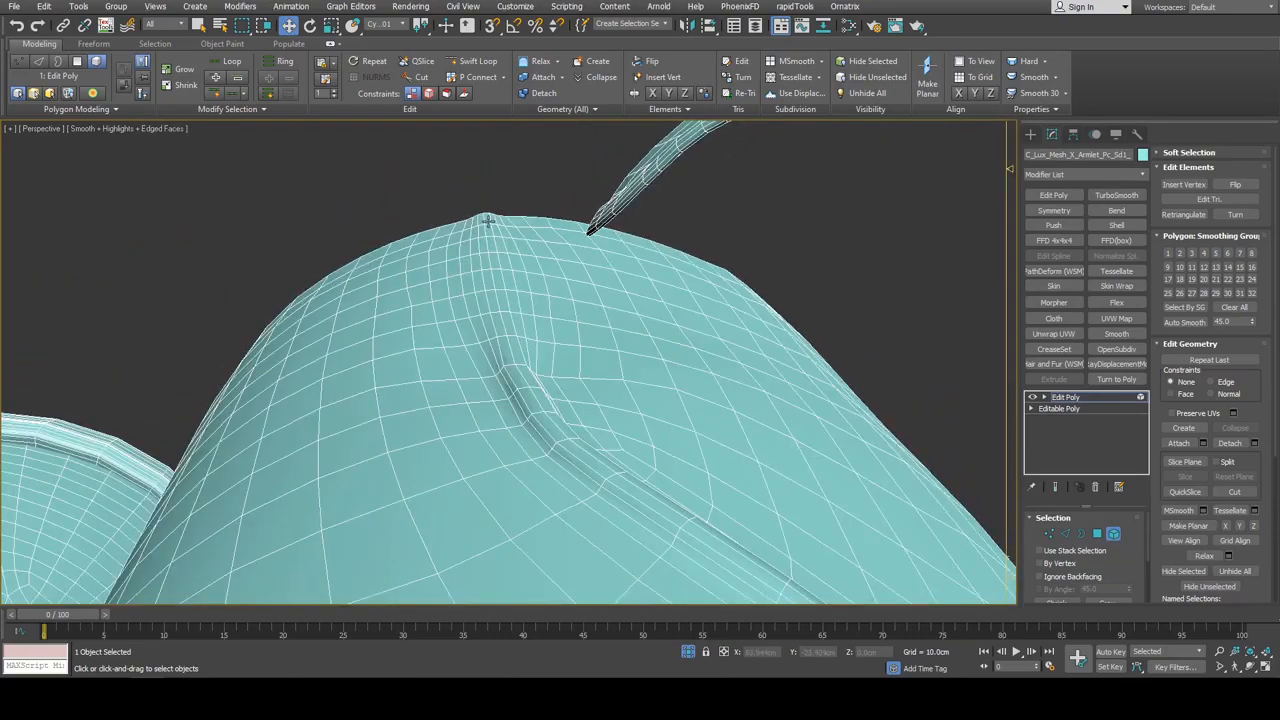
{"action": "scroll", "coordinate": [481, 288], "scroll_direction": "down", "scroll_amount": 3}
{"action": "middle_click_drag", "start_coordinate": [481, 288], "coordinate": [545, 415], "text": "alt"}
{"action": "scroll", "coordinate": [537, 337], "scroll_direction": "down", "scroll_amount": 4}
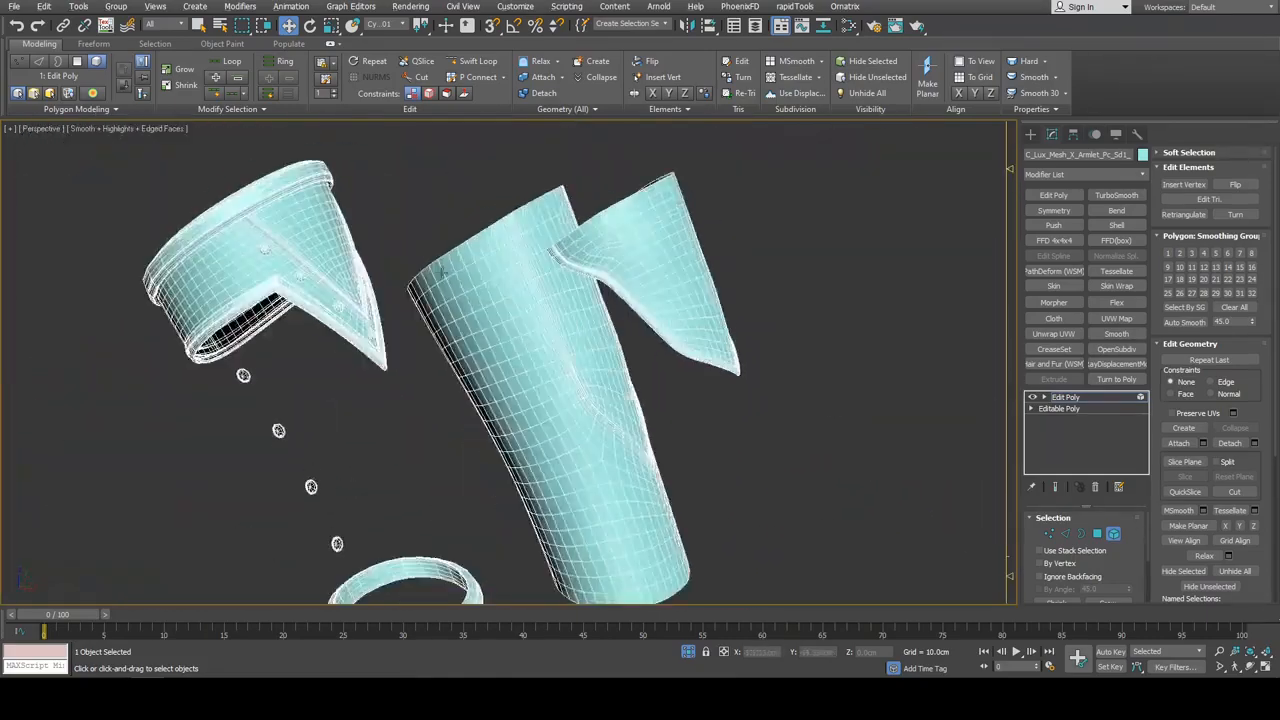
Select the armlet's upper cuff plate element and move it out beyond the pointed middle plate
{"action": "middle_click_drag", "start_coordinate": [372, 255], "coordinate": [414, 327]}
{"action": "left_click", "coordinate": [513, 349]}
{"action": "left_click_drag", "start_coordinate": [560, 337], "coordinate": [922, 342]}
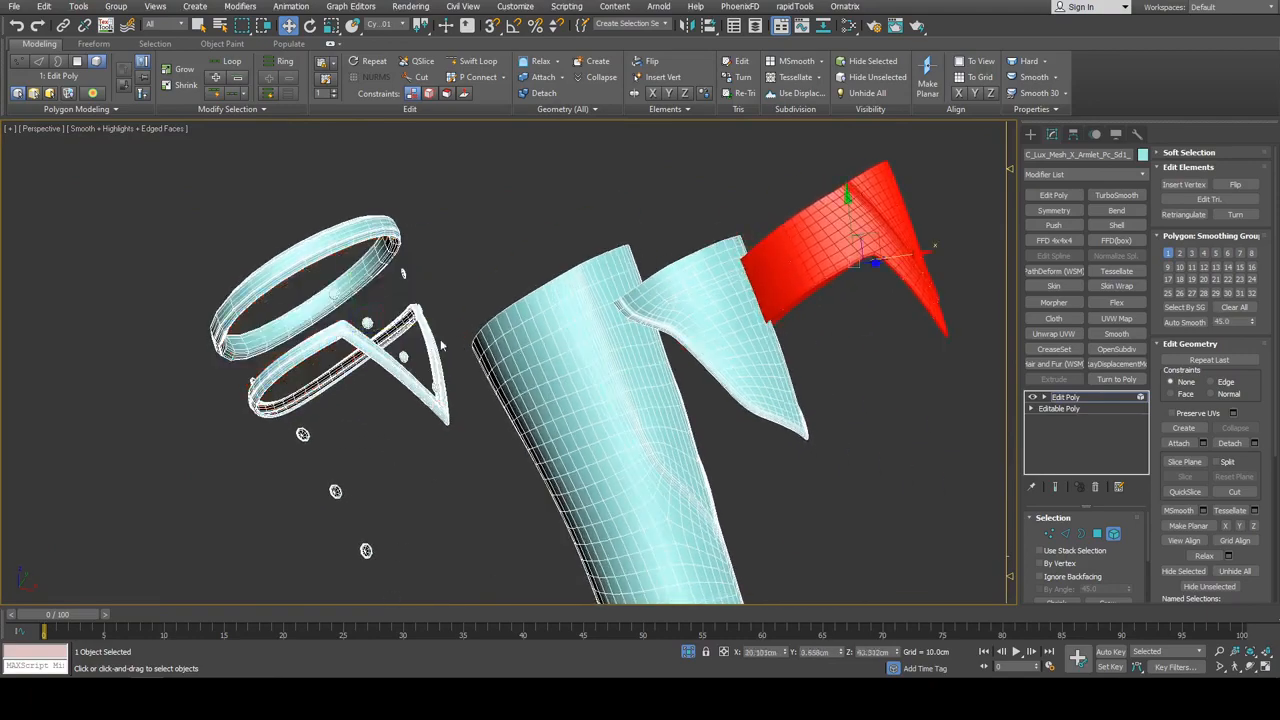
Inspect the armlet's upper rim ring and pointed trim, leave element editing and clear the selection
{"action": "left_click", "coordinate": [374, 350]}
{"action": "middle_click_drag", "start_coordinate": [374, 350], "coordinate": [552, 355]}
{"action": "scroll", "coordinate": [550, 354], "scroll_direction": "up", "scroll_amount": 4}
{"action": "left_click", "coordinate": [506, 262]}
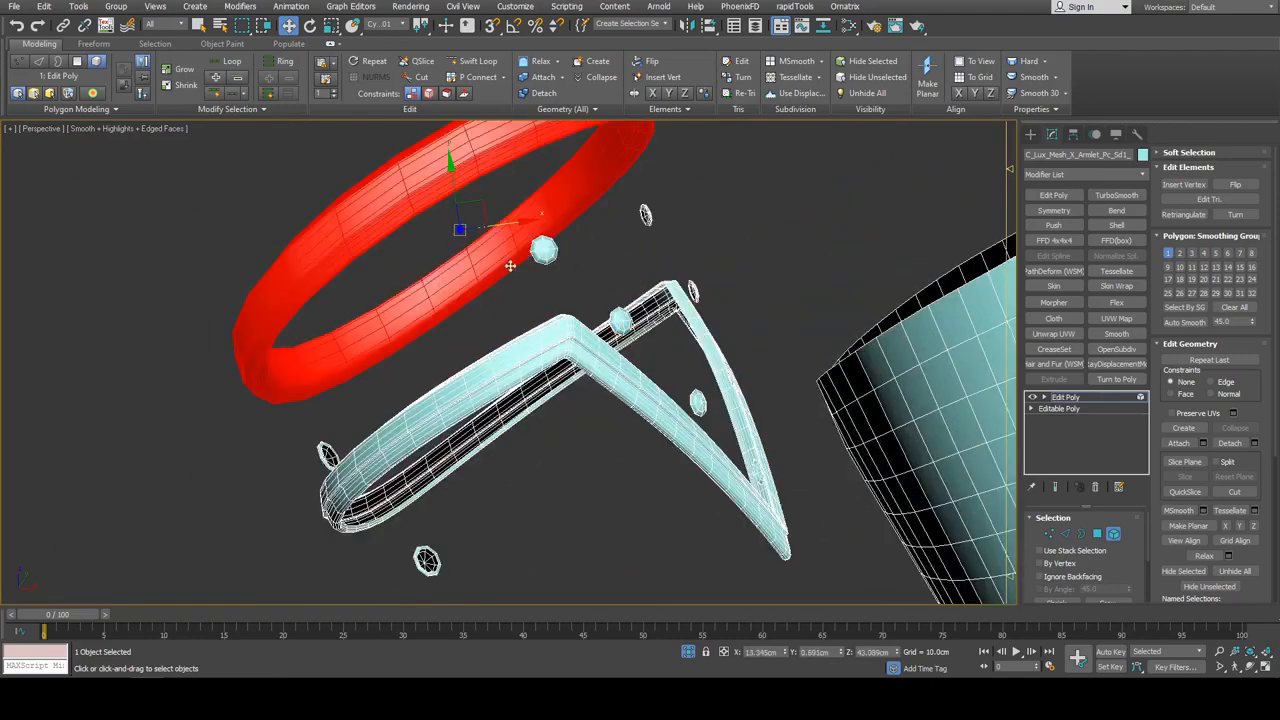
{"action": "middle_click_drag", "start_coordinate": [510, 266], "coordinate": [692, 285], "text": "alt"}
{"action": "scroll", "coordinate": [540, 260], "scroll_direction": "down", "scroll_amount": 5}
{"action": "key", "text": "5"}
{"action": "key", "text": "q"}
{"action": "left_click", "coordinate": [668, 297]}
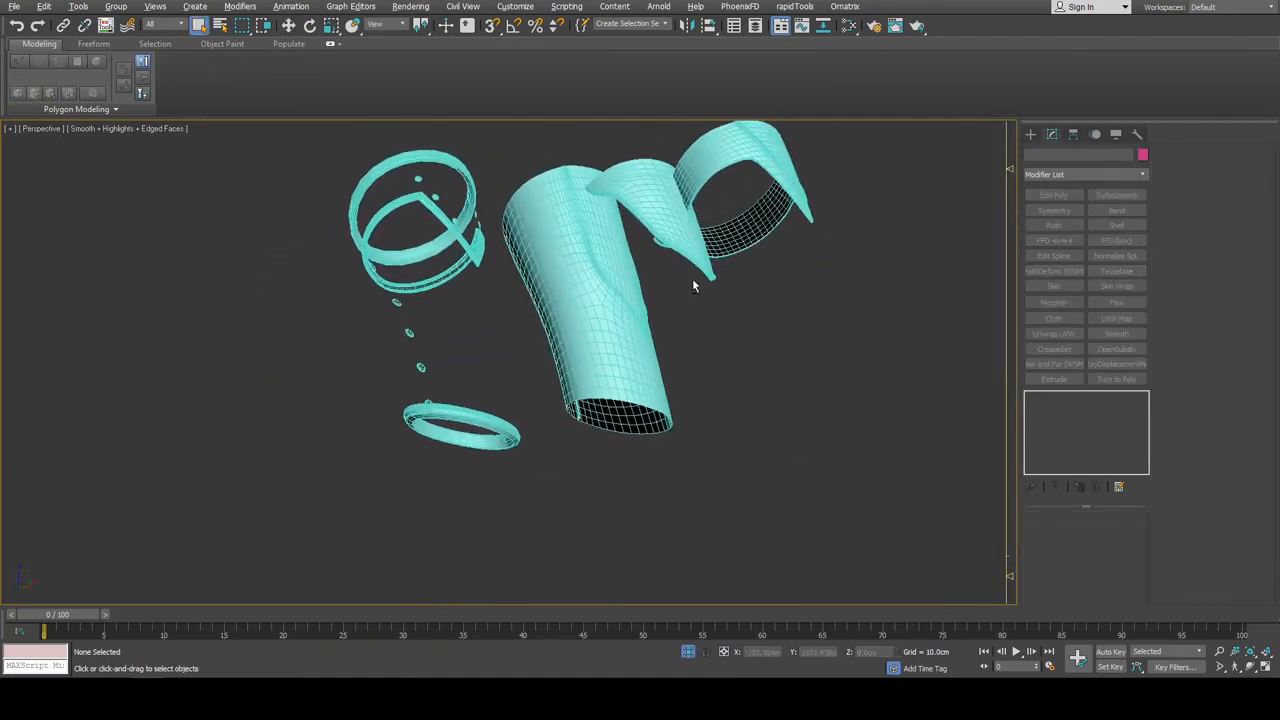
Create an eight-sided cylinder about 2.5 cm in radius and 6.7 cm high near the separated armlet parts
{"action": "left_click", "coordinate": [1030, 136]}
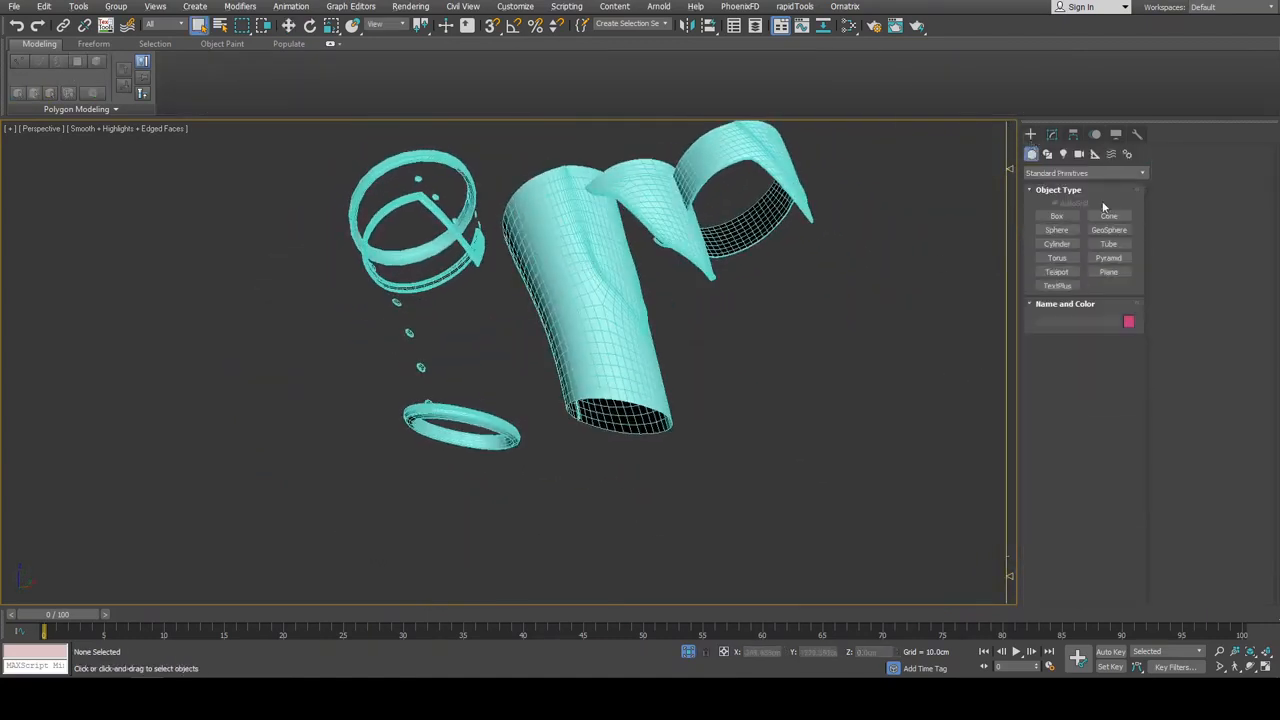
{"action": "left_click", "coordinate": [1059, 244]}
{"action": "scroll", "coordinate": [853, 432], "scroll_direction": "down", "scroll_amount": 10}
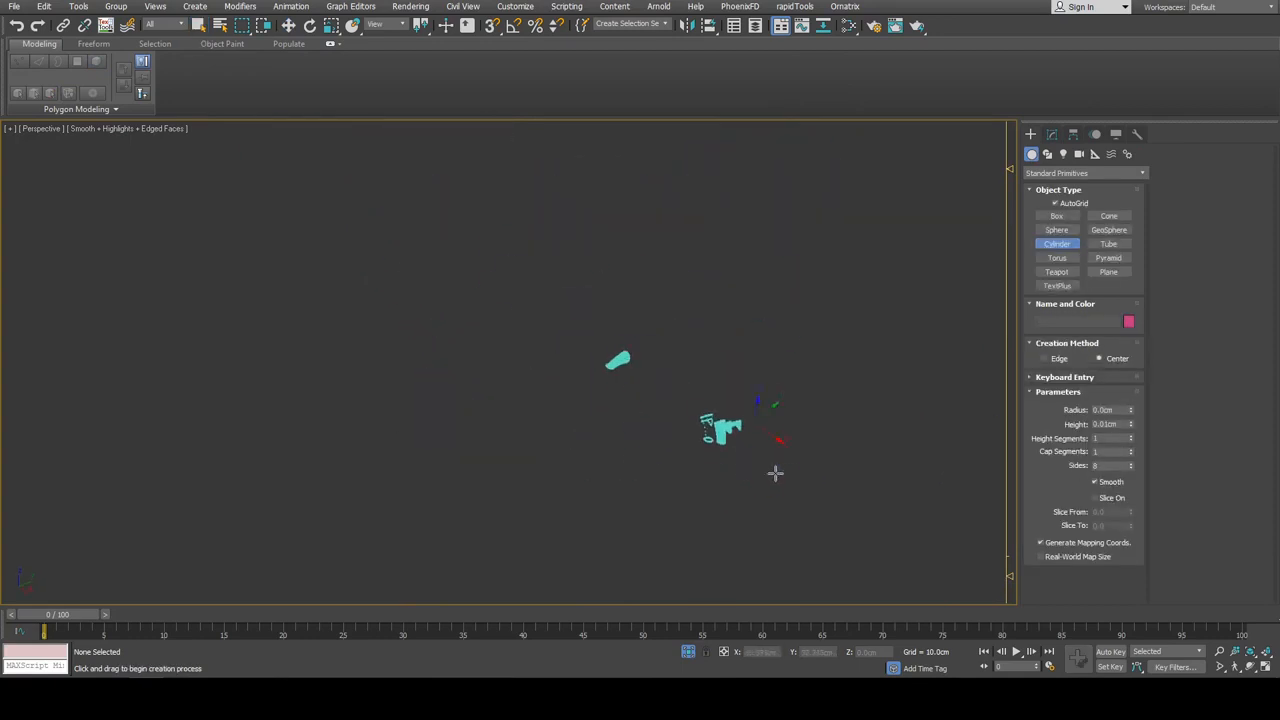
{"action": "left_click_drag", "start_coordinate": [762, 436], "coordinate": [758, 438]}
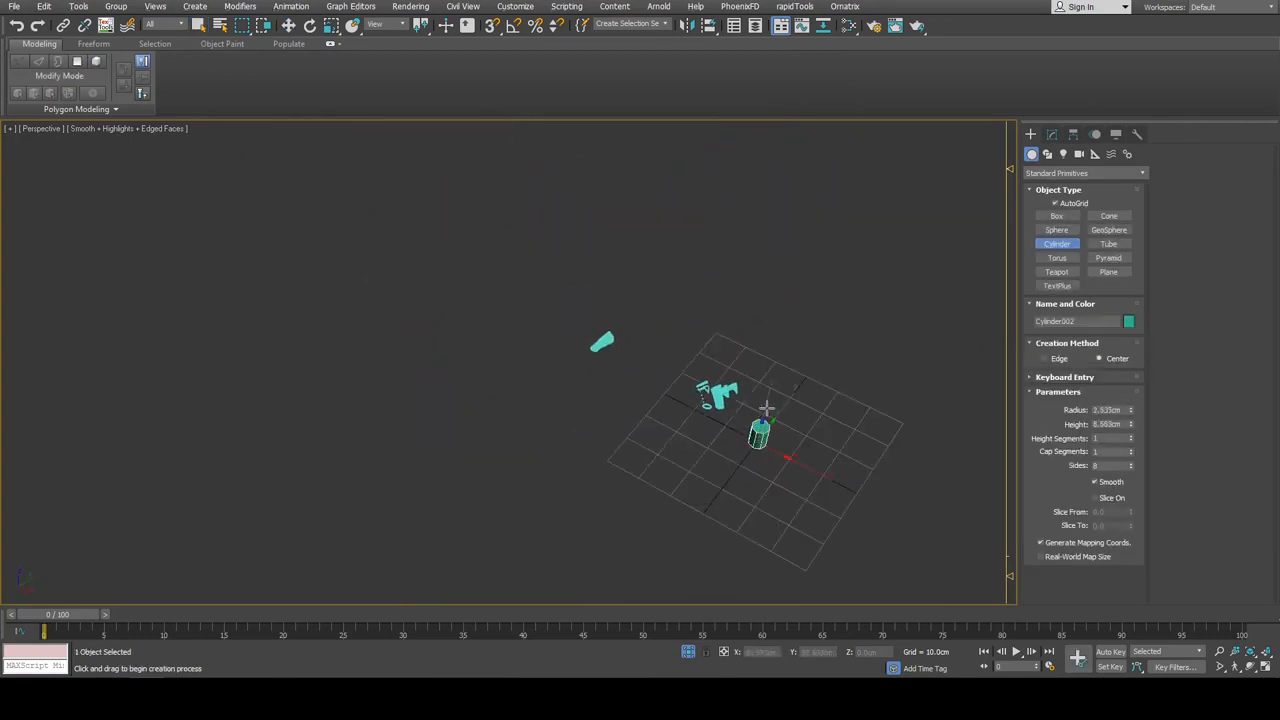
{"action": "left_click", "coordinate": [766, 408]}
Move the new cylinder next to the armlet parts and tilt it roughly along the main sleeve
{"action": "key", "text": "w"}
{"action": "middle_click_drag", "start_coordinate": [762, 434], "coordinate": [833, 290], "text": "alt"}
{"action": "scroll", "coordinate": [753, 436], "scroll_direction": "down", "scroll_amount": 2}
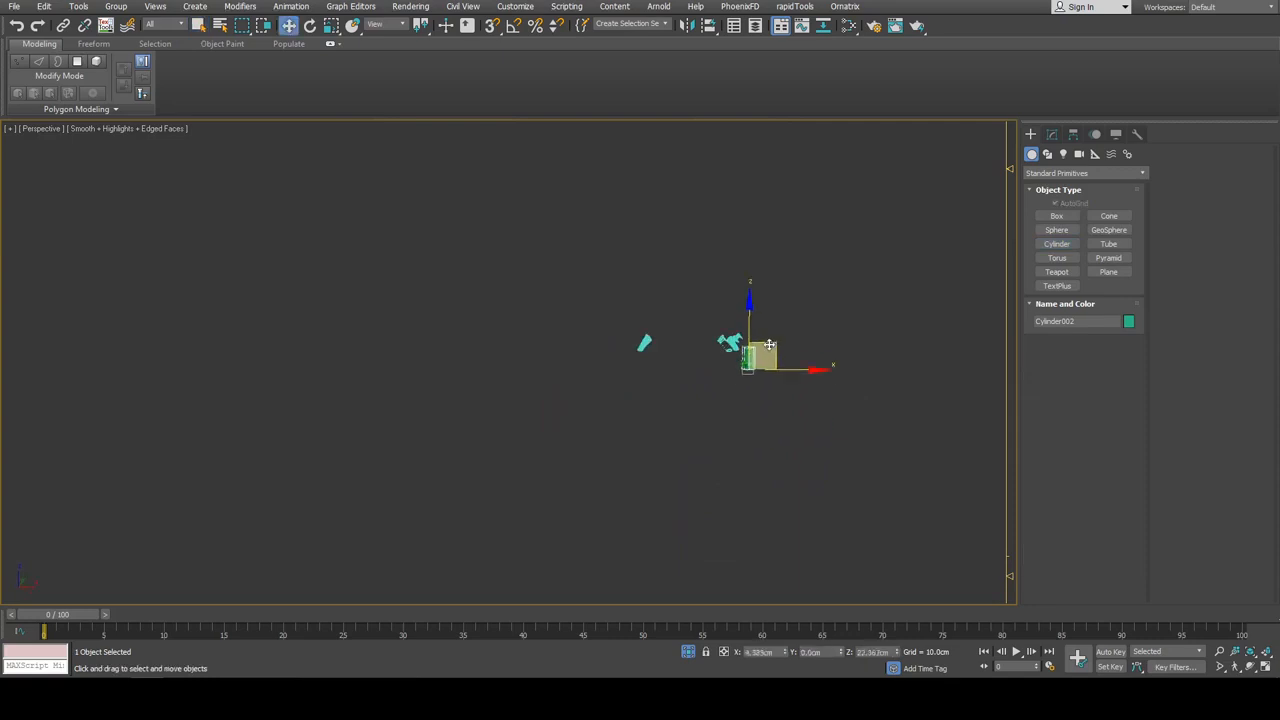
{"action": "key", "text": "z"}
{"action": "scroll", "coordinate": [656, 374], "scroll_direction": "down", "scroll_amount": 5}
{"action": "middle_click_drag", "start_coordinate": [762, 337], "coordinate": [602, 396], "text": "alt"}
{"action": "middle_click_drag", "start_coordinate": [602, 396], "coordinate": [819, 410]}
{"action": "middle_click_drag", "start_coordinate": [819, 410], "coordinate": [829, 384]}
{"action": "left_click_drag", "start_coordinate": [820, 540], "coordinate": [346, 494]}
{"action": "middle_click_drag", "start_coordinate": [346, 494], "coordinate": [611, 426]}
{"action": "scroll", "coordinate": [620, 432], "scroll_direction": "up", "scroll_amount": 3}
{"action": "left_click_drag", "start_coordinate": [540, 467], "coordinate": [573, 439]}
{"action": "key", "text": "w"}
{"action": "middle_click_drag", "start_coordinate": [574, 439], "coordinate": [578, 451]}
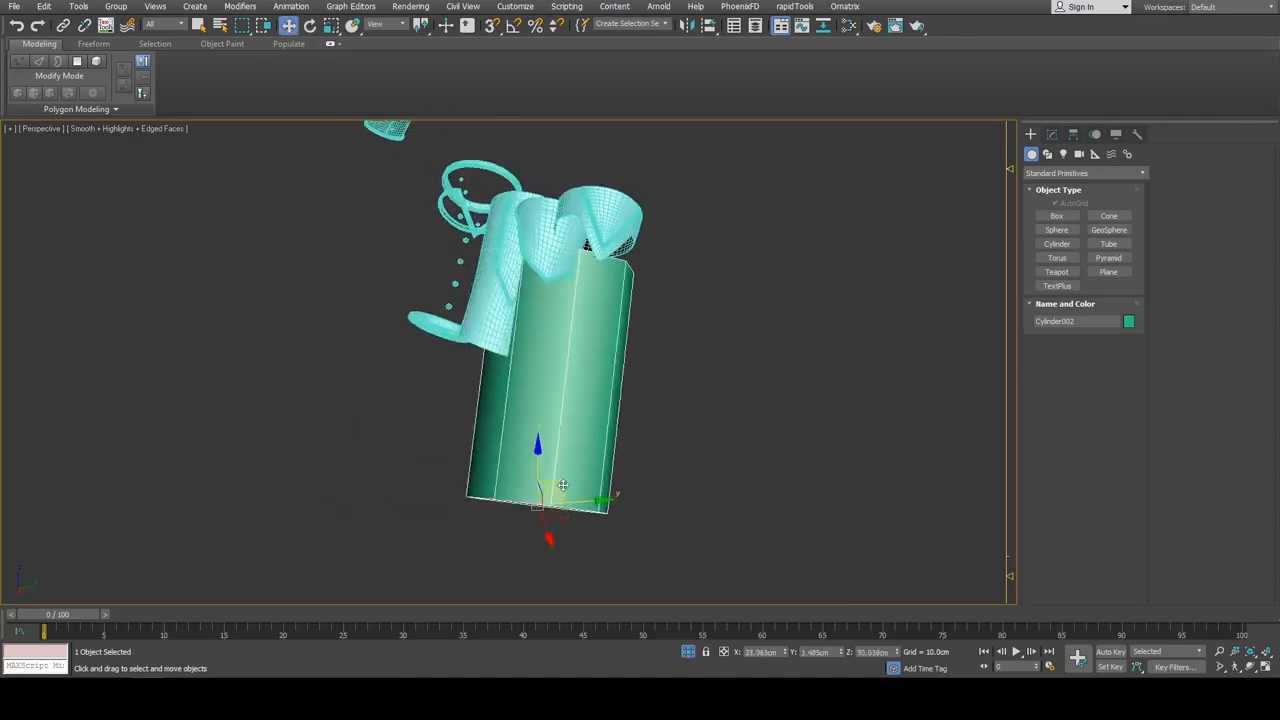
Make the cylinder see-through and shift it over the armlet's main sleeve
{"action": "left_click_drag", "start_coordinate": [560, 486], "coordinate": [546, 358]}
{"action": "middle_click_drag", "start_coordinate": [546, 358], "coordinate": [620, 414], "text": "alt"}
{"action": "key", "text": "alt+x"}
{"action": "scroll", "coordinate": [658, 364], "scroll_direction": "up", "scroll_amount": 3}
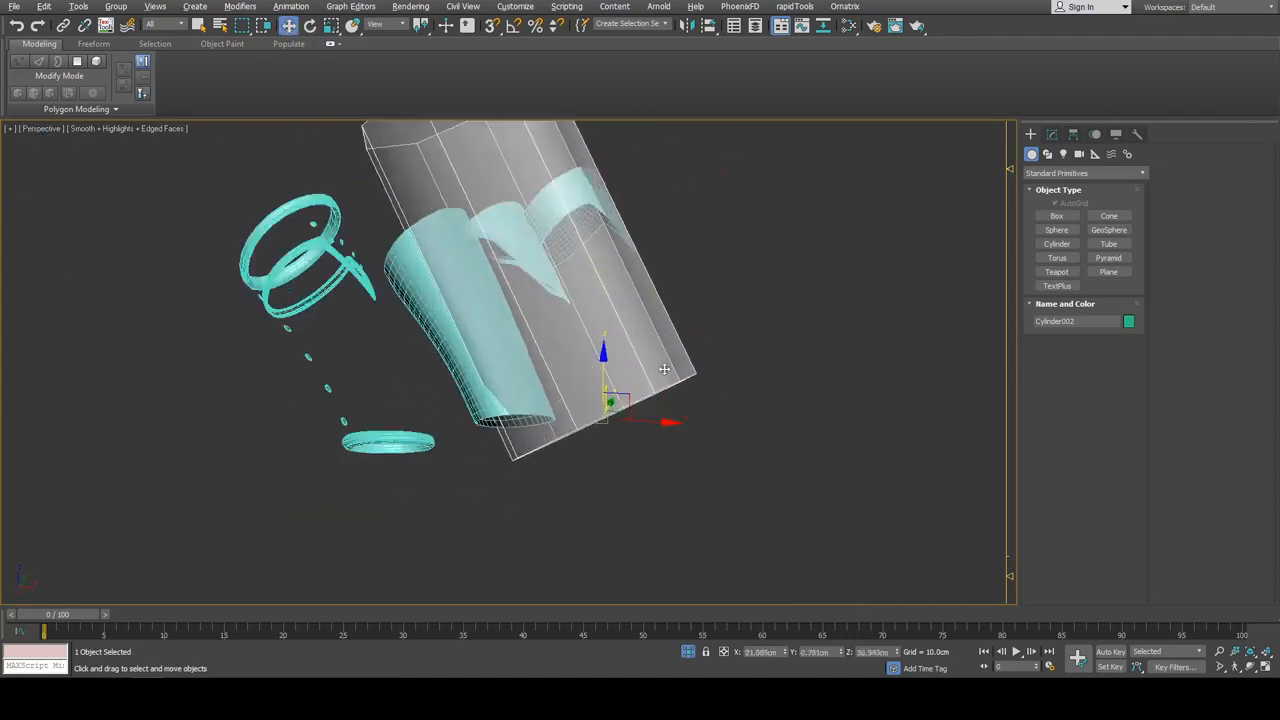
{"action": "left_click_drag", "start_coordinate": [615, 405], "coordinate": [528, 428]}
Add an Edit Poly modifier to the cylinder, select all its vertices and scale them down uniformly
{"action": "left_click", "coordinate": [1052, 134]}
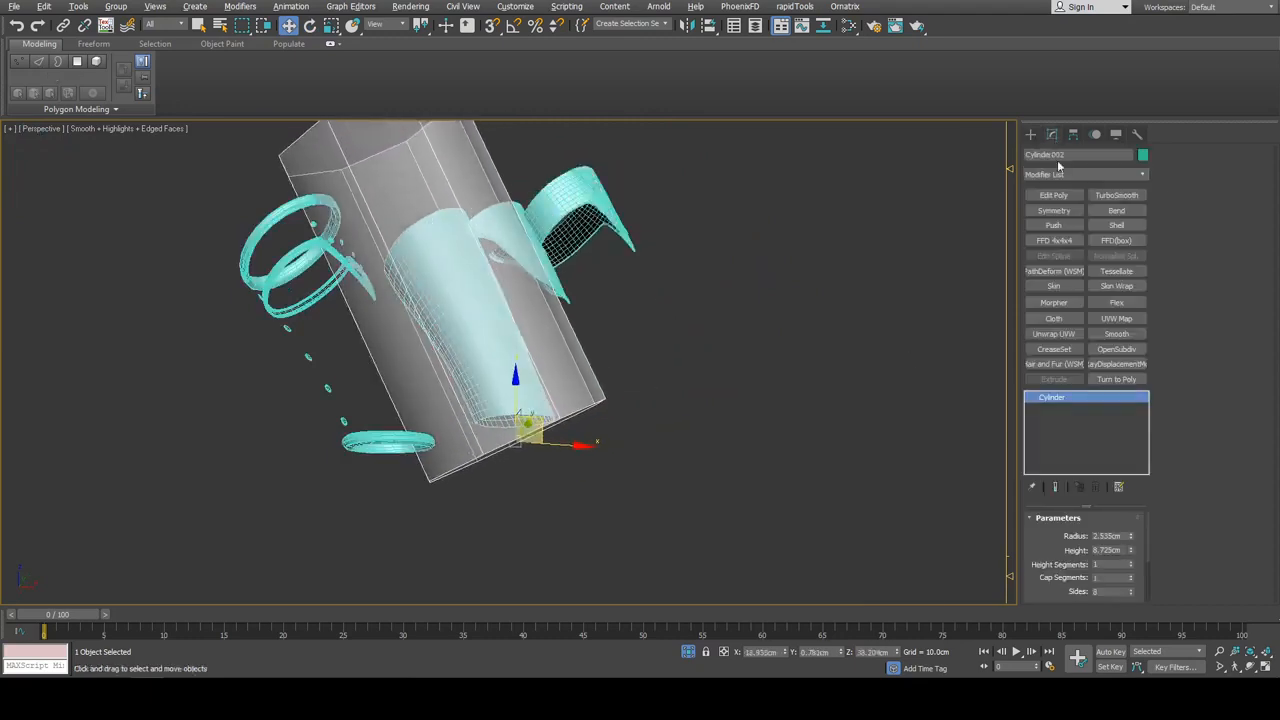
{"action": "key", "text": "1"}
{"action": "middle_click_drag", "start_coordinate": [631, 264], "coordinate": [722, 284]}
{"action": "key", "text": "ctrl+a"}
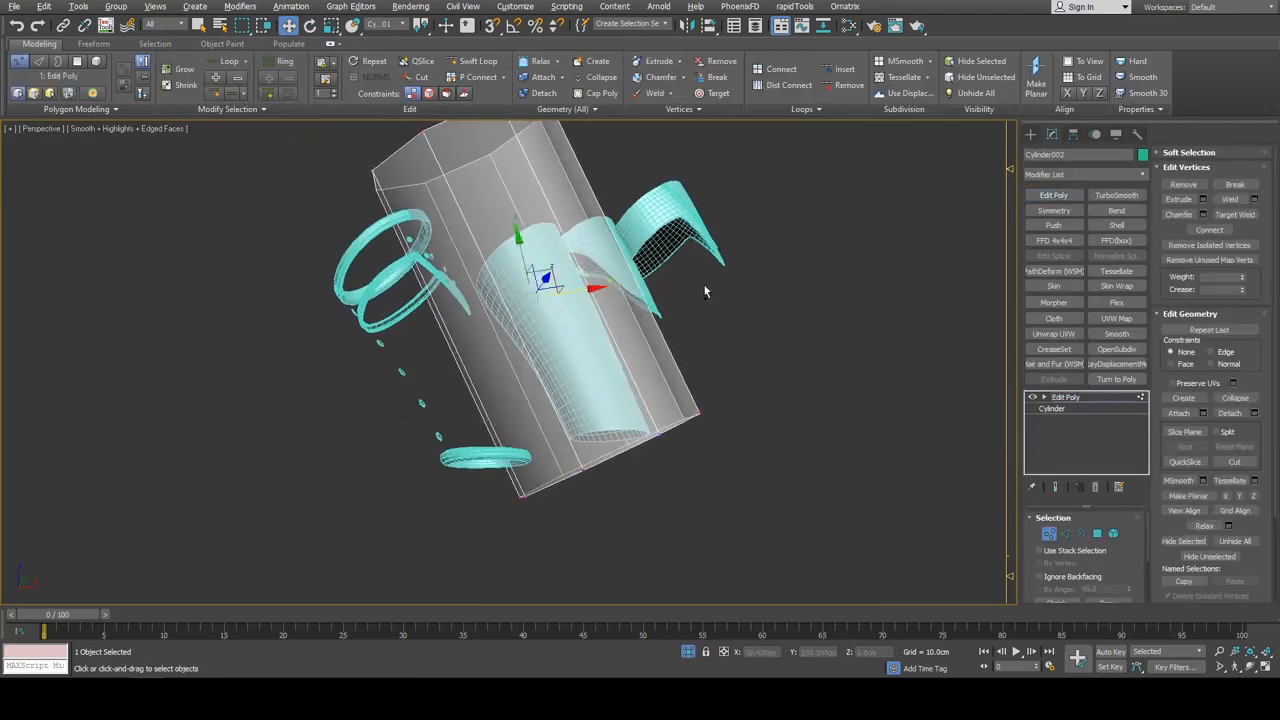
{"action": "key", "text": "r"}
{"action": "left_click_drag", "start_coordinate": [546, 289], "coordinate": [557, 341]}
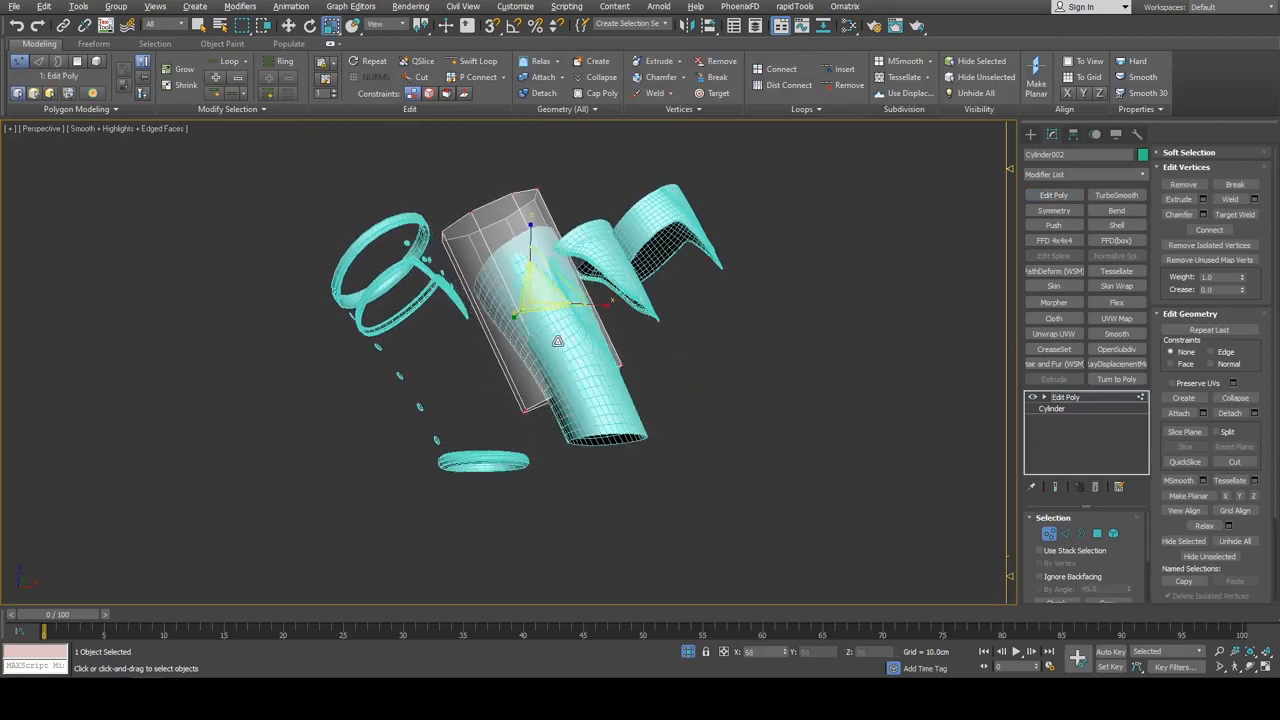
Pick the cylinder as the reference coordinate system and move its lower end vertices out past the sleeve's bottom opening
{"action": "key", "text": "1"}
{"action": "key", "text": "1"}
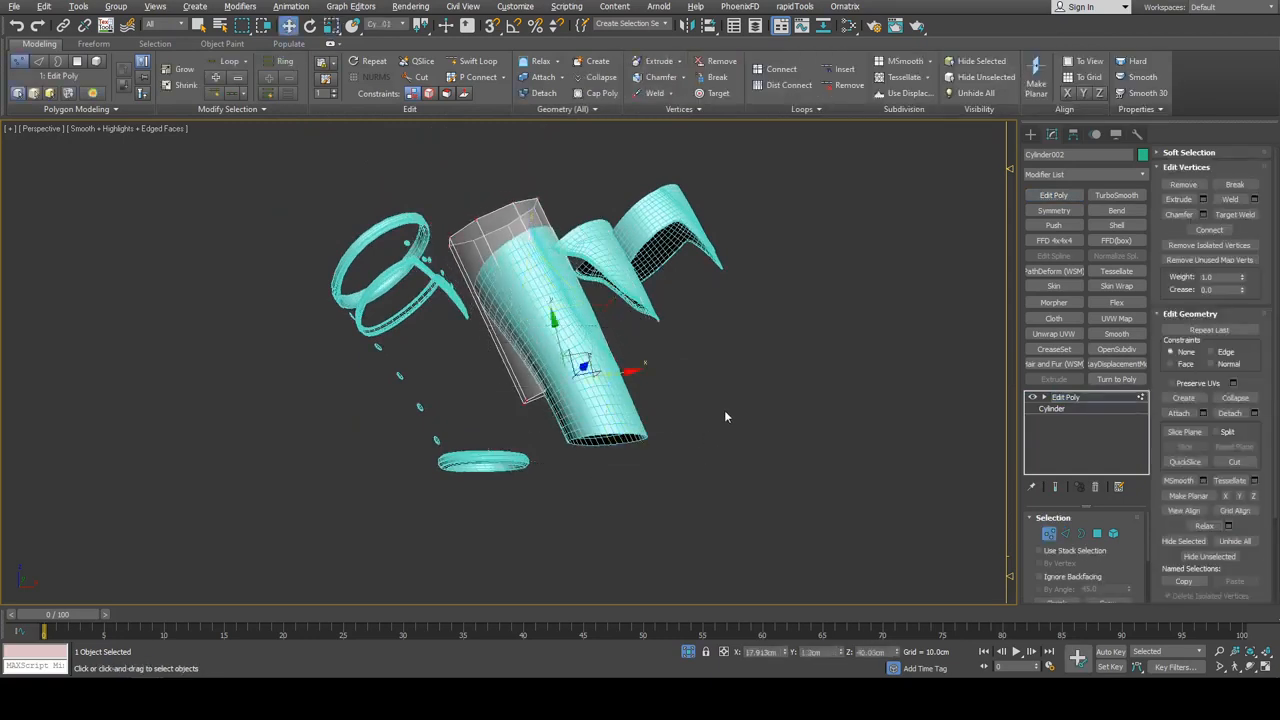
{"action": "middle_click_drag", "start_coordinate": [726, 416], "coordinate": [722, 404]}
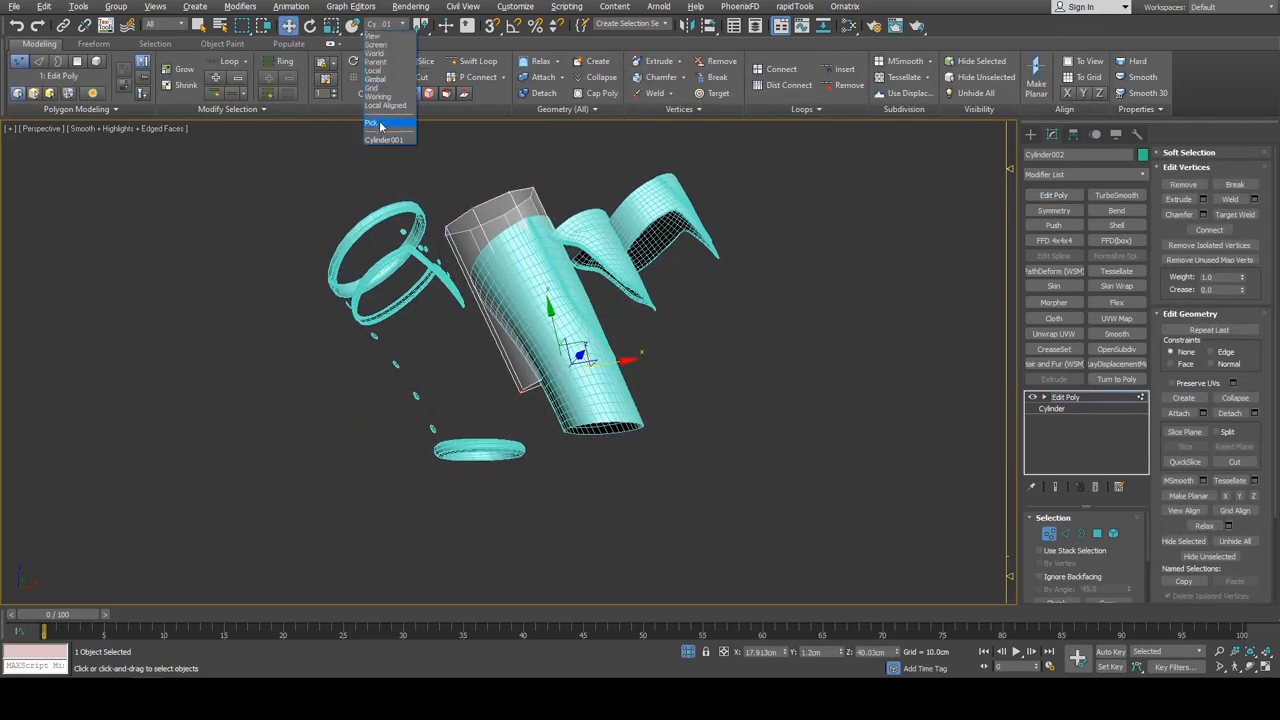
{"action": "key", "text": "w"}
{"action": "middle_click_drag", "start_coordinate": [539, 327], "coordinate": [547, 323]}
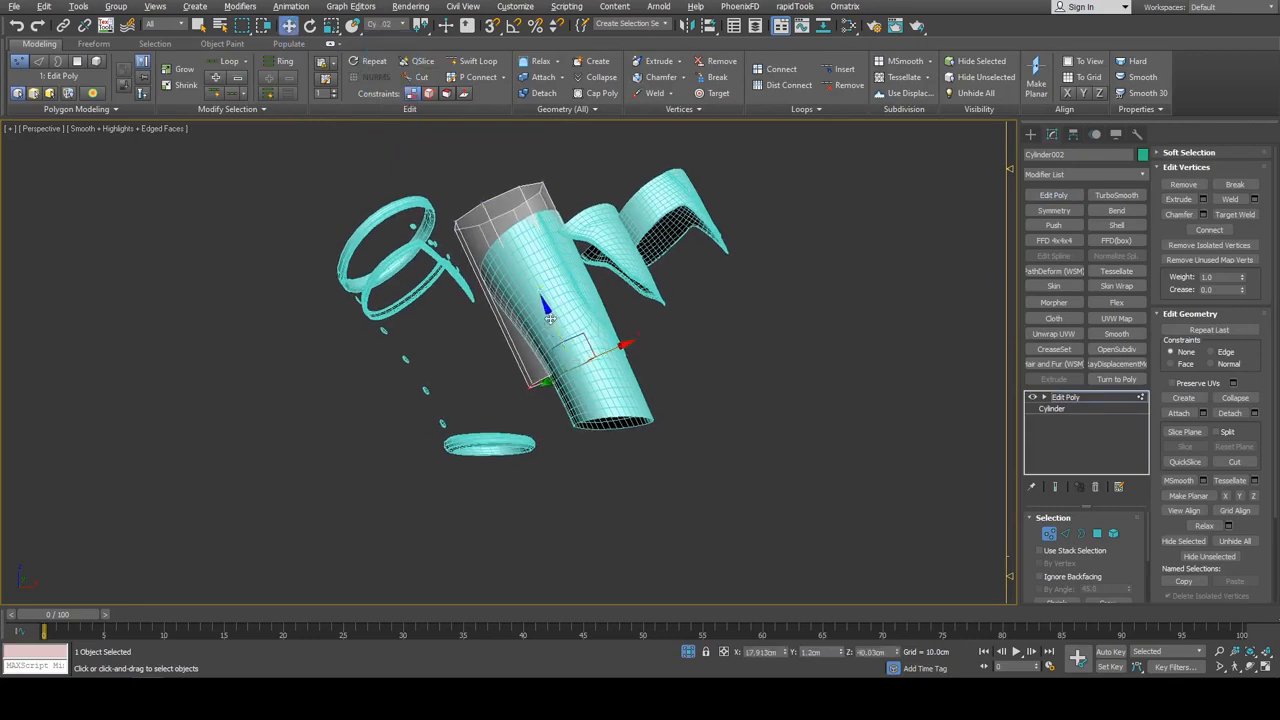
{"action": "left_click_drag", "start_coordinate": [593, 376], "coordinate": [564, 346]}
{"action": "middle_click_drag", "start_coordinate": [564, 346], "coordinate": [643, 351], "text": "alt"}
{"action": "key", "text": "z"}
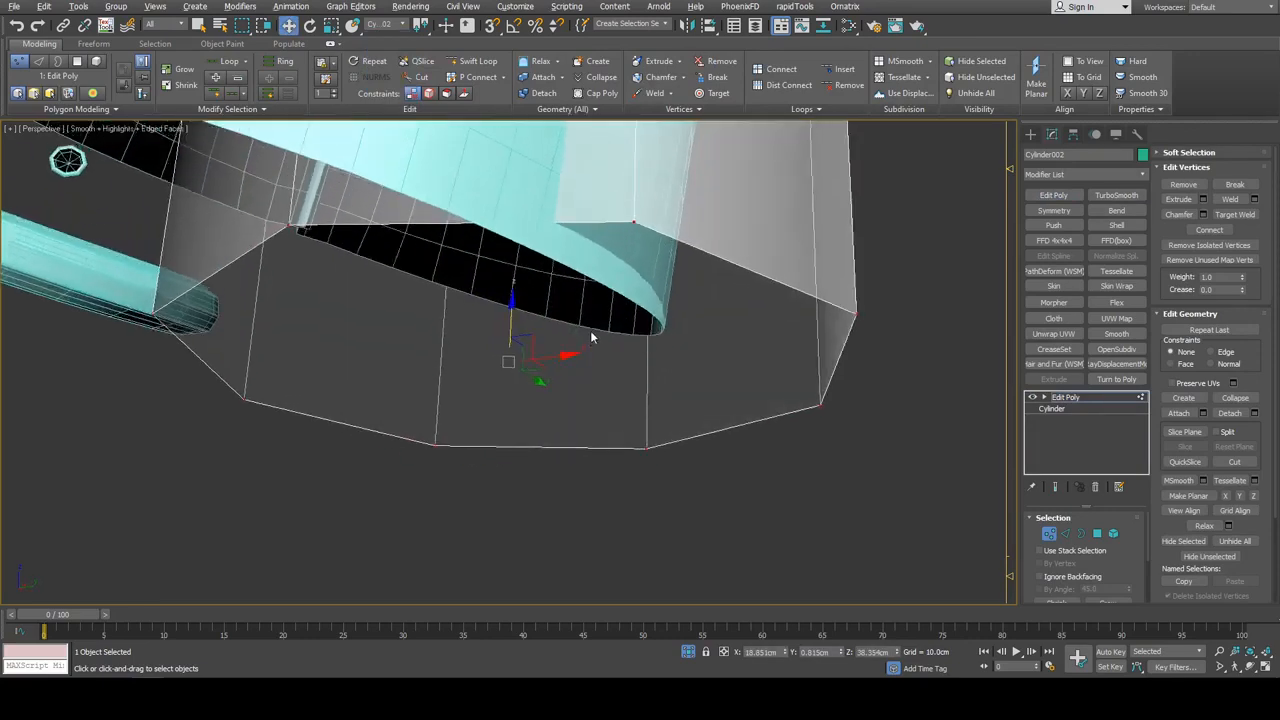
{"action": "scroll", "coordinate": [591, 332], "scroll_direction": "down", "scroll_amount": 4}
Rotate the whole cylinder to the main sleeve's tilt and move it back over the sleeve
{"action": "key", "text": "1"}
{"action": "key", "text": "e"}
{"action": "scroll", "coordinate": [612, 330], "scroll_direction": "down", "scroll_amount": 4}
{"action": "middle_click_drag", "start_coordinate": [593, 283], "coordinate": [609, 384]}
{"action": "middle_click_drag", "start_coordinate": [609, 384], "coordinate": [609, 374], "text": "alt"}
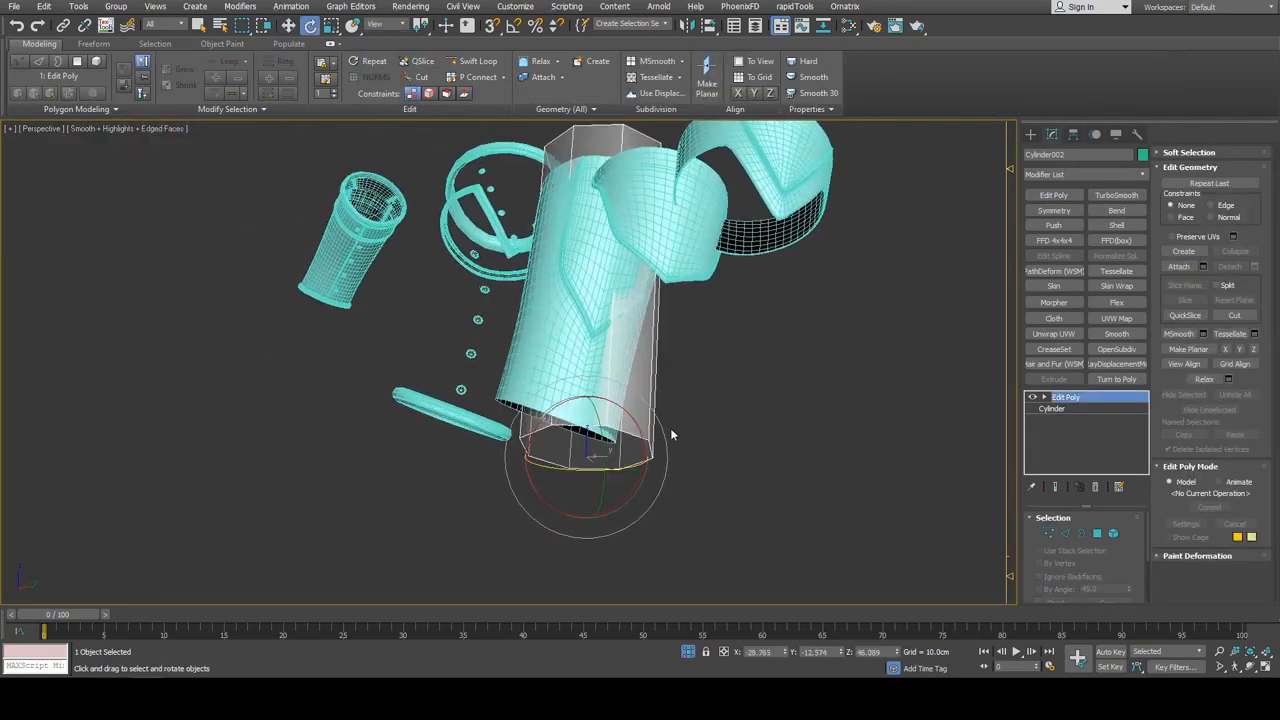
{"action": "left_click_drag", "start_coordinate": [646, 403], "coordinate": [652, 407]}
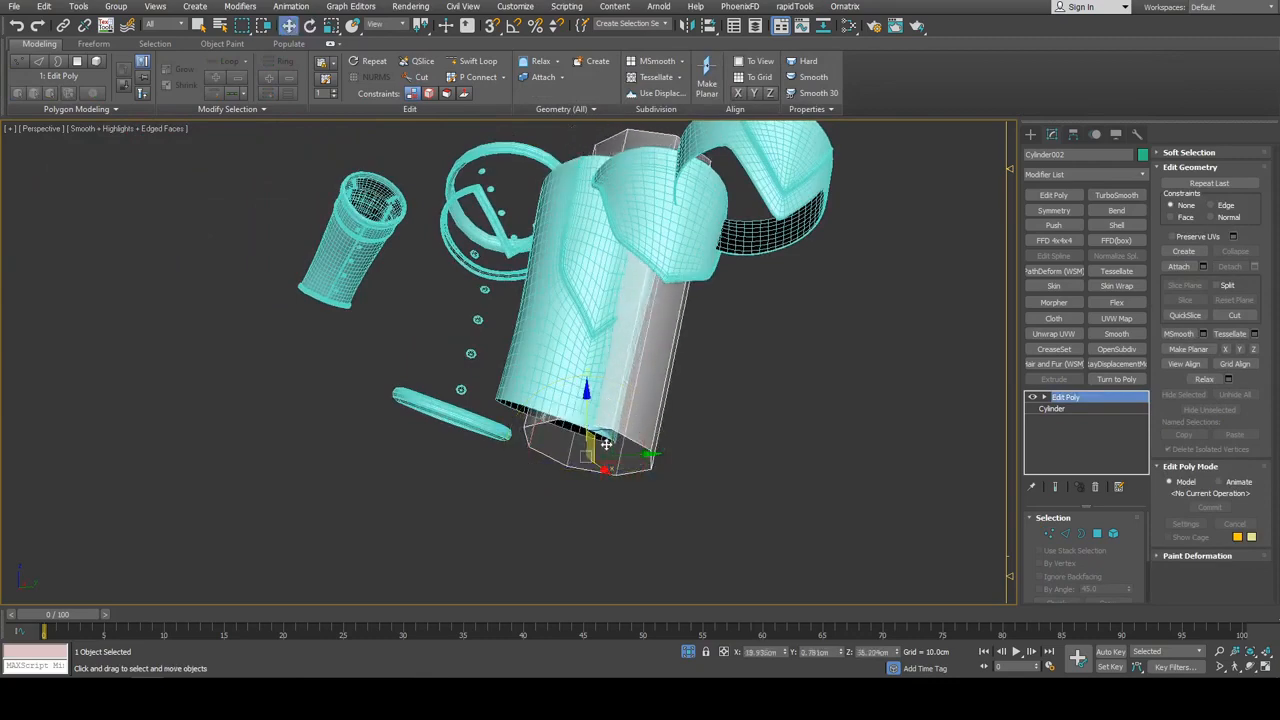
{"action": "left_click_drag", "start_coordinate": [585, 460], "coordinate": [526, 457]}
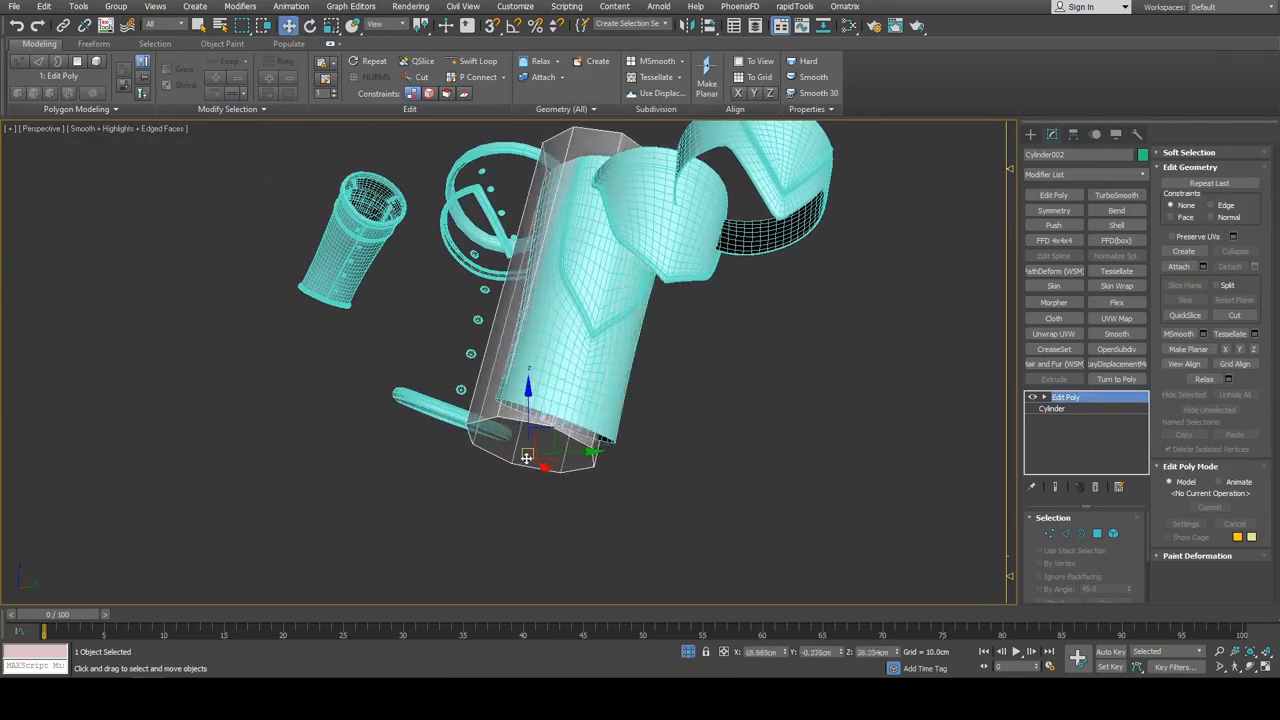
Refine the cylinder's position and rotation from other viewing angles until it encloses the armlet's main sleeve
{"action": "middle_click_drag", "start_coordinate": [526, 457], "coordinate": [660, 449], "text": "alt"}
{"action": "left_click_drag", "start_coordinate": [568, 444], "coordinate": [558, 417]}
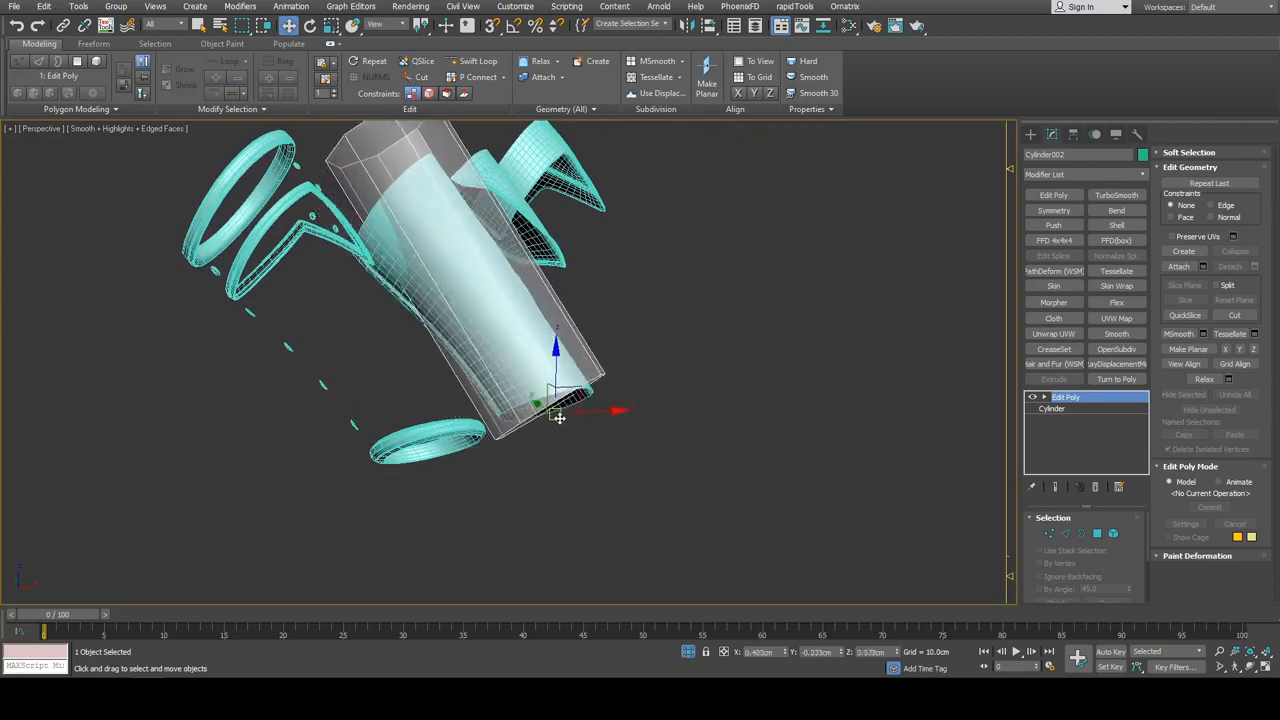
{"action": "left_click_drag", "start_coordinate": [598, 347], "coordinate": [593, 342]}
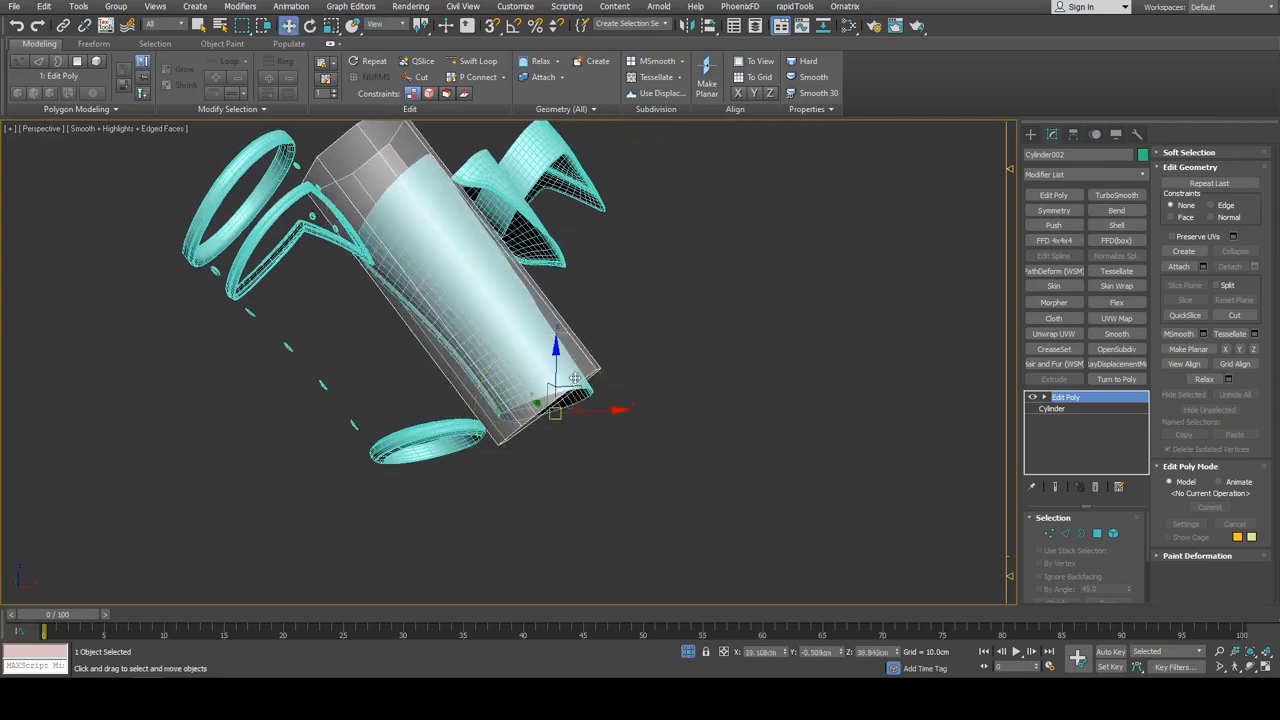
{"action": "mouse_move", "coordinate": [575, 378]}
{"action": "middle_mouse_down", "text": "alt"}
{"action": "mouse_move", "coordinate": [477, 380]}
{"action": "mouse_move", "coordinate": [634, 380]}
{"action": "mouse_move", "coordinate": [571, 389]}
{"action": "middle_mouse_up", "text": "alt"}
{"action": "key", "text": "e"}
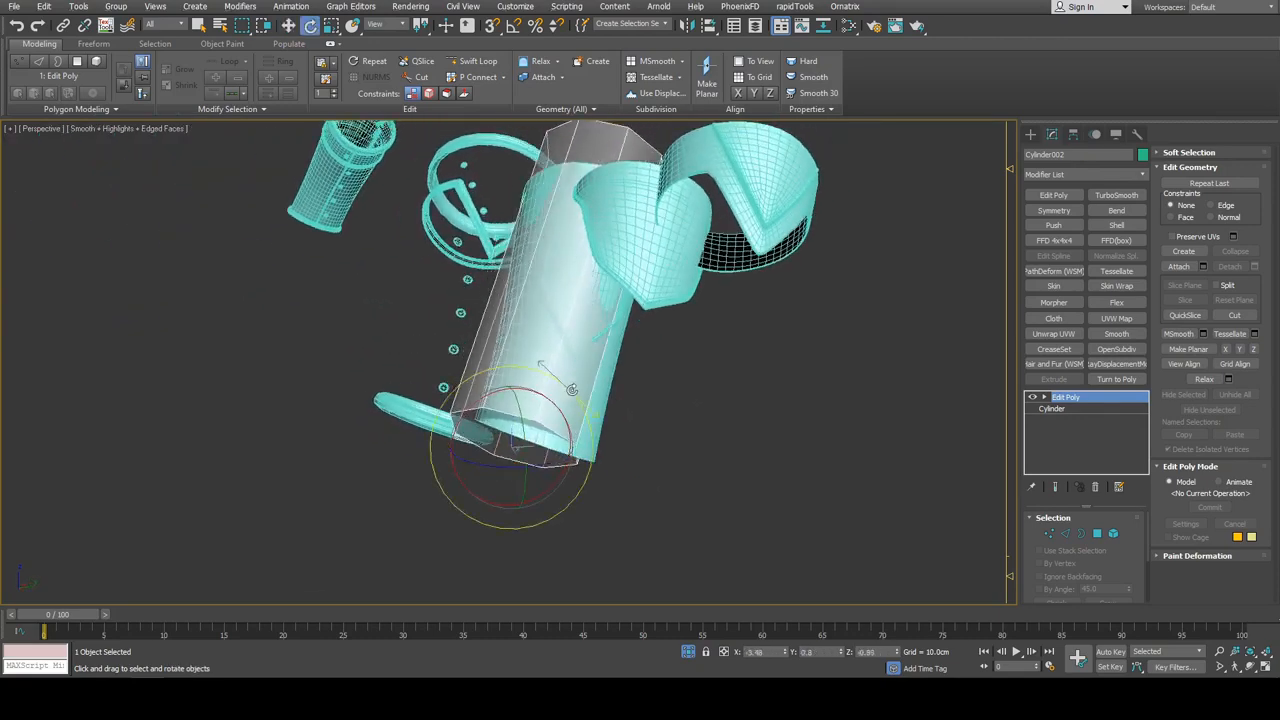
{"action": "left_click_drag", "start_coordinate": [511, 455], "coordinate": [529, 460]}
{"action": "middle_click_drag", "start_coordinate": [625, 220], "coordinate": [635, 316]}
{"action": "left_click_drag", "start_coordinate": [598, 487], "coordinate": [593, 489]}
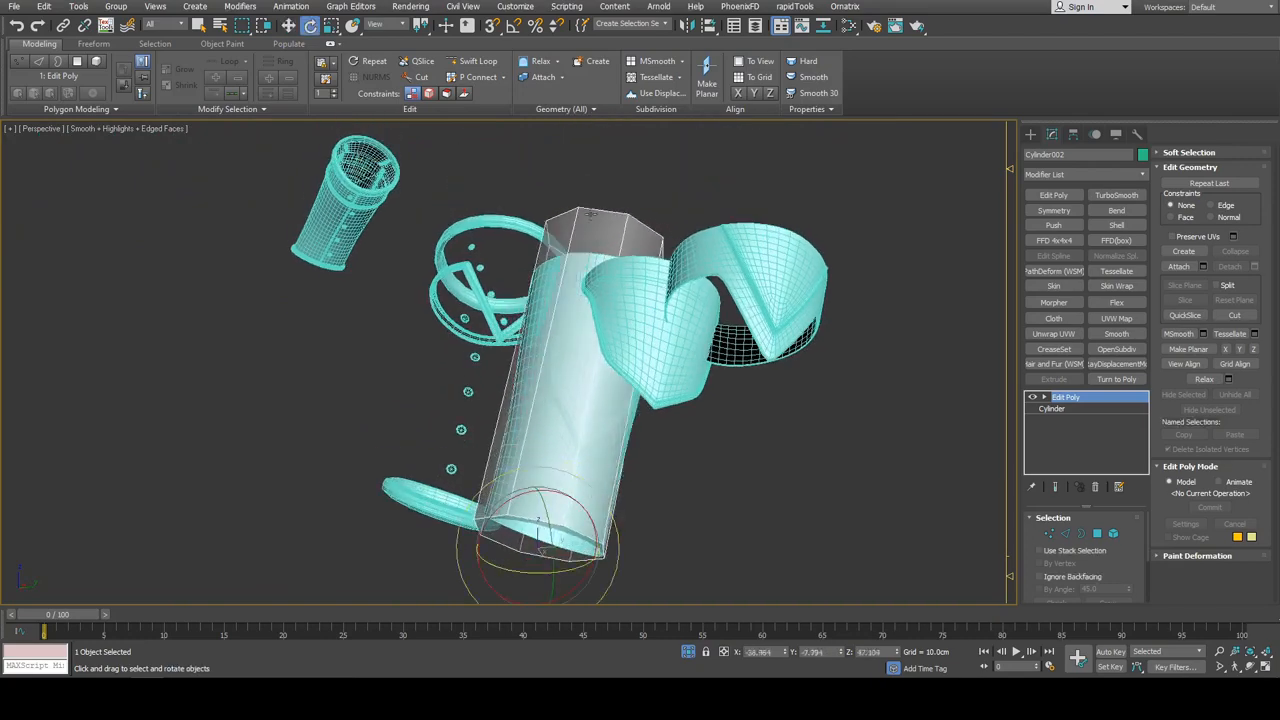
Scale the cylinder's upper and lower end vertices to match the widths of the sleeve's two openings
{"action": "key", "text": "1"}
{"action": "left_click_drag", "start_coordinate": [486, 151], "coordinate": [745, 339]}
{"action": "key", "text": "w"}
{"action": "middle_click_drag", "start_coordinate": [690, 228], "coordinate": [430, 183], "text": "alt"}
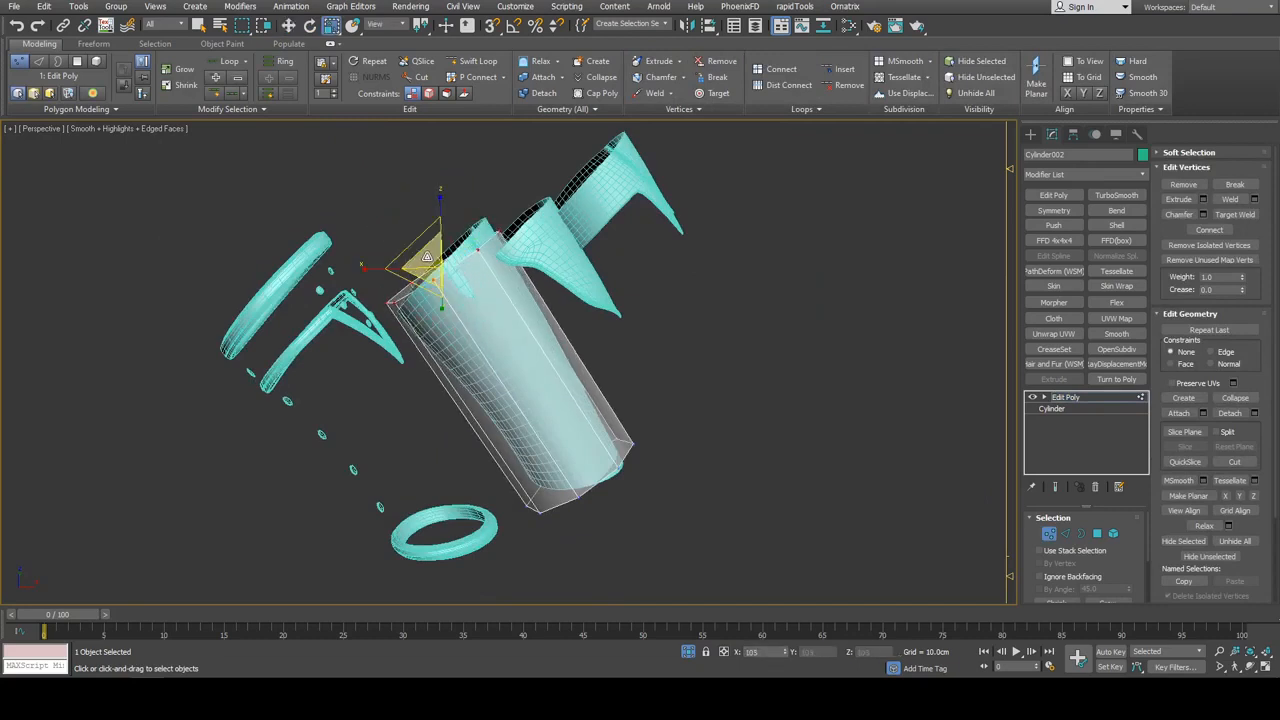
{"action": "middle_click_drag", "start_coordinate": [639, 300], "coordinate": [629, 295]}
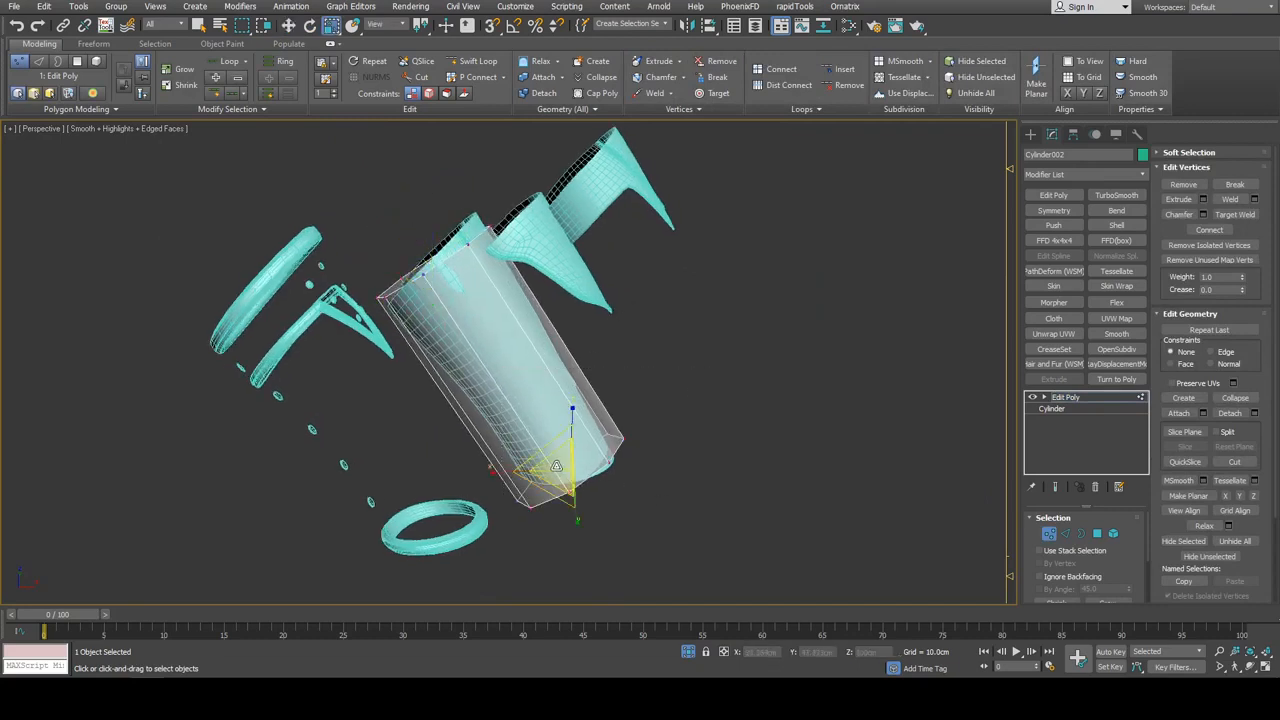
{"action": "left_click_drag", "start_coordinate": [556, 466], "coordinate": [561, 481]}
Move the tapered cylinder out of the sleeve and place it beside the original
{"action": "middle_click_drag", "start_coordinate": [562, 490], "coordinate": [615, 338], "text": "alt"}
{"action": "scroll", "coordinate": [612, 373], "scroll_direction": "down", "scroll_amount": 3}
{"action": "key", "text": "1"}
{"action": "key", "text": "w"}
{"action": "left_click_drag", "start_coordinate": [569, 434], "coordinate": [690, 452]}
{"action": "middle_click_drag", "start_coordinate": [690, 452], "coordinate": [828, 416], "text": "alt"}
{"action": "scroll", "coordinate": [762, 420], "scroll_direction": "up", "scroll_amount": 3}
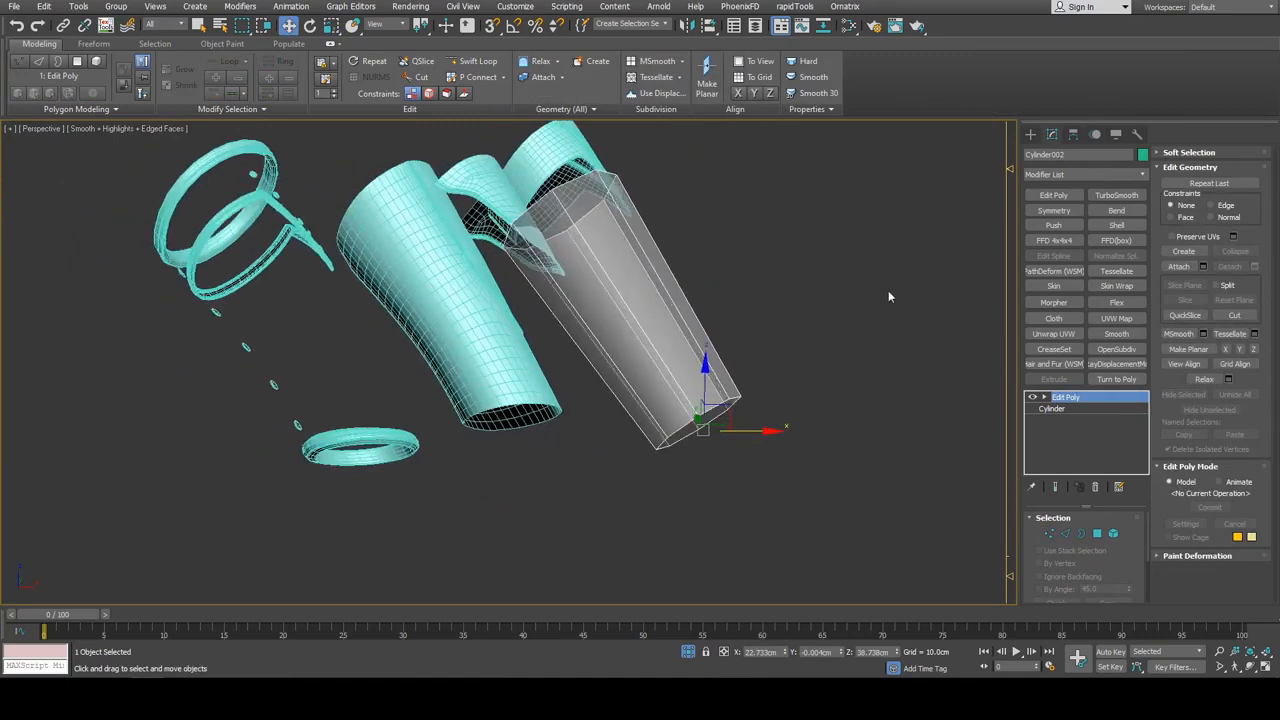
Add a second Edit Poly modifier to the cylinder and connect its lengthwise edges with 3 segments
{"action": "left_click", "coordinate": [1053, 196]}
{"action": "key", "text": "2"}
{"action": "middle_click_drag", "start_coordinate": [430, 285], "coordinate": [447, 275], "text": "alt"}
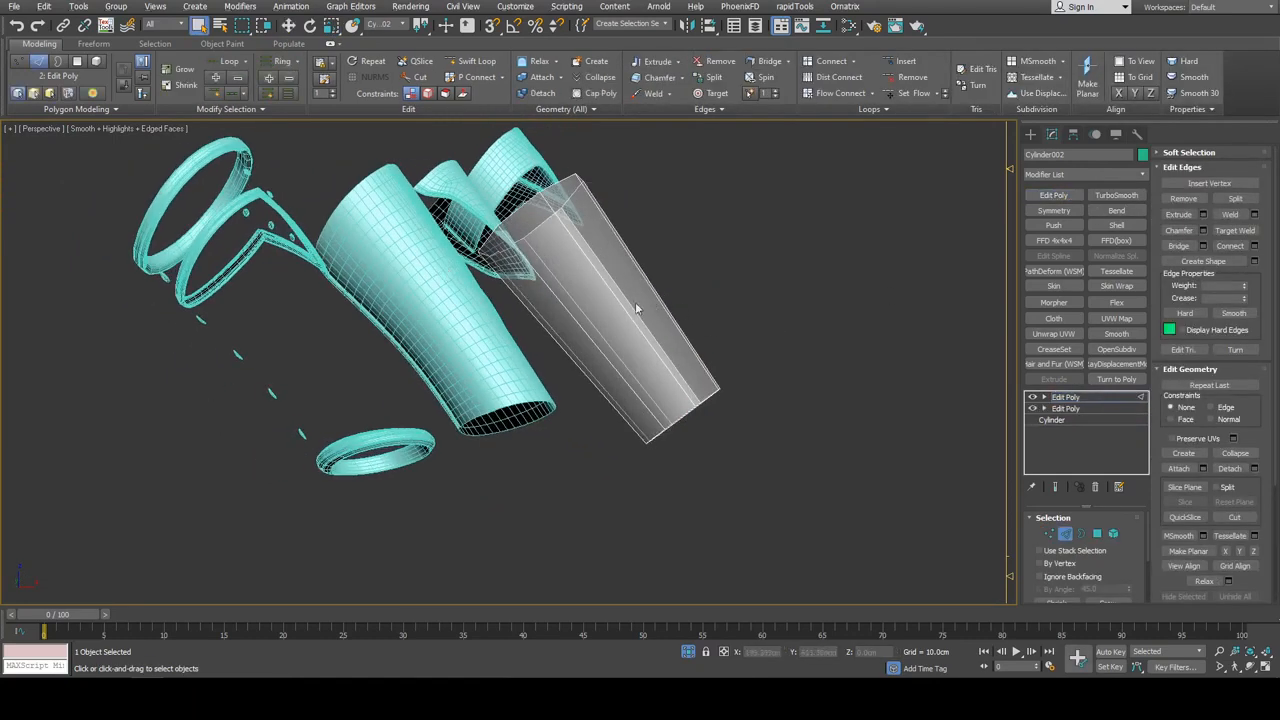
{"action": "key", "text": "ctrl+shift+e"}
{"action": "middle_click_drag", "start_coordinate": [660, 412], "coordinate": [660, 417]}
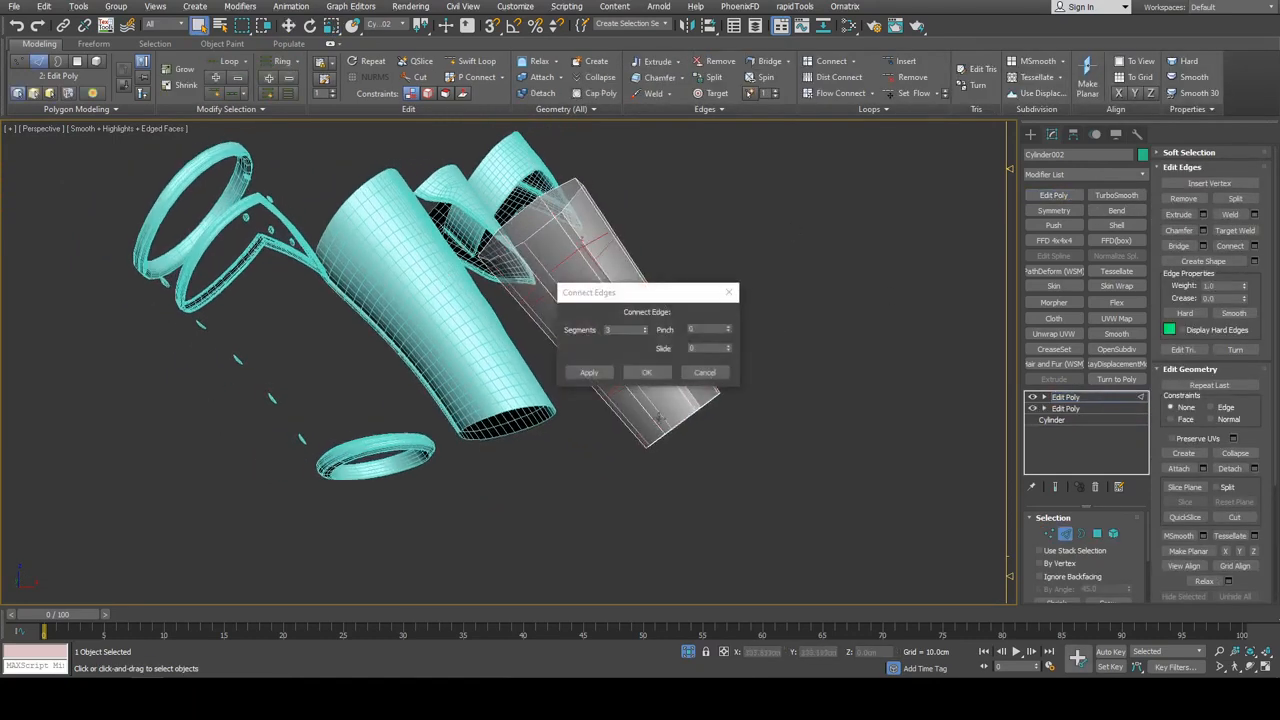
{"action": "left_click", "coordinate": [659, 375]}
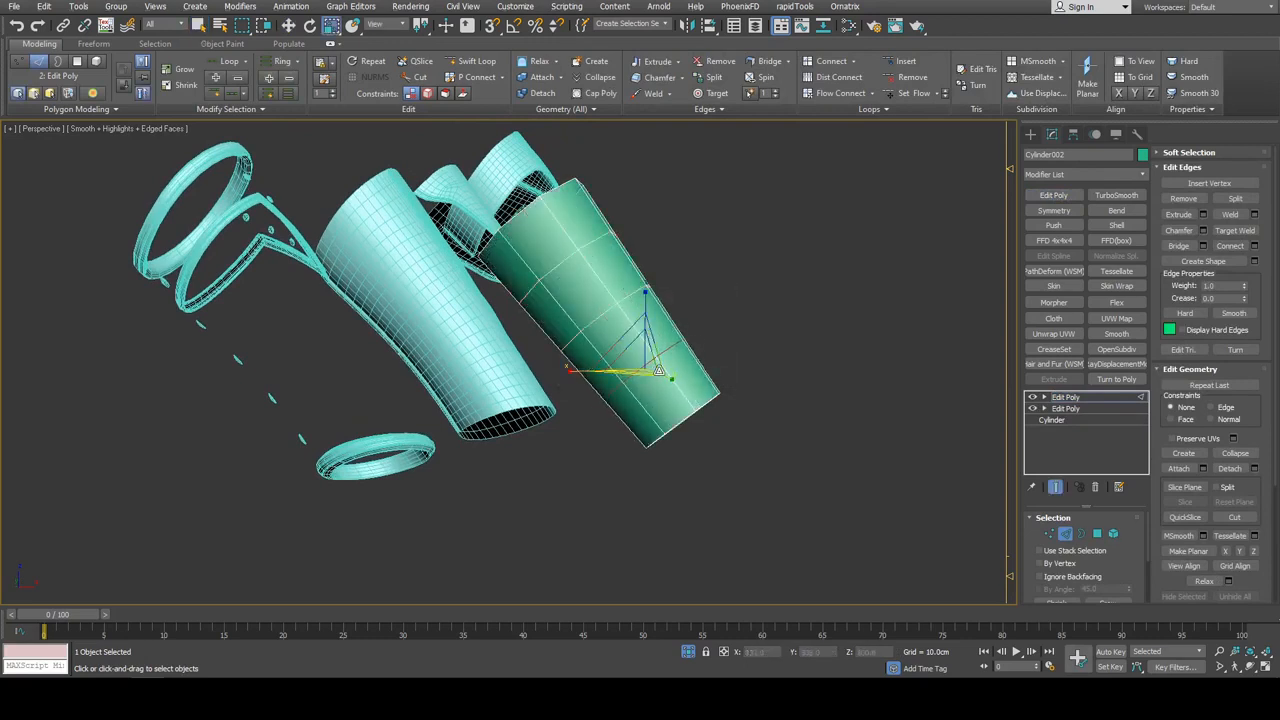
Push the middle of one side of the cylinder inward with the Freeform Shift brush
{"action": "left_click", "coordinate": [93, 44]}
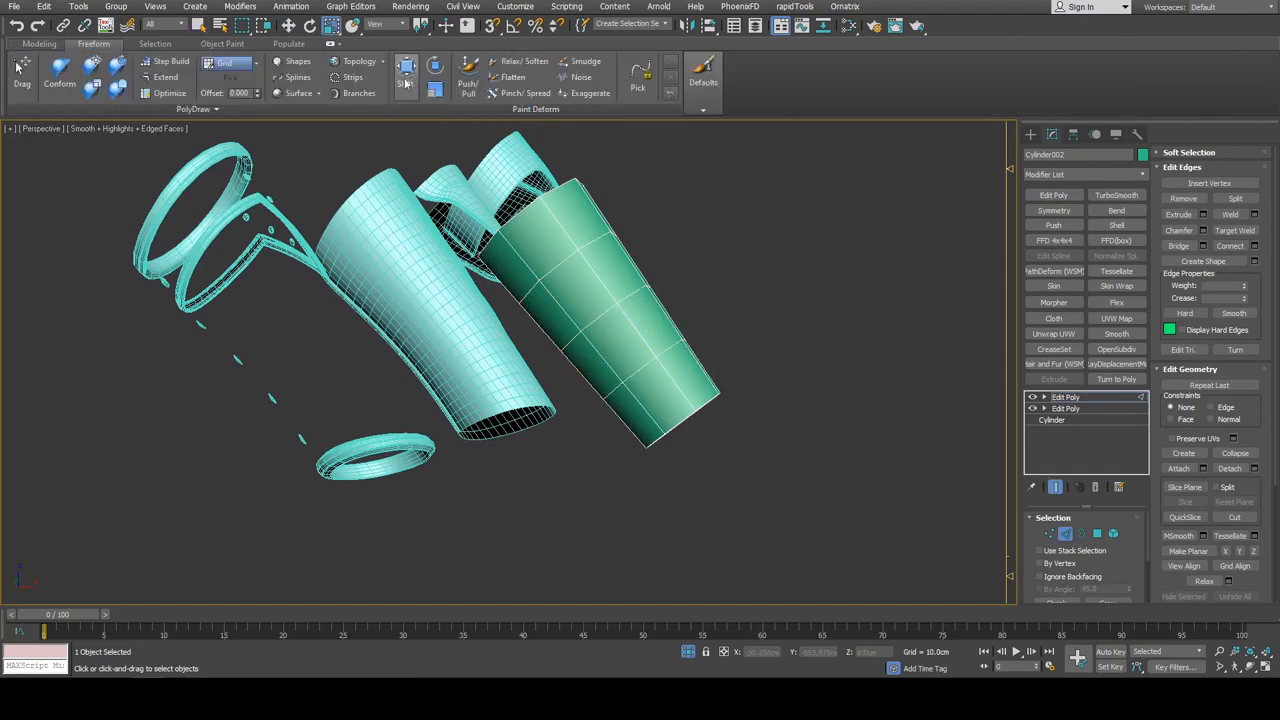
{"action": "left_click", "coordinate": [414, 72]}
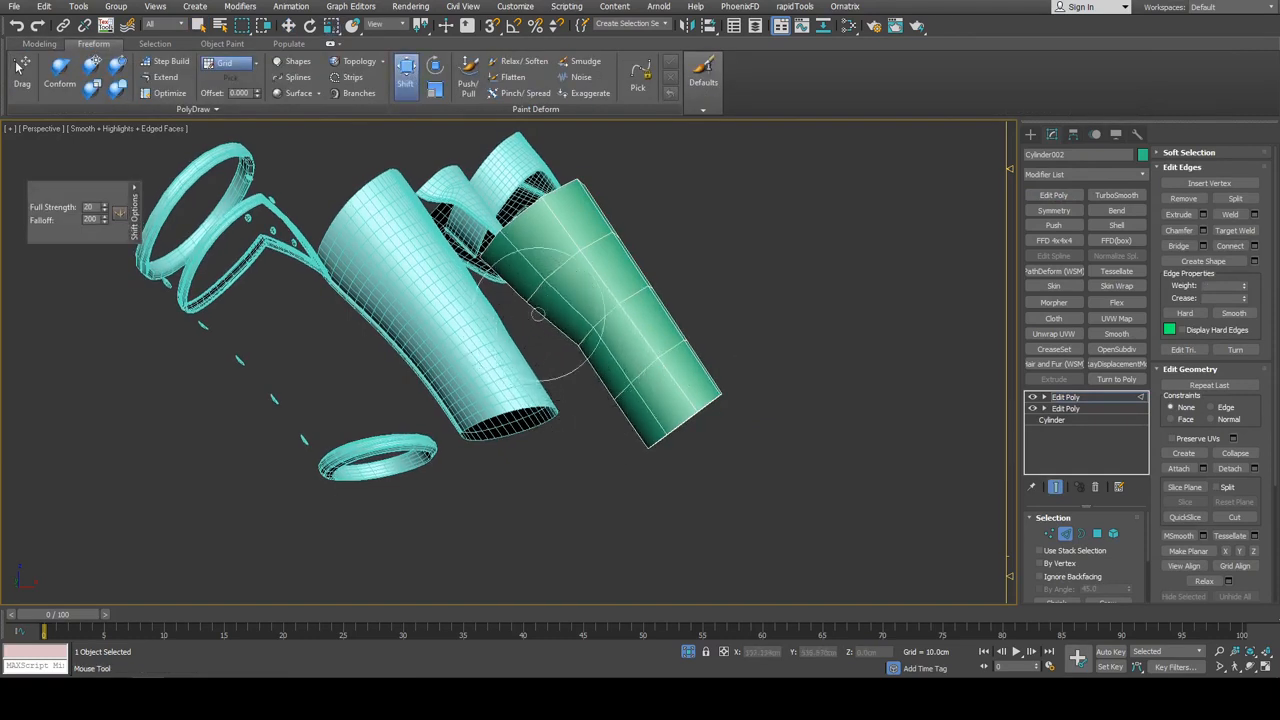
{"action": "key", "text": "w"}
{"action": "mouse_move", "coordinate": [680, 290]}
{"action": "middle_mouse_down", "text": "alt"}
{"action": "mouse_move", "coordinate": [597, 317]}
{"action": "mouse_move", "coordinate": [594, 331]}
{"action": "middle_mouse_up", "text": "alt"}
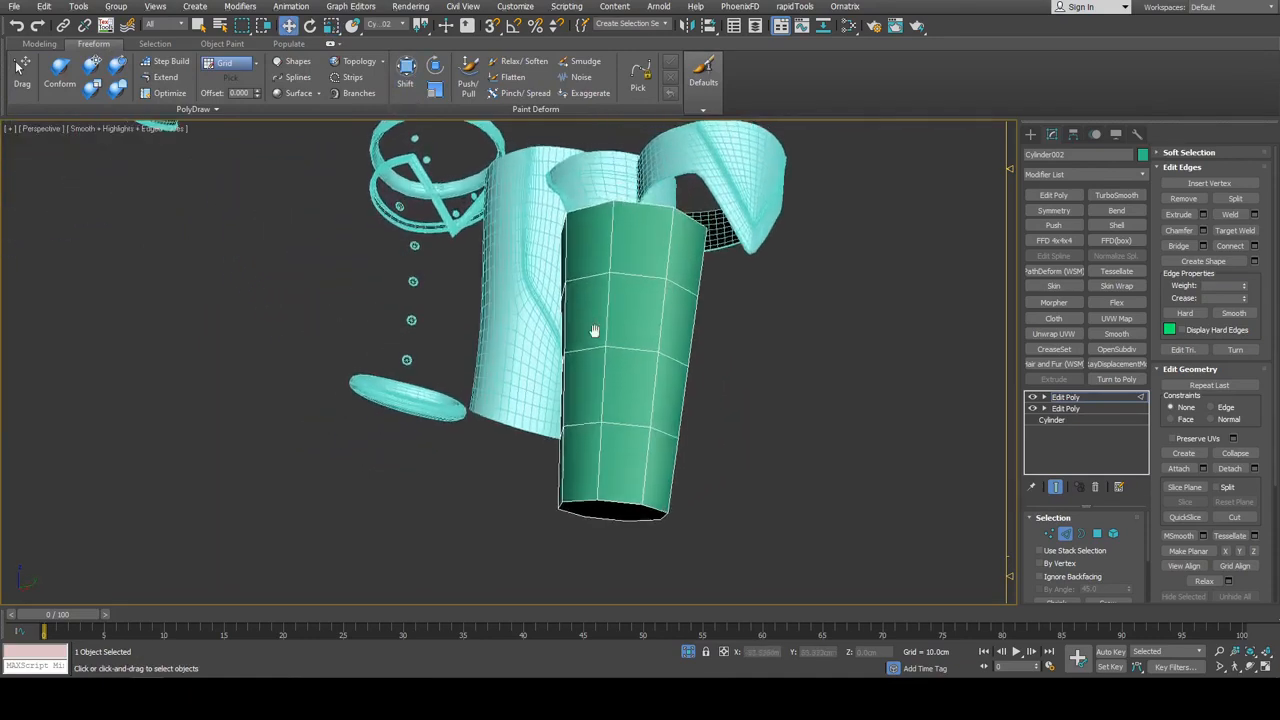
{"action": "scroll", "coordinate": [553, 382], "scroll_direction": "down", "scroll_amount": 3}
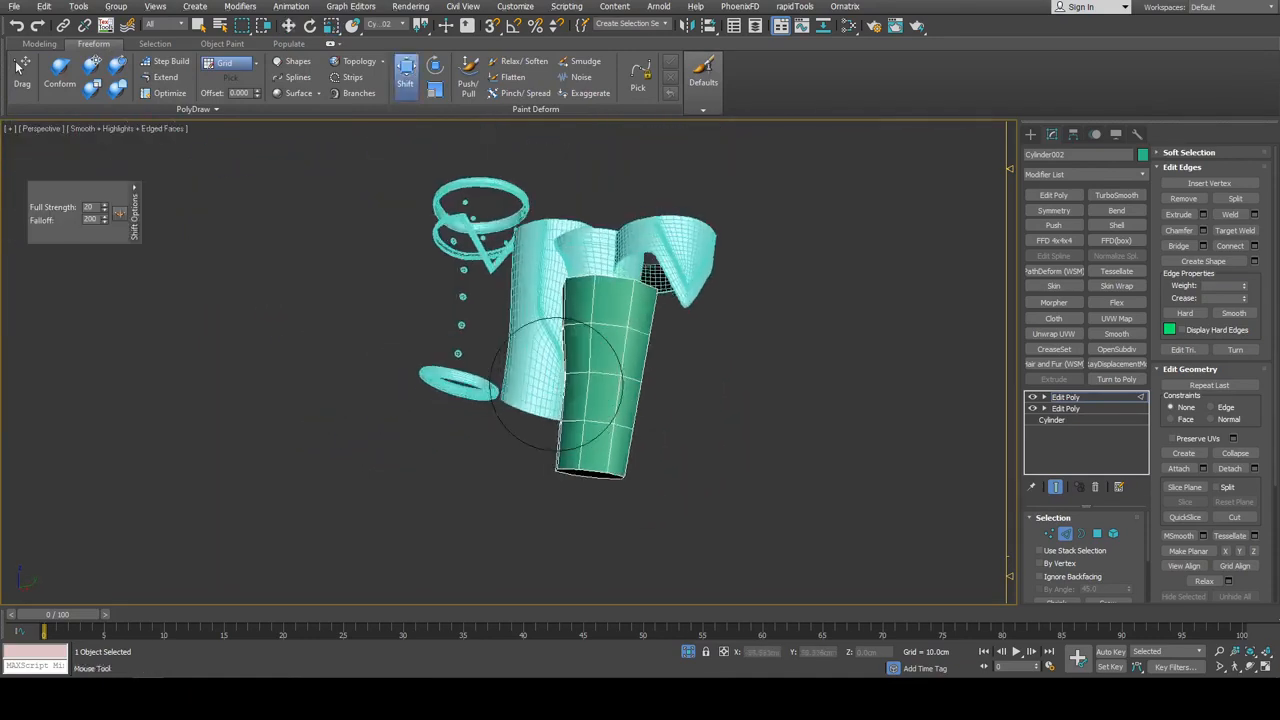
{"action": "right_click", "coordinate": [565, 377]}
{"action": "scroll", "coordinate": [570, 374], "scroll_direction": "up", "scroll_amount": 3}
{"action": "key", "text": "2"}
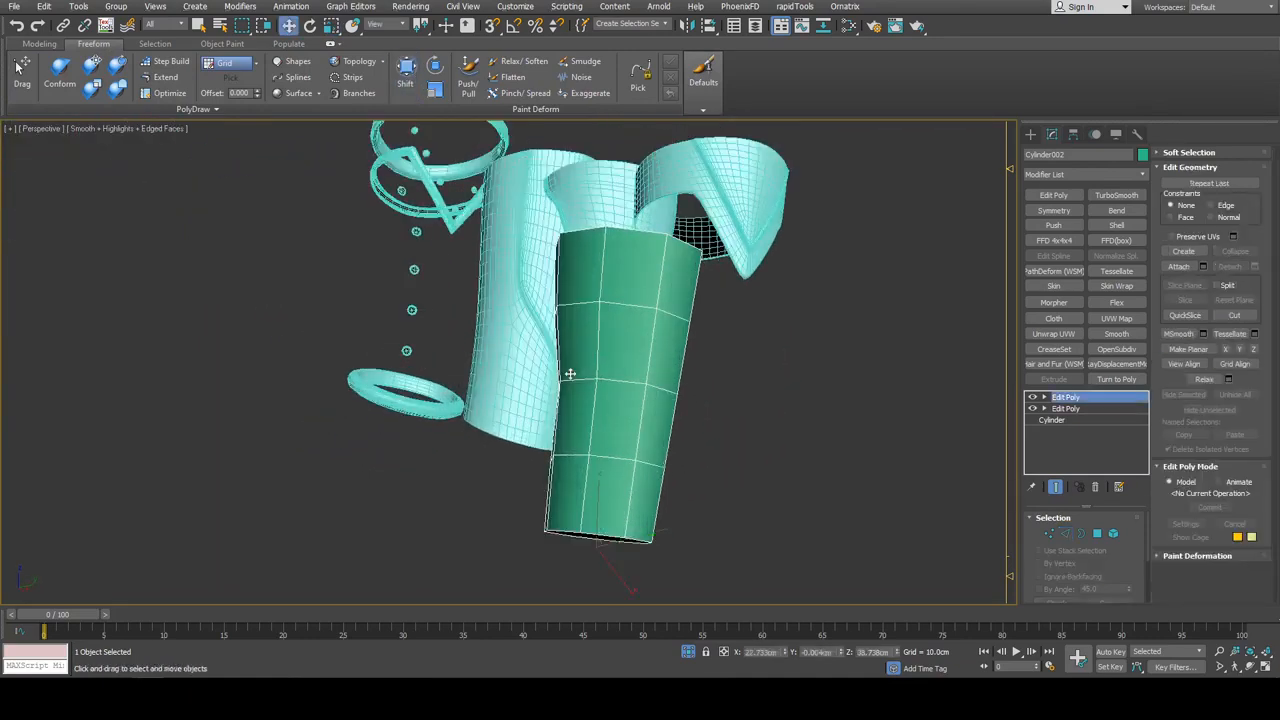
Add a Symmetry modifier to the cylinder on the X axis with Flip enabled to mirror the pinched side
{"action": "left_click", "coordinate": [1052, 211]}
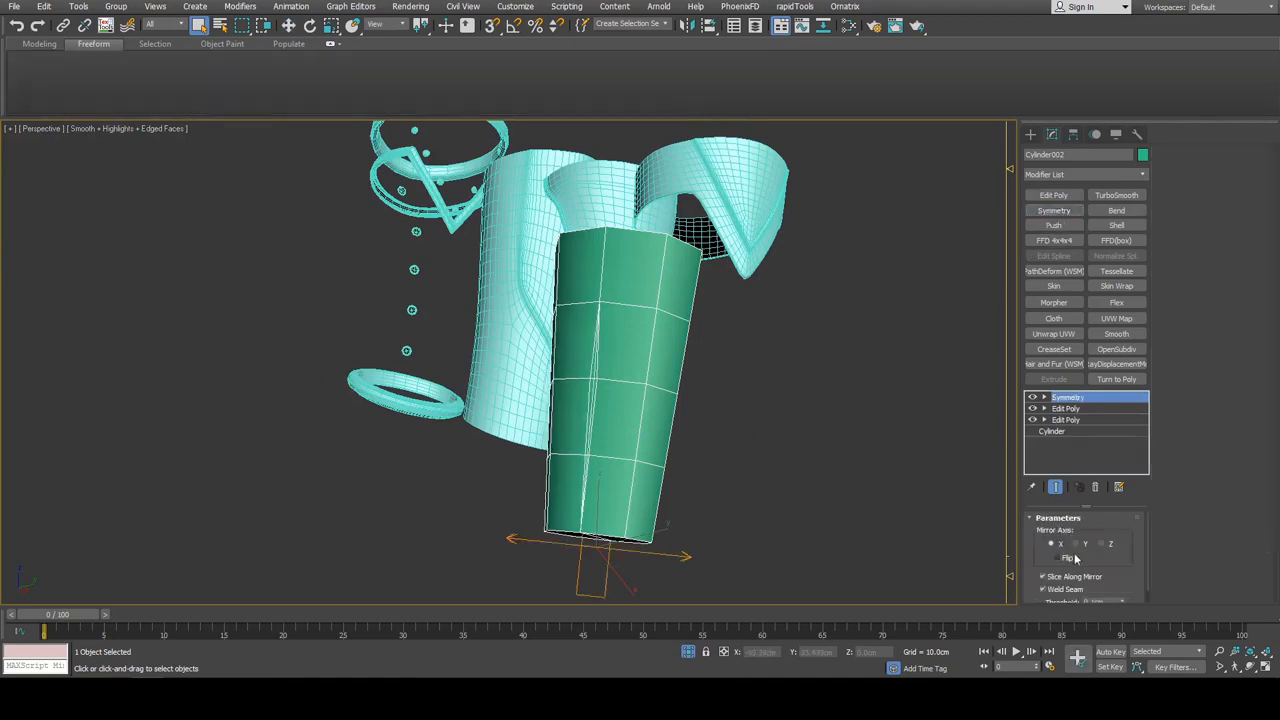
{"action": "left_click", "coordinate": [1072, 557]}
{"action": "middle_click_drag", "start_coordinate": [720, 335], "coordinate": [759, 331], "text": "alt"}
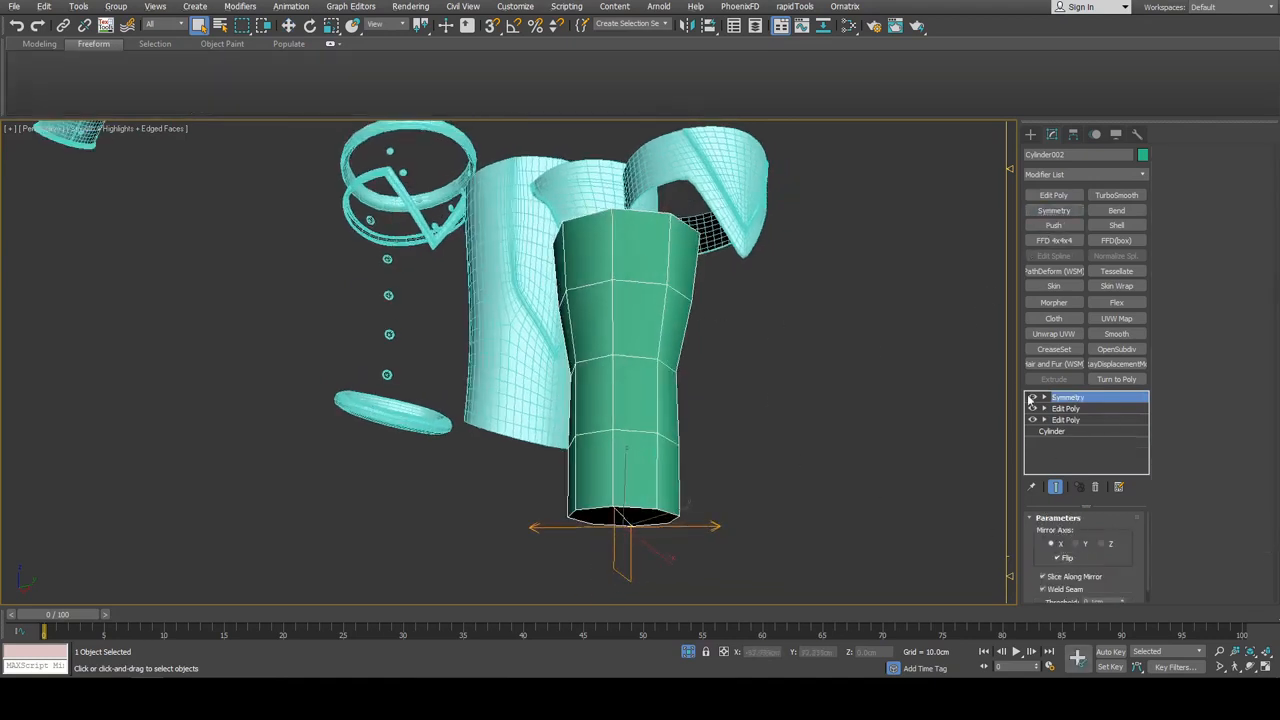
{"action": "middle_click_drag", "start_coordinate": [895, 330], "coordinate": [862, 384], "text": "alt"}
Adjust the cylinder's waist with the Shift brush in the Edit Poly below Symmetry, and deselect the cylinder
{"action": "left_click", "coordinate": [1063, 409]}
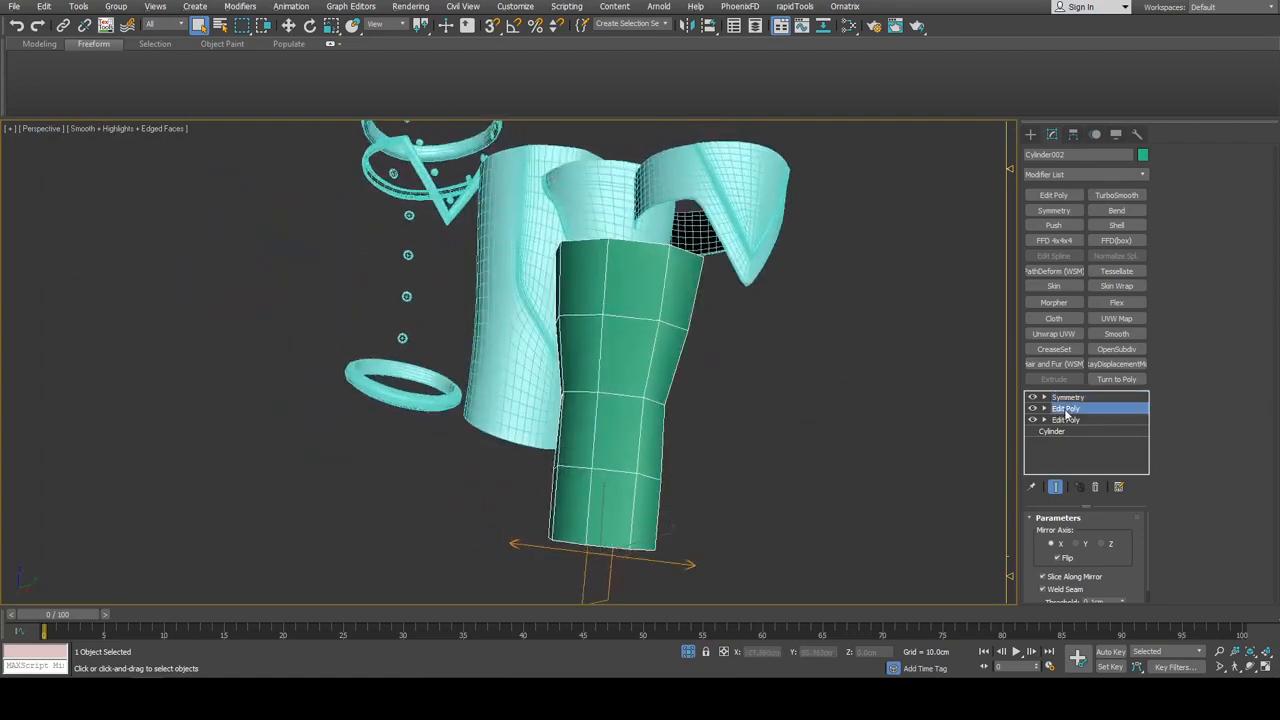
{"action": "left_click_drag", "start_coordinate": [578, 393], "coordinate": [563, 390]}
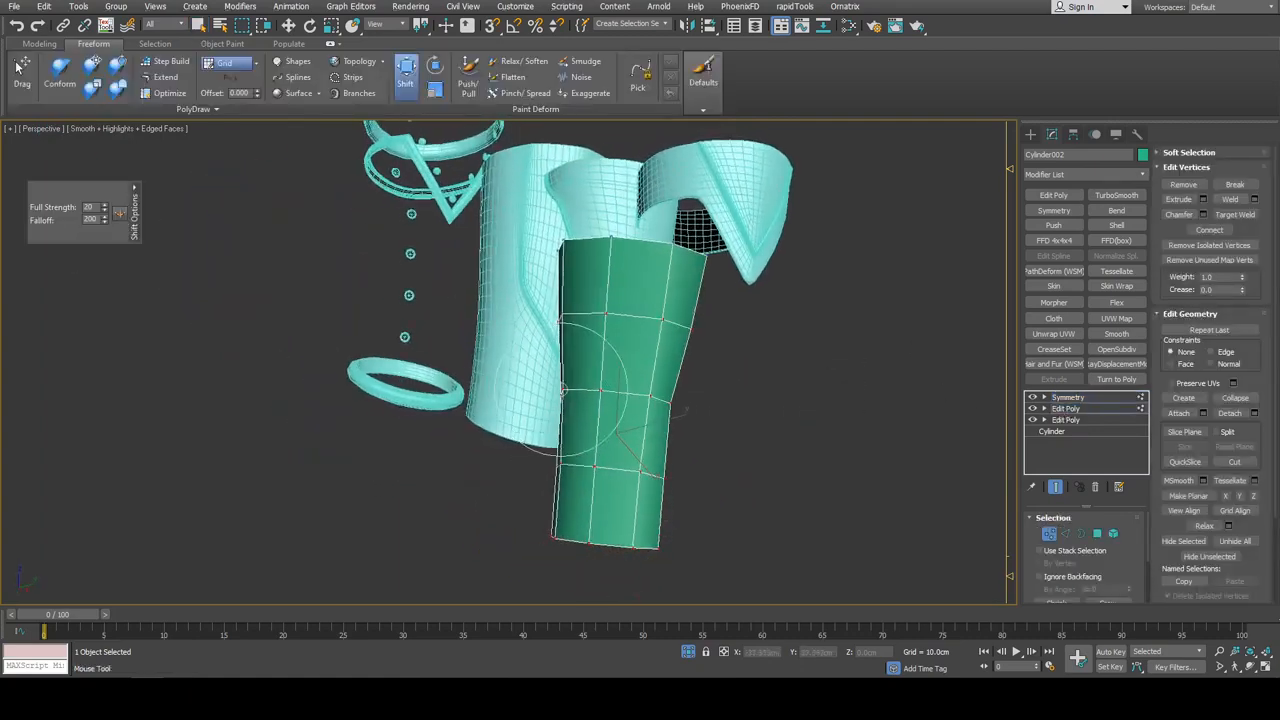
{"action": "key", "text": "w"}
{"action": "key", "text": "1"}
{"action": "key", "text": "q"}
{"action": "left_click", "coordinate": [688, 380]}
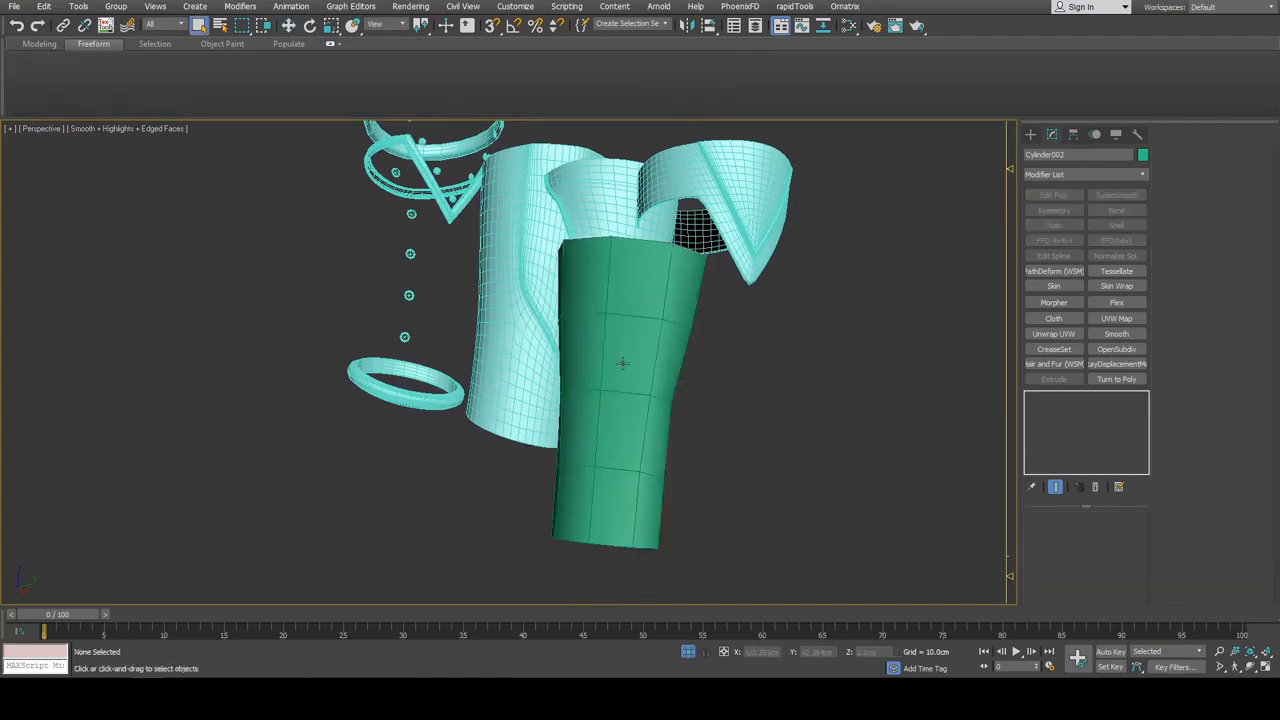
Examine the original armlet sleeve's wireframe and V-shaped ridge beside the new cylinder
{"action": "mouse_move", "coordinate": [623, 363]}
{"action": "middle_mouse_down", "text": "alt"}
{"action": "mouse_move", "coordinate": [643, 331]}
{"action": "mouse_move", "coordinate": [651, 391]}
{"action": "middle_mouse_up", "text": "alt"}
{"action": "scroll", "coordinate": [641, 334], "scroll_direction": "up", "scroll_amount": 3}
{"action": "scroll", "coordinate": [629, 354], "scroll_direction": "down", "scroll_amount": 3}
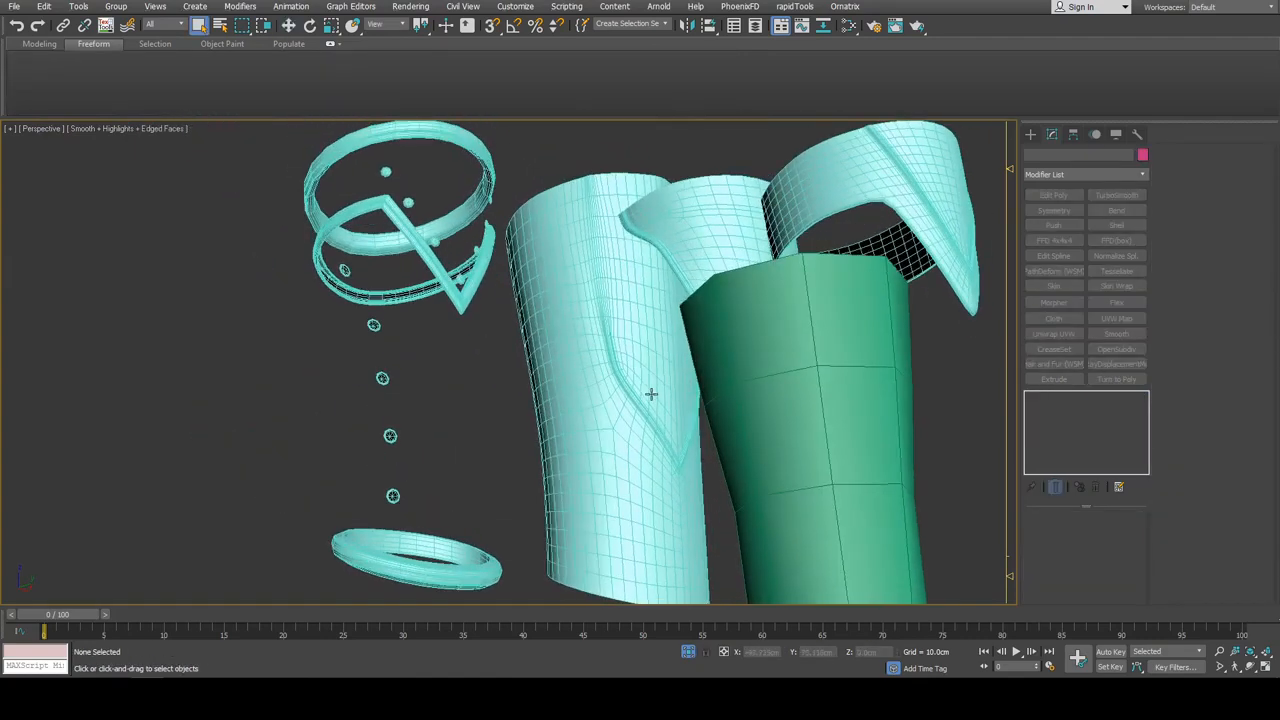
{"action": "left_click", "coordinate": [651, 393]}
{"action": "scroll", "coordinate": [612, 300], "scroll_direction": "up", "scroll_amount": 2}
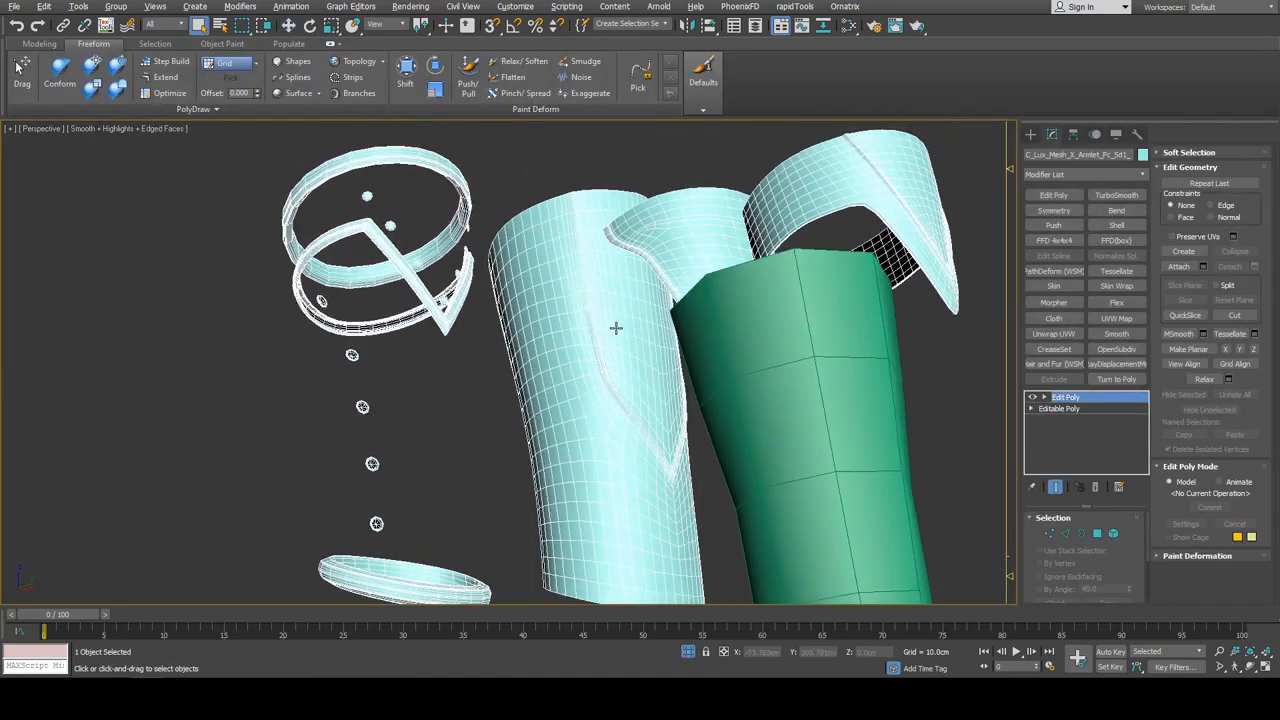
{"action": "middle_click_drag", "start_coordinate": [855, 478], "coordinate": [785, 380]}
{"action": "middle_click_drag", "start_coordinate": [554, 335], "coordinate": [544, 346]}
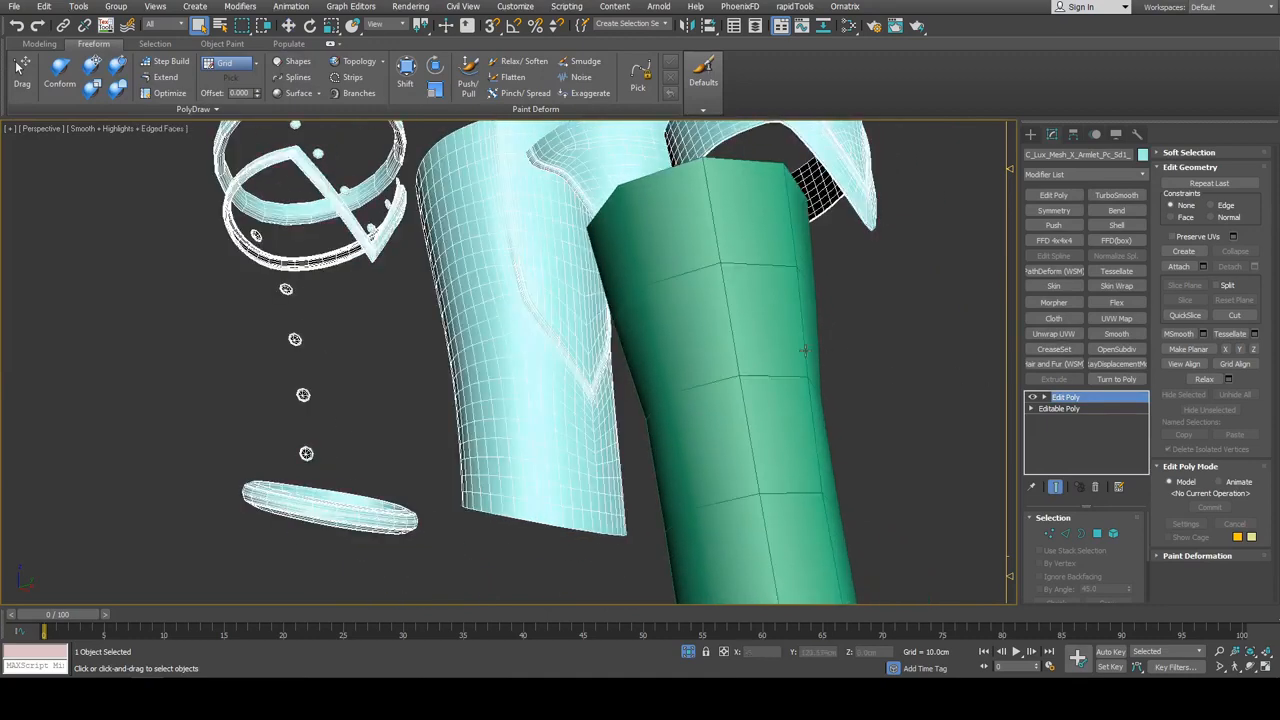
Add a TurboSmooth modifier on top of the cylinder's modifier stack
{"action": "left_click", "coordinate": [770, 325]}
{"action": "left_click", "coordinate": [1115, 196]}
{"action": "middle_click_drag", "start_coordinate": [843, 380], "coordinate": [841, 382]}
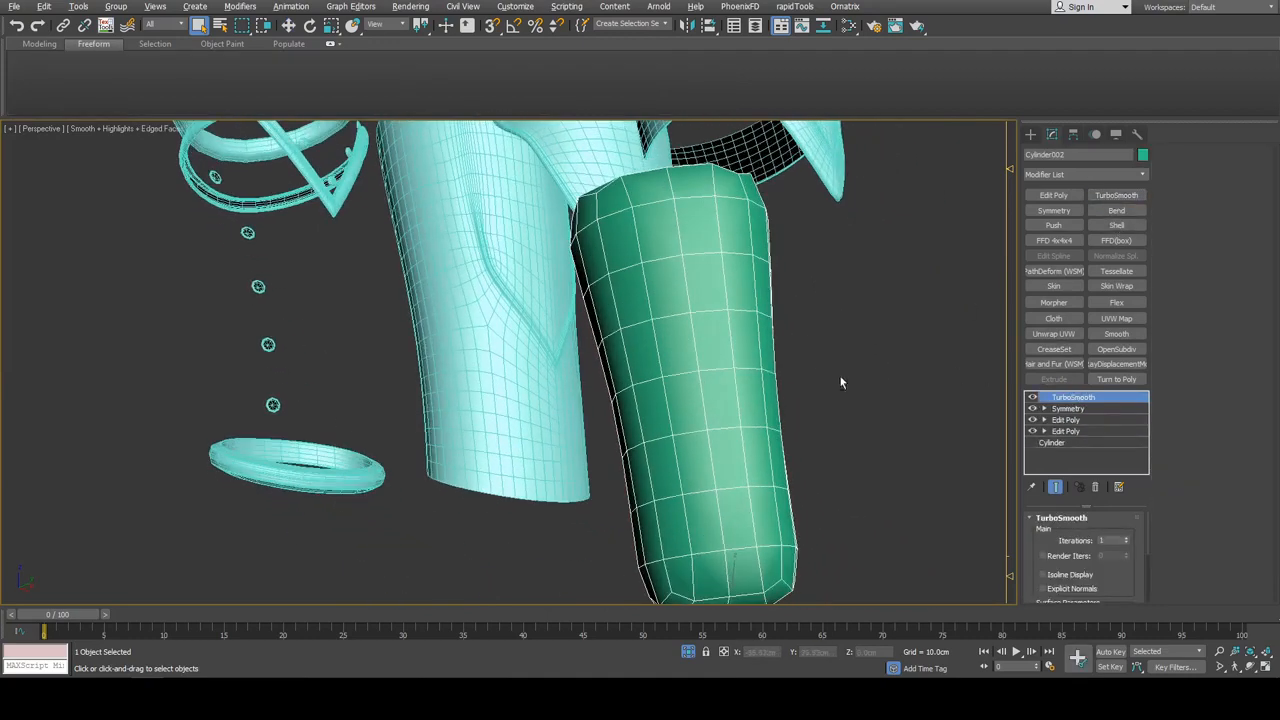
Delete the polygons capping the cylinder's ends in the Edit Poly below Symmetry and return to the TurboSmooth level
{"action": "left_click", "coordinate": [1066, 420]}
{"action": "middle_click_drag", "start_coordinate": [808, 313], "coordinate": [703, 401], "text": "alt"}
{"action": "key", "text": "4"}
{"action": "left_click", "coordinate": [676, 446]}
{"action": "key", "text": "Delete"}
{"action": "left_click", "coordinate": [664, 450]}
{"action": "key", "text": "Delete"}
{"action": "middle_click_drag", "start_coordinate": [664, 450], "coordinate": [728, 338], "text": "alt"}
{"action": "key", "text": "4"}
{"action": "left_click", "coordinate": [1103, 397]}
{"action": "middle_click_drag", "start_coordinate": [891, 429], "coordinate": [837, 396], "text": "alt"}
{"action": "scroll", "coordinate": [860, 396], "scroll_direction": "up", "scroll_amount": 3}
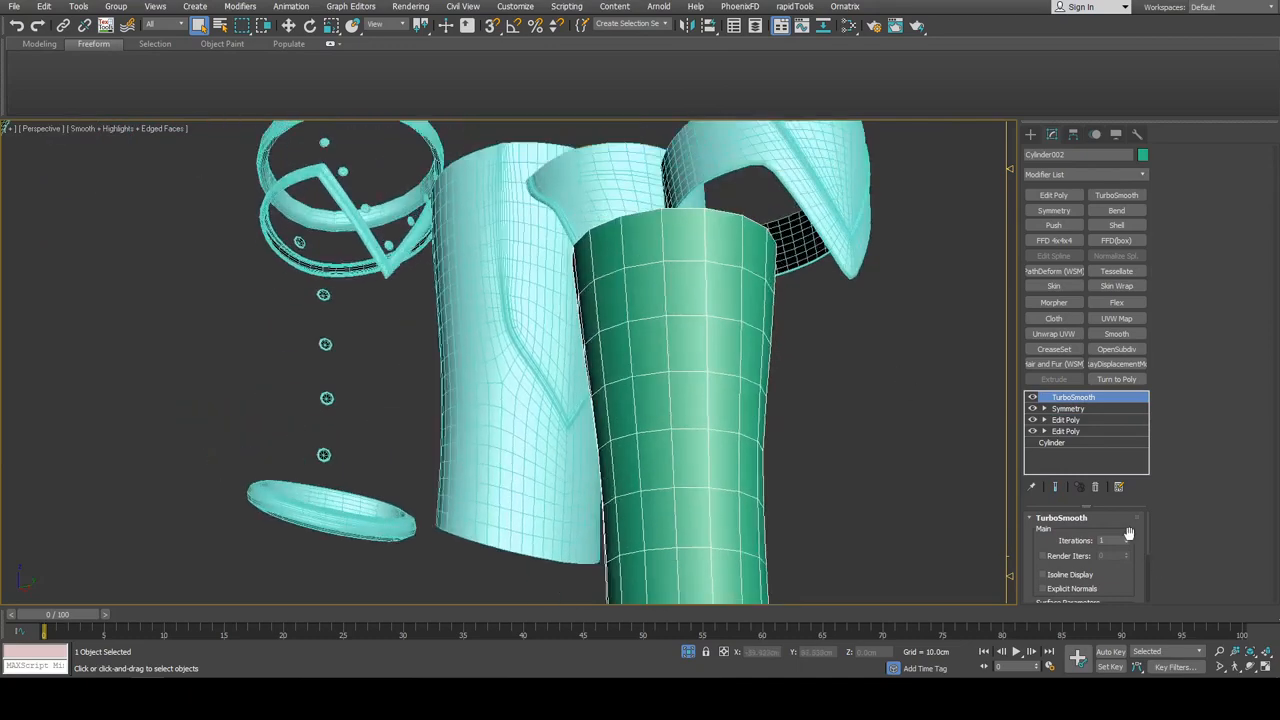
Try 2 TurboSmooth iterations on the cylinder and set the value back to 1
{"action": "left_click", "coordinate": [1128, 538]}
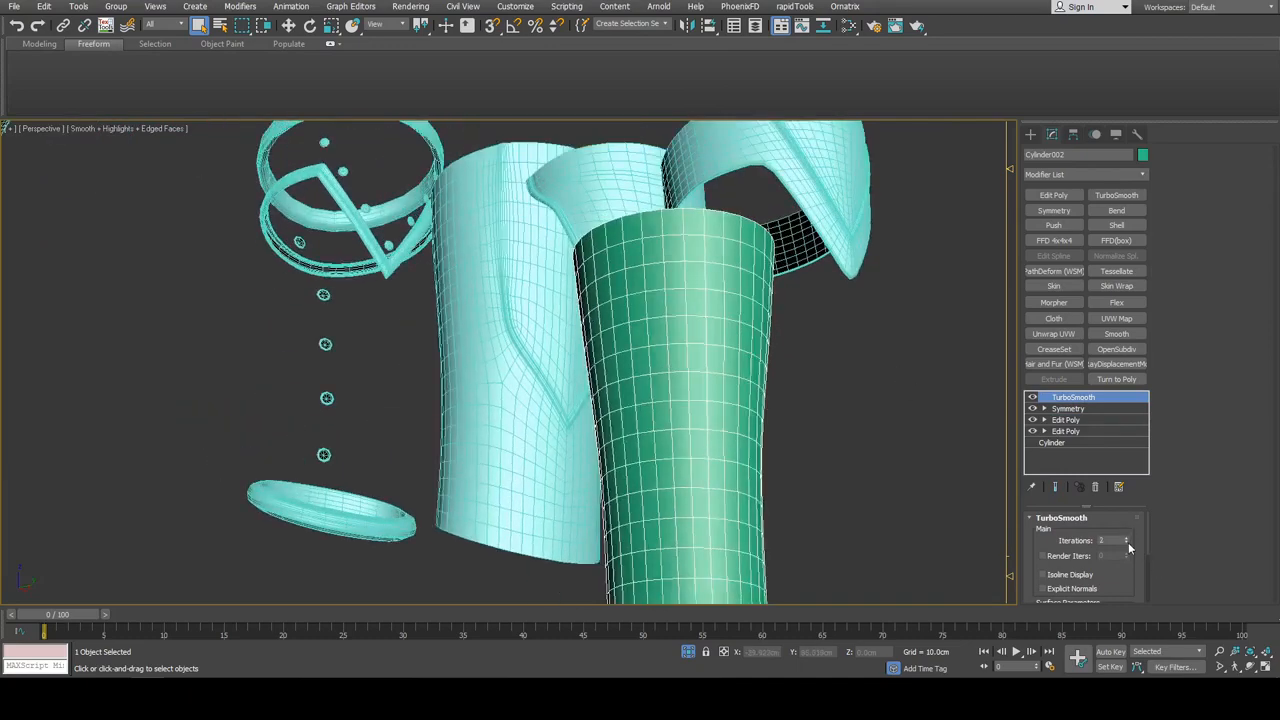
{"action": "left_click", "coordinate": [1128, 543]}
{"action": "middle_click_drag", "start_coordinate": [931, 526], "coordinate": [914, 505]}
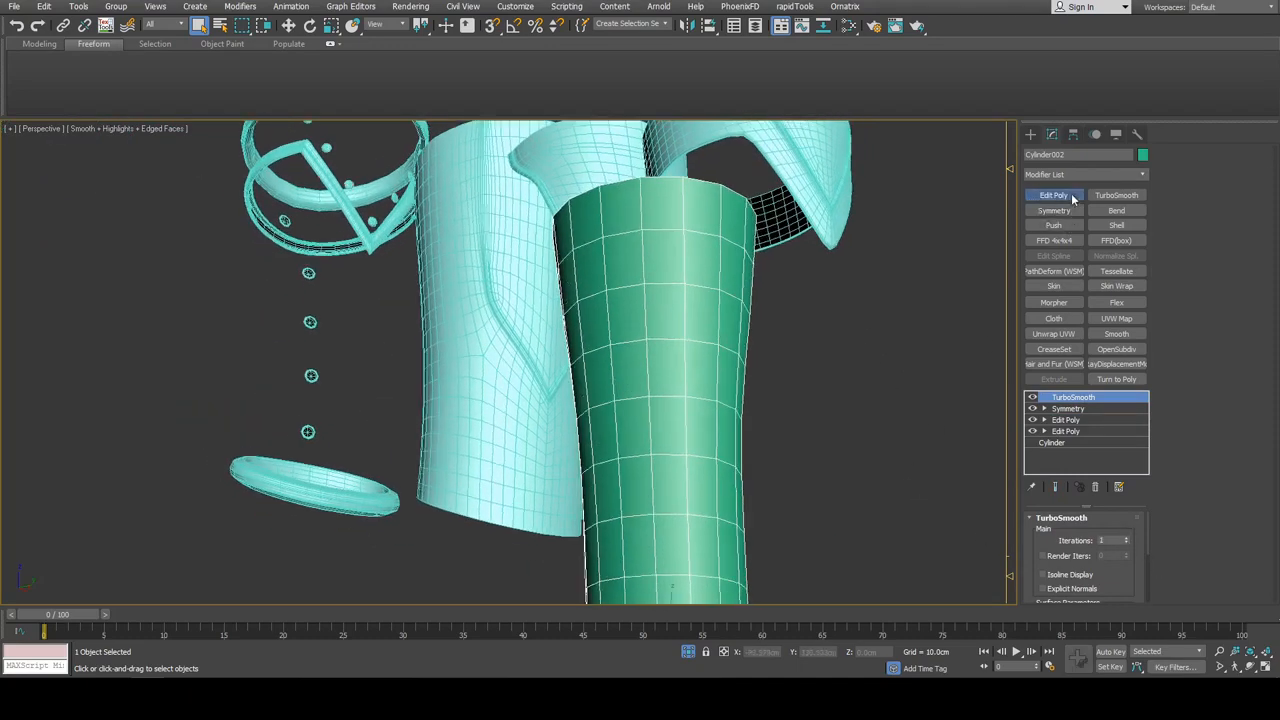
Add an Edit Poly above TurboSmooth, cut a diagonal line across the front faces and shift its middle vertex using the Face constraint
{"action": "left_click", "coordinate": [1055, 195]}
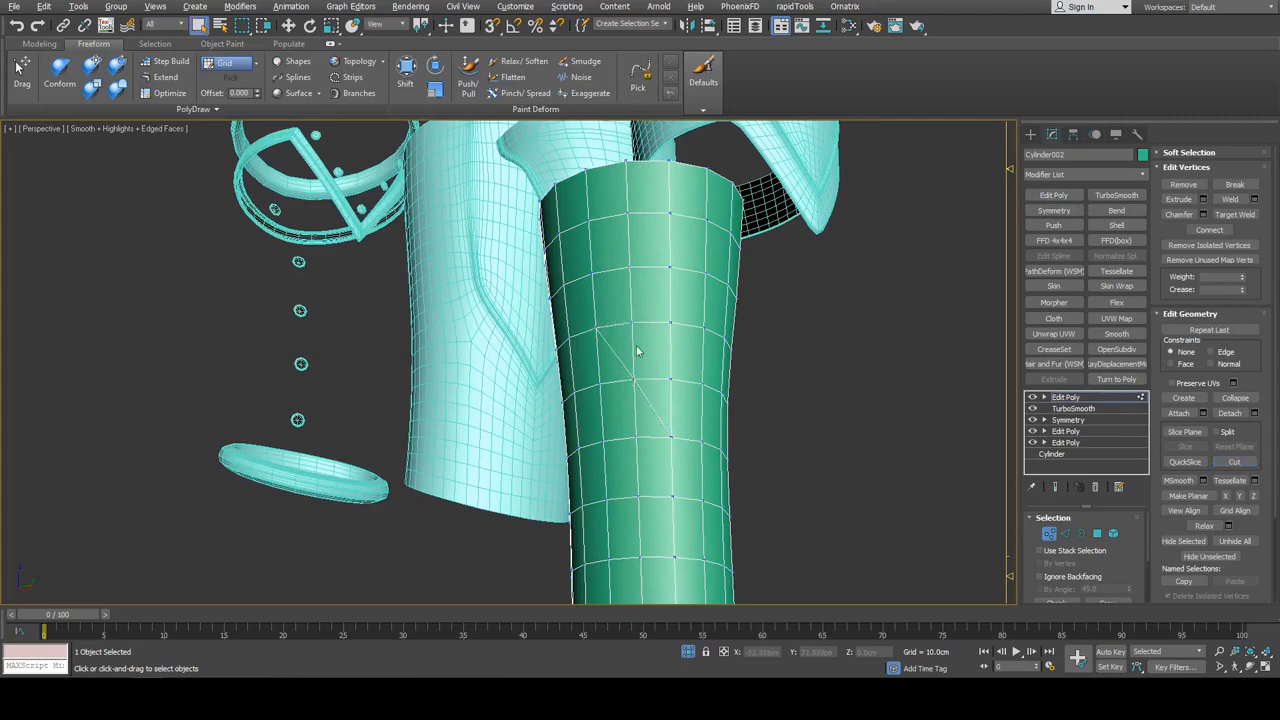
{"action": "key", "text": "w"}
{"action": "scroll", "coordinate": [665, 398], "scroll_direction": "up", "scroll_amount": 3}
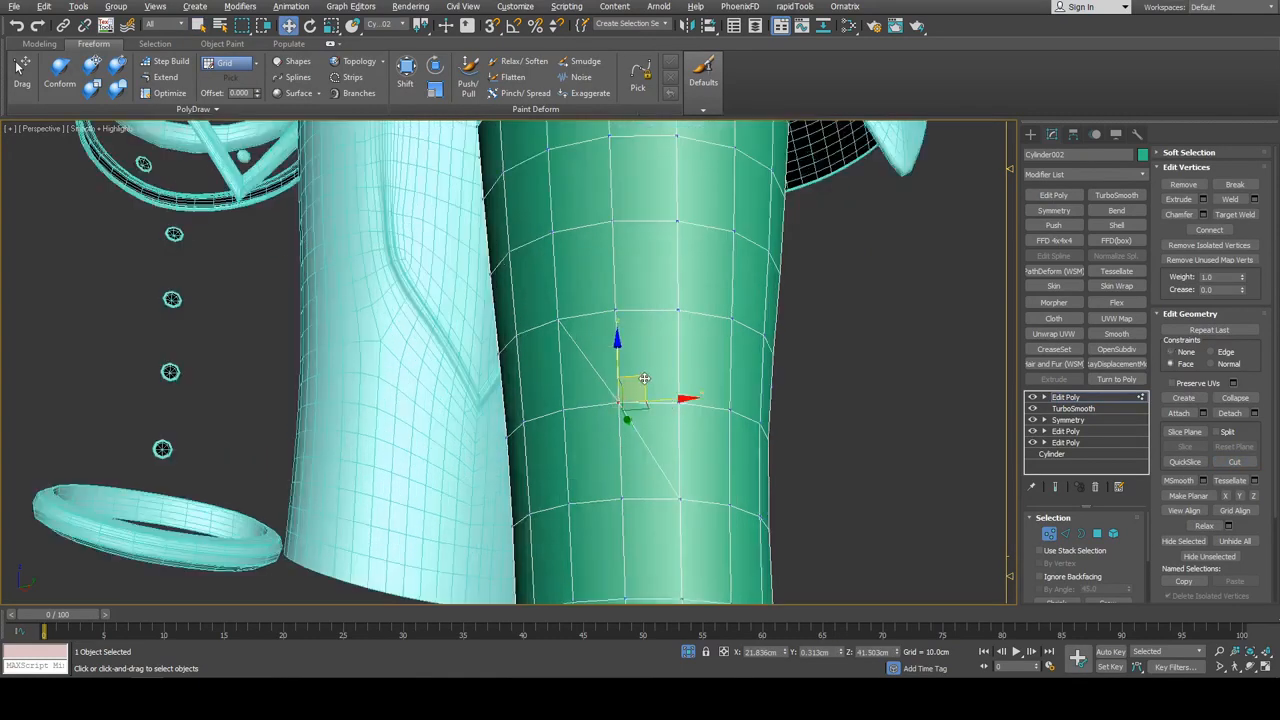
{"action": "left_click_drag", "start_coordinate": [649, 364], "coordinate": [654, 360]}
{"action": "scroll", "coordinate": [664, 361], "scroll_direction": "down", "scroll_amount": 3}
{"action": "key", "text": "1"}
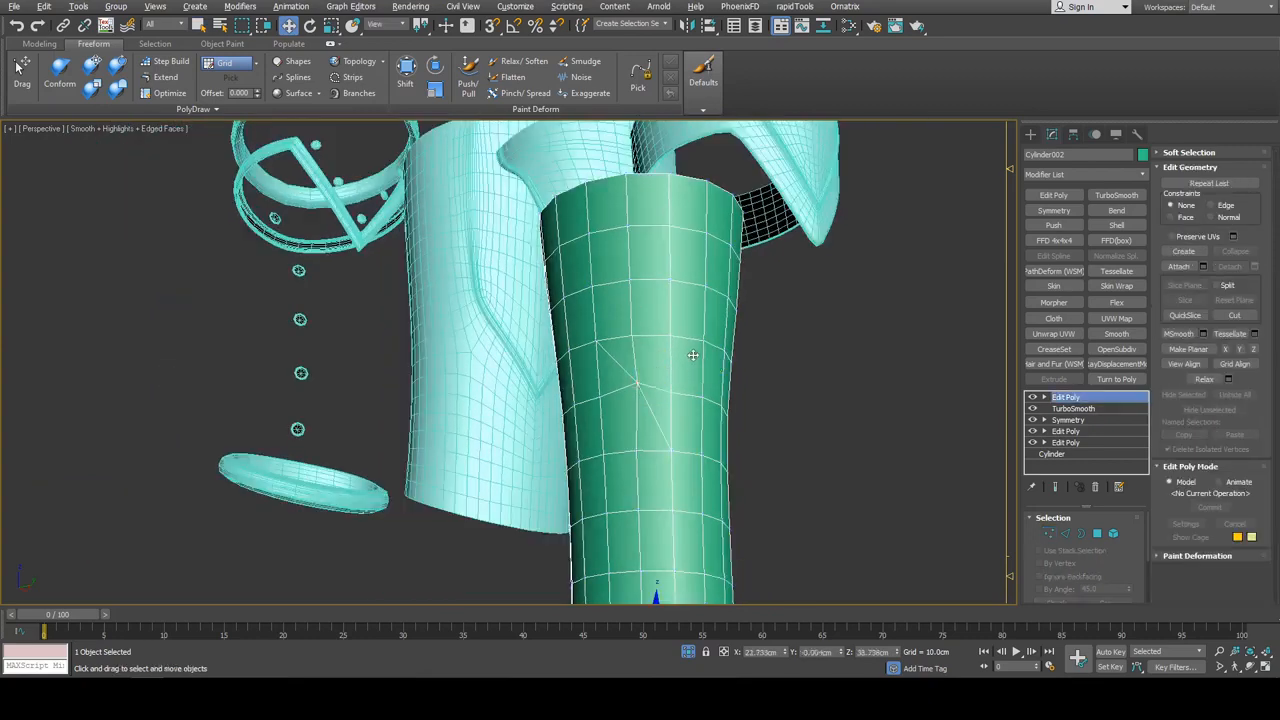
{"action": "key", "text": "q"}
Add another Symmetry modifier on top of the stack and return to the Edit Poly directly beneath it
{"action": "scroll", "coordinate": [684, 368], "scroll_direction": "up", "scroll_amount": 2}
{"action": "scroll", "coordinate": [688, 383], "scroll_direction": "down", "scroll_amount": 2}
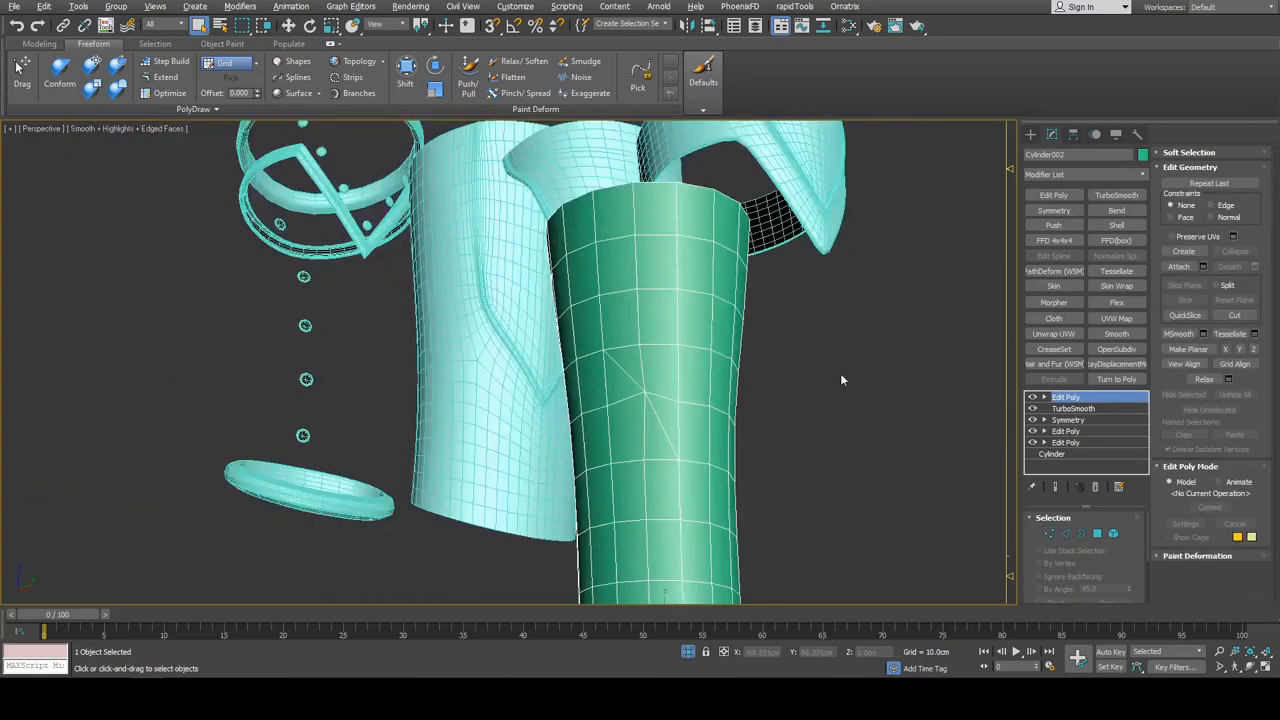
{"action": "left_click", "coordinate": [1055, 211]}
{"action": "middle_click_drag", "start_coordinate": [872, 470], "coordinate": [928, 438], "text": "alt"}
{"action": "left_click", "coordinate": [1066, 409]}
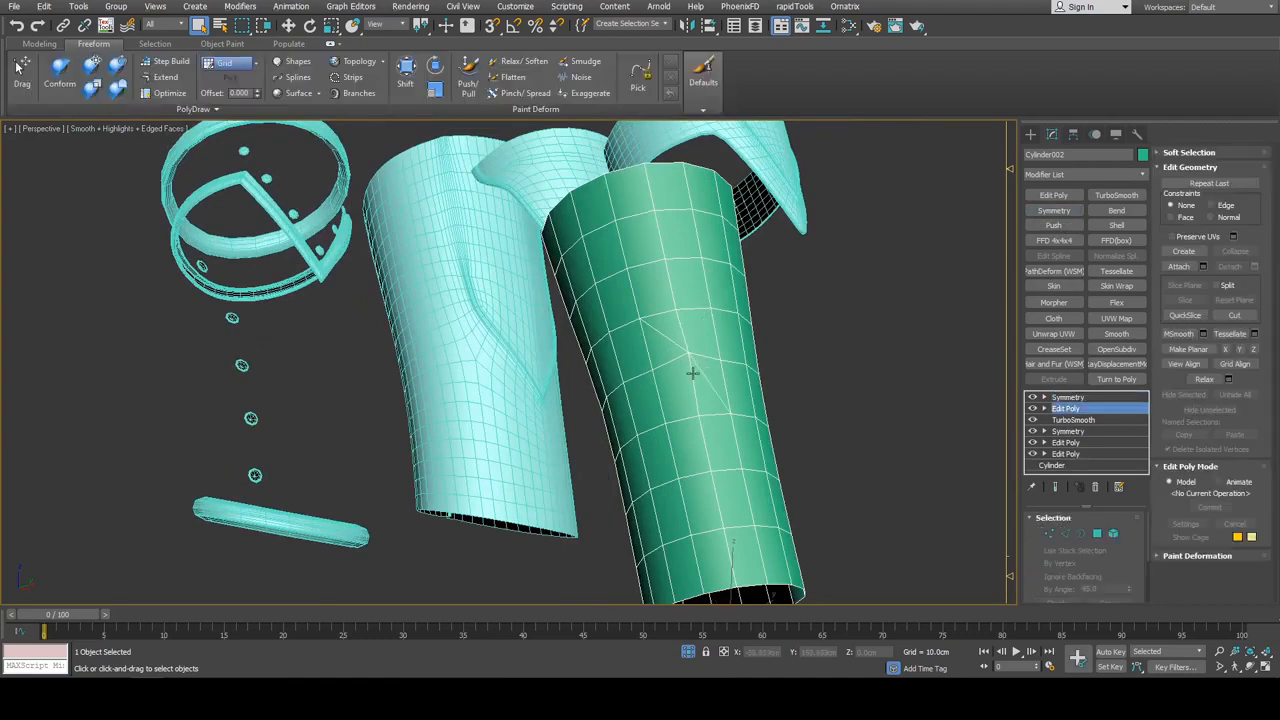
Extend the cut line outward across the front faces and reshape it into a curve running down to the V's tip
{"action": "key", "text": "1"}
{"action": "key", "text": "2"}
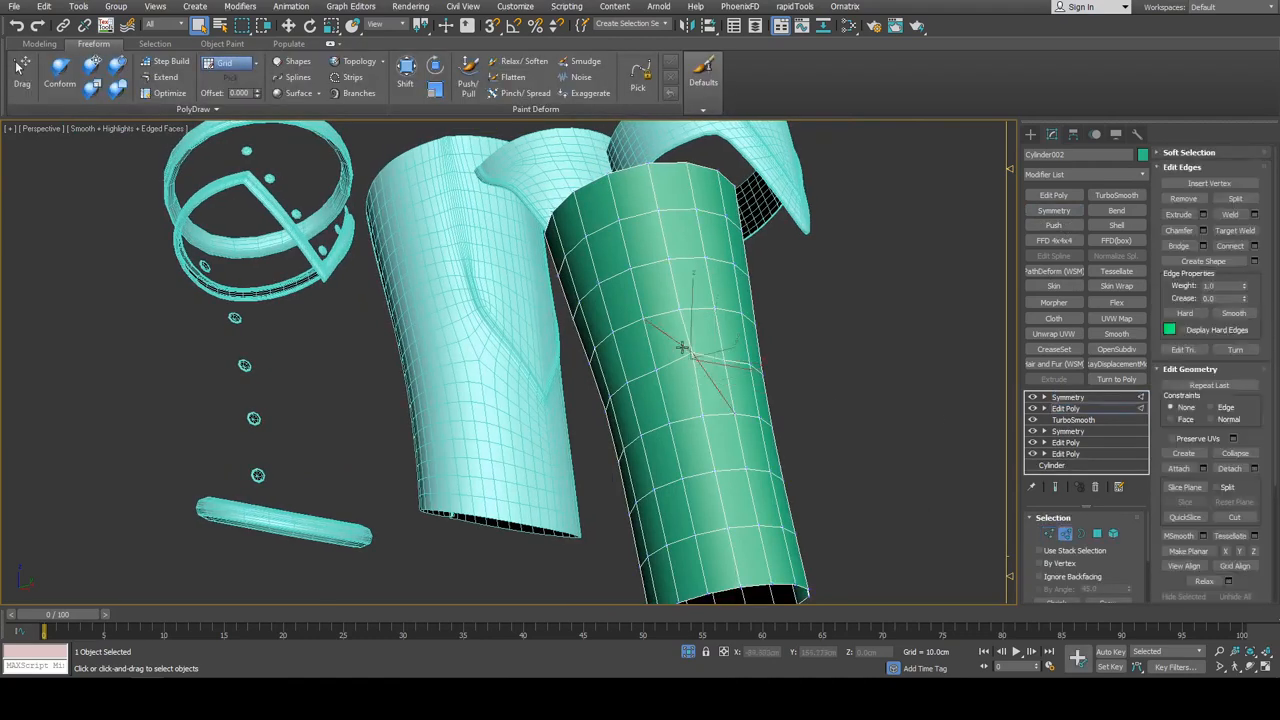
{"action": "scroll", "coordinate": [680, 347], "scroll_direction": "up", "scroll_amount": 3}
{"action": "left_click", "coordinate": [703, 352]}
{"action": "key", "text": "1"}
{"action": "key", "text": "alt+c"}
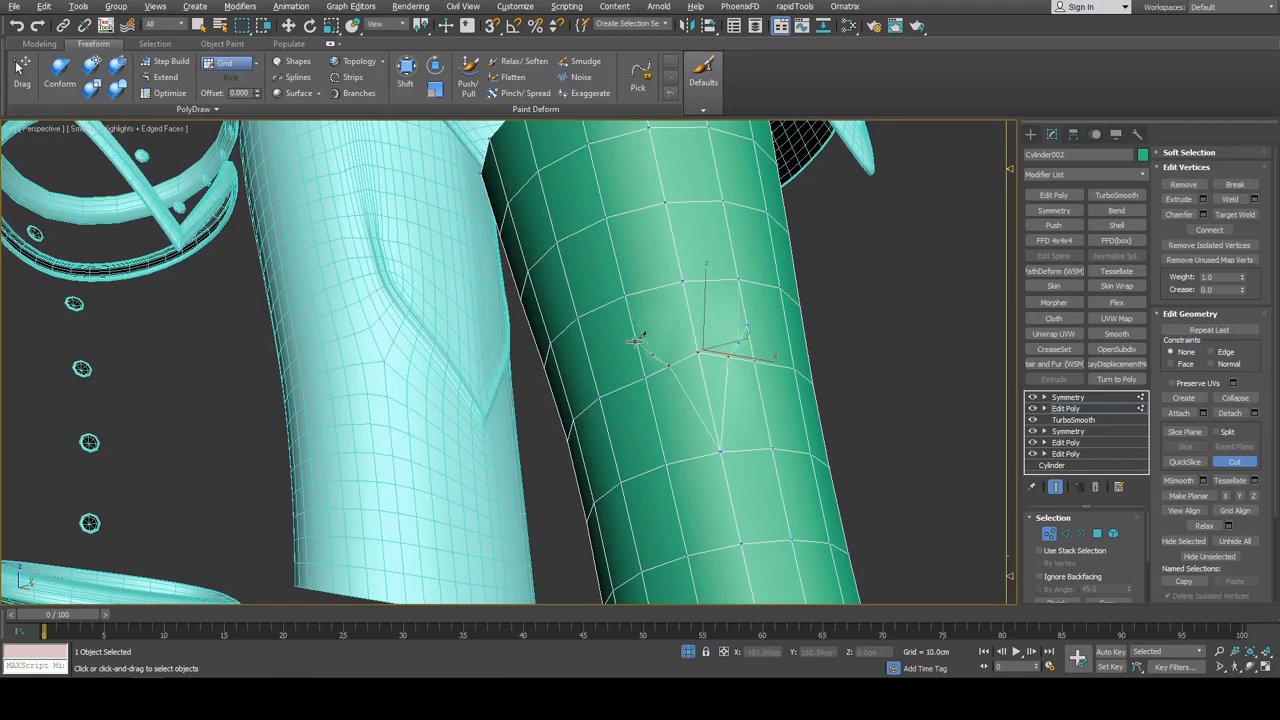
{"action": "middle_click_drag", "start_coordinate": [602, 336], "coordinate": [605, 320], "text": "alt"}
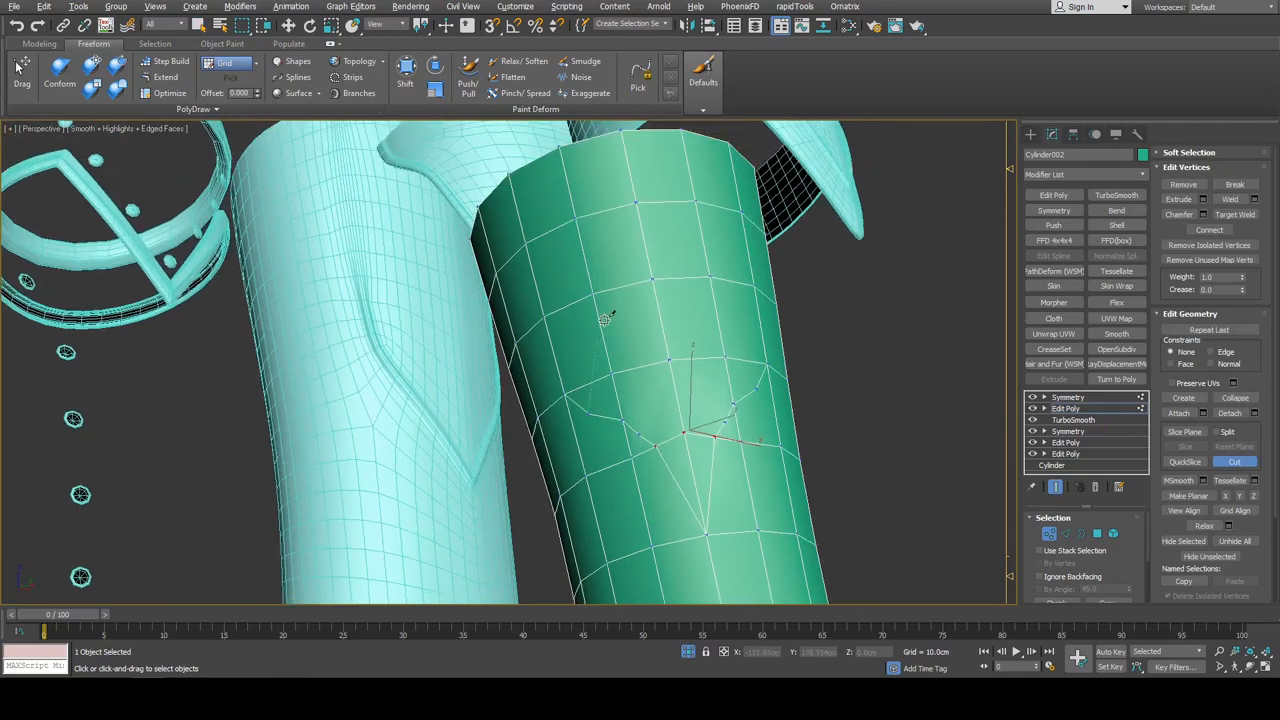
Cut connecting edges from the V line's bends and outer corner to neighbouring vertices, and adjust a vertex using the Face constraint
{"action": "right_click", "coordinate": [689, 375]}
{"action": "middle_click_drag", "start_coordinate": [689, 375], "coordinate": [671, 398], "text": "alt"}
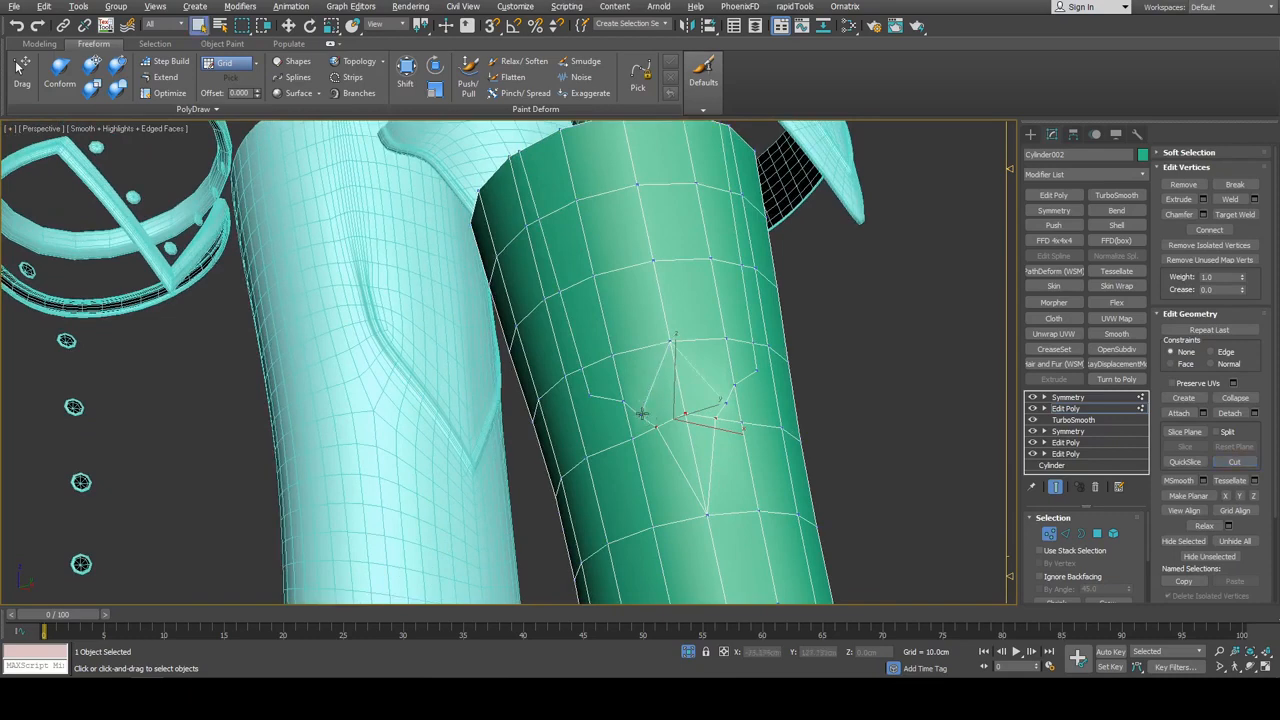
{"action": "key", "text": "w"}
{"action": "scroll", "coordinate": [641, 413], "scroll_direction": "up", "scroll_amount": 3}
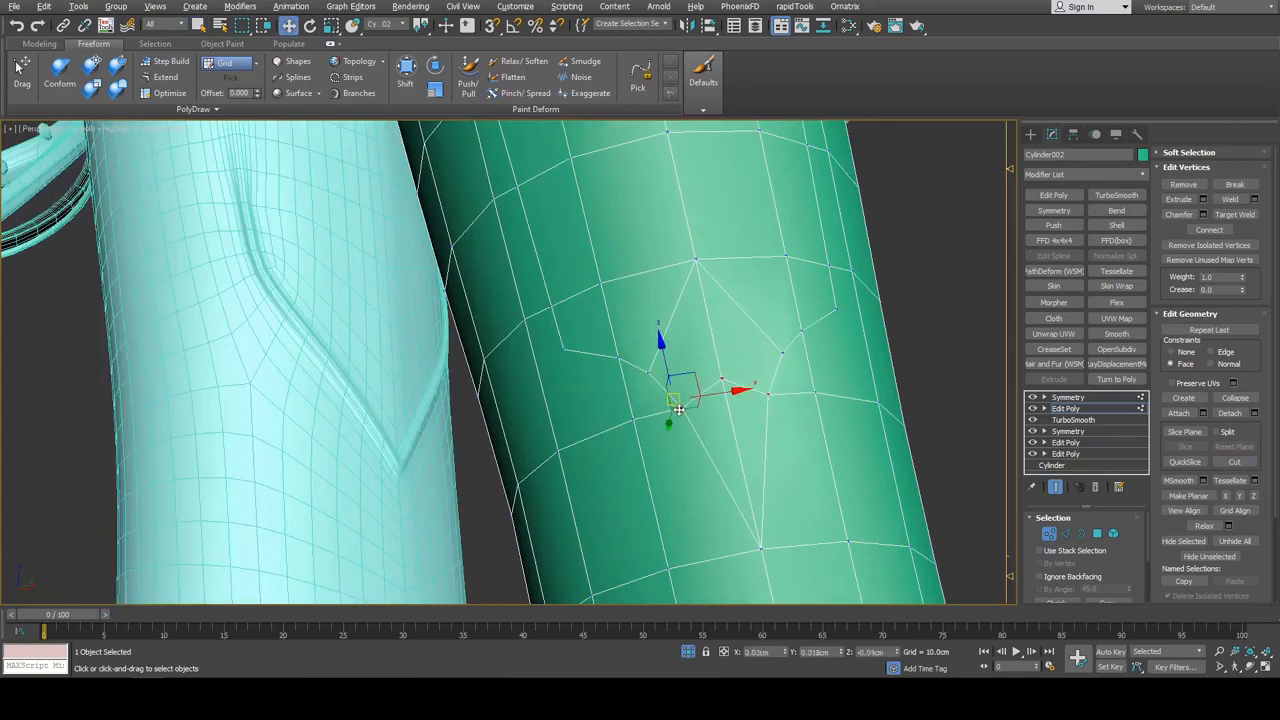
{"action": "key", "text": "q"}
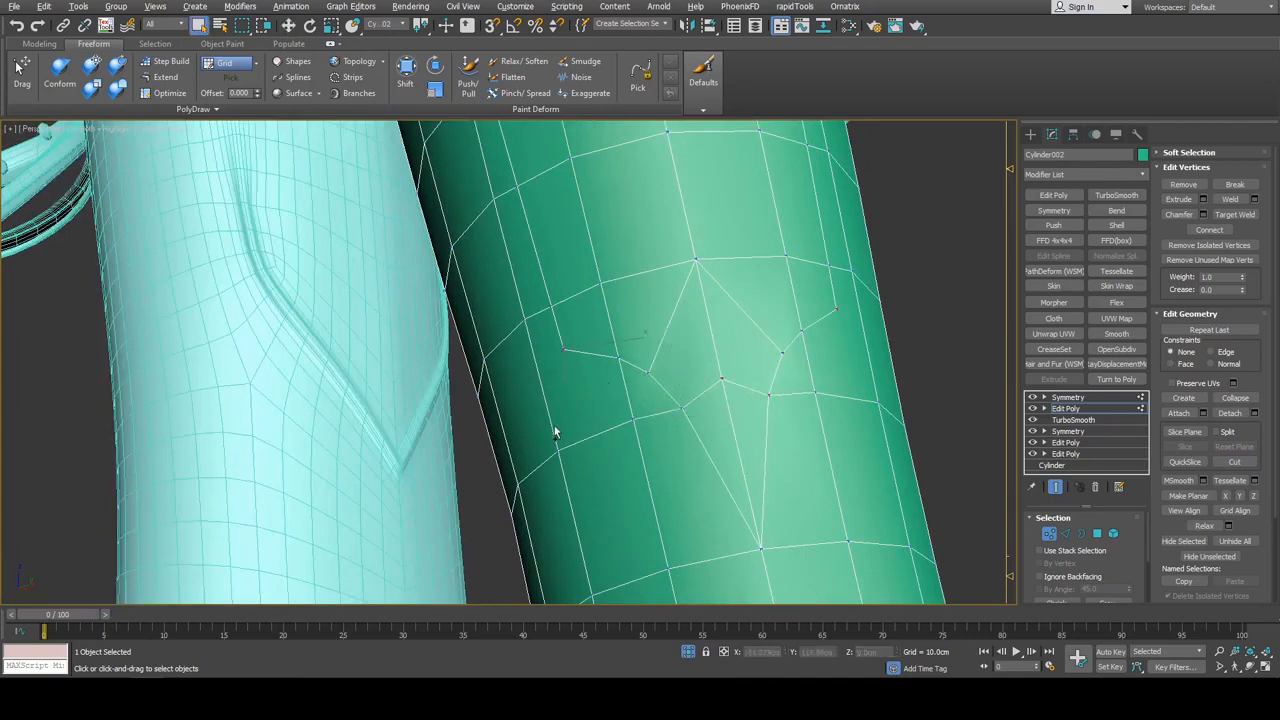
{"action": "scroll", "coordinate": [760, 380], "scroll_direction": "down", "scroll_amount": 4}
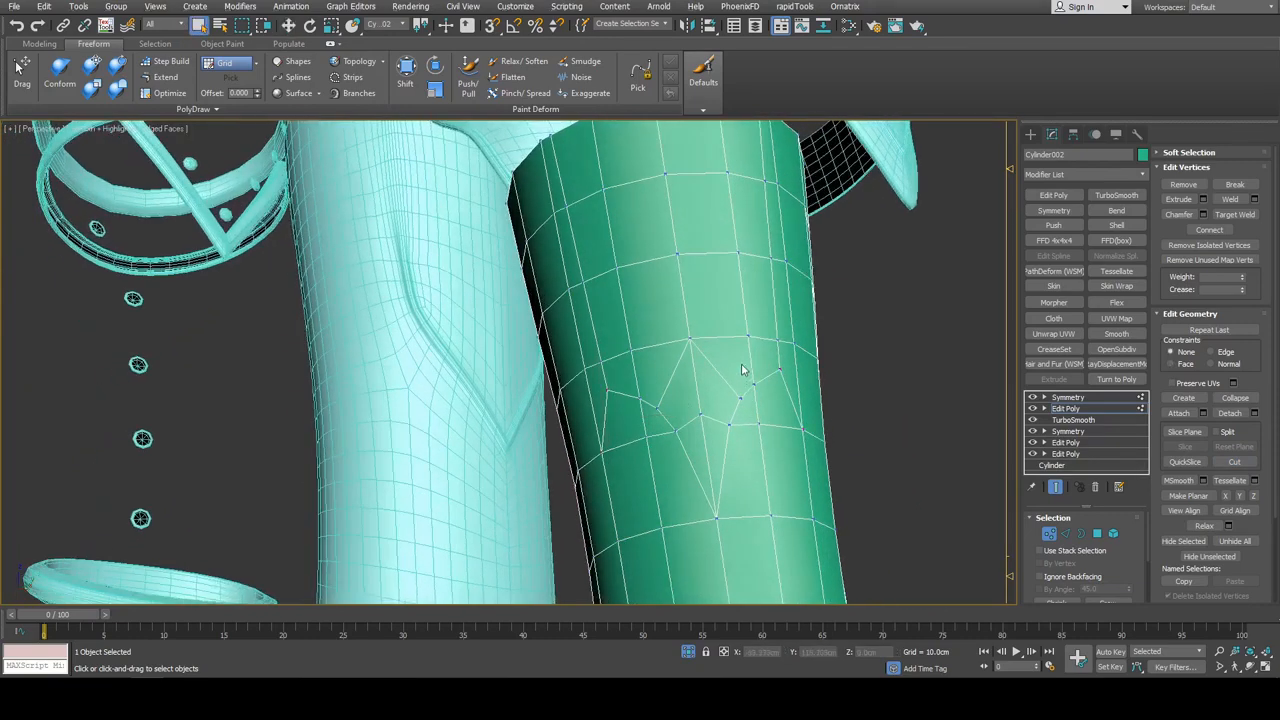
Select the polygons enclosed by the V line on one half of the cylinder, up to its upper rim
{"action": "key", "text": "4"}
{"action": "left_click", "coordinate": [699, 427]}
{"action": "left_click", "coordinate": [682, 396], "text": "ctrl"}
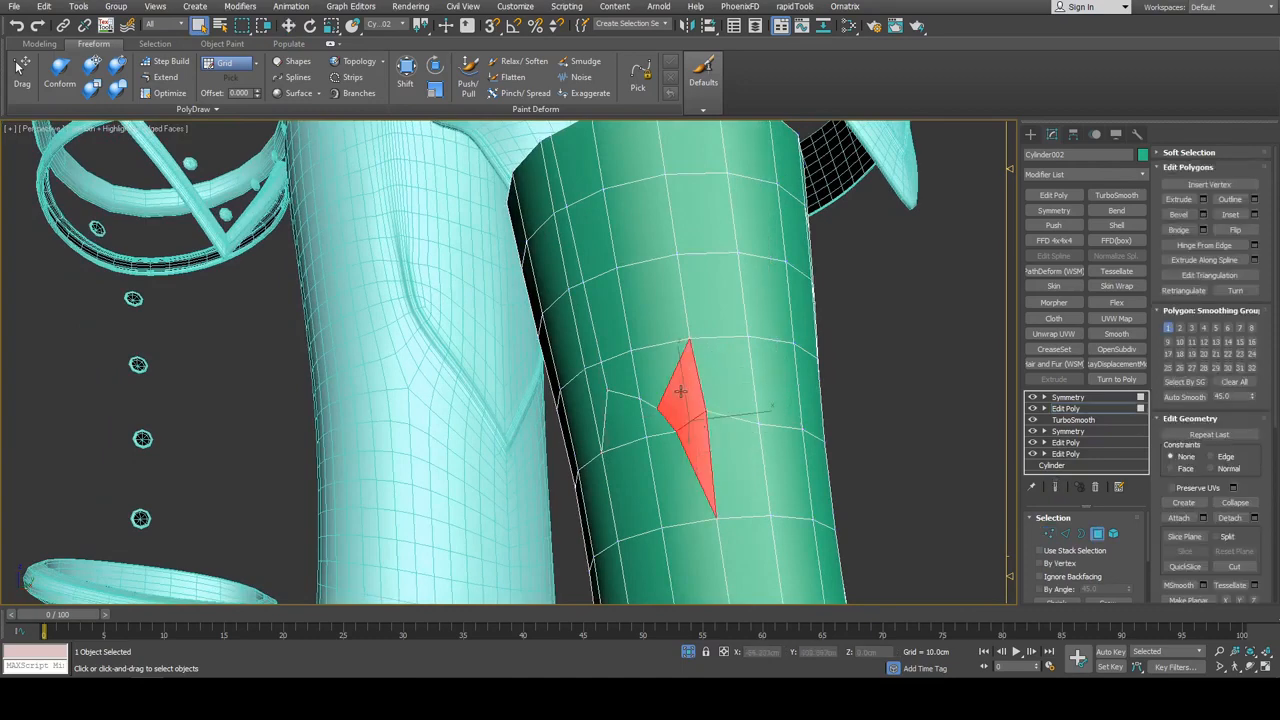
{"action": "left_click", "coordinate": [648, 365], "text": "ctrl"}
{"action": "left_click", "coordinate": [620, 369], "text": "ctrl"}
{"action": "left_click", "coordinate": [612, 329], "text": "ctrl"}
{"action": "left_click", "coordinate": [592, 235], "text": "ctrl"}
{"action": "left_click", "coordinate": [577, 165], "text": "ctrl"}
{"action": "left_click", "coordinate": [629, 156], "text": "ctrl"}
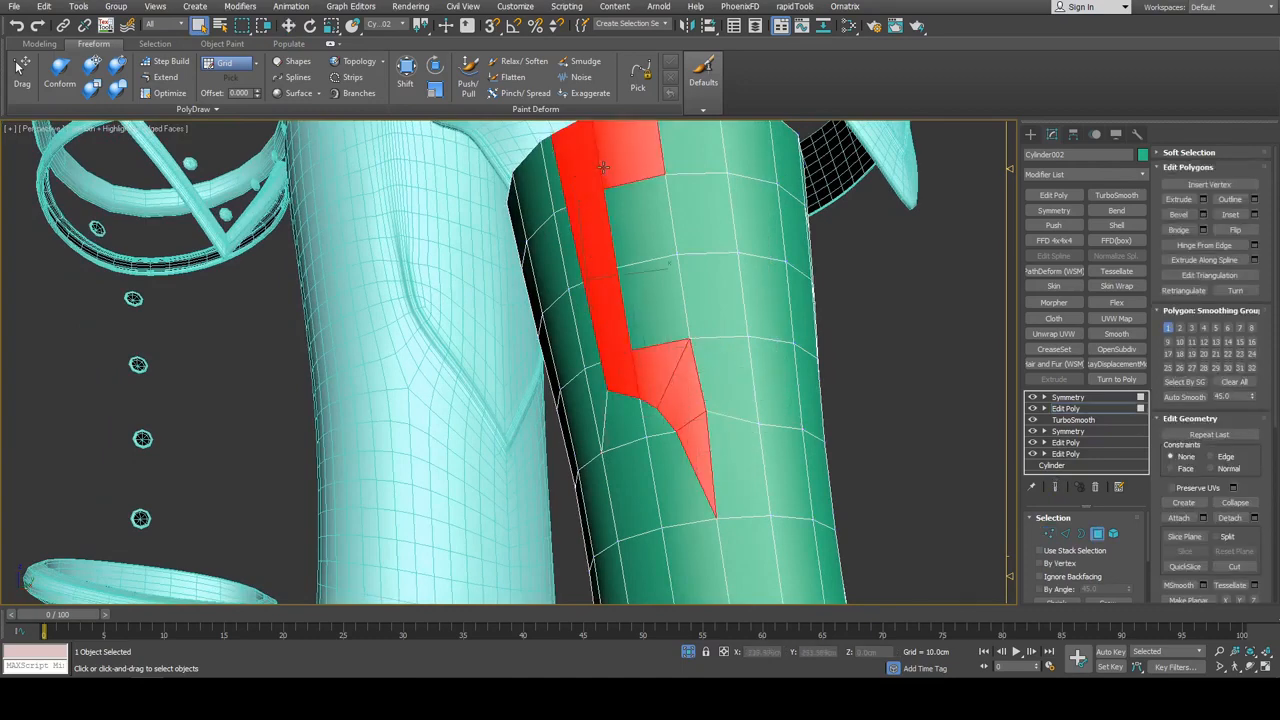
{"action": "left_click", "coordinate": [641, 222], "text": "ctrl"}
{"action": "left_click", "coordinate": [655, 302], "text": "ctrl"}
Try to inset the selected polygons, undo it and leave the polygon level
{"action": "mouse_move", "coordinate": [655, 302]}
{"action": "middle_mouse_down"}
{"action": "mouse_move", "coordinate": [672, 366]}
{"action": "mouse_move", "coordinate": [689, 334]}
{"action": "mouse_move", "coordinate": [679, 346]}
{"action": "middle_mouse_up"}
{"action": "left_click_drag", "start_coordinate": [693, 375], "coordinate": [695, 377]}
{"action": "key", "text": "ctrl+z"}
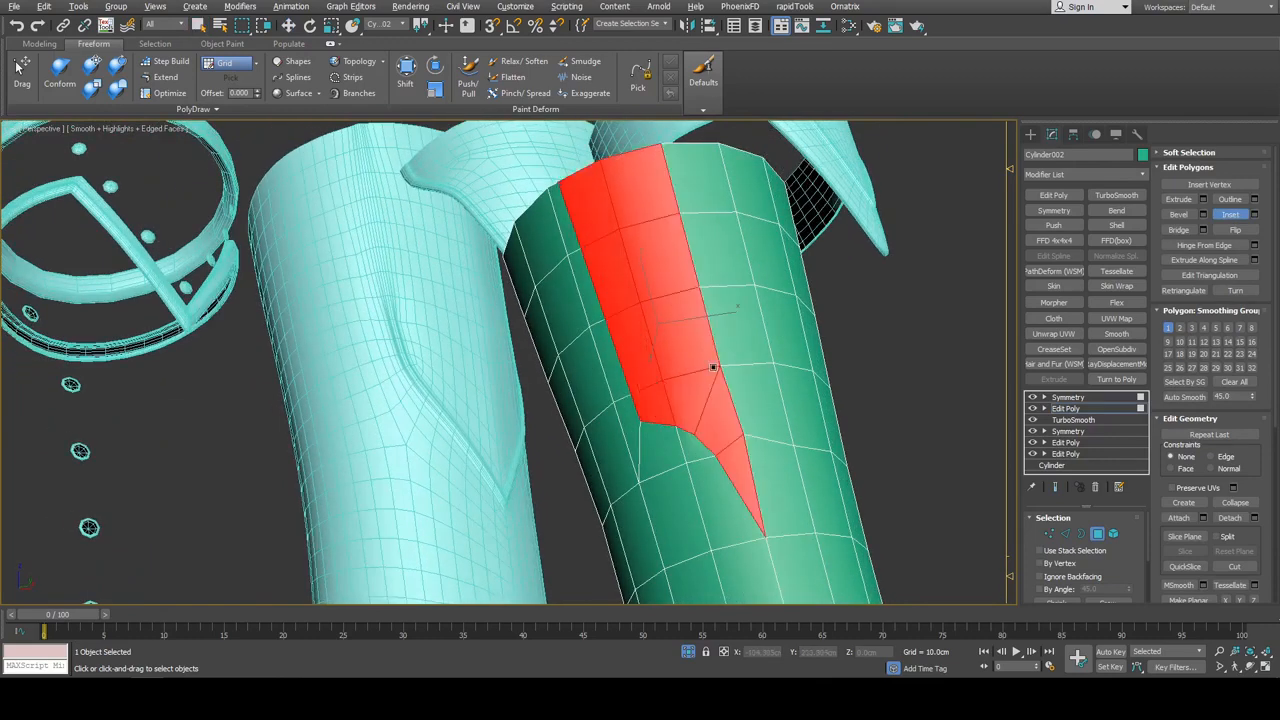
{"action": "key", "text": "4"}
Add an Edit Poly above the upper Symmetry and bevel the V-shaped polygons as a group with 0 height and -0.03 cm outline
{"action": "left_click", "coordinate": [1081, 397]}
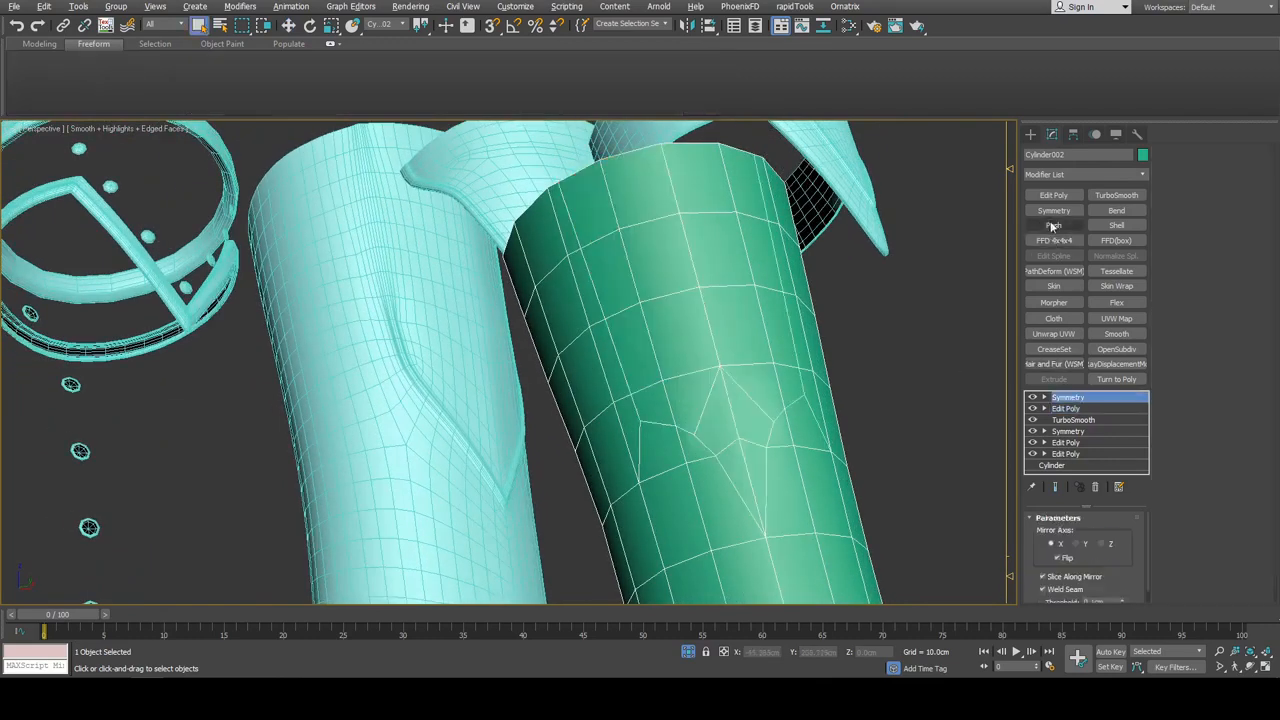
{"action": "middle_click_drag", "start_coordinate": [742, 396], "coordinate": [786, 211], "text": "alt"}
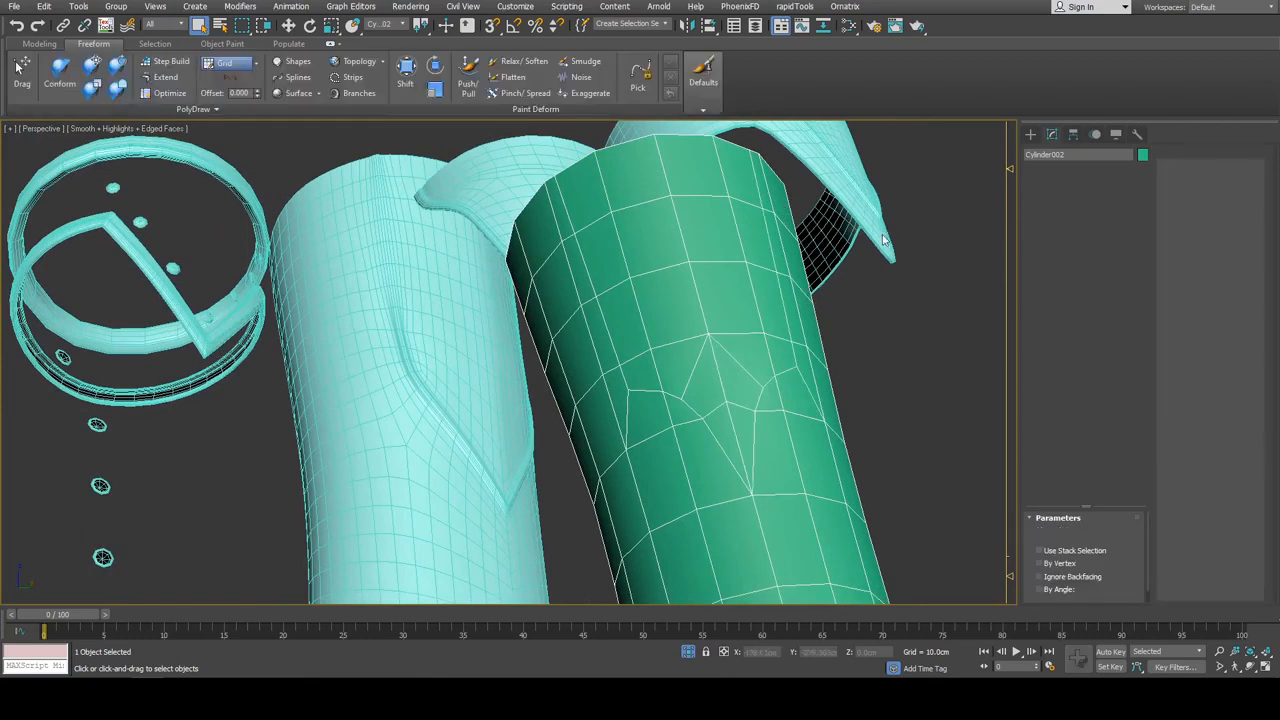
{"action": "key", "text": "4"}
{"action": "key", "text": "ctrl+shift+b"}
{"action": "left_click_drag", "start_coordinate": [713, 357], "coordinate": [712, 357]}
{"action": "middle_click_drag", "start_coordinate": [878, 416], "coordinate": [708, 390], "text": "alt"}
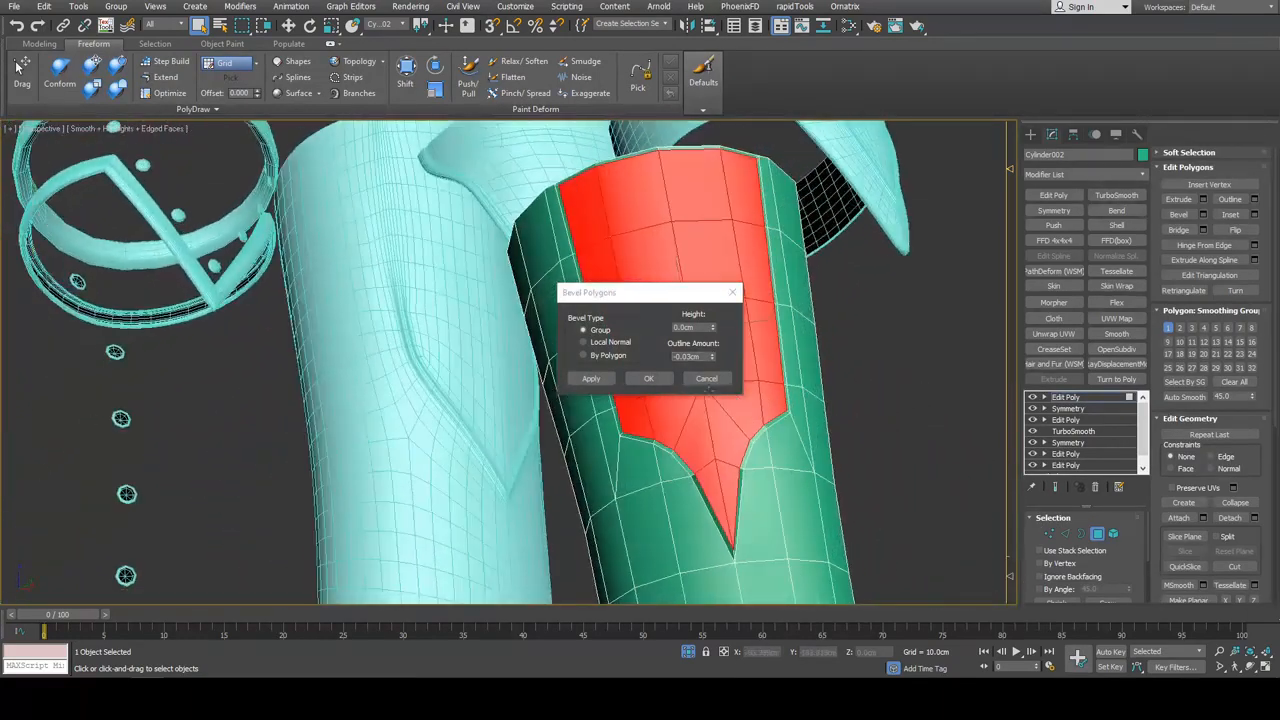
{"action": "left_click", "coordinate": [654, 379]}
Adjust the vertices at the tip of the V so the narrow border strip runs evenly around it
{"action": "scroll", "coordinate": [685, 355], "scroll_direction": "up", "scroll_amount": 4}
{"action": "key", "text": "1"}
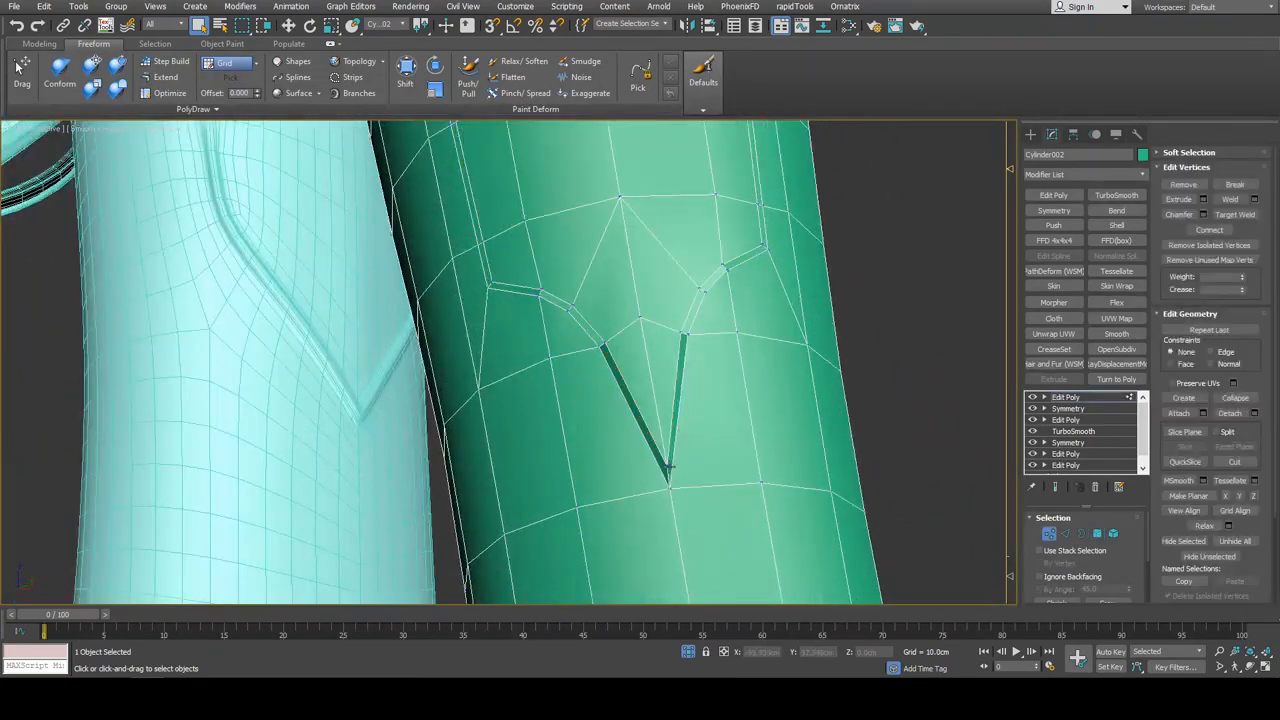
{"action": "scroll", "coordinate": [676, 436], "scroll_direction": "up", "scroll_amount": 4}
{"action": "scroll", "coordinate": [676, 436], "scroll_direction": "down", "scroll_amount": 5}
{"action": "middle_click_drag", "start_coordinate": [676, 436], "coordinate": [704, 418], "text": "alt"}
{"action": "key", "text": "w"}
{"action": "scroll", "coordinate": [623, 394], "scroll_direction": "down", "scroll_amount": 2}
{"action": "middle_click_drag", "start_coordinate": [599, 329], "coordinate": [692, 350]}
{"action": "key", "text": "q"}
Clean up the border strip at the cylinder's upper rim by welding its corner vertices and removing the leftover edges along the rim
{"action": "middle_click_drag", "start_coordinate": [692, 350], "coordinate": [646, 373]}
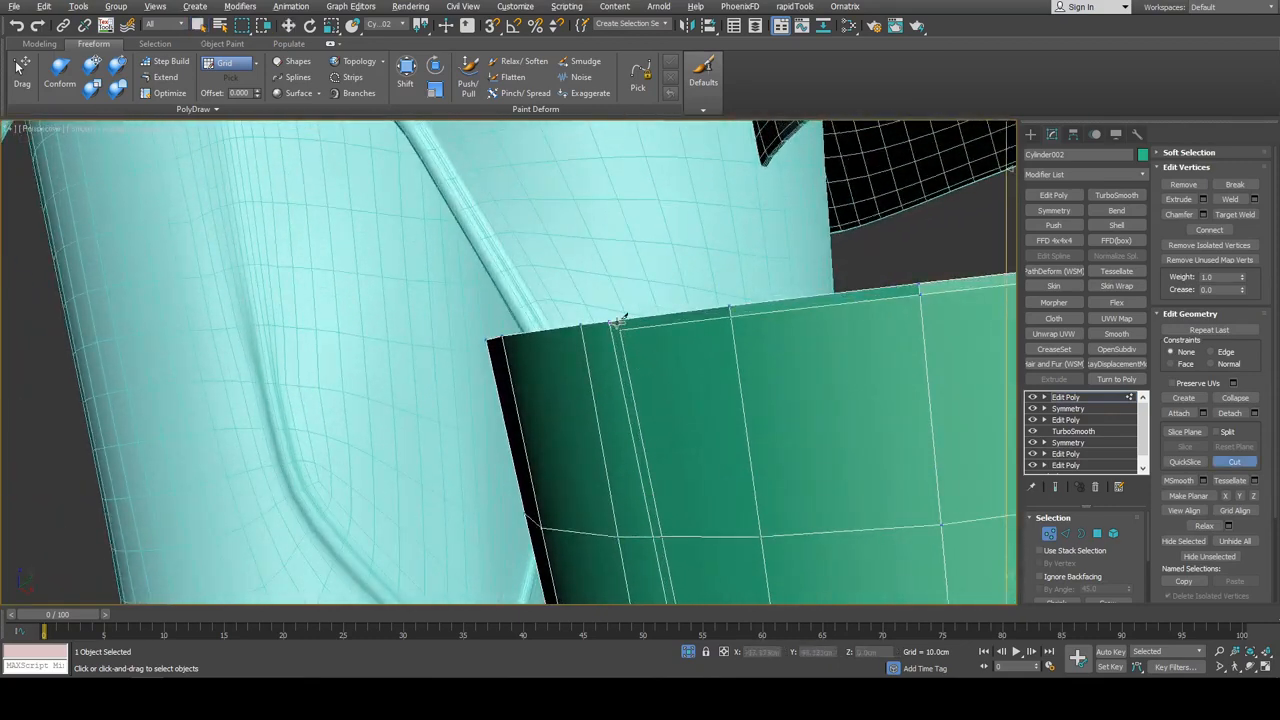
{"action": "middle_click_drag", "start_coordinate": [835, 305], "coordinate": [747, 350], "text": "alt"}
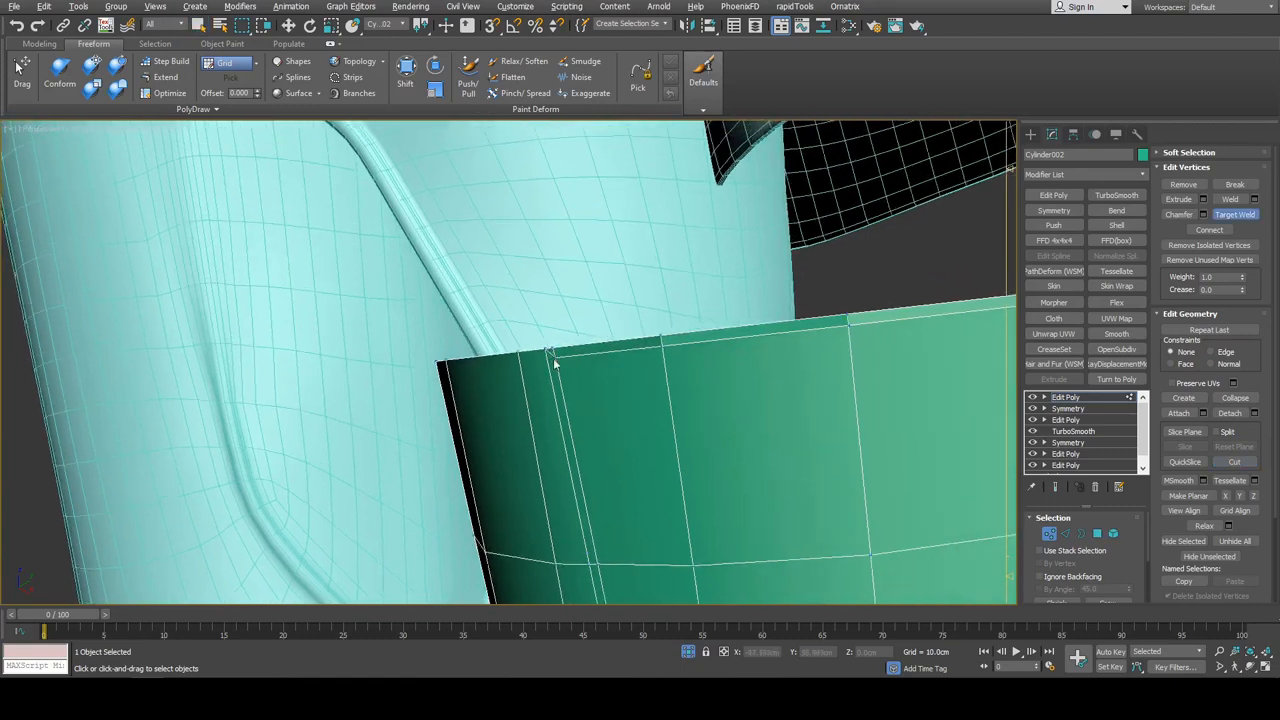
{"action": "middle_click_drag", "start_coordinate": [548, 350], "coordinate": [620, 348], "text": "alt"}
{"action": "key", "text": "2"}
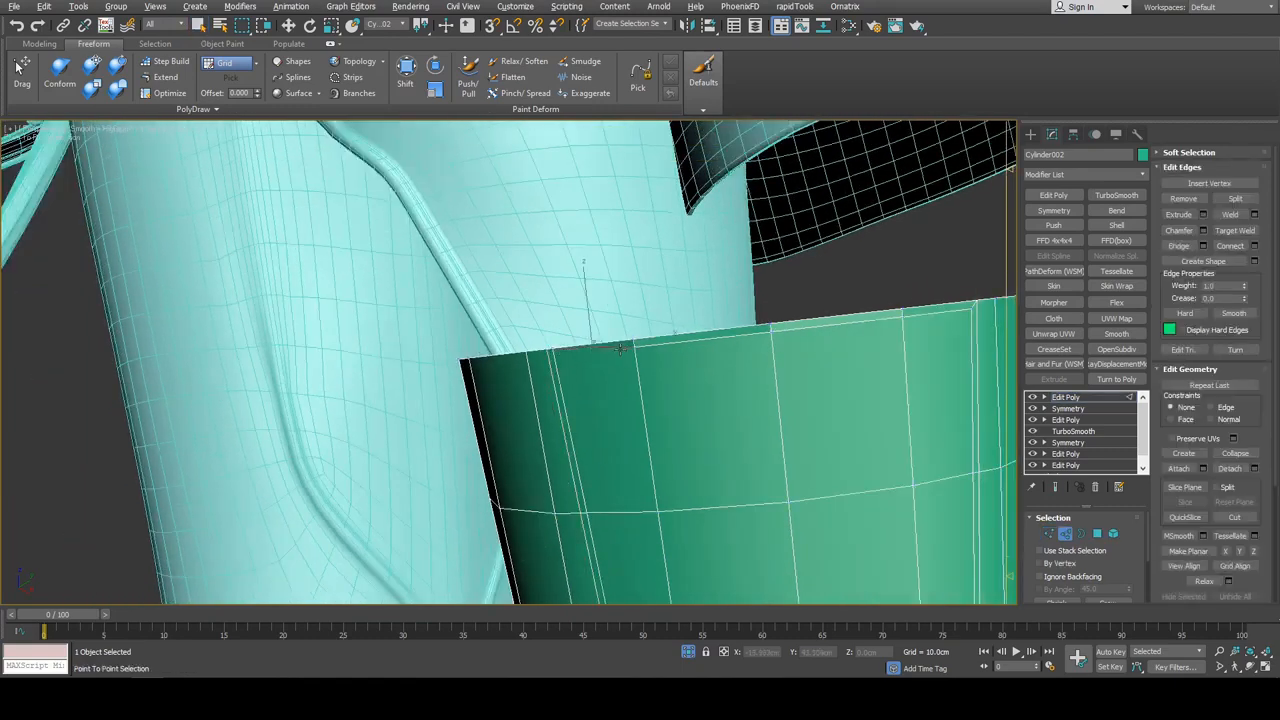
{"action": "left_click", "coordinate": [957, 313]}
{"action": "left_click", "coordinate": [1178, 199]}
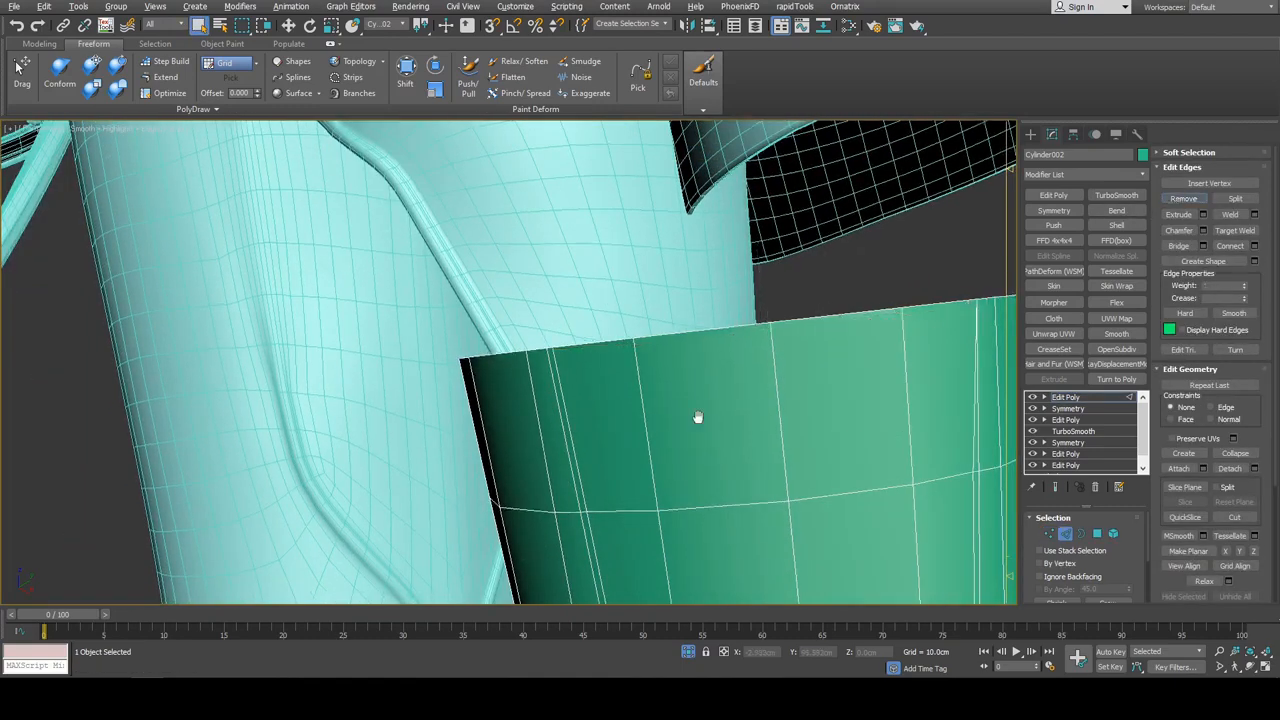
Raise the narrow border strip around the V with a Local Normal bevel and 0 outline amount
{"action": "middle_click_drag", "start_coordinate": [698, 417], "coordinate": [695, 335]}
{"action": "key", "text": "1"}
{"action": "middle_click_drag", "start_coordinate": [580, 424], "coordinate": [783, 347], "text": "alt"}
{"action": "key", "text": "ctrl+shift+b"}
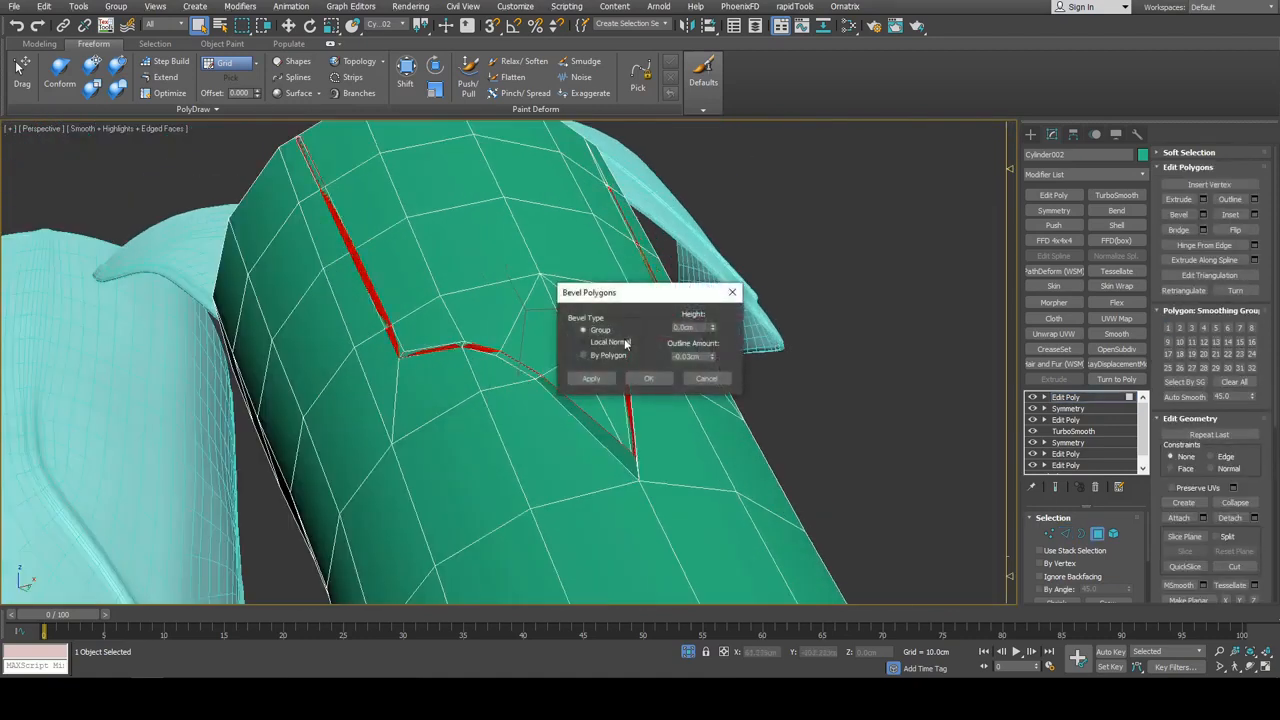
{"action": "right_click", "coordinate": [714, 354]}
{"action": "left_click", "coordinate": [713, 326]}
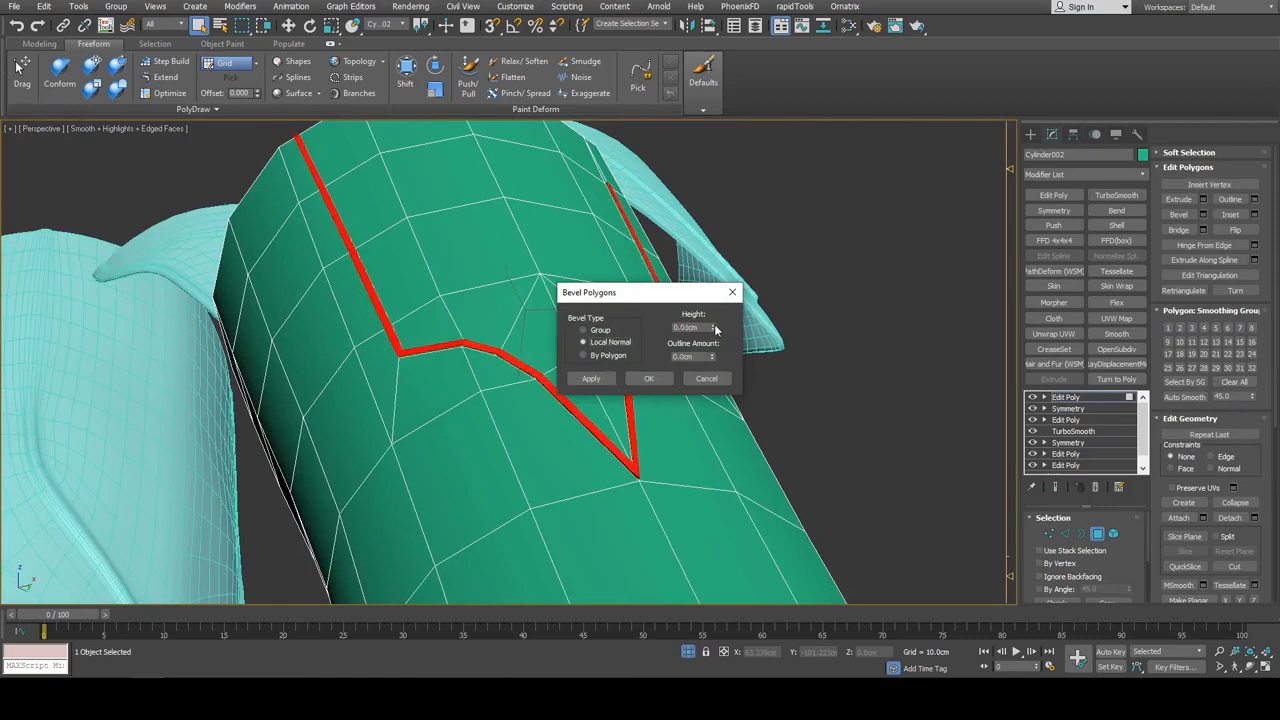
{"action": "left_click", "coordinate": [713, 326]}
{"action": "left_click", "coordinate": [713, 326]}
{"action": "left_click", "coordinate": [650, 379]}
{"action": "key", "text": "4"}
Compare the new V-shaped ridge with the original sleeve's ridge in shading without edges
{"action": "scroll", "coordinate": [702, 368], "scroll_direction": "down", "scroll_amount": 4}
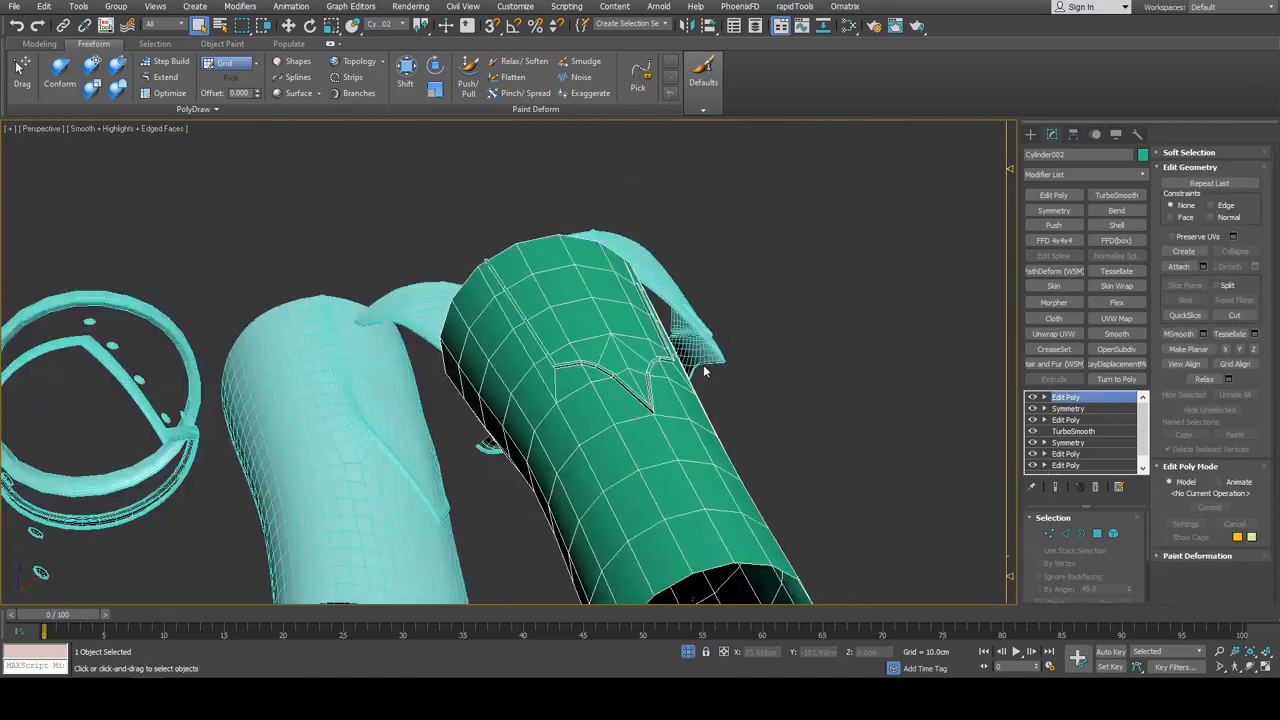
{"action": "middle_click_drag", "start_coordinate": [706, 366], "coordinate": [666, 380], "text": "alt"}
{"action": "scroll", "coordinate": [666, 380], "scroll_direction": "up", "scroll_amount": 3}
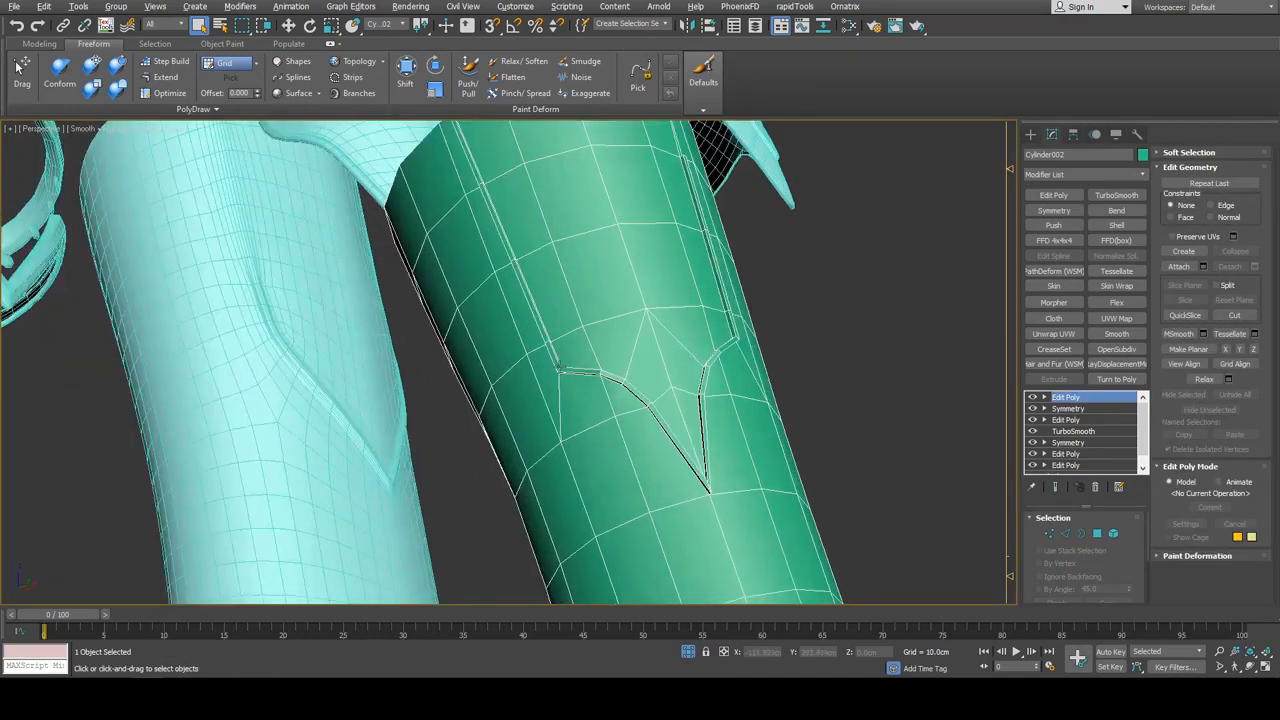
{"action": "key", "text": "F4"}
{"action": "middle_click_drag", "start_coordinate": [560, 390], "coordinate": [617, 422]}
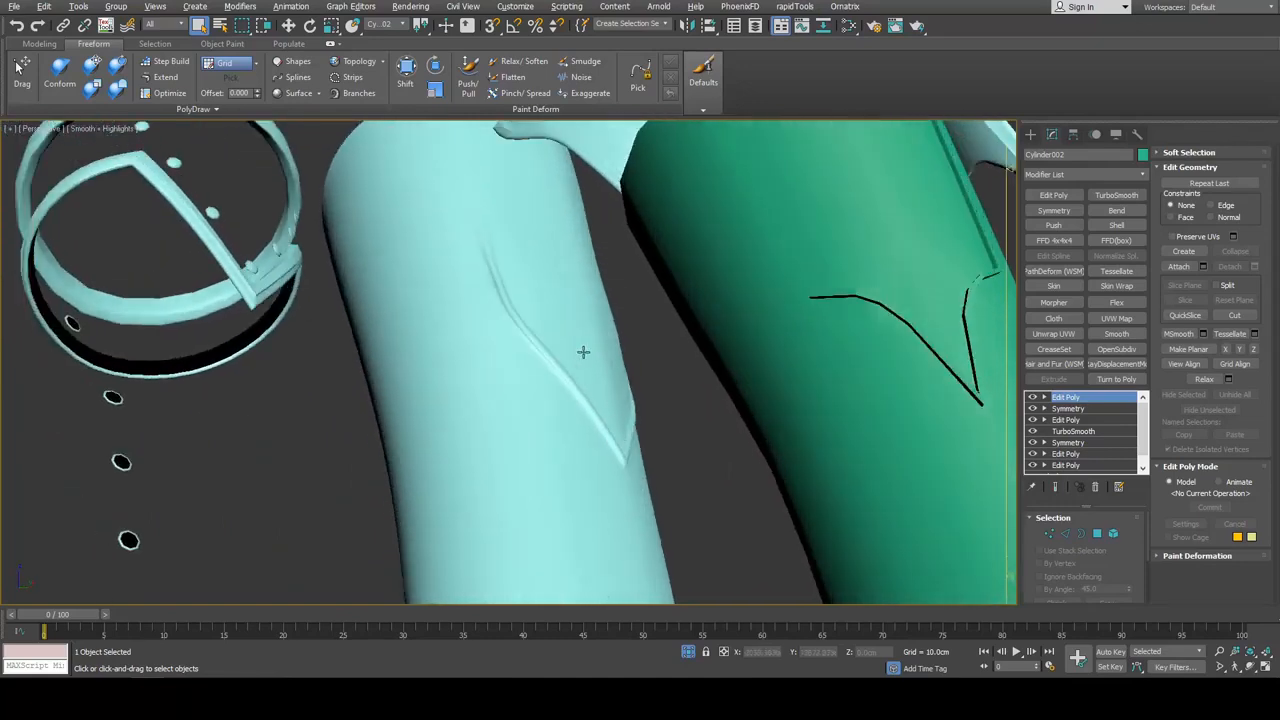
{"action": "middle_click_drag", "start_coordinate": [583, 352], "coordinate": [675, 397], "text": "alt"}
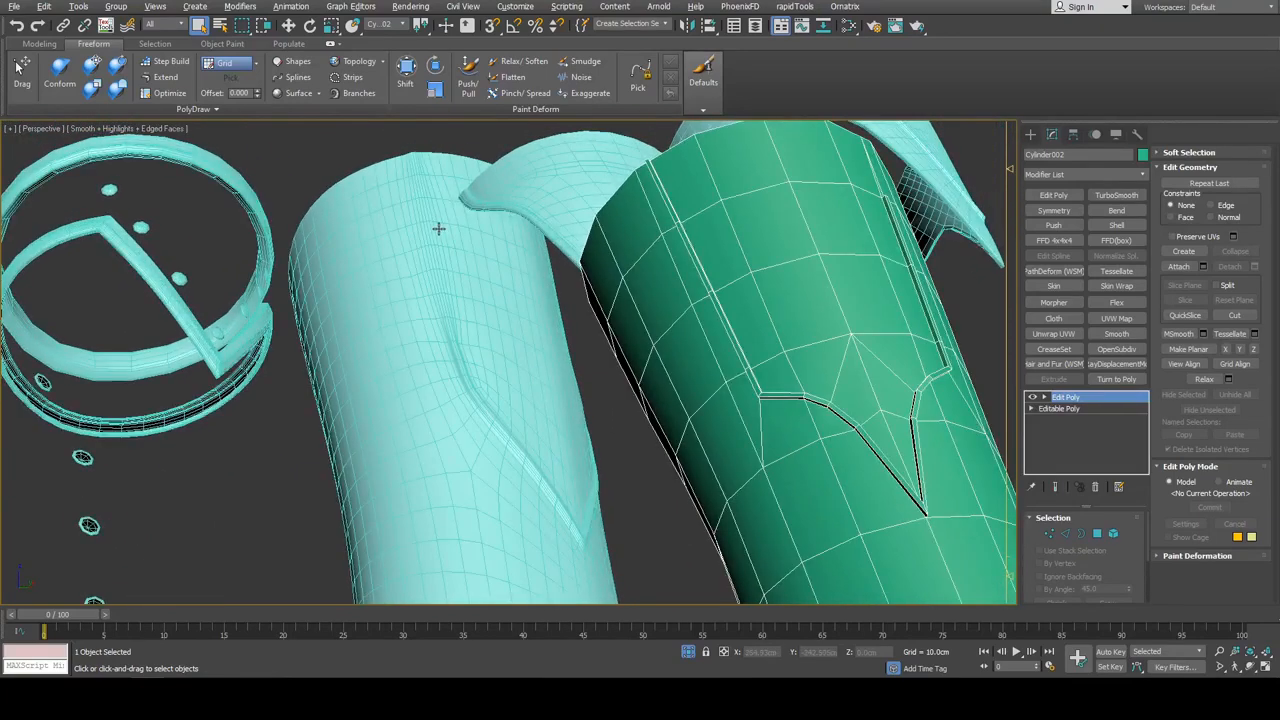
Select the original armlet mesh and examine its assembled copy in shading without edges
{"action": "left_click", "coordinate": [438, 229]}
{"action": "middle_click_drag", "start_coordinate": [438, 229], "coordinate": [670, 244]}
{"action": "scroll", "coordinate": [660, 240], "scroll_direction": "down", "scroll_amount": 9}
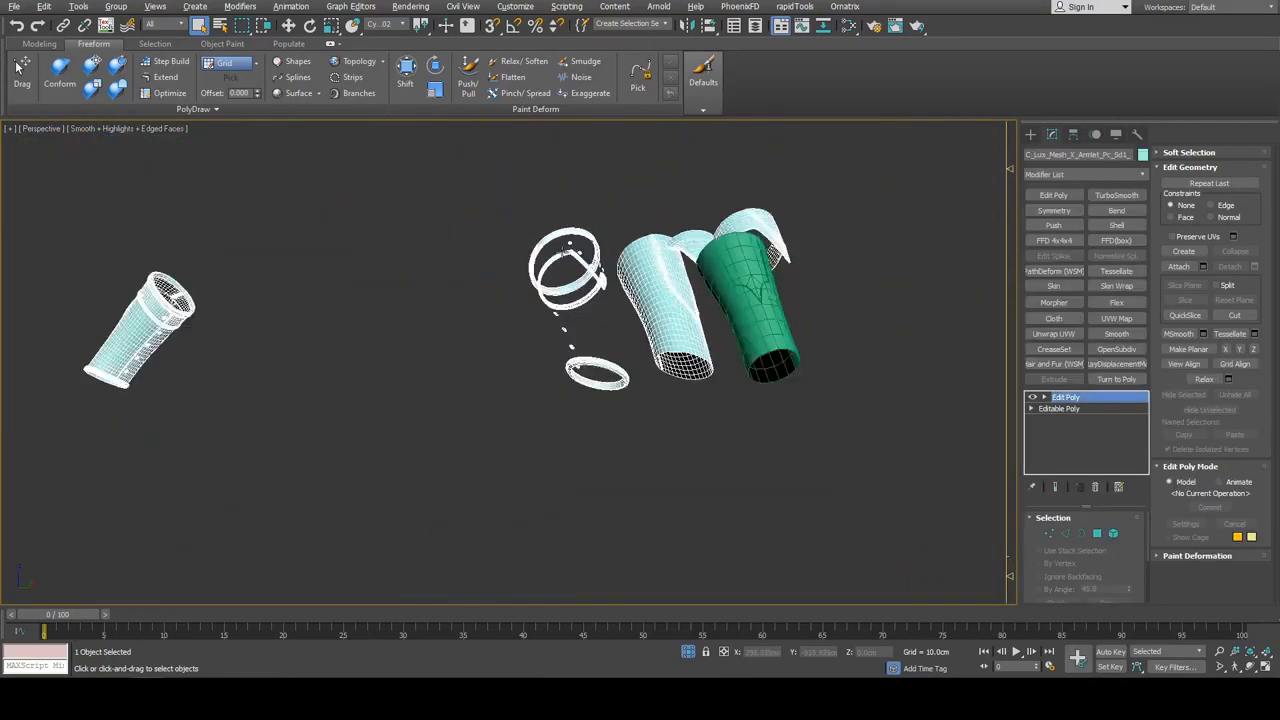
{"action": "middle_click_drag", "start_coordinate": [360, 302], "coordinate": [400, 336]}
{"action": "scroll", "coordinate": [479, 287], "scroll_direction": "up", "scroll_amount": 2}
{"action": "middle_click_drag", "start_coordinate": [400, 338], "coordinate": [654, 311]}
{"action": "scroll", "coordinate": [654, 311], "scroll_direction": "up", "scroll_amount": 7}
{"action": "key", "text": "F4"}
{"action": "middle_click_drag", "start_coordinate": [522, 306], "coordinate": [631, 321]}
{"action": "middle_click_drag", "start_coordinate": [732, 319], "coordinate": [747, 313]}
Select the sleeve element of the assembled armlet and shift it out from under the overlapping upper pieces
{"action": "key", "text": "5"}
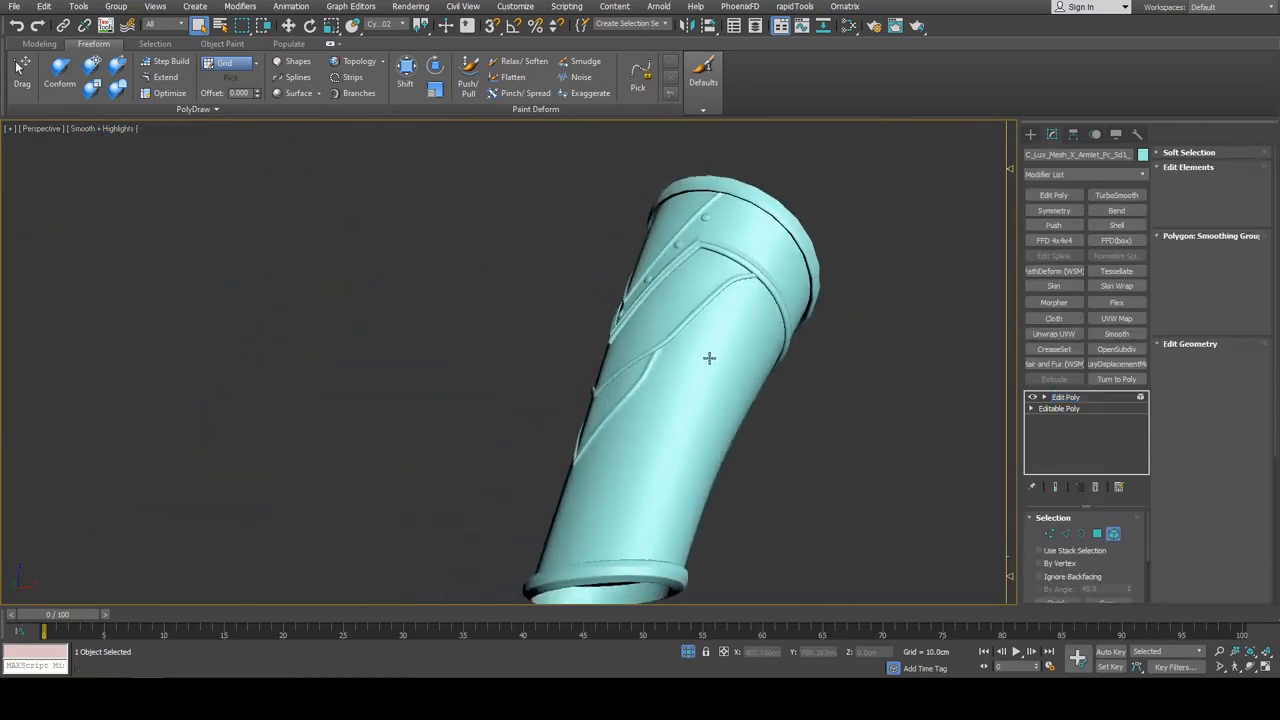
{"action": "left_click", "coordinate": [708, 357]}
{"action": "scroll", "coordinate": [707, 358], "scroll_direction": "up", "scroll_amount": 4}
{"action": "key", "text": "ctrl+d"}
{"action": "left_click", "coordinate": [651, 394]}
{"action": "key", "text": "w"}
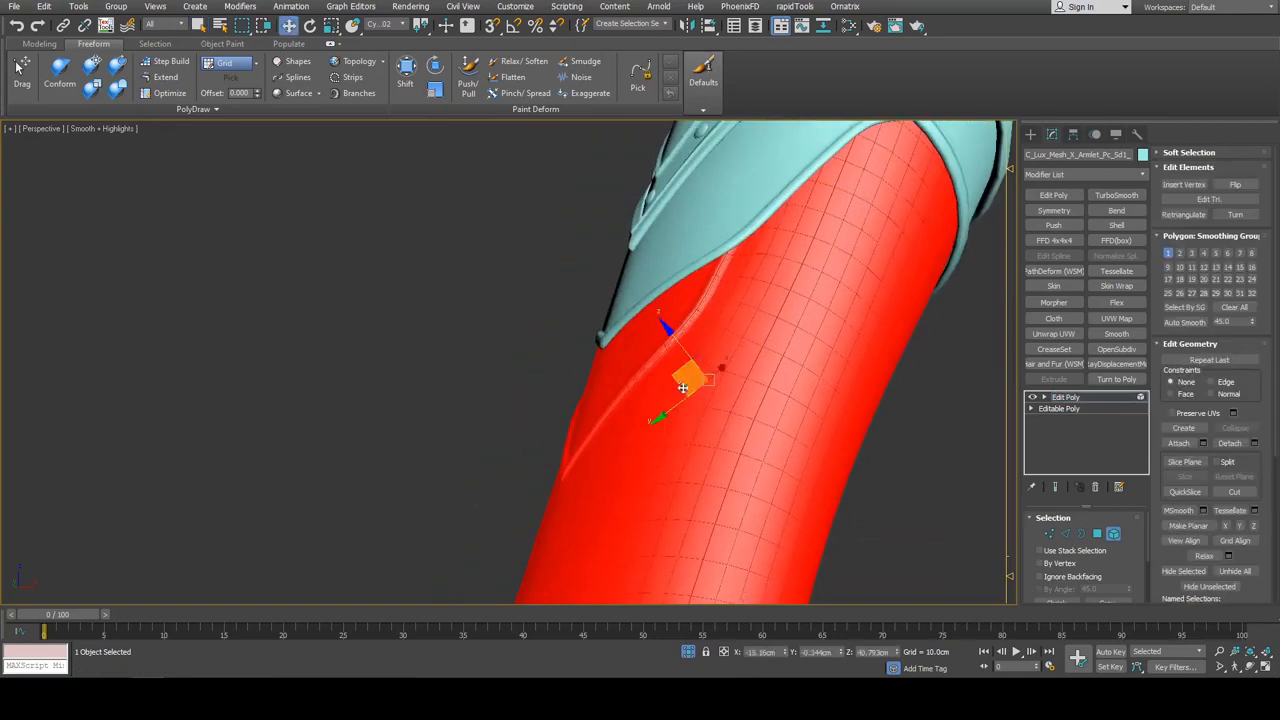
{"action": "middle_click_drag", "start_coordinate": [714, 366], "coordinate": [803, 423], "text": "alt"}
{"action": "key", "text": "ctrl+d"}
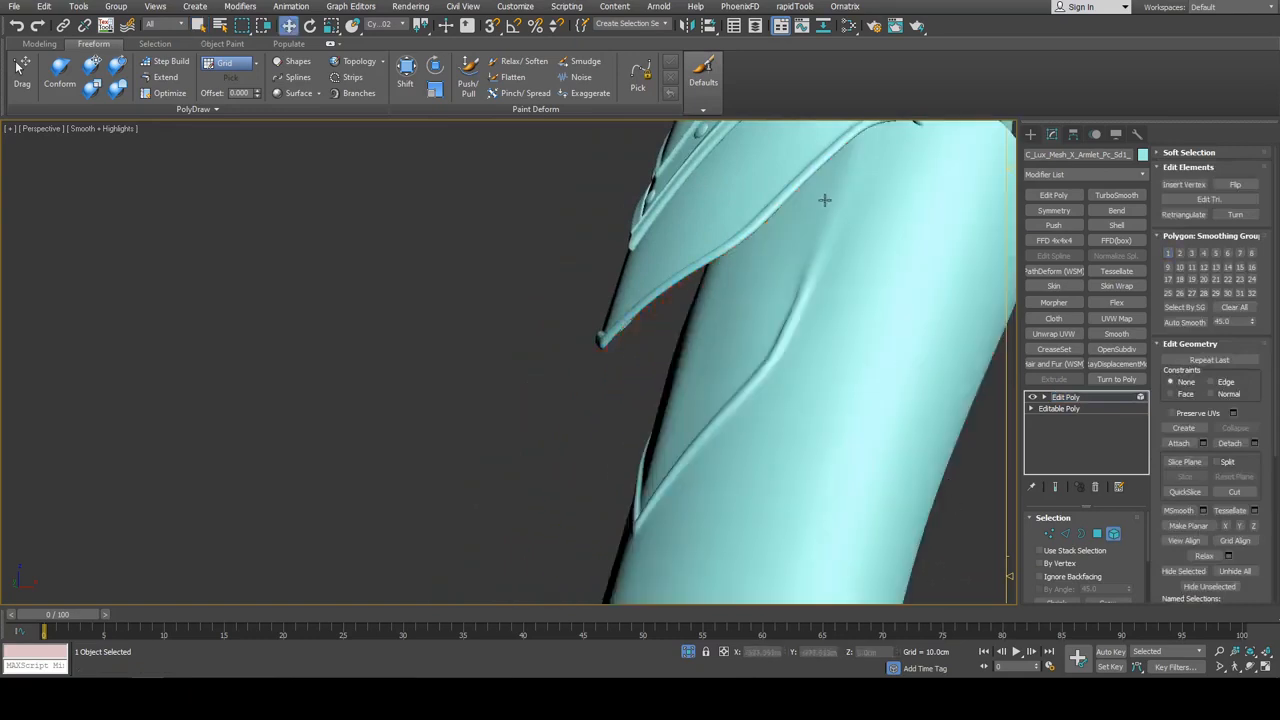
{"action": "left_click", "coordinate": [804, 368]}
{"action": "middle_click_drag", "start_coordinate": [805, 366], "coordinate": [820, 337], "text": "alt"}
{"action": "scroll", "coordinate": [800, 338], "scroll_direction": "down", "scroll_amount": 8}
{"action": "key", "text": "5"}
{"action": "key", "text": "q"}
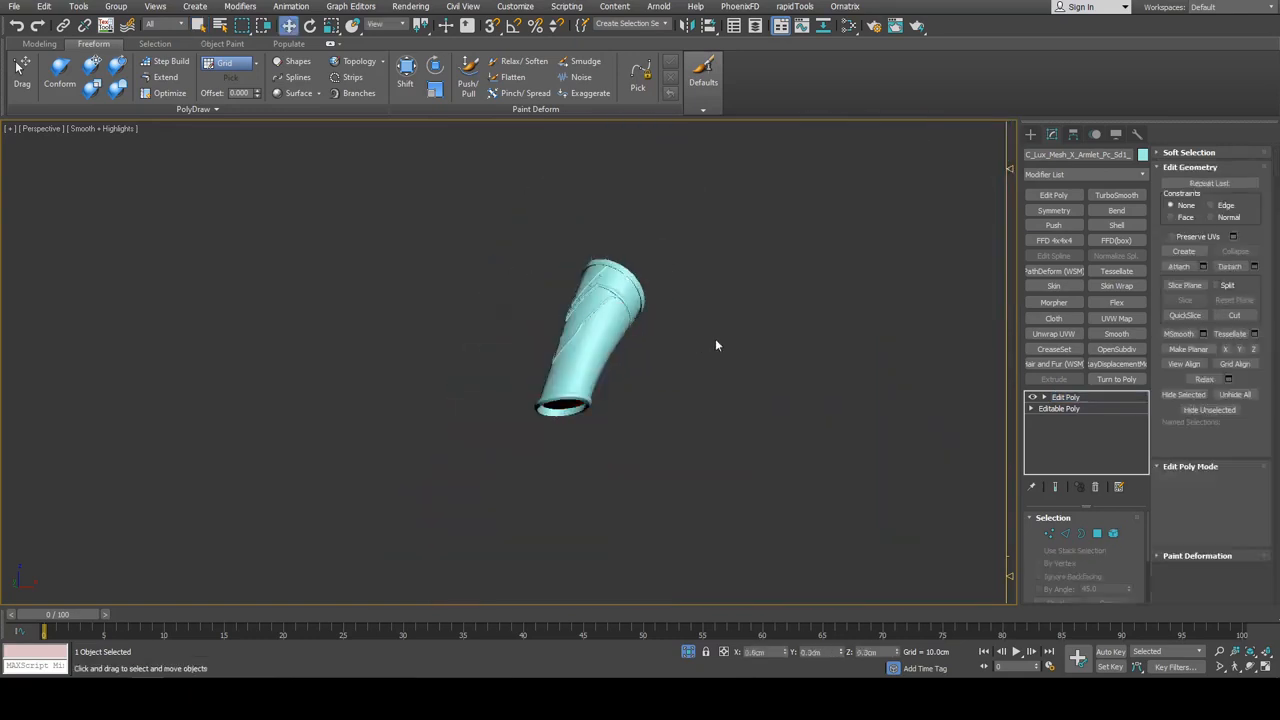
Reselect the cylinder and frame its V-shaped ridge with edged faces shown
{"action": "middle_click_drag", "start_coordinate": [715, 338], "coordinate": [280, 378]}
{"action": "scroll", "coordinate": [280, 378], "scroll_direction": "down", "scroll_amount": 4}
{"action": "scroll", "coordinate": [690, 368], "scroll_direction": "up", "scroll_amount": 2}
{"action": "left_click", "coordinate": [497, 379]}
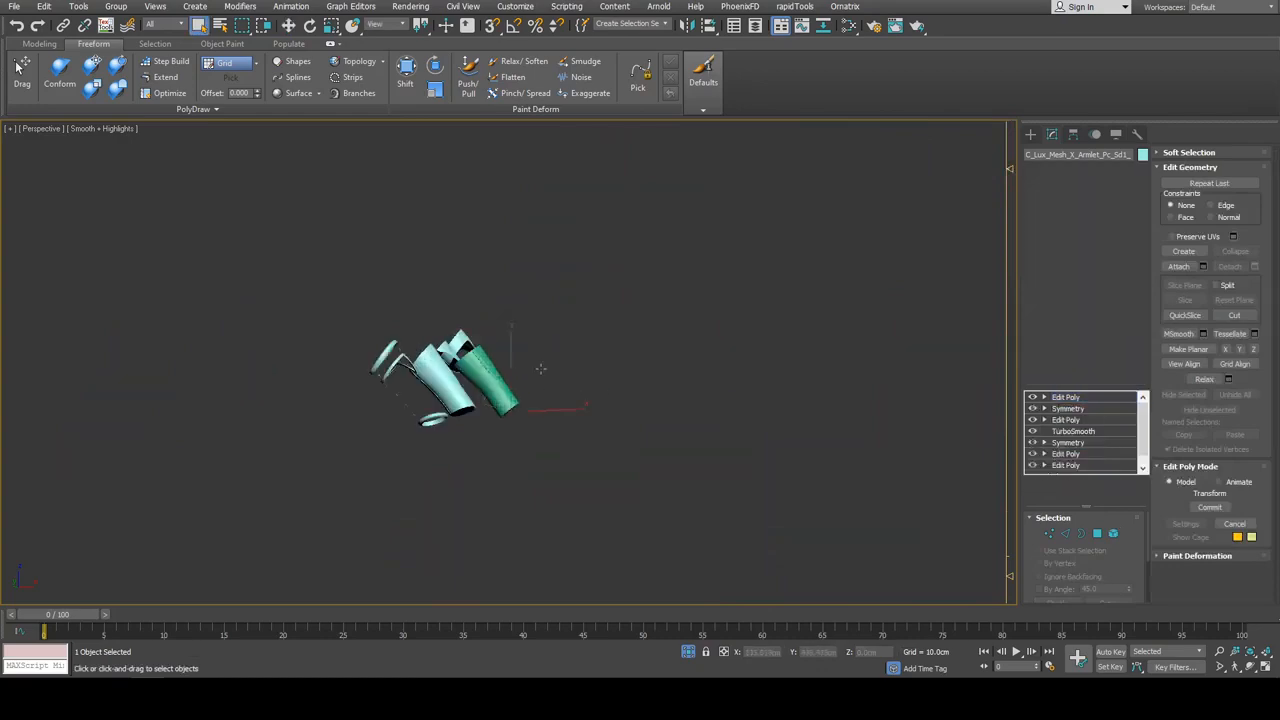
{"action": "key", "text": "z"}
{"action": "mouse_move", "coordinate": [543, 364]}
{"action": "middle_mouse_down", "text": "alt"}
{"action": "mouse_move", "coordinate": [574, 357]}
{"action": "mouse_move", "coordinate": [491, 220]}
{"action": "mouse_move", "coordinate": [597, 297]}
{"action": "mouse_move", "coordinate": [626, 349]}
{"action": "mouse_move", "coordinate": [638, 306]}
{"action": "middle_mouse_up", "text": "alt"}
{"action": "key", "text": "F4"}
{"action": "scroll", "coordinate": [574, 357], "scroll_direction": "up", "scroll_amount": 5}
{"action": "scroll", "coordinate": [626, 349], "scroll_direction": "up", "scroll_amount": 5}
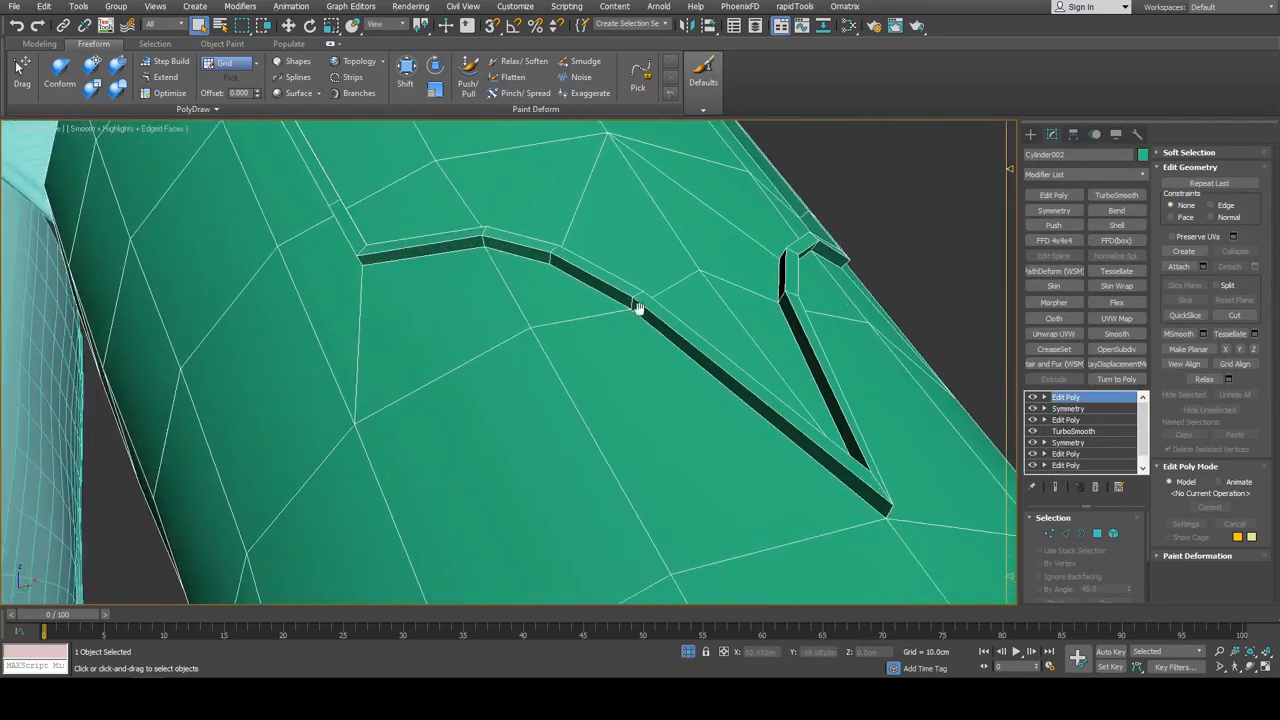
Add a CreaseSet modifier on top of the cylinder's stack and look through its edge selection options
{"action": "key", "text": "2"}
{"action": "middle_click_drag", "start_coordinate": [741, 323], "coordinate": [706, 300]}
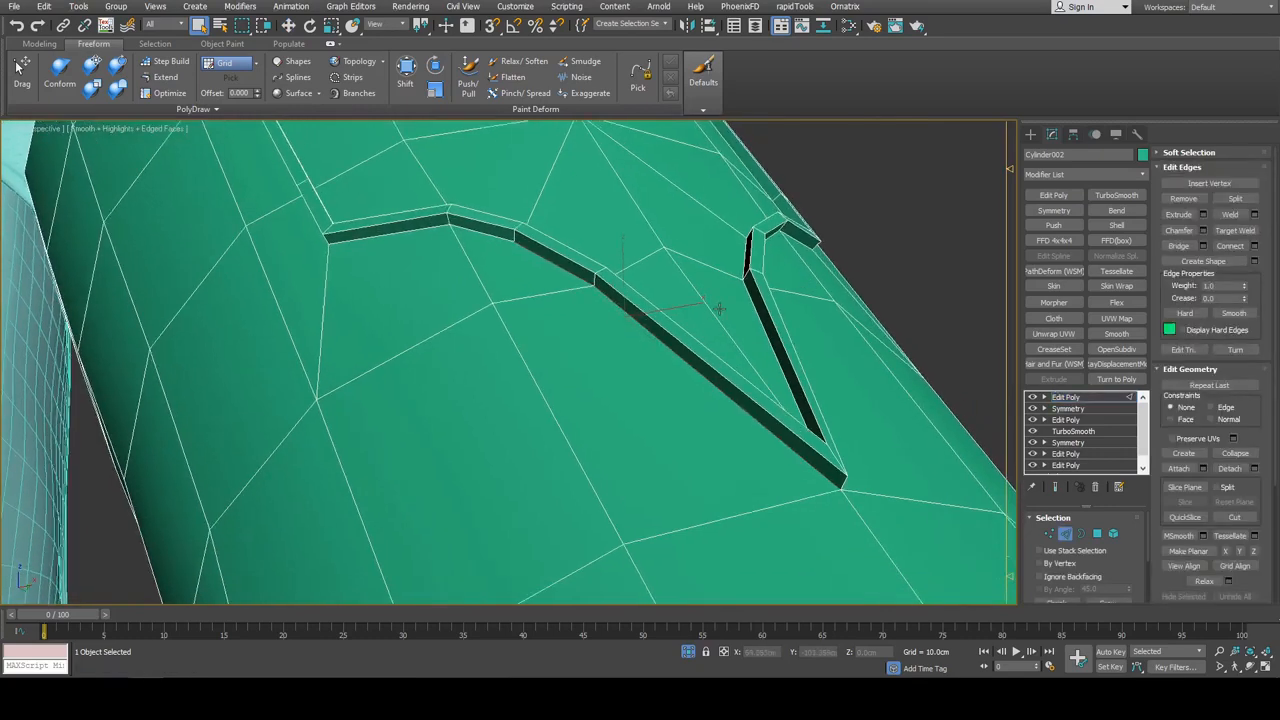
{"action": "key", "text": "2"}
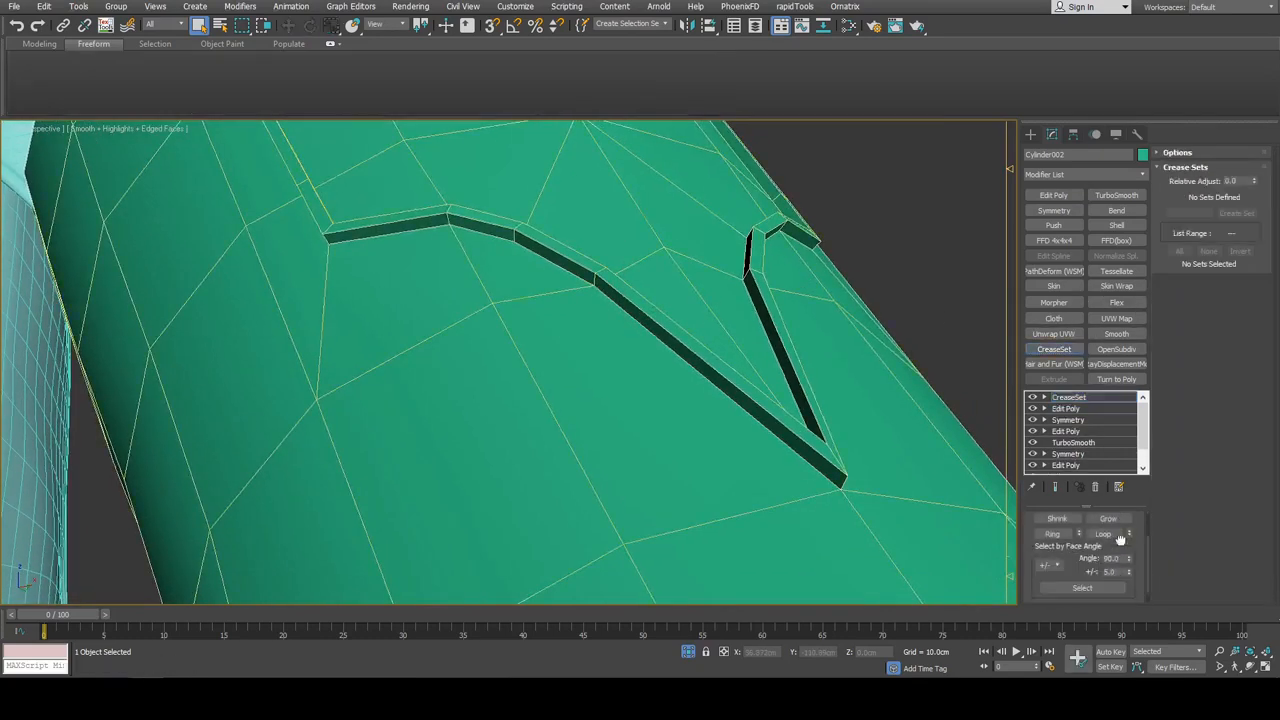
{"action": "scroll", "coordinate": [816, 390], "scroll_direction": "down", "scroll_amount": 6}
{"action": "middle_click_drag", "start_coordinate": [828, 406], "coordinate": [774, 427], "text": "alt"}
{"action": "key", "text": "2"}
Examine the original armlet's separated pieces and assembled copy, and return to the cylinder with its CreaseSet modifier
{"action": "left_click", "coordinate": [643, 403]}
{"action": "middle_click_drag", "start_coordinate": [643, 403], "coordinate": [590, 360], "text": "alt"}
{"action": "middle_click_drag", "start_coordinate": [590, 360], "coordinate": [694, 348]}
{"action": "scroll", "coordinate": [695, 355], "scroll_direction": "down", "scroll_amount": 5}
{"action": "scroll", "coordinate": [601, 330], "scroll_direction": "up", "scroll_amount": 3}
{"action": "scroll", "coordinate": [601, 330], "scroll_direction": "down", "scroll_amount": 6}
{"action": "mouse_move", "coordinate": [601, 330]}
{"action": "middle_mouse_down"}
{"action": "mouse_move", "coordinate": [992, 387]}
{"action": "mouse_move", "coordinate": [1090, 425]}
{"action": "middle_mouse_up"}
{"action": "scroll", "coordinate": [671, 391], "scroll_direction": "up", "scroll_amount": 3}
{"action": "middle_click_drag", "start_coordinate": [611, 389], "coordinate": [613, 347]}
{"action": "scroll", "coordinate": [612, 390], "scroll_direction": "up", "scroll_amount": 3}
{"action": "middle_click_drag", "start_coordinate": [561, 311], "coordinate": [380, 299]}
{"action": "scroll", "coordinate": [380, 299], "scroll_direction": "down", "scroll_amount": 7}
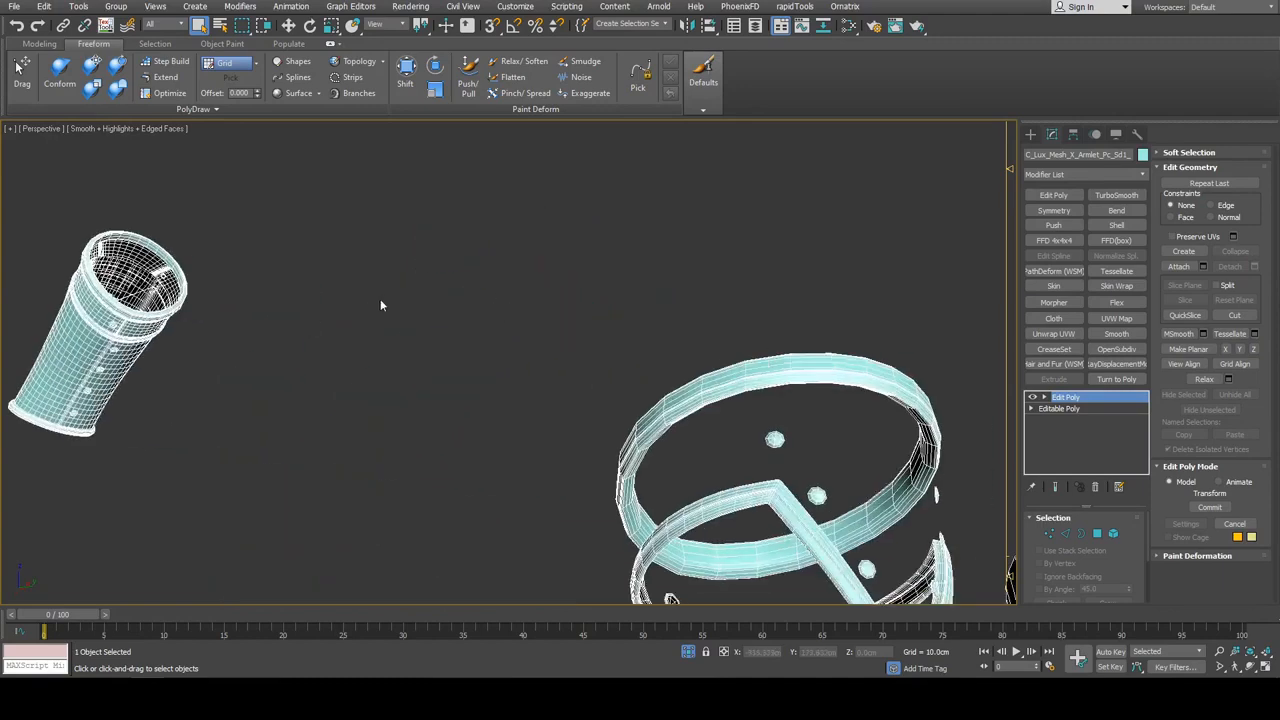
{"action": "scroll", "coordinate": [325, 311], "scroll_direction": "up", "scroll_amount": 4}
{"action": "scroll", "coordinate": [326, 276], "scroll_direction": "down", "scroll_amount": 4}
{"action": "middle_click_drag", "start_coordinate": [820, 390], "coordinate": [390, 310]}
{"action": "middle_click_drag", "start_coordinate": [390, 310], "coordinate": [625, 325]}
{"action": "scroll", "coordinate": [625, 325], "scroll_direction": "up", "scroll_amount": 4}
{"action": "left_click", "coordinate": [676, 296]}
{"action": "key", "text": "z"}
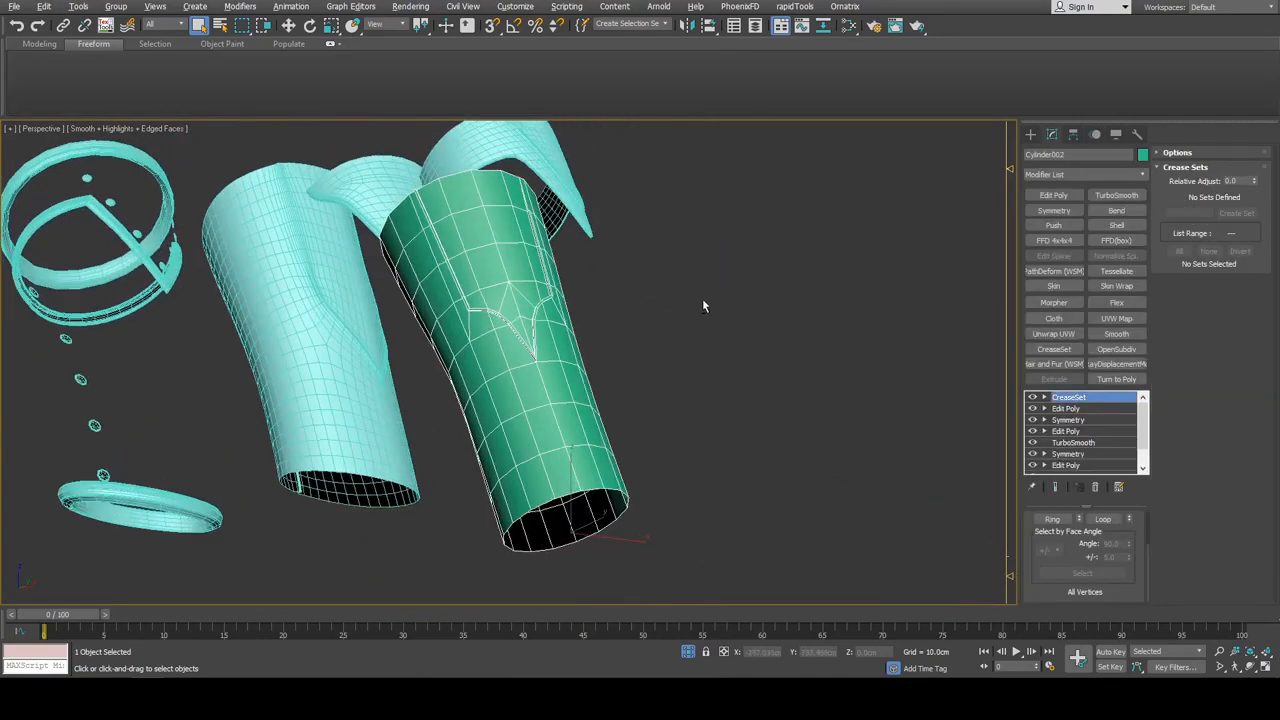
Select the ridge's edges in the CreaseSet modifier by a face angle of 90 with a tolerance of 25
{"action": "key", "text": "2"}
{"action": "middle_click_drag", "start_coordinate": [768, 405], "coordinate": [834, 423]}
{"action": "scroll", "coordinate": [775, 400], "scroll_direction": "up", "scroll_amount": 4}
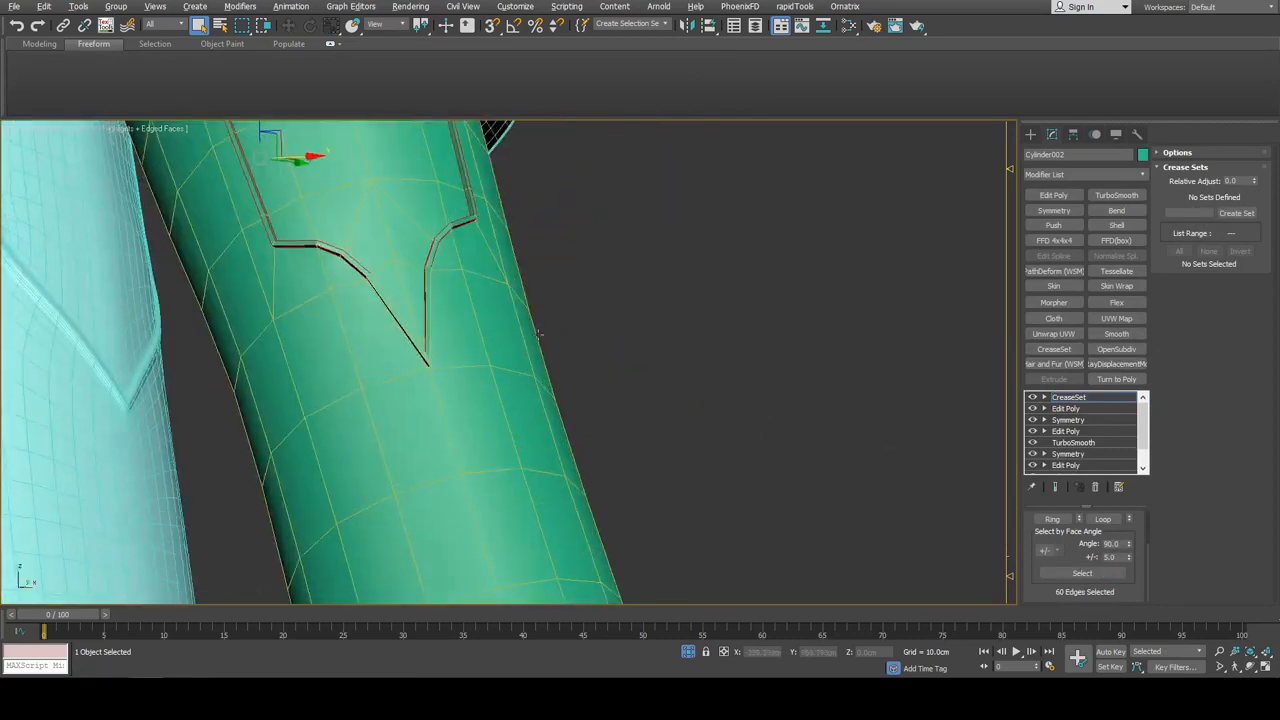
{"action": "middle_click_drag", "start_coordinate": [370, 250], "coordinate": [420, 240], "text": "alt"}
{"action": "middle_click_drag", "start_coordinate": [420, 240], "coordinate": [677, 294]}
{"action": "scroll", "coordinate": [680, 295], "scroll_direction": "up", "scroll_amount": 4}
{"action": "middle_click_drag", "start_coordinate": [719, 344], "coordinate": [705, 304]}
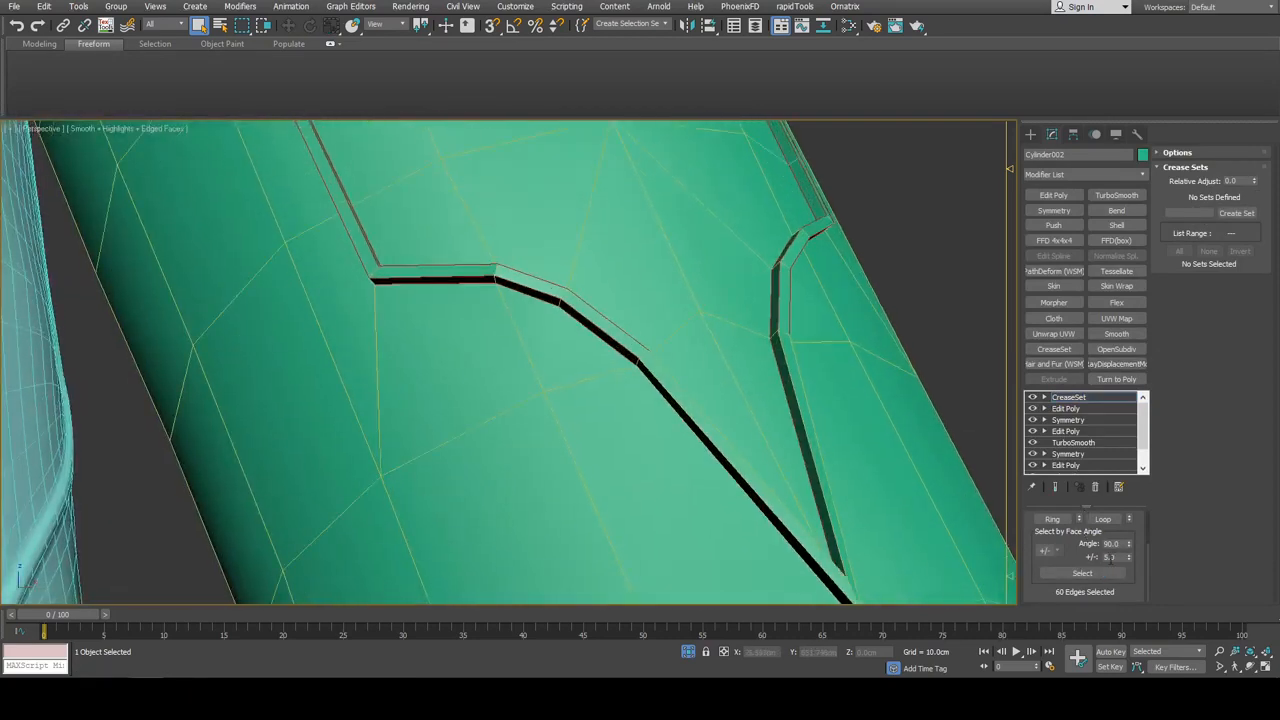
{"action": "type", "text": "25"}
{"action": "left_click", "coordinate": [1054, 573]}
Check the selected ridge edges in see-through display, create a crease set from them and set its crease value to 0.21
{"action": "middle_click_drag", "start_coordinate": [872, 495], "coordinate": [798, 409]}
{"action": "key", "text": "alt+x"}
{"action": "middle_click_drag", "start_coordinate": [762, 546], "coordinate": [836, 298]}
{"action": "scroll", "coordinate": [751, 314], "scroll_direction": "up", "scroll_amount": 2}
{"action": "scroll", "coordinate": [752, 318], "scroll_direction": "down", "scroll_amount": 2}
{"action": "key", "text": "alt+x"}
{"action": "scroll", "coordinate": [752, 318], "scroll_direction": "down", "scroll_amount": 5}
{"action": "scroll", "coordinate": [654, 334], "scroll_direction": "up", "scroll_amount": 5}
{"action": "key", "text": "alt+x"}
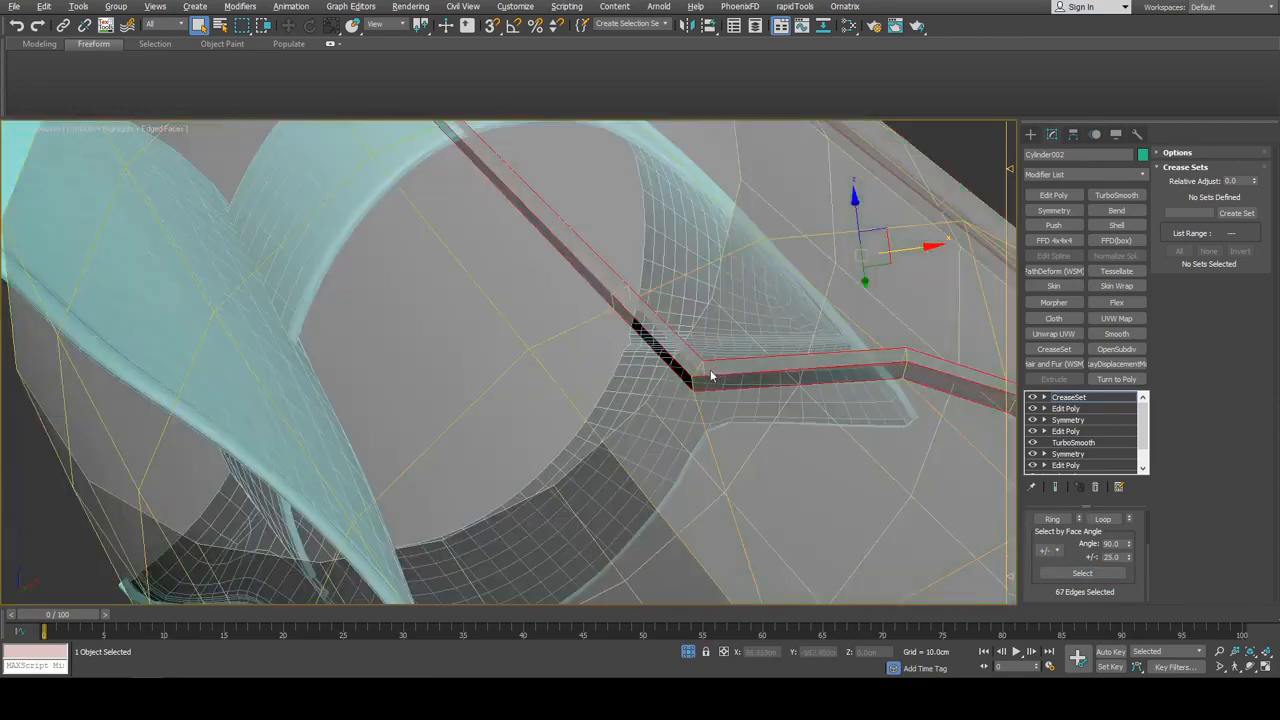
{"action": "key", "text": "alt+x"}
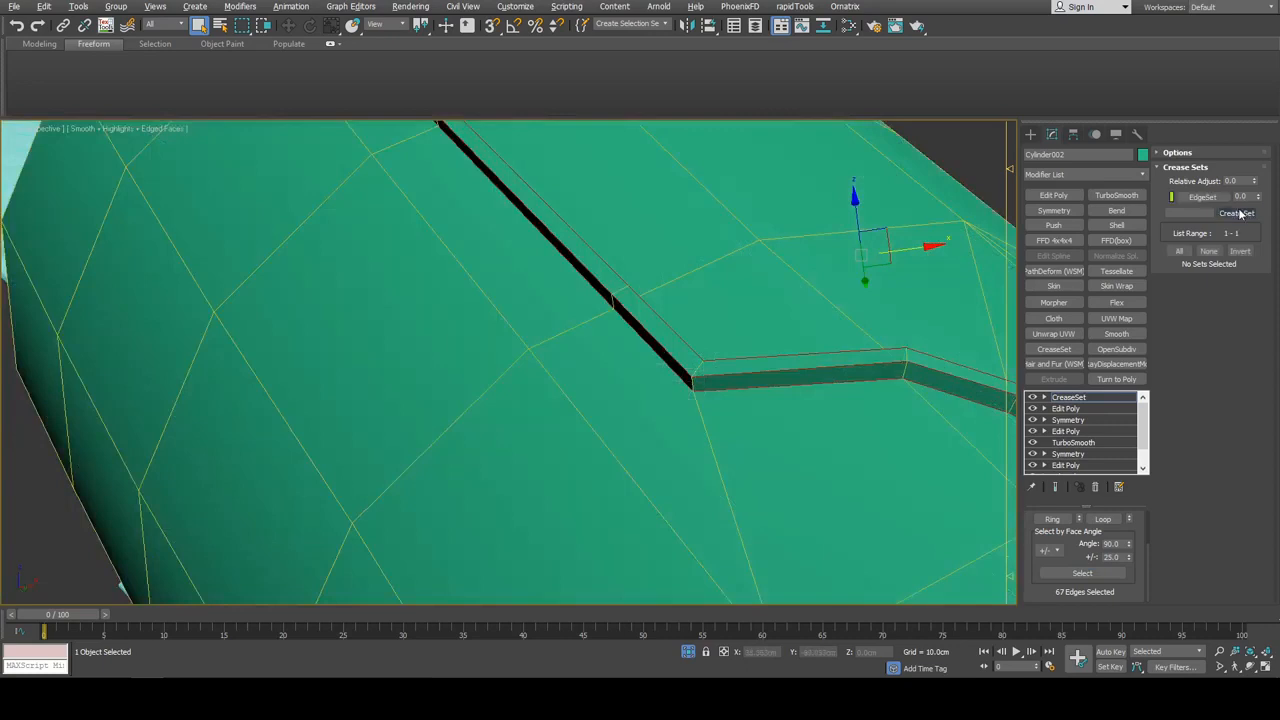
{"action": "left_click", "coordinate": [1240, 214]}
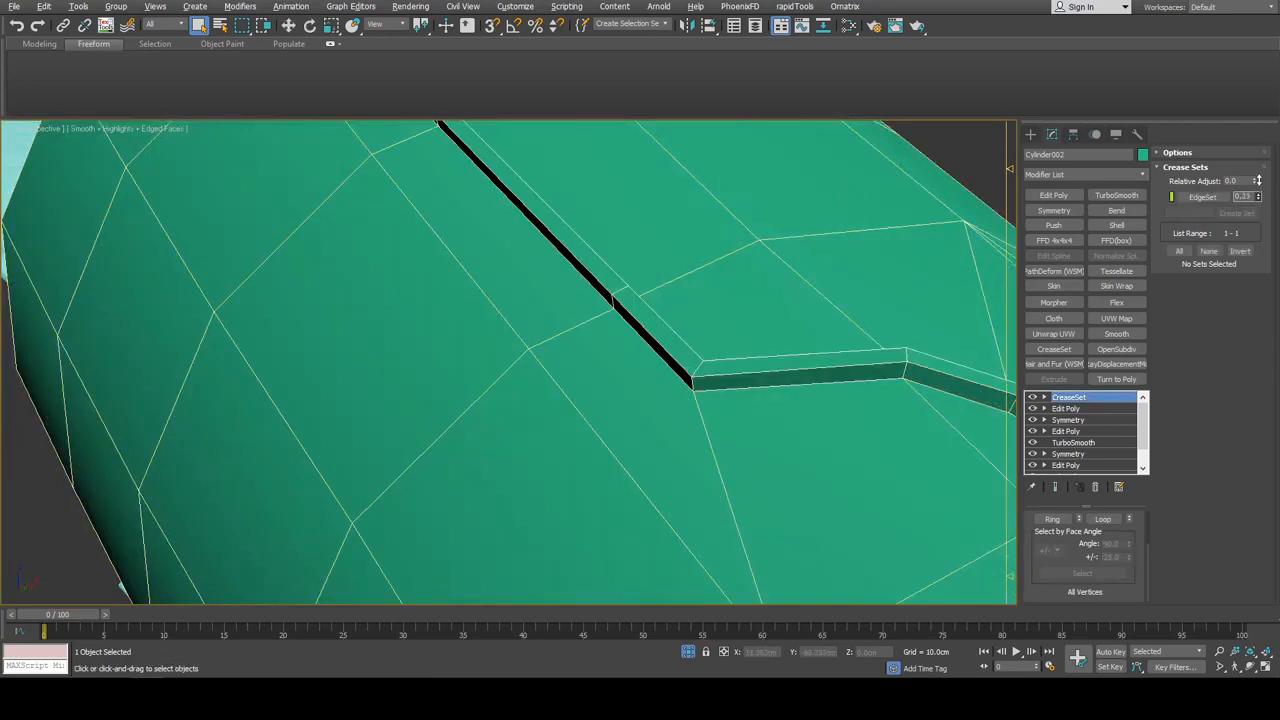
Add an OpenSubdiv modifier above the CreaseSet, turn off its isoline display and inspect the ridge's V-shaped tip
{"action": "left_click", "coordinate": [1124, 352]}
{"action": "key", "text": "F4"}
{"action": "scroll", "coordinate": [806, 336], "scroll_direction": "down", "scroll_amount": 5}
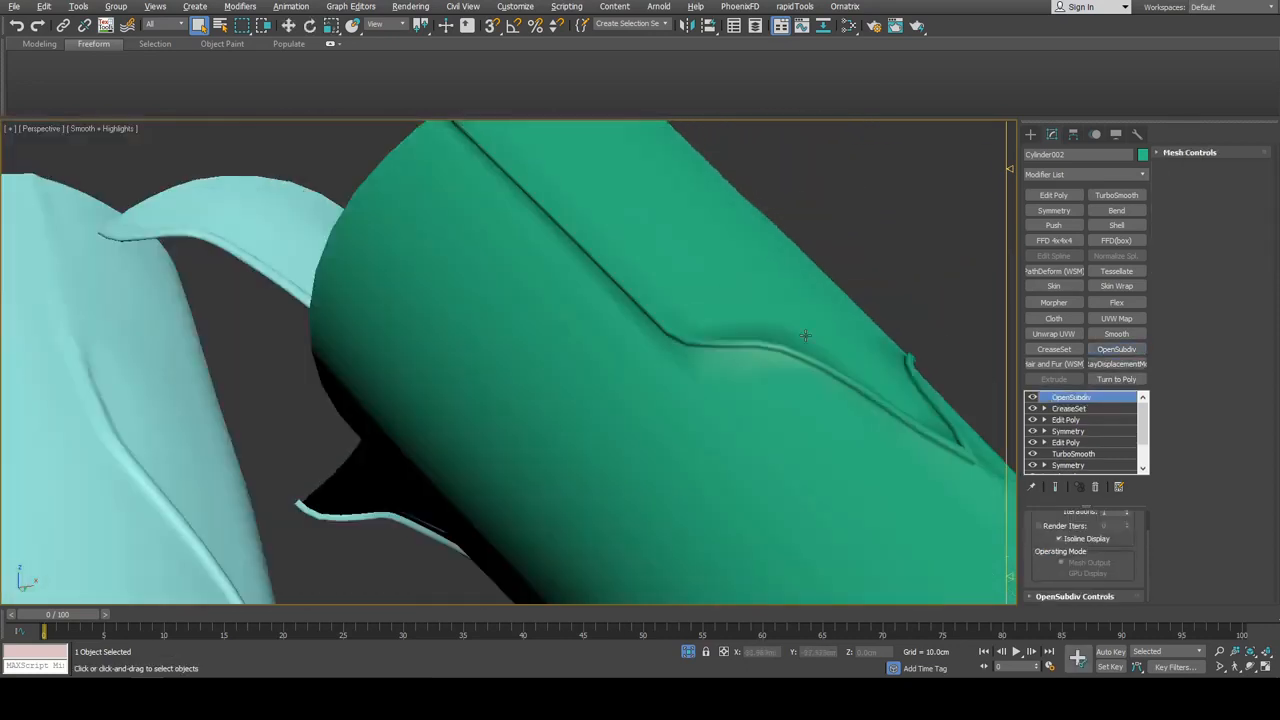
{"action": "key", "text": "F4"}
{"action": "left_click", "coordinate": [1080, 541]}
{"action": "middle_click_drag", "start_coordinate": [880, 400], "coordinate": [712, 348], "text": "alt"}
{"action": "scroll", "coordinate": [806, 414], "scroll_direction": "down", "scroll_amount": 6}
{"action": "scroll", "coordinate": [745, 394], "scroll_direction": "up", "scroll_amount": 3}
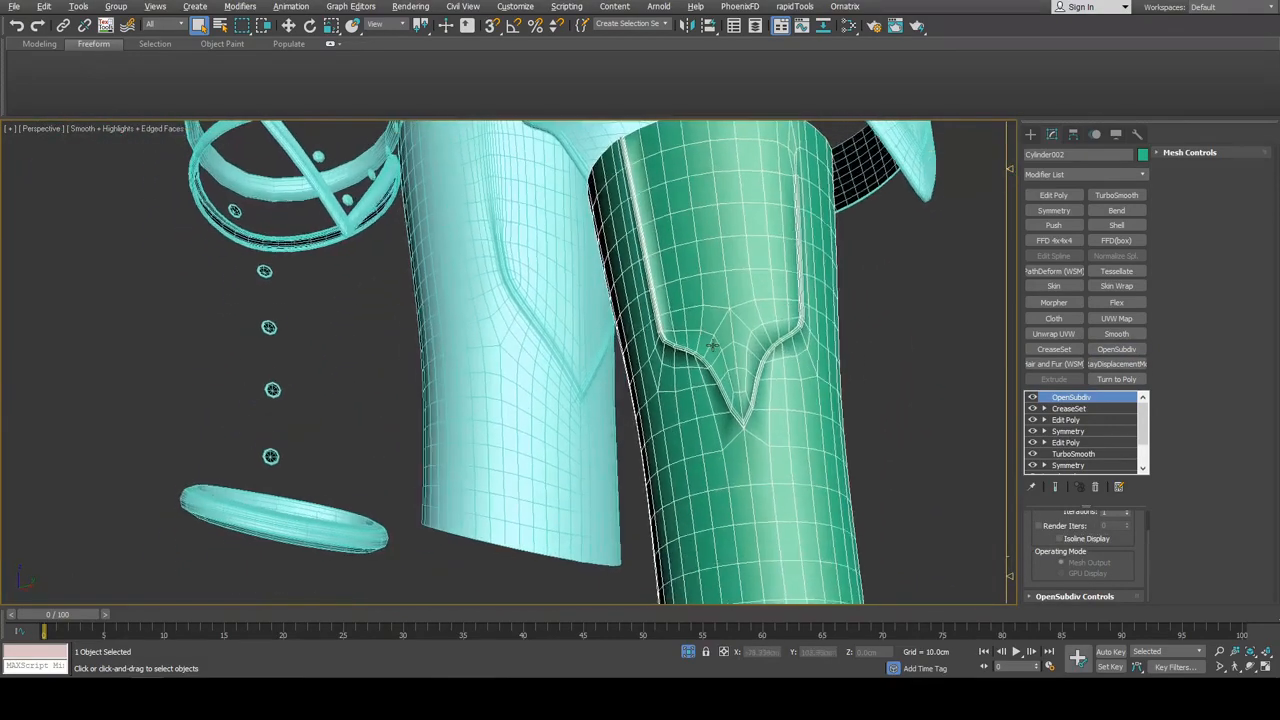
{"action": "scroll", "coordinate": [760, 409], "scroll_direction": "up", "scroll_amount": 4}
{"action": "middle_click_drag", "start_coordinate": [760, 409], "coordinate": [776, 373], "text": "alt"}
{"action": "scroll", "coordinate": [720, 368], "scroll_direction": "up", "scroll_amount": 3}
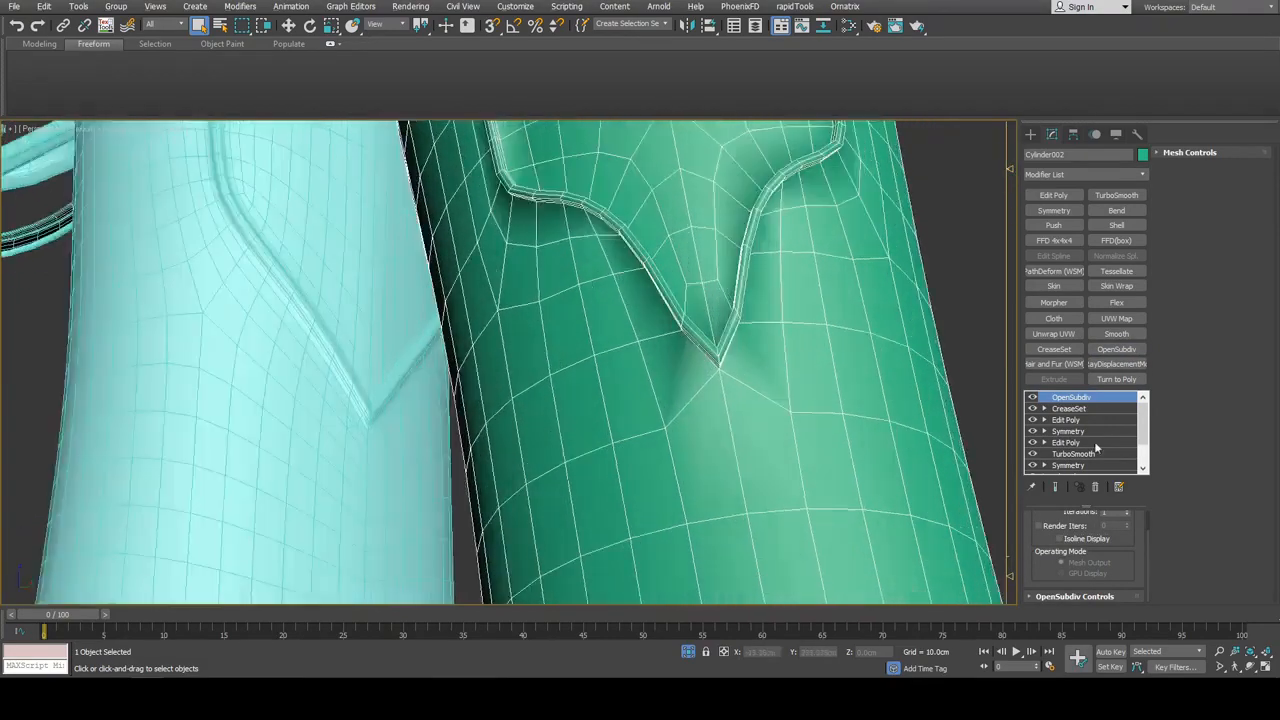
Adjust the CreaseSet's edge selection at the ridge's pointed tip, update the edge set from it and check the subdivided surface
{"action": "left_click", "coordinate": [1079, 411]}
{"action": "scroll", "coordinate": [720, 372], "scroll_direction": "up", "scroll_amount": 6}
{"action": "key", "text": "2"}
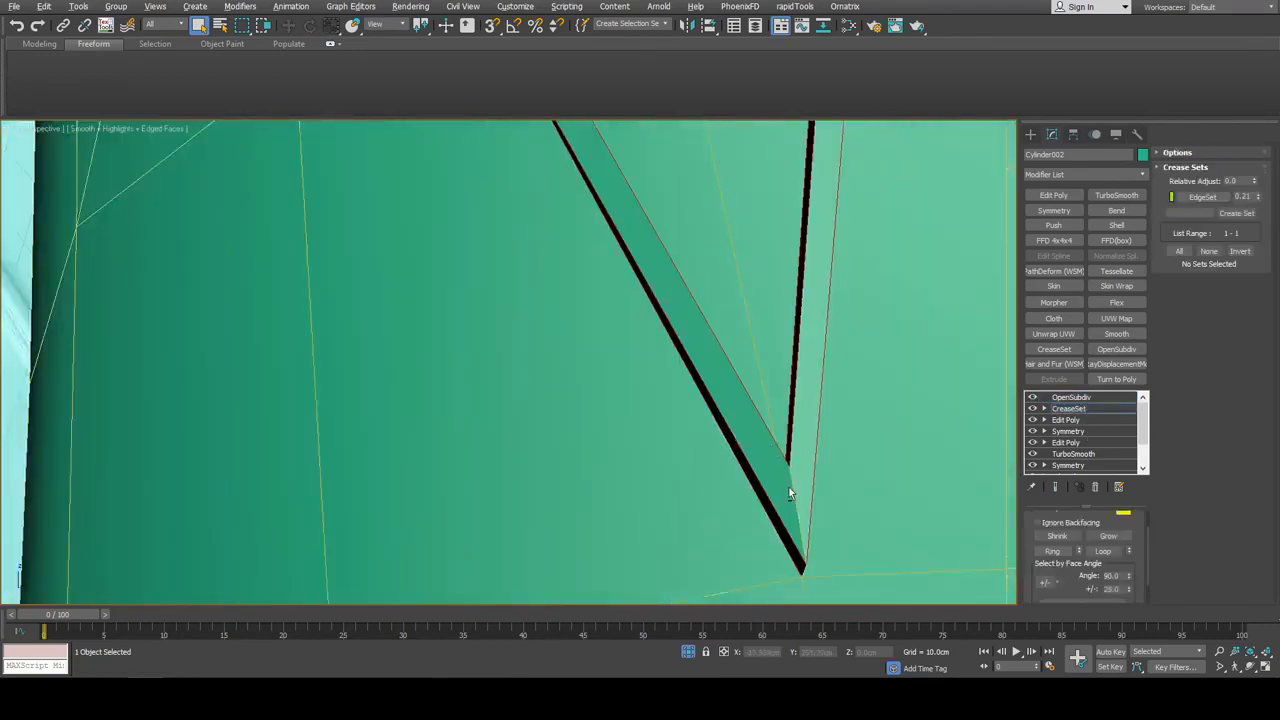
{"action": "key", "text": "alt+x"}
{"action": "middle_click_drag", "start_coordinate": [790, 489], "coordinate": [799, 456], "text": "alt"}
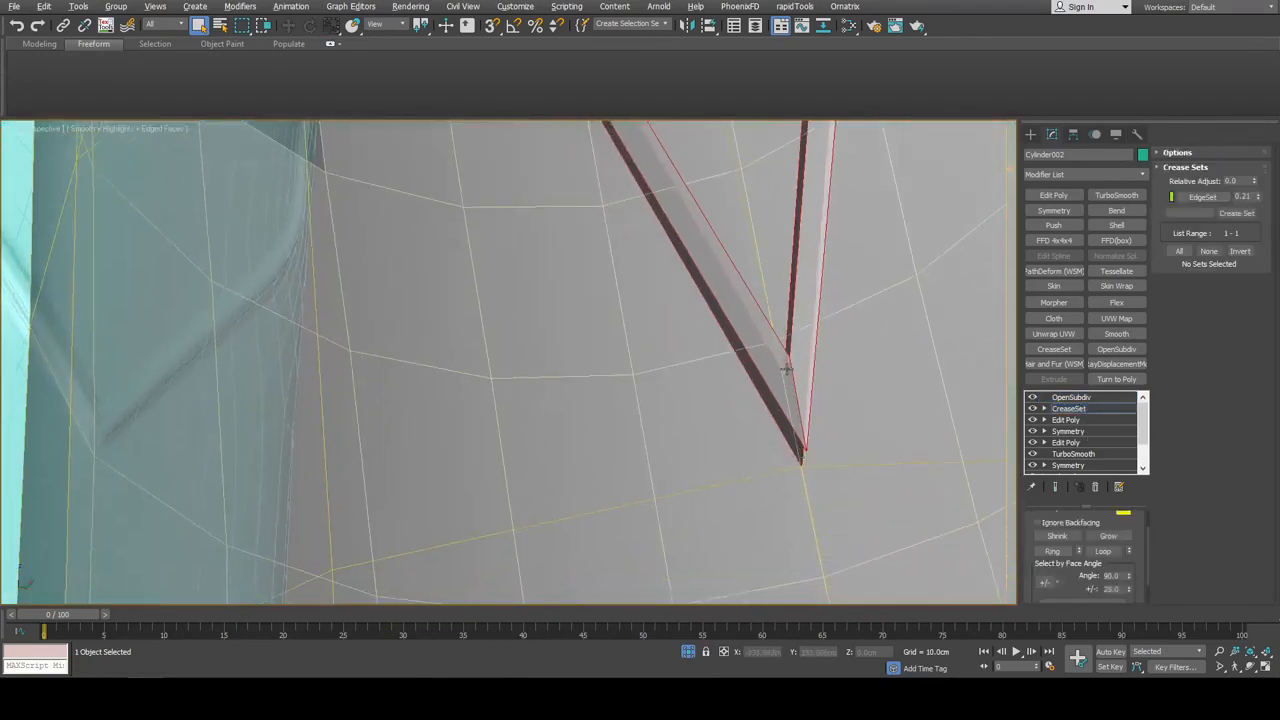
{"action": "middle_click_drag", "start_coordinate": [786, 366], "coordinate": [800, 367], "text": "alt"}
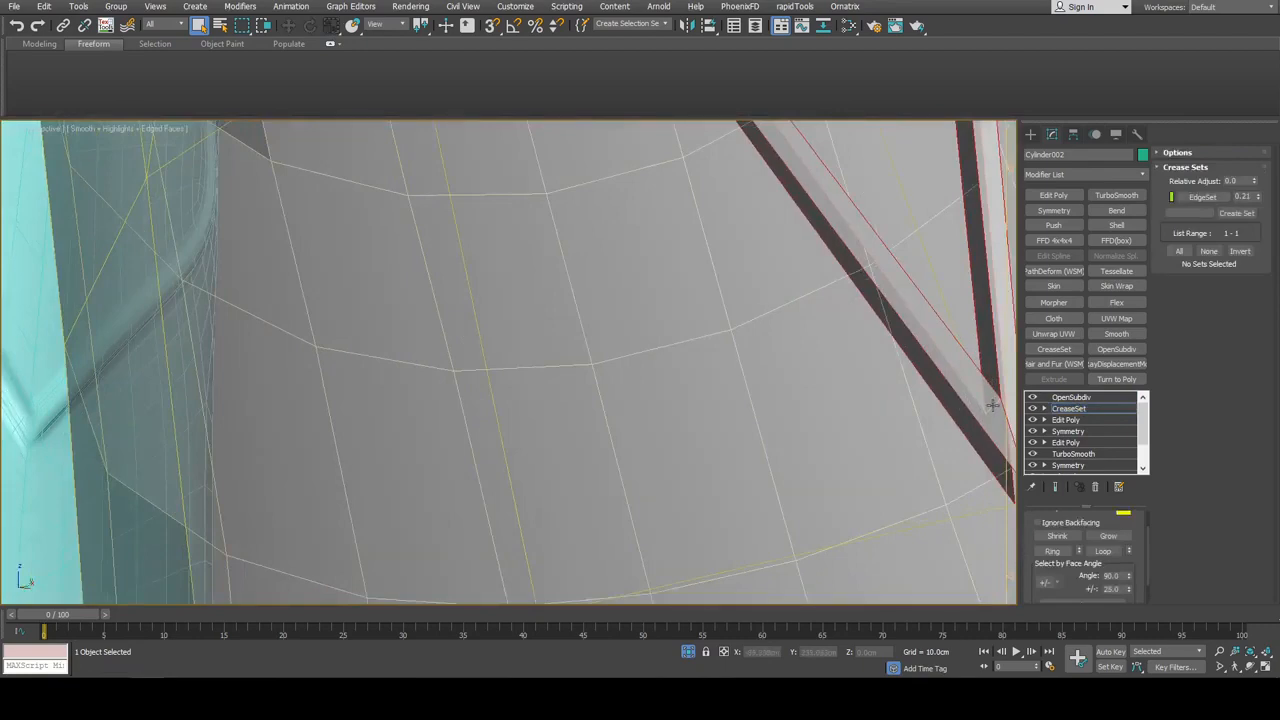
{"action": "key", "text": "alt+x"}
{"action": "right_click", "coordinate": [1192, 198]}
{"action": "left_click", "coordinate": [1174, 243]}
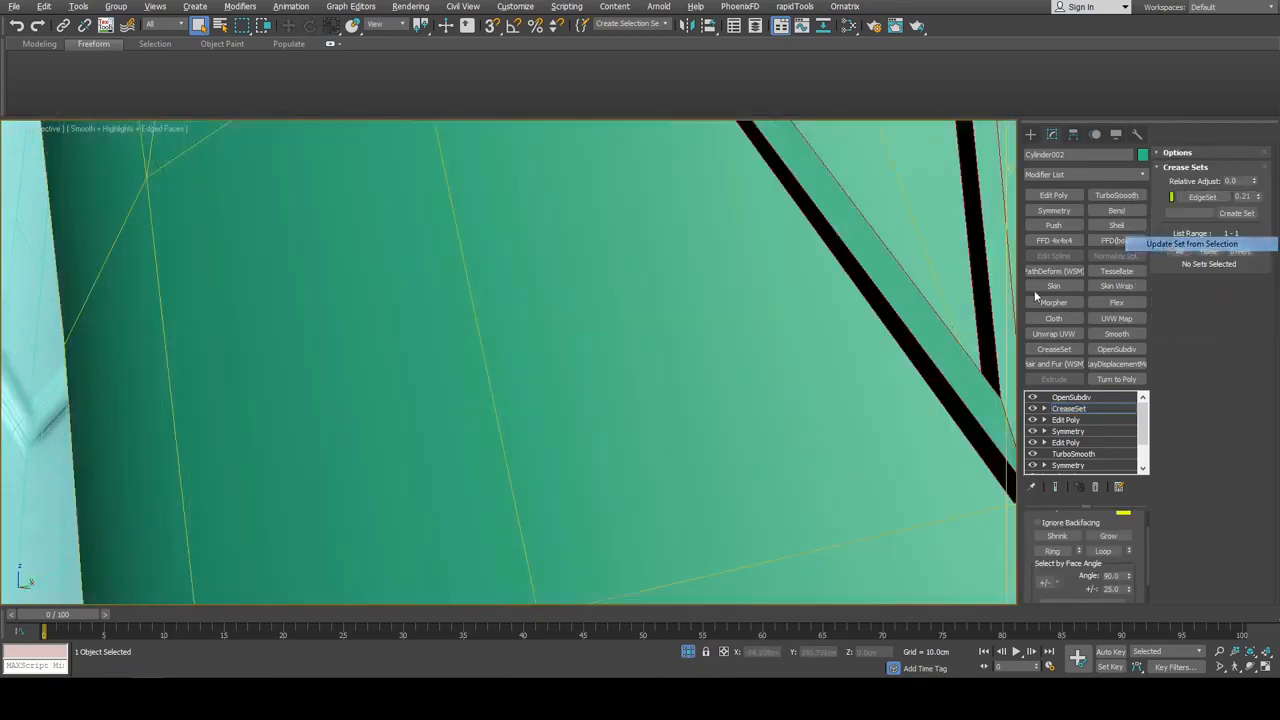
{"action": "scroll", "coordinate": [985, 315], "scroll_direction": "down", "scroll_amount": 3}
{"action": "left_click", "coordinate": [1087, 408]}
{"action": "left_click", "coordinate": [1086, 398]}
{"action": "middle_click_drag", "start_coordinate": [917, 366], "coordinate": [876, 332], "text": "alt"}
{"action": "scroll", "coordinate": [881, 377], "scroll_direction": "down", "scroll_amount": 3}
Refine the edge selection around the lowest point of the ridge, update the crease set again and return to OpenSubdiv
{"action": "left_click", "coordinate": [1081, 409]}
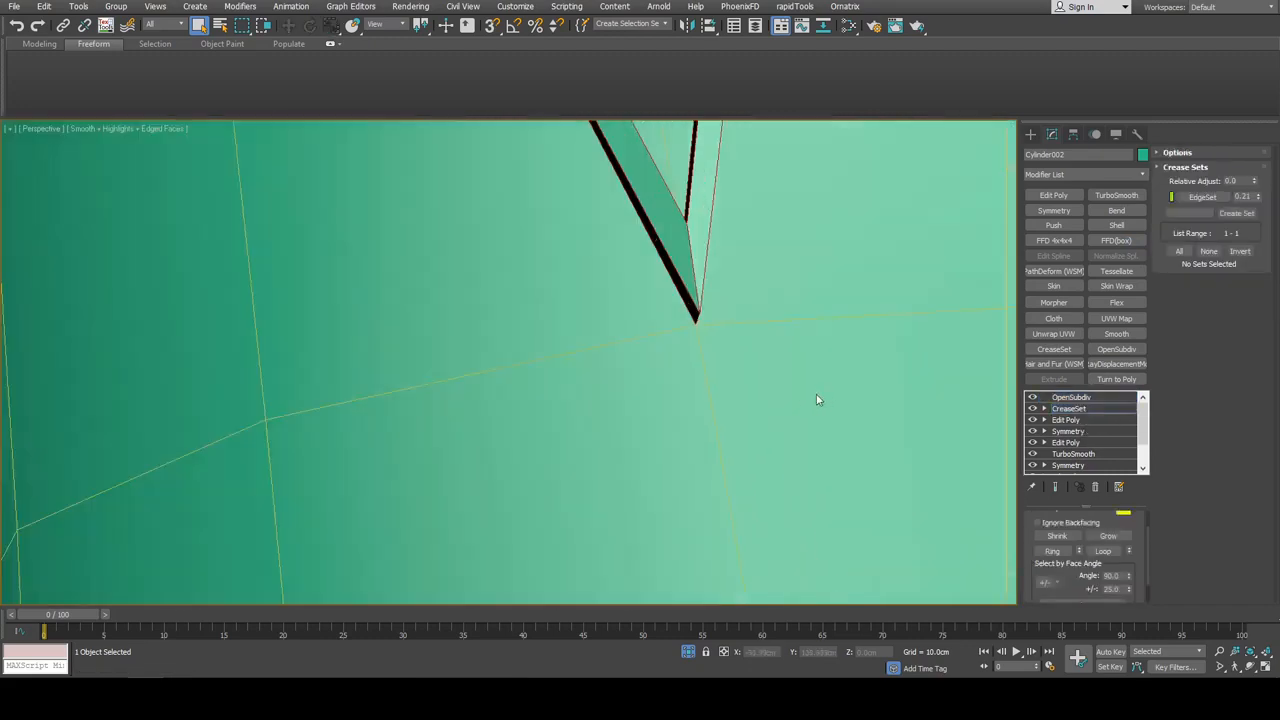
{"action": "key", "text": "alt+x"}
{"action": "scroll", "coordinate": [702, 332], "scroll_direction": "up", "scroll_amount": 4}
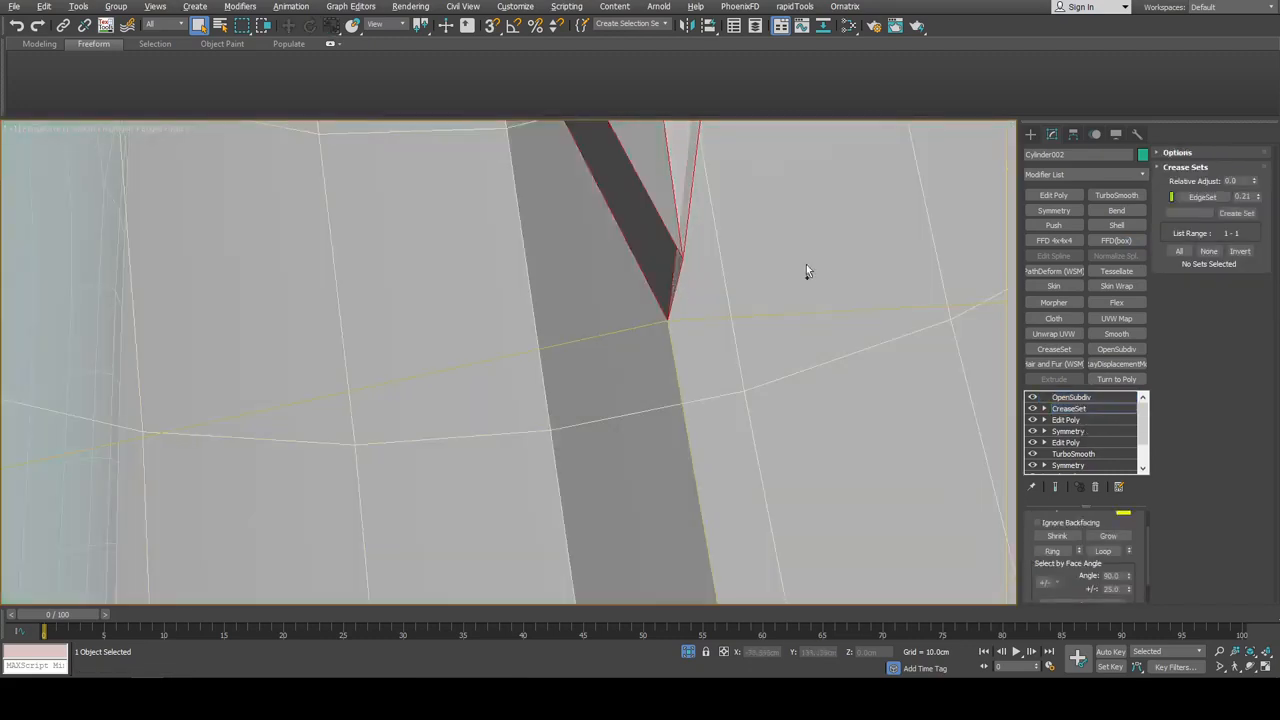
{"action": "key", "text": "alt+x"}
{"action": "right_click", "coordinate": [1200, 196]}
{"action": "left_click", "coordinate": [1205, 243]}
{"action": "scroll", "coordinate": [860, 310], "scroll_direction": "down", "scroll_amount": 5}
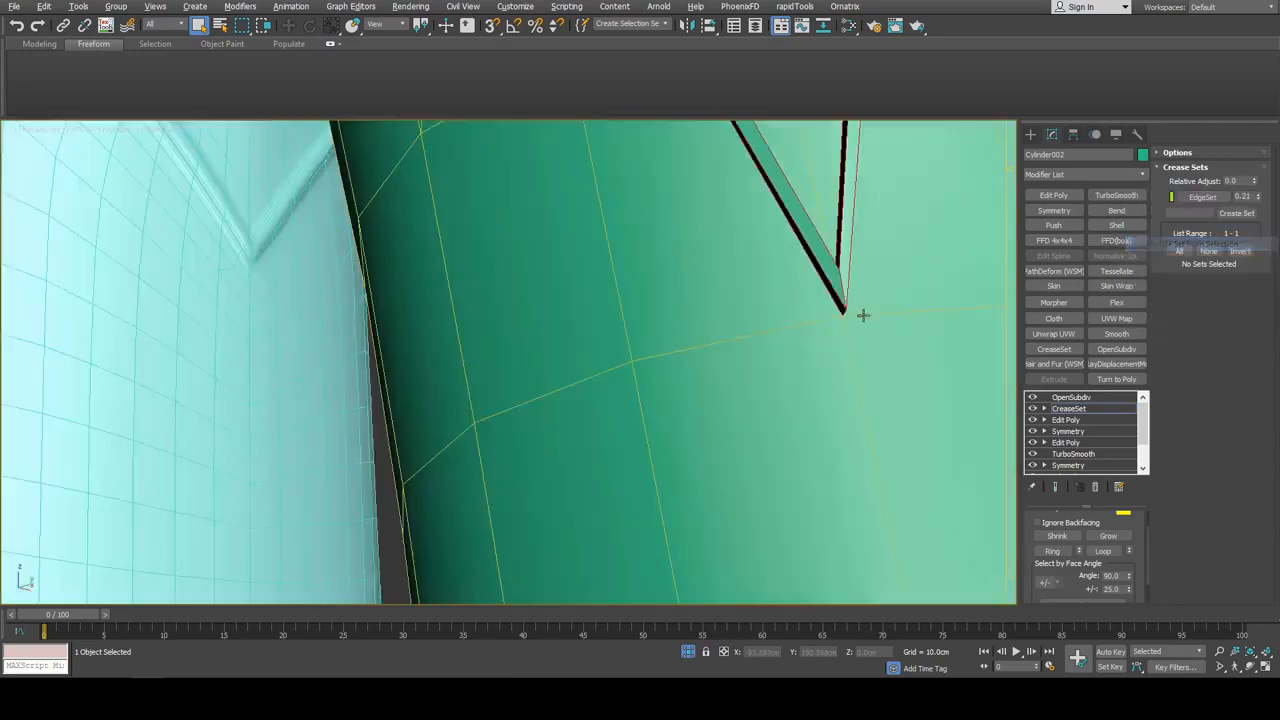
{"action": "left_click", "coordinate": [1070, 397]}
{"action": "scroll", "coordinate": [938, 329], "scroll_direction": "down", "scroll_amount": 3}
{"action": "scroll", "coordinate": [938, 329], "scroll_direction": "up", "scroll_amount": 4}
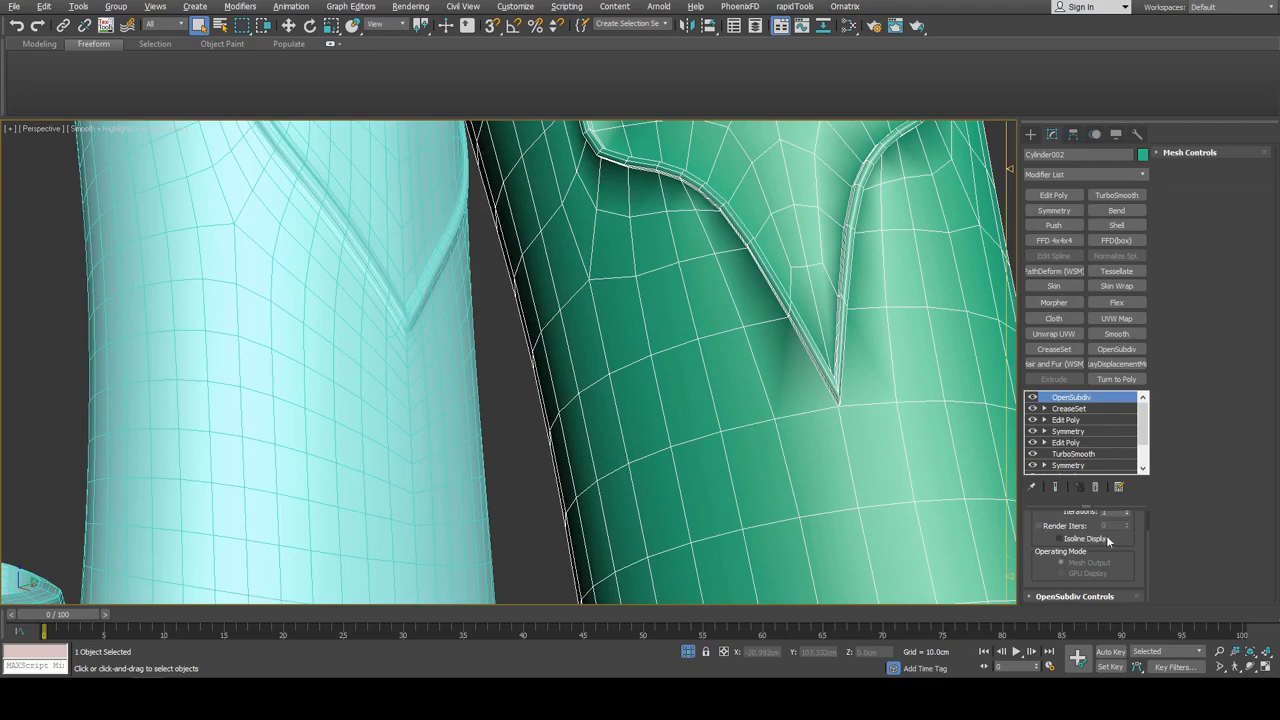
Stack Smooth, Edit Poly, X-axis Symmetry with Flip, and TurboSmooth modifiers above the OpenSubdiv modifier
{"action": "left_click", "coordinate": [1116, 333]}
{"action": "left_click", "coordinate": [1053, 195]}
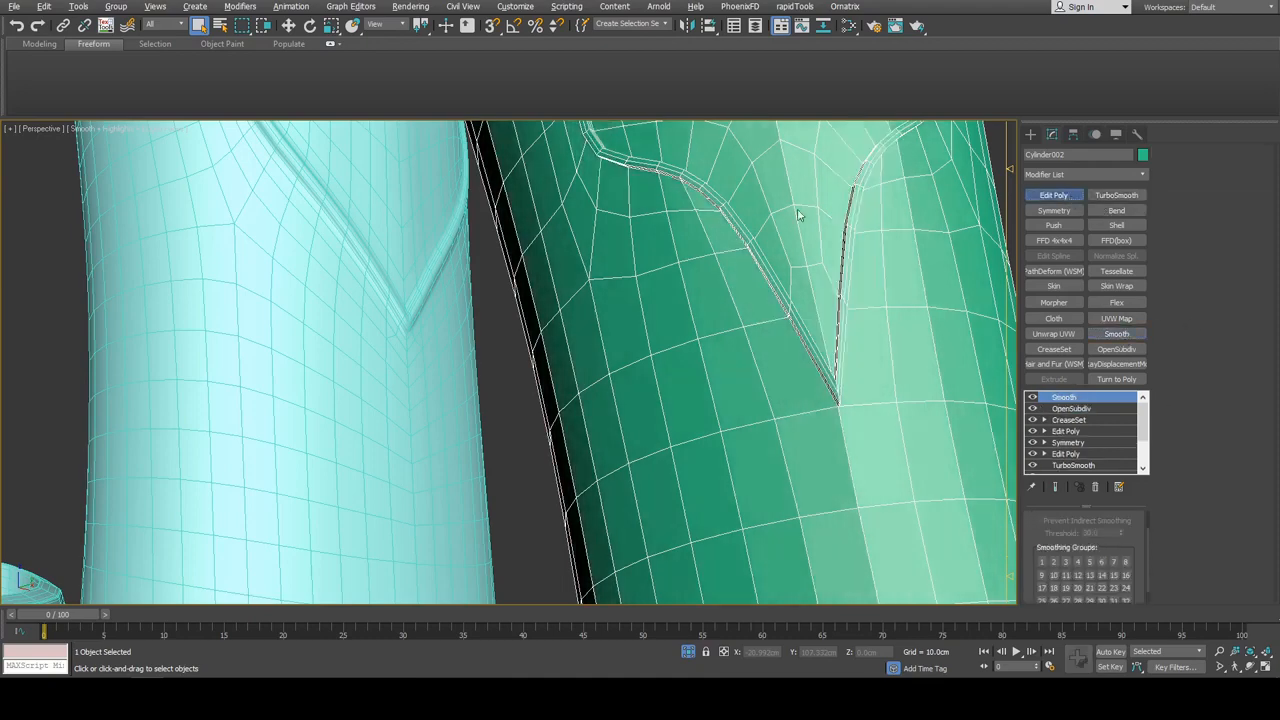
{"action": "scroll", "coordinate": [763, 380], "scroll_direction": "down", "scroll_amount": 6}
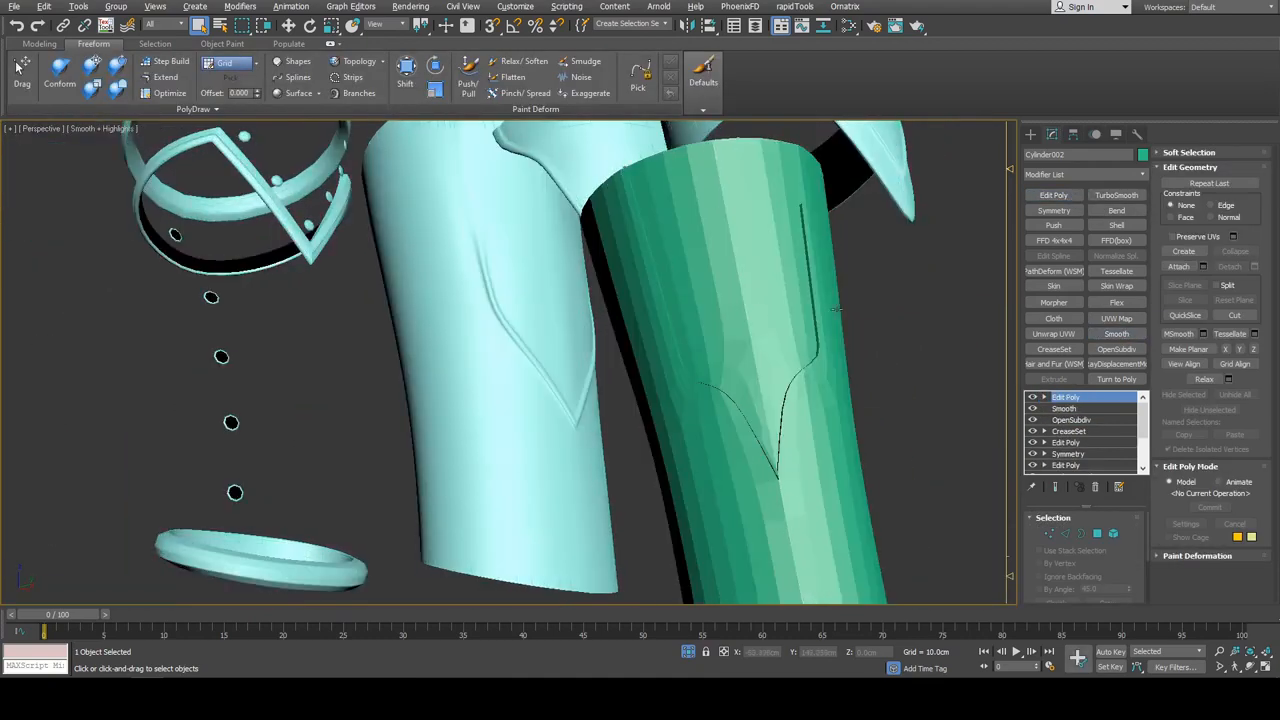
{"action": "key", "text": "F4"}
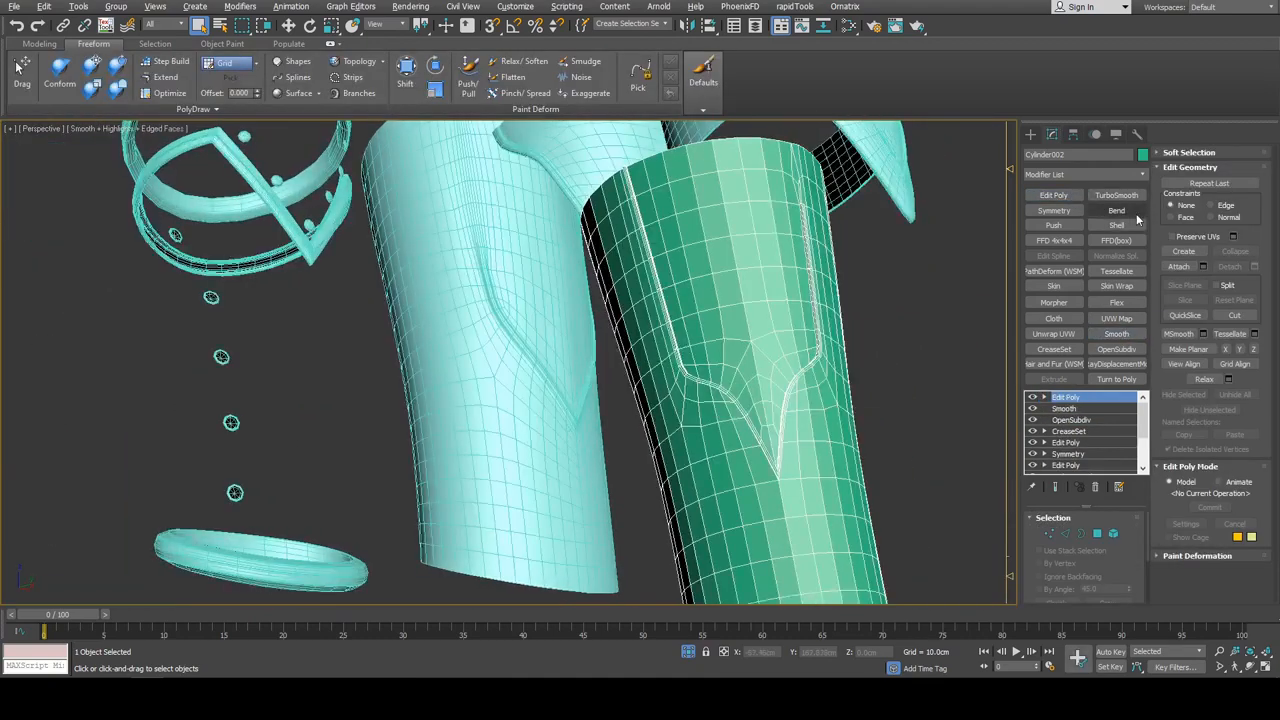
{"action": "left_click", "coordinate": [1053, 210]}
{"action": "key", "text": "F4"}
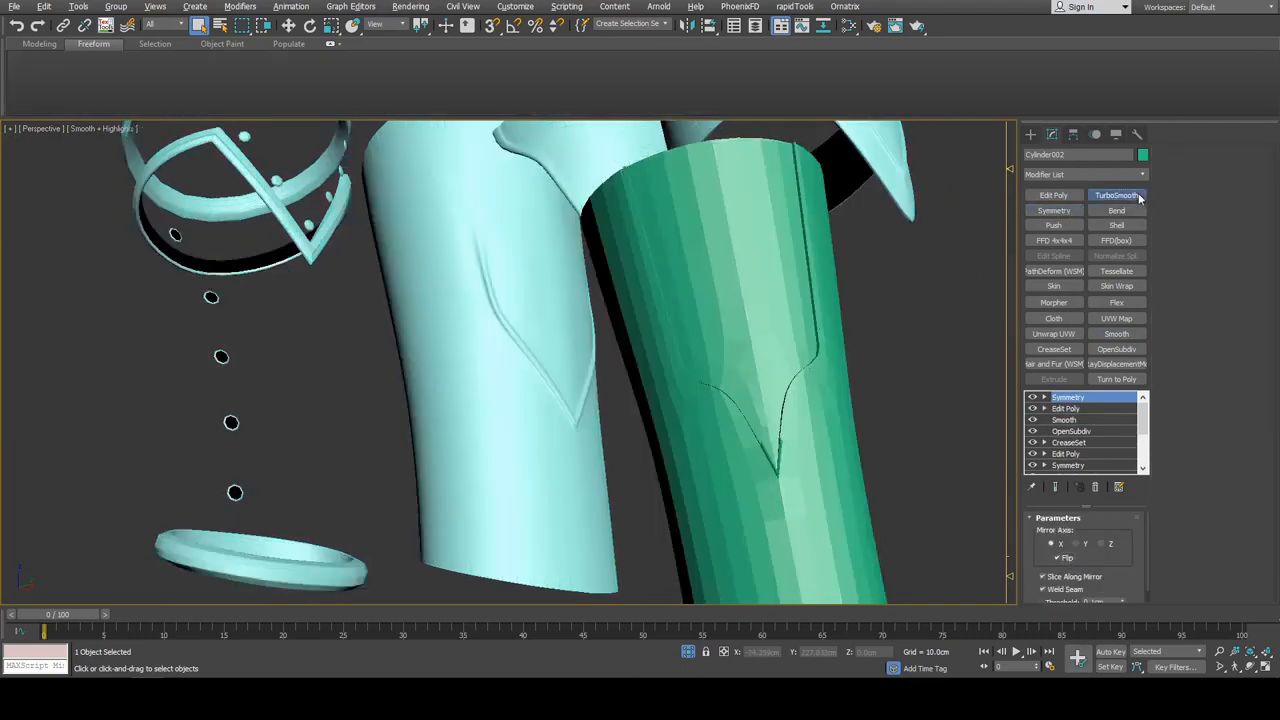
{"action": "left_click", "coordinate": [1116, 195]}
Lower the weld seam threshold of the cylinder's uppermost Symmetry modifier and check the smoothed ridge without edged faces
{"action": "left_click", "coordinate": [1066, 420]}
{"action": "scroll", "coordinate": [714, 357], "scroll_direction": "up", "scroll_amount": 8}
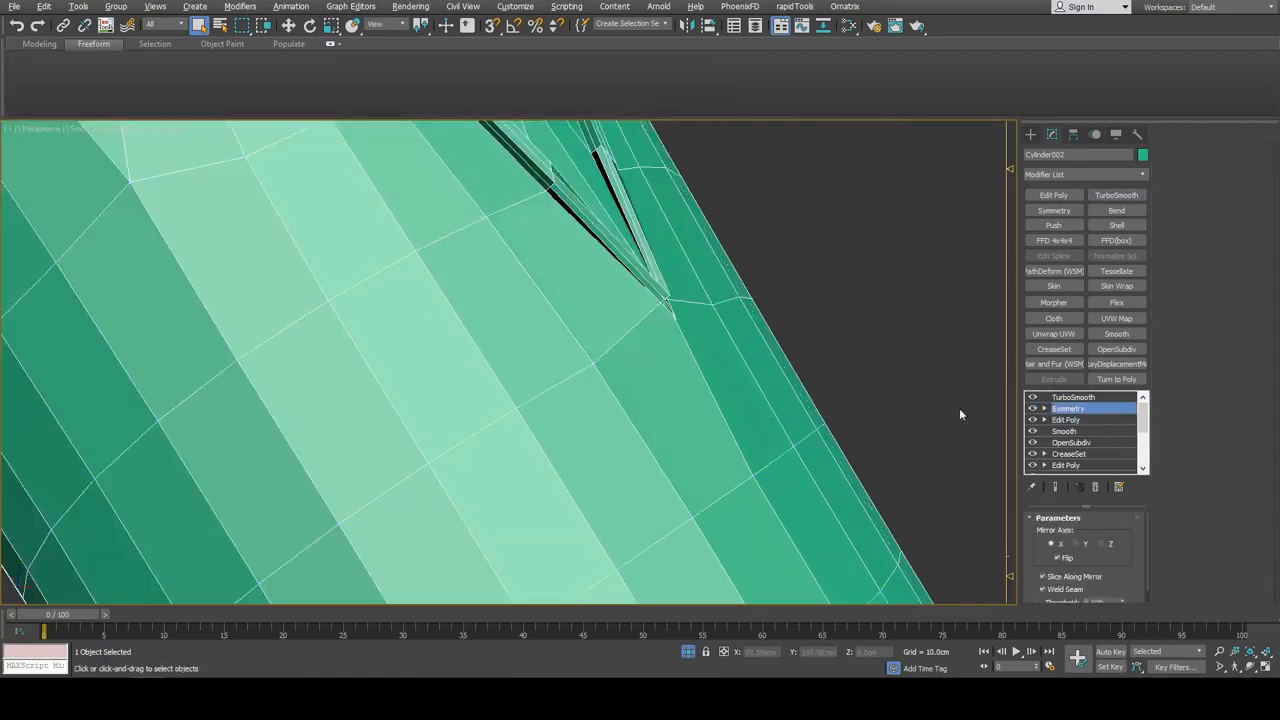
{"action": "scroll", "coordinate": [1108, 570], "scroll_direction": "down", "scroll_amount": 1}
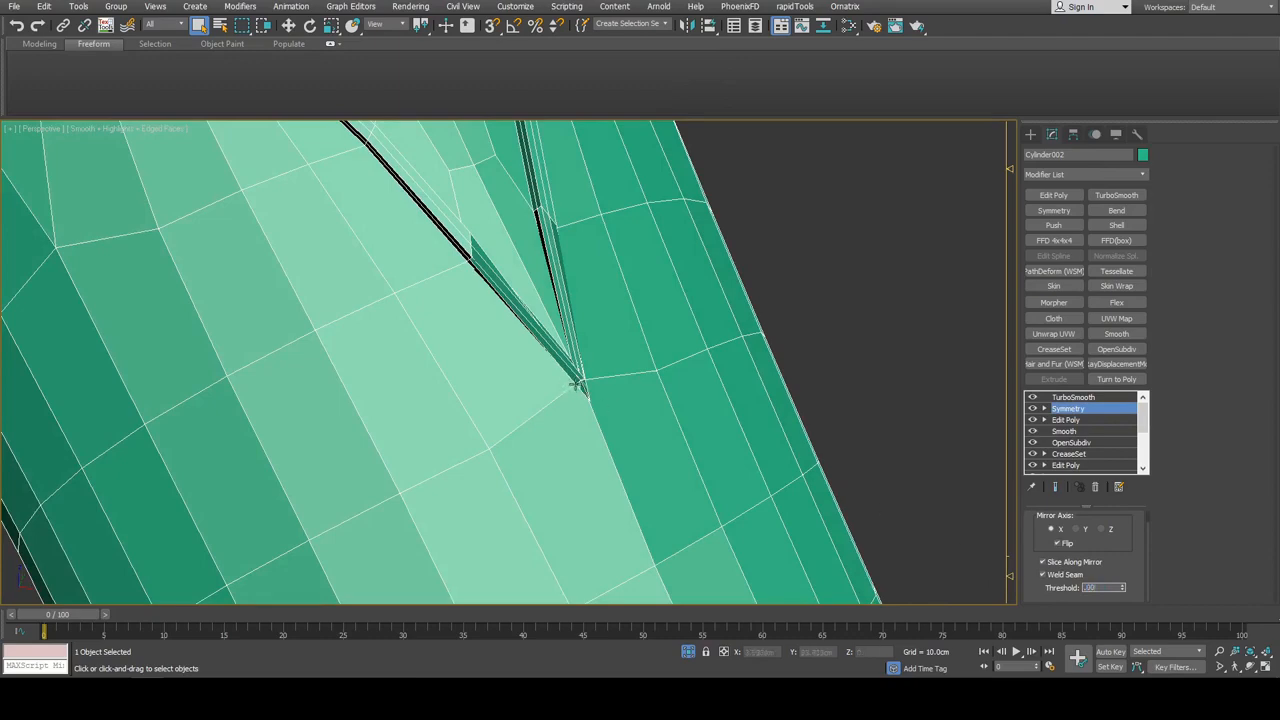
{"action": "middle_click_drag", "start_coordinate": [577, 385], "coordinate": [777, 400], "text": "alt"}
{"action": "left_click", "coordinate": [871, 340]}
{"action": "key", "text": "F4"}
{"action": "scroll", "coordinate": [871, 340], "scroll_direction": "down", "scroll_amount": 5}
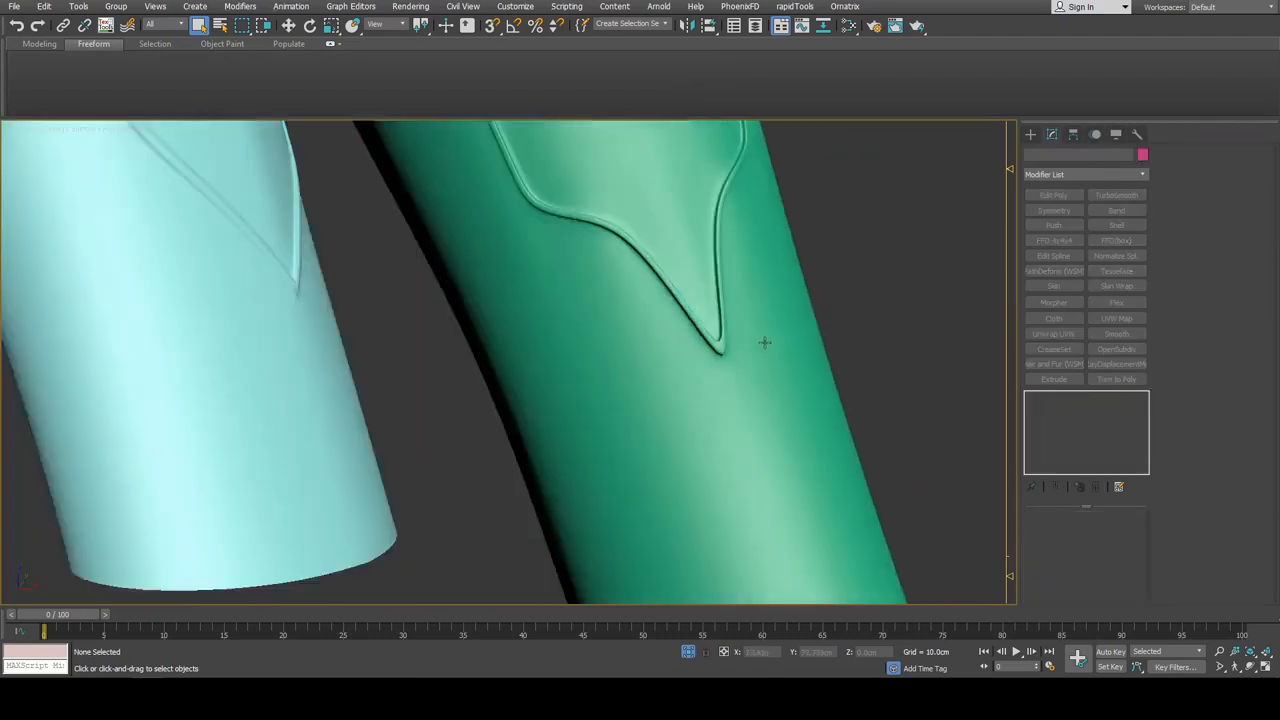
Select the original armlet and disable its Edit Poly modifier so its separated pieces return to their assembled positions
{"action": "scroll", "coordinate": [764, 342], "scroll_direction": "down", "scroll_amount": 6}
{"action": "key", "text": "F4"}
{"action": "middle_click_drag", "start_coordinate": [700, 349], "coordinate": [739, 437]}
{"action": "middle_click_drag", "start_coordinate": [640, 350], "coordinate": [715, 260], "text": "alt"}
{"action": "left_click", "coordinate": [693, 230]}
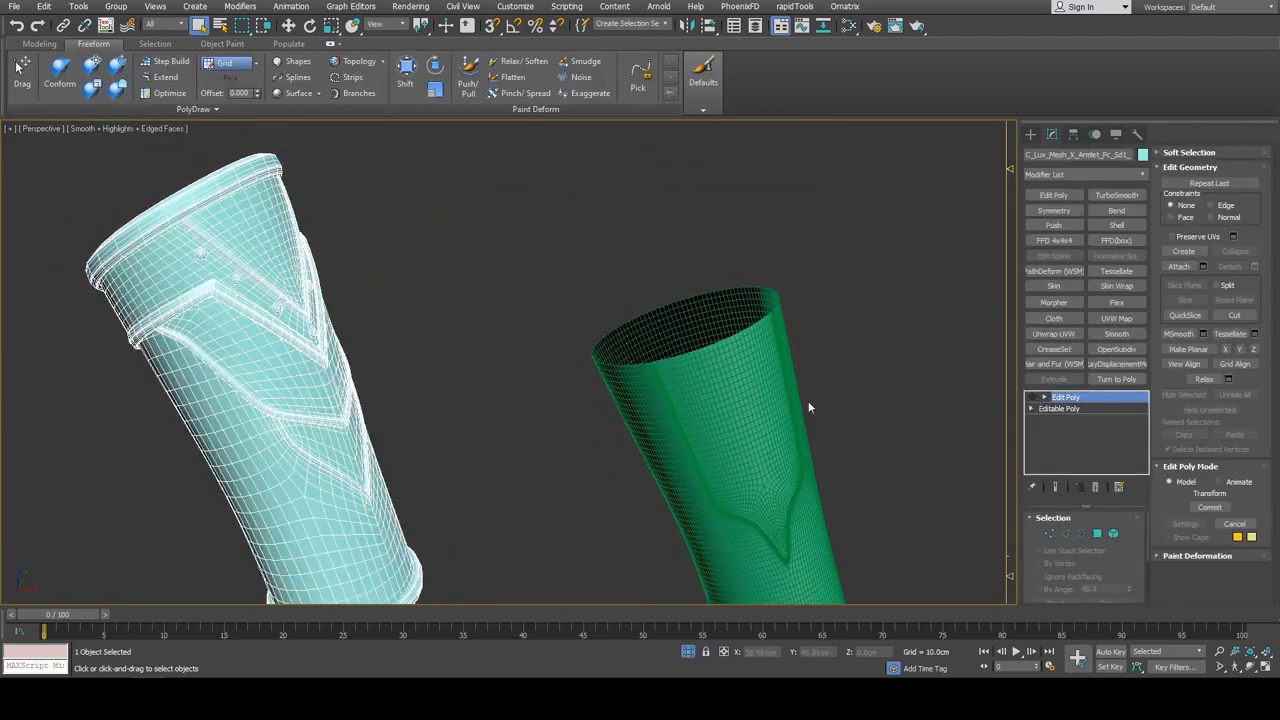
{"action": "middle_click_drag", "start_coordinate": [809, 403], "coordinate": [780, 280], "text": "alt"}
{"action": "left_click", "coordinate": [1033, 397]}
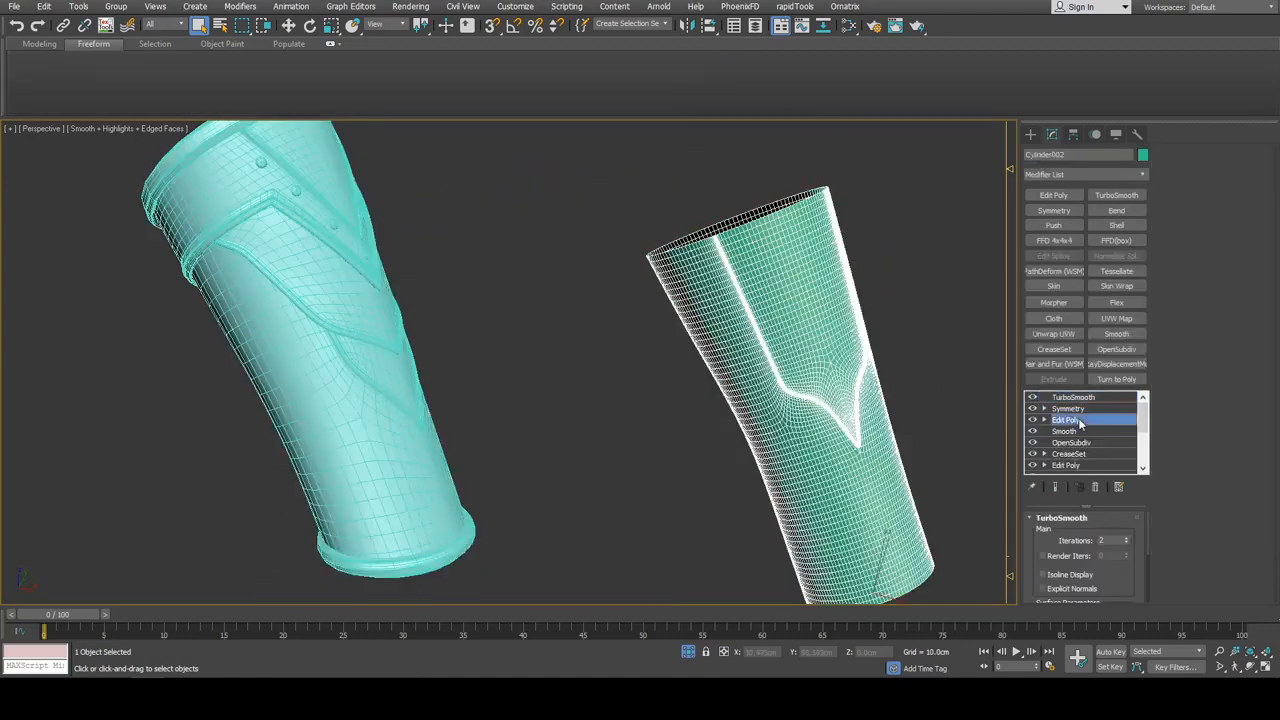
Clone one polygon from the cylinder's upper Edit Poly level beside the sleeve as a separate object and select it
{"action": "left_click", "coordinate": [1078, 420]}
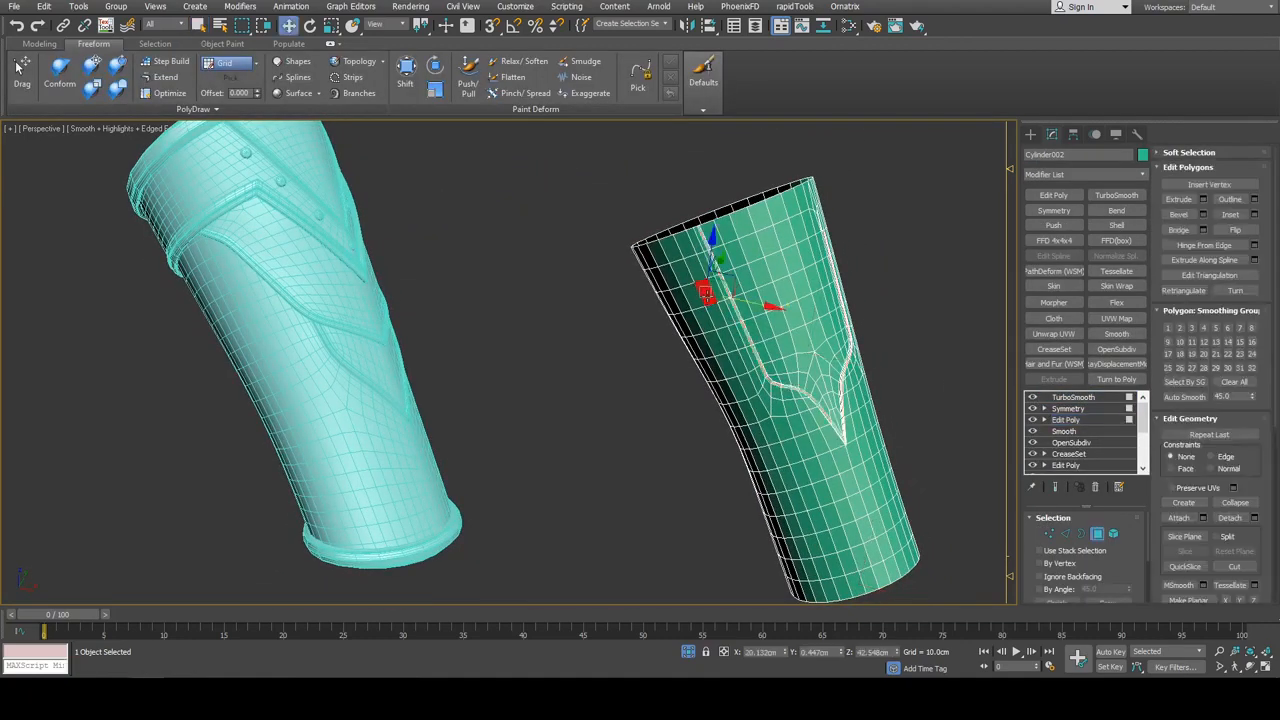
{"action": "left_click_drag", "start_coordinate": [715, 295], "coordinate": [602, 300], "text": "shift"}
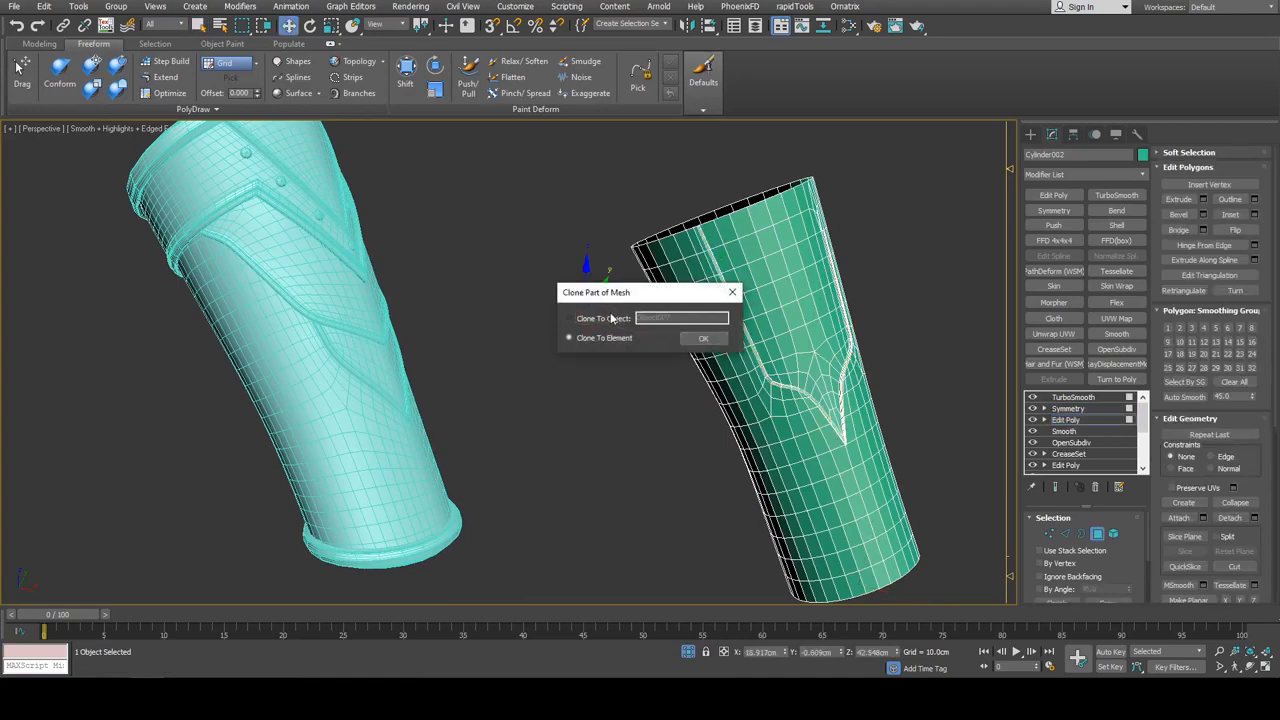
{"action": "left_click", "coordinate": [612, 318]}
{"action": "left_click", "coordinate": [702, 338]}
{"action": "left_click", "coordinate": [582, 314]}
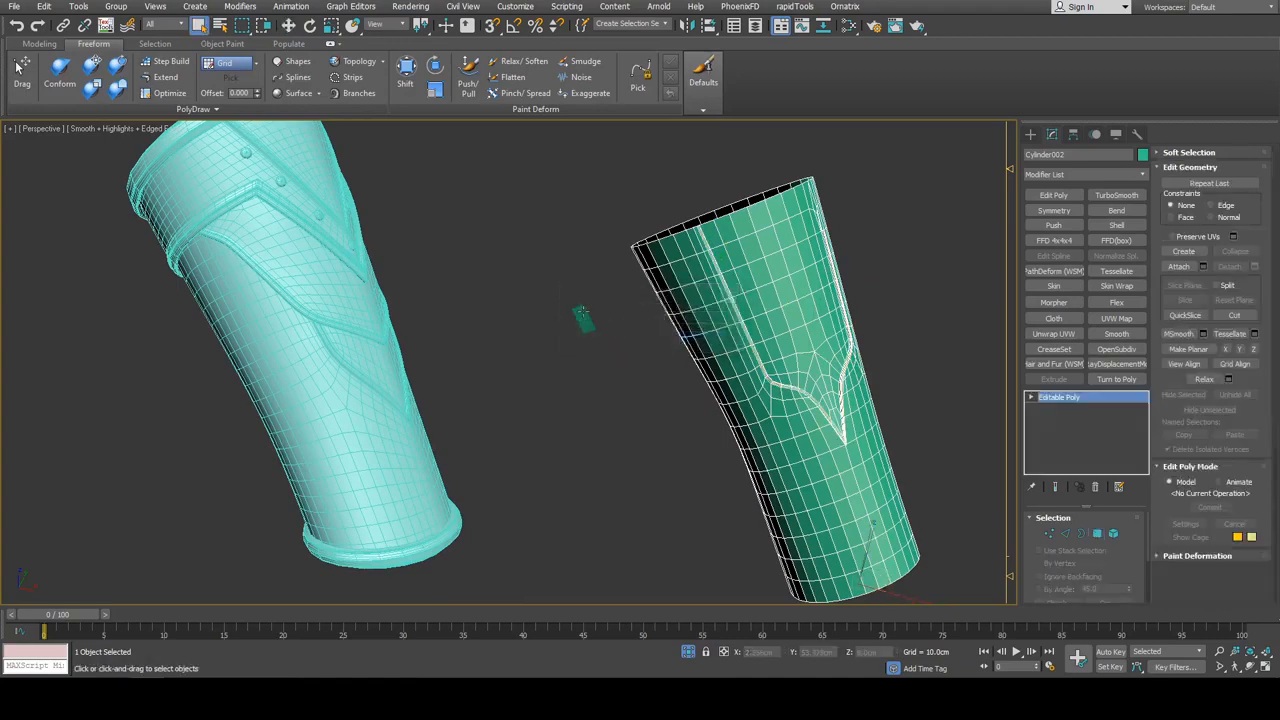
Add an Edit Poly modifier to the cloned polygon and set PolyDraw to draw on the Cylinder002 surface with a 0.100 offset
{"action": "left_click", "coordinate": [1053, 195]}
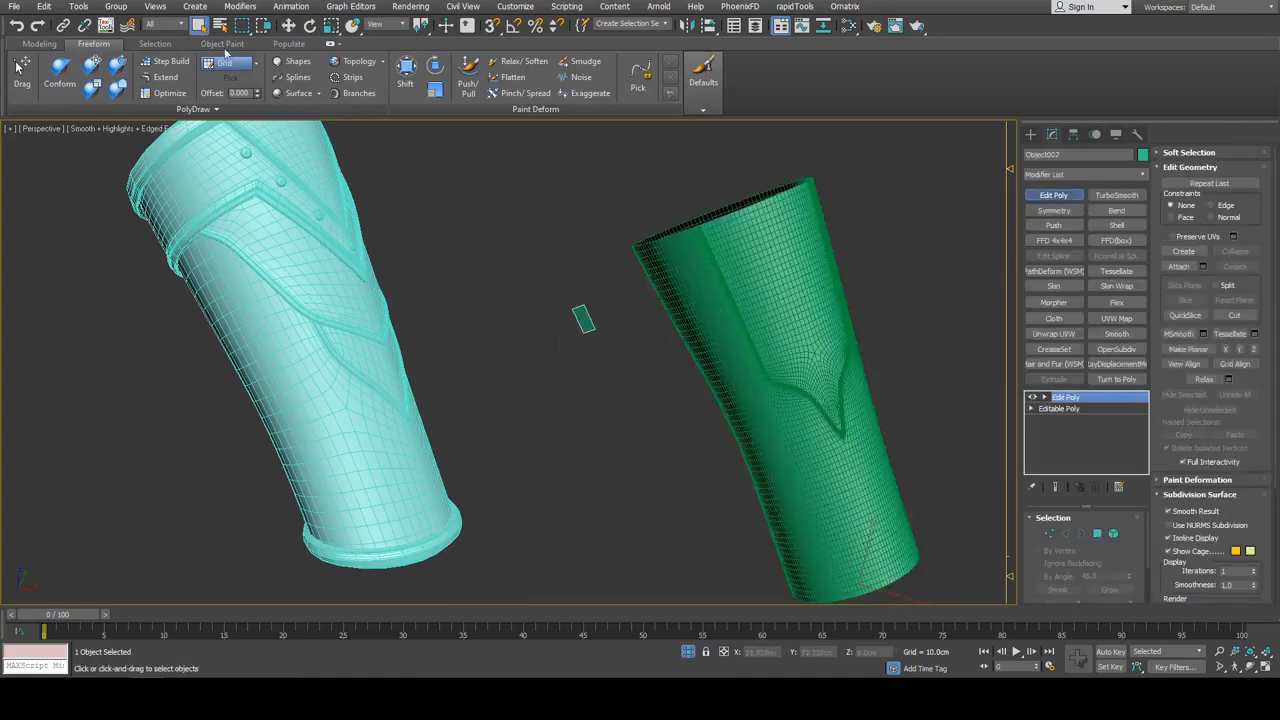
{"action": "left_click", "coordinate": [255, 62]}
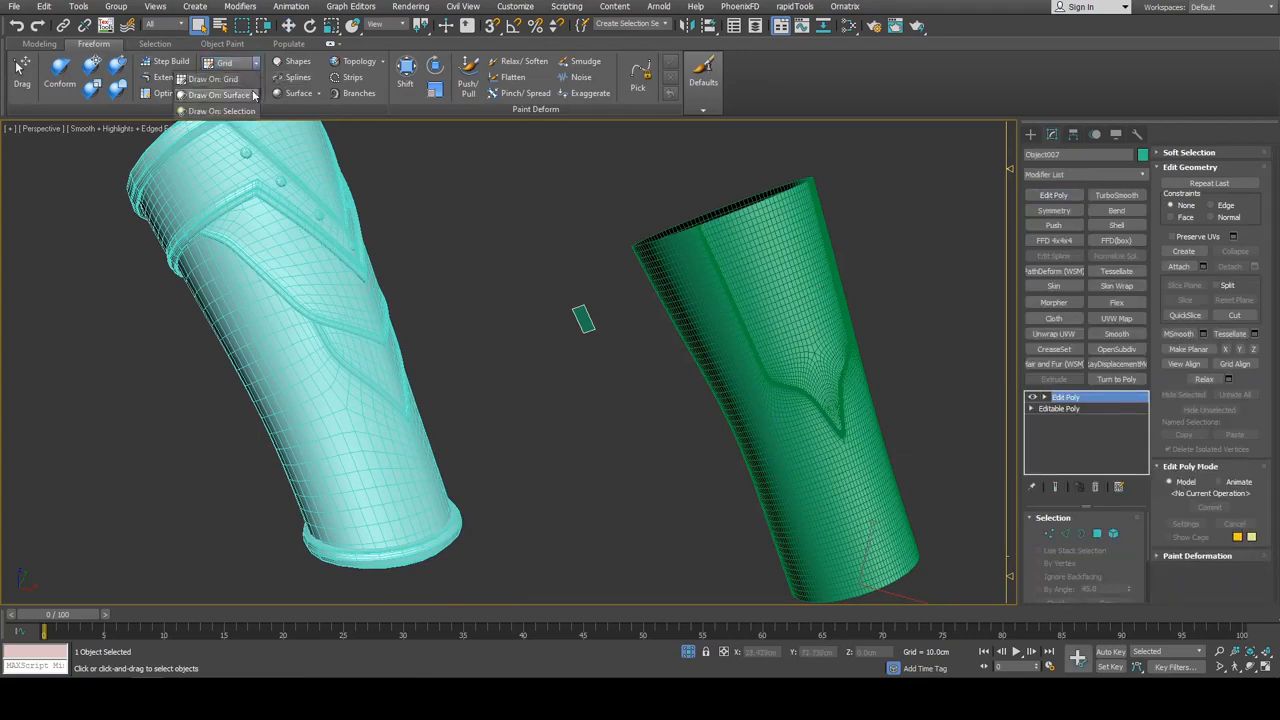
{"action": "left_click", "coordinate": [255, 95]}
{"action": "key", "text": "w"}
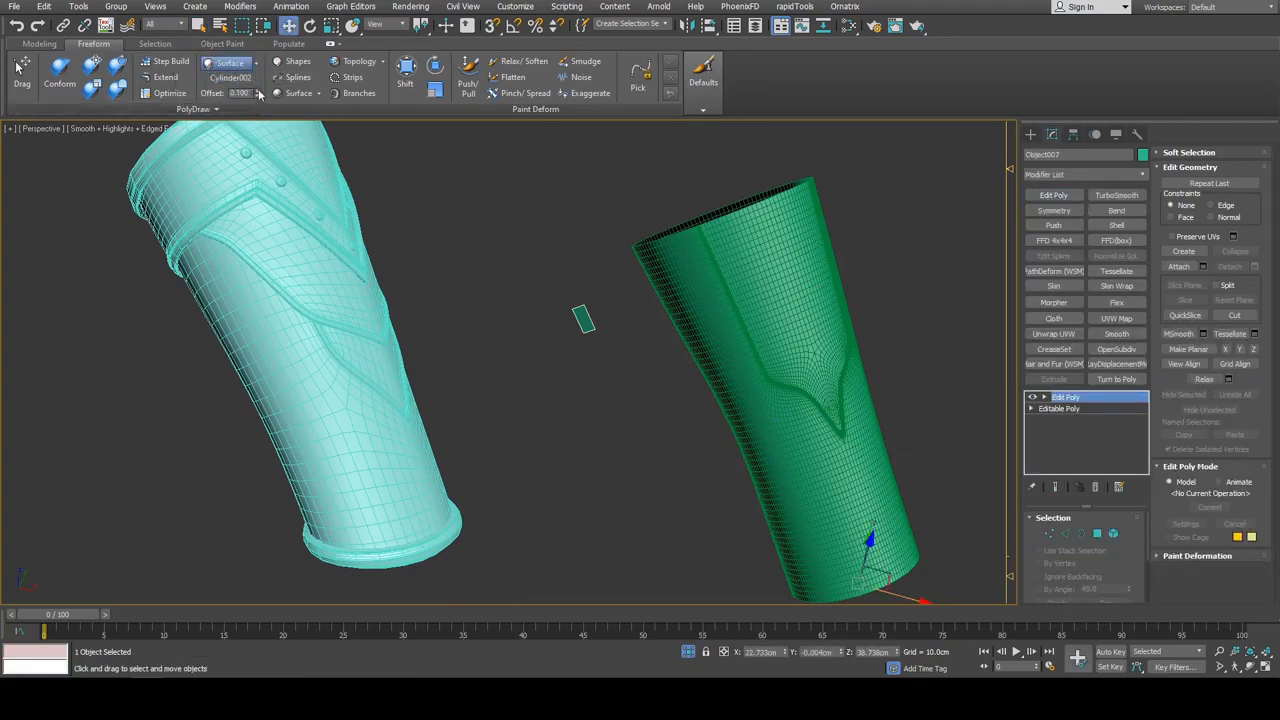
Build a new quad with Step Build on the sleeve's front, just above the V-shaped ridge tip
{"action": "left_click", "coordinate": [165, 62]}
{"action": "middle_click_drag", "start_coordinate": [740, 277], "coordinate": [735, 266], "text": "alt"}
{"action": "middle_click_drag", "start_coordinate": [735, 266], "coordinate": [721, 330]}
{"action": "scroll", "coordinate": [722, 326], "scroll_direction": "up", "scroll_amount": 3}
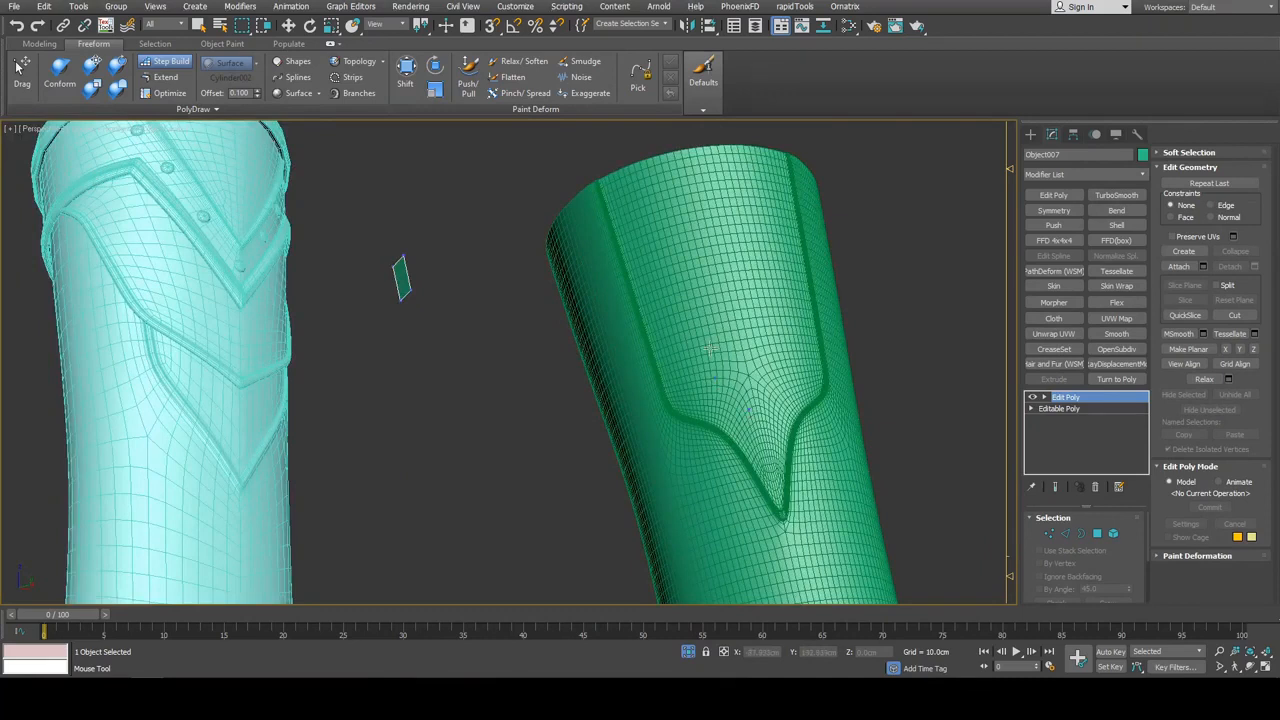
{"action": "left_click", "coordinate": [745, 383], "text": "shift"}
{"action": "key", "text": "w"}
Mirror the new quad with an X-axis Symmetry modifier, with Flip enabled and a weld threshold of 0.03 cm
{"action": "key", "text": "1"}
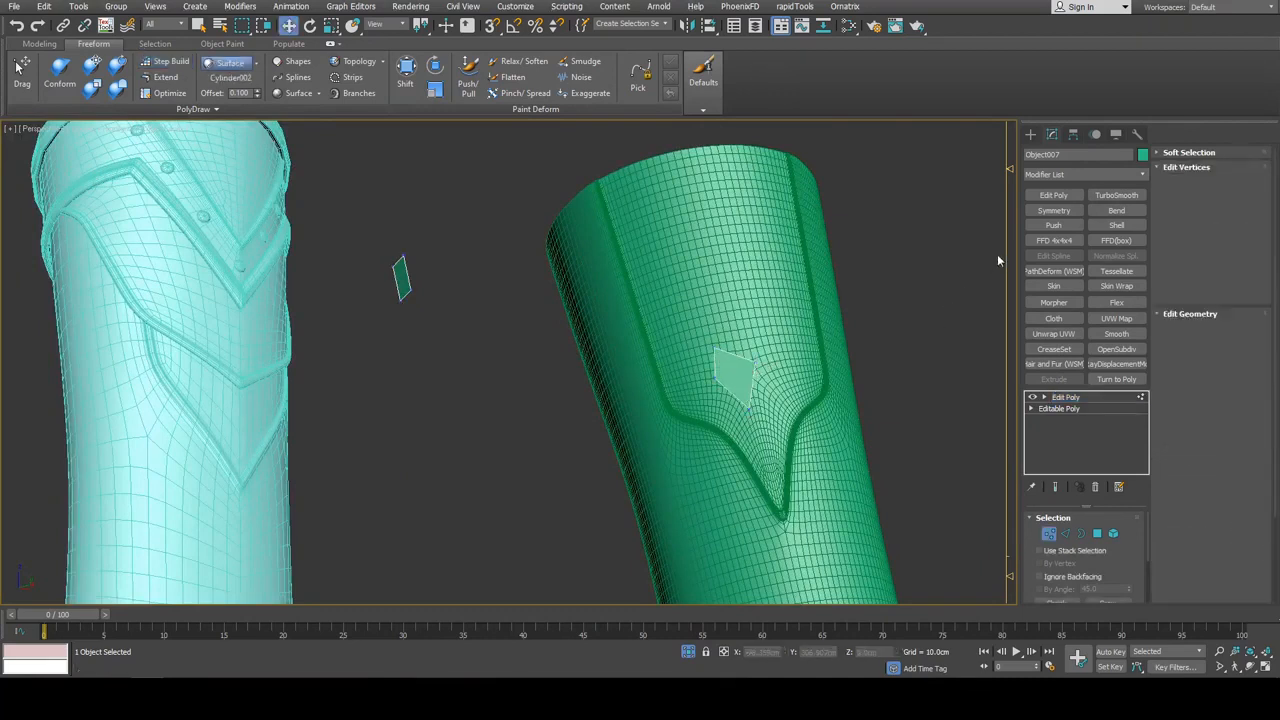
{"action": "key", "text": "1"}
{"action": "left_click", "coordinate": [1054, 210]}
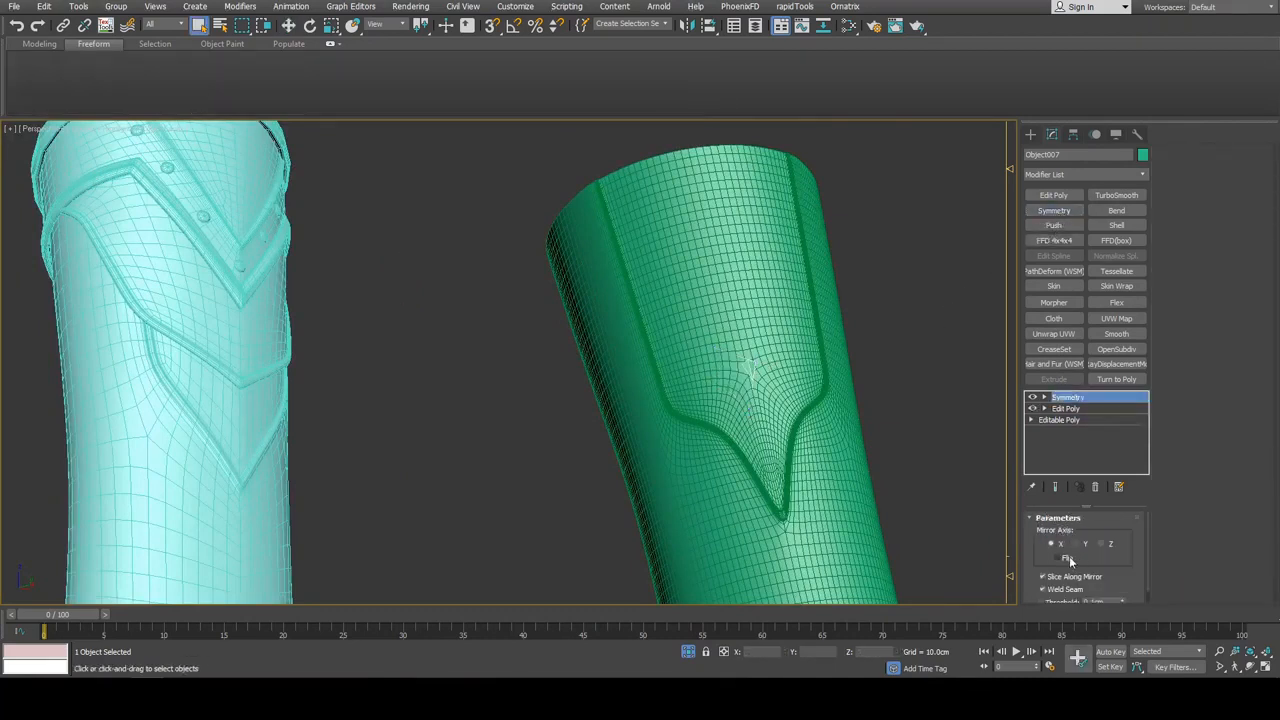
{"action": "scroll", "coordinate": [1148, 570], "scroll_direction": "down", "scroll_amount": 1}
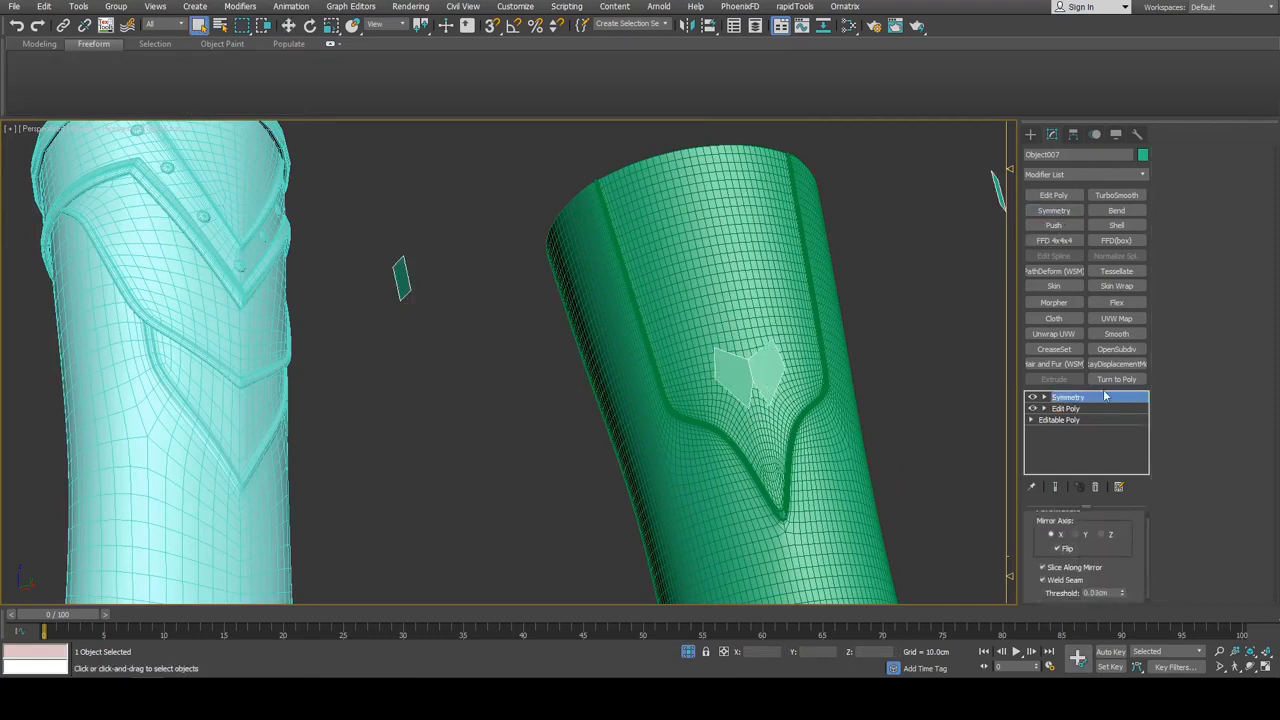
Return to the Edit Poly level with the mirrored result shown and pull the quad's lower centre vertex down toward the ridge tip
{"action": "left_click", "coordinate": [1066, 408]}
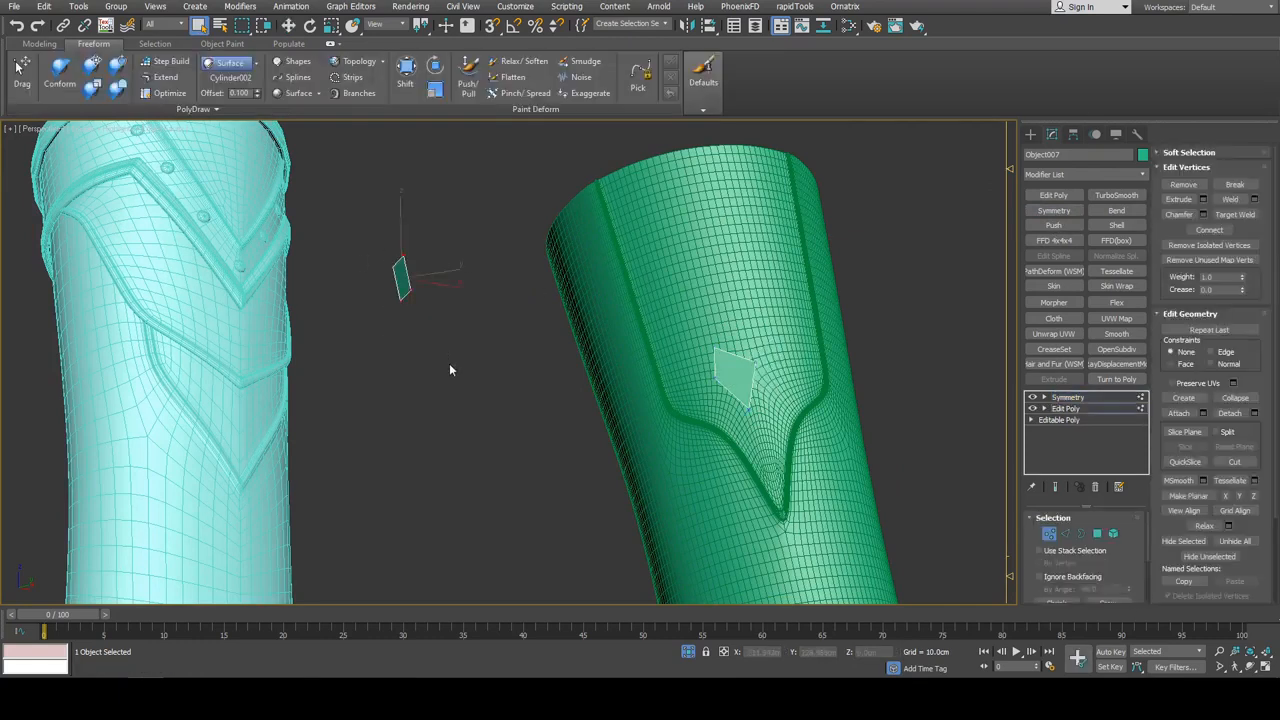
{"action": "key", "text": "e"}
{"action": "middle_click_drag", "start_coordinate": [757, 397], "coordinate": [744, 385]}
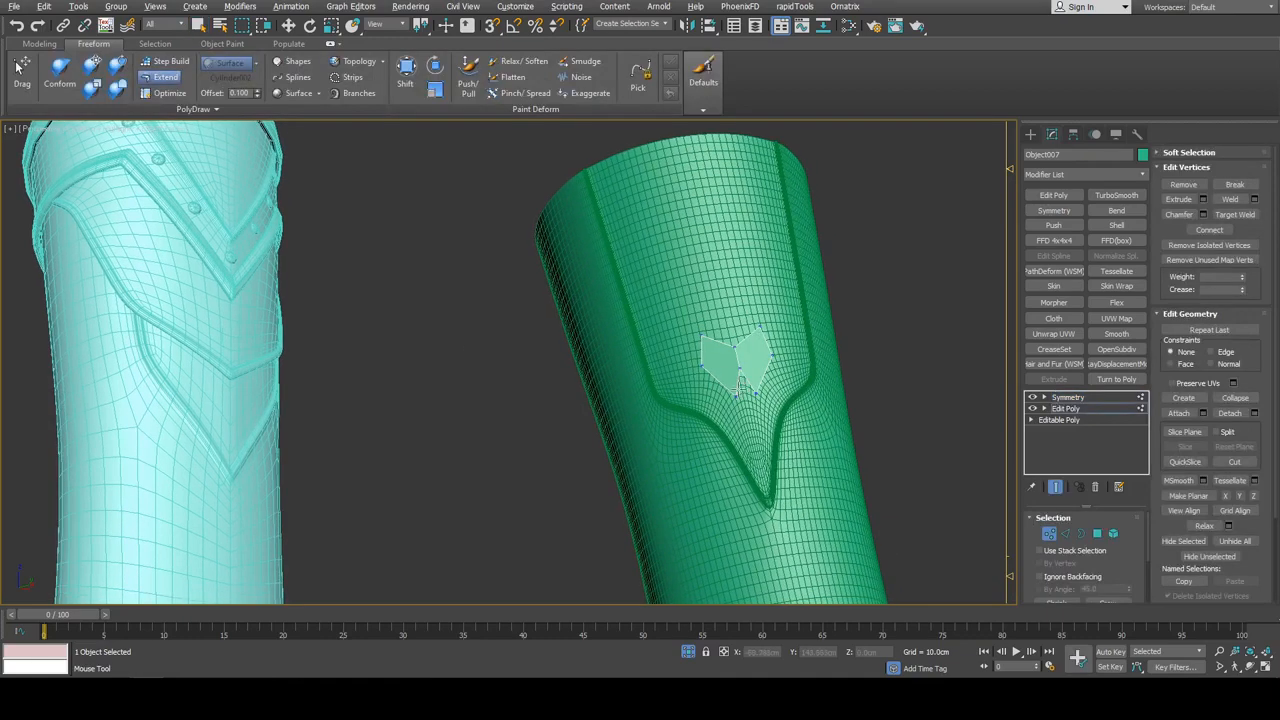
{"action": "left_click_drag", "start_coordinate": [740, 385], "coordinate": [751, 401]}
{"action": "middle_click_drag", "start_coordinate": [747, 397], "coordinate": [750, 399]}
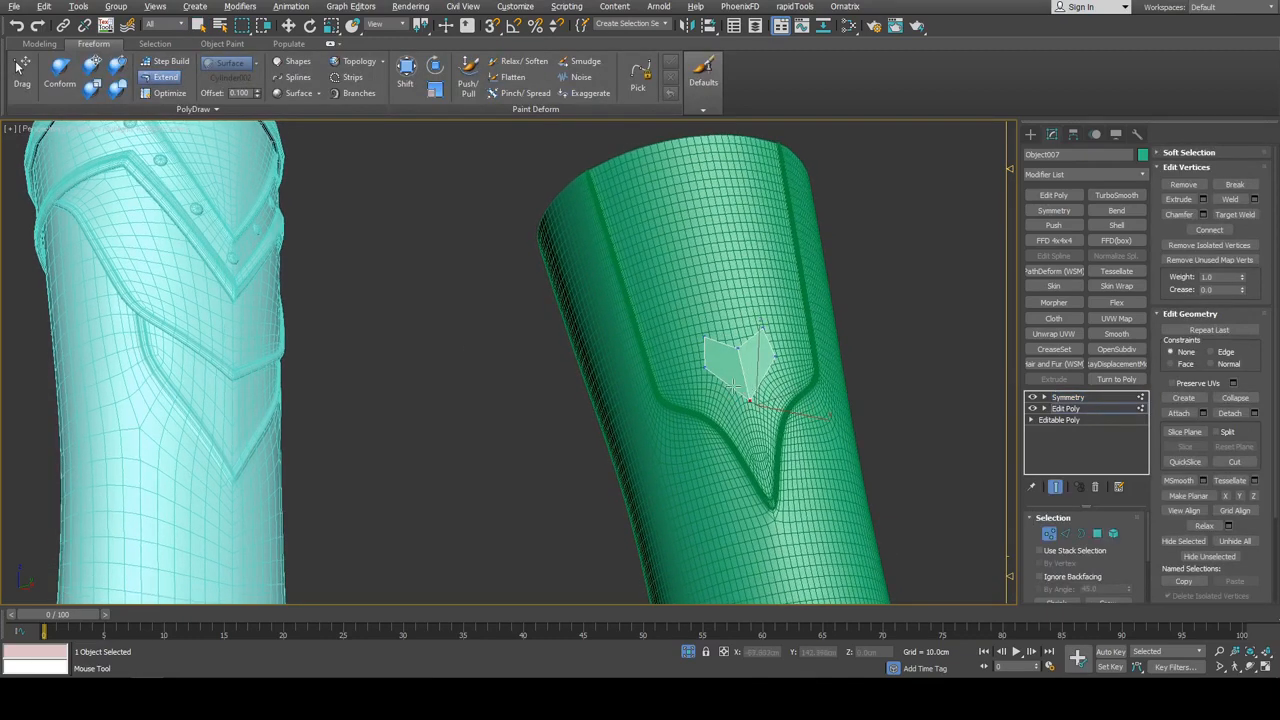
Extend the quad's outer edge into a strip of quads that curves up and around the side of the sleeve
{"action": "left_click_drag", "start_coordinate": [710, 353], "coordinate": [655, 336], "text": "shift"}
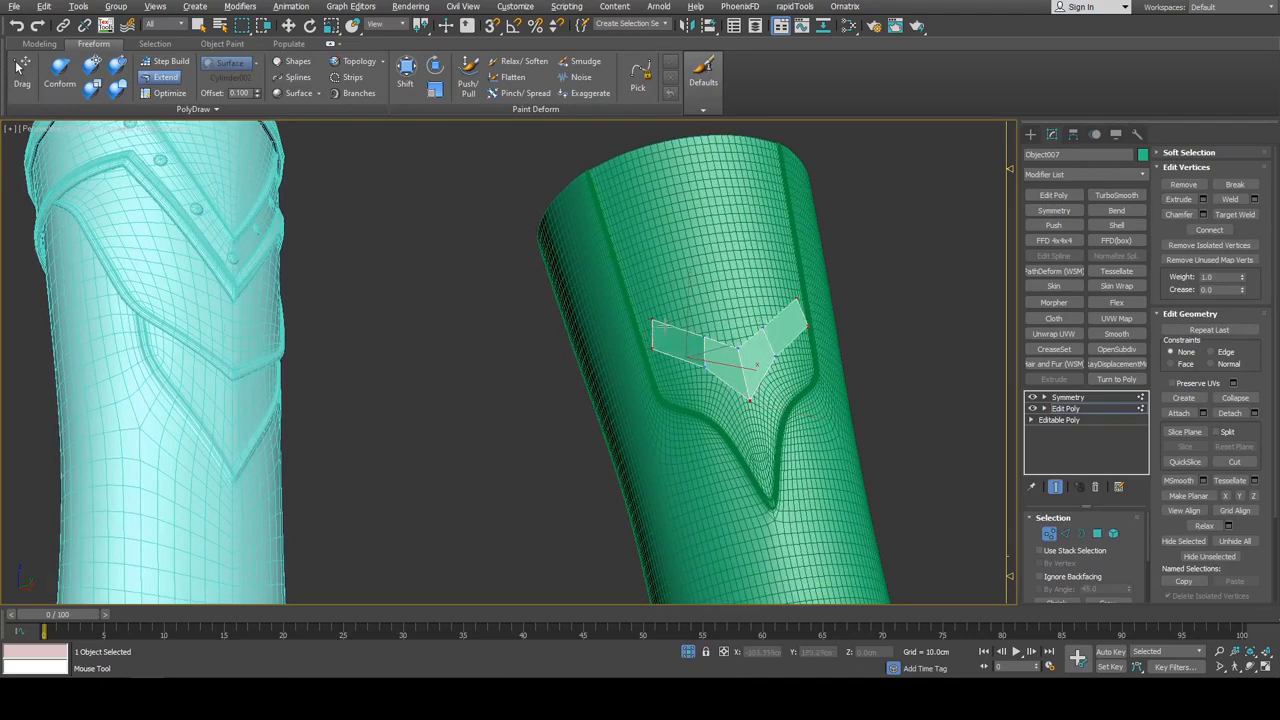
{"action": "middle_click_drag", "start_coordinate": [665, 328], "coordinate": [675, 352]}
{"action": "middle_click_drag", "start_coordinate": [675, 352], "coordinate": [780, 378], "text": "alt"}
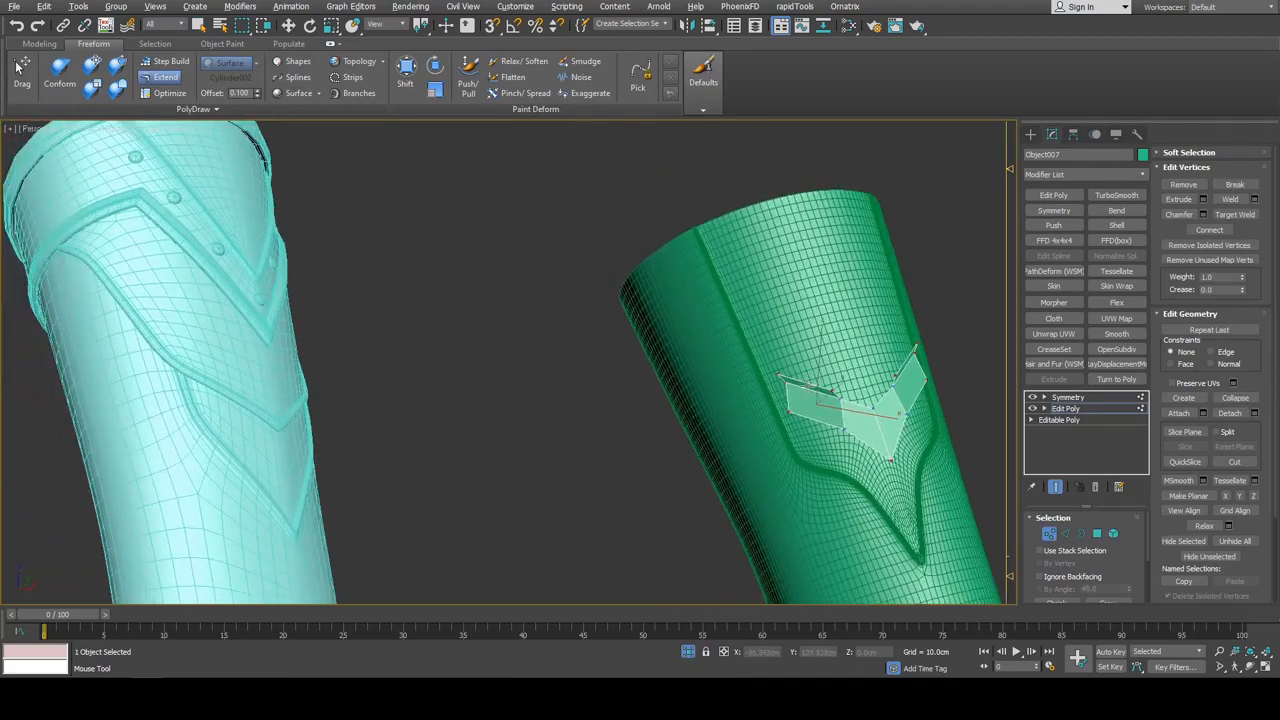
{"action": "scroll", "coordinate": [788, 385], "scroll_direction": "up", "scroll_amount": 5}
{"action": "scroll", "coordinate": [690, 360], "scroll_direction": "down", "scroll_amount": 5}
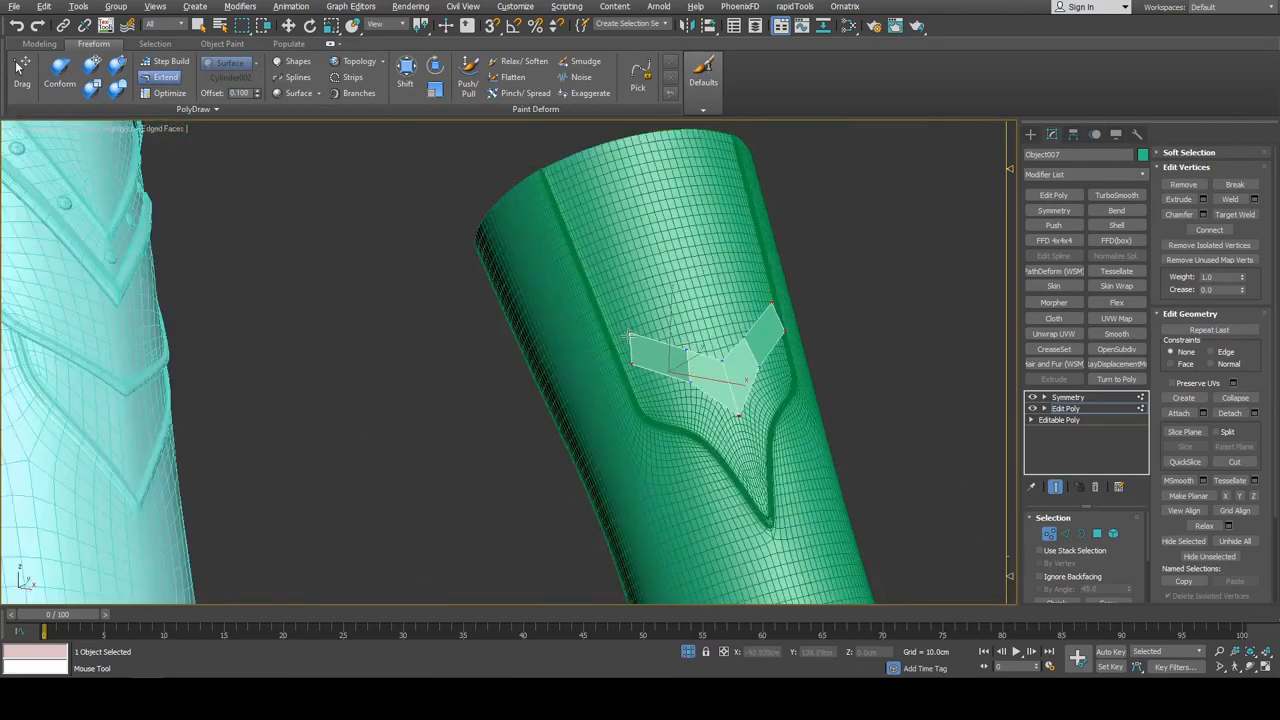
{"action": "middle_click_drag", "start_coordinate": [698, 357], "coordinate": [724, 362], "text": "alt"}
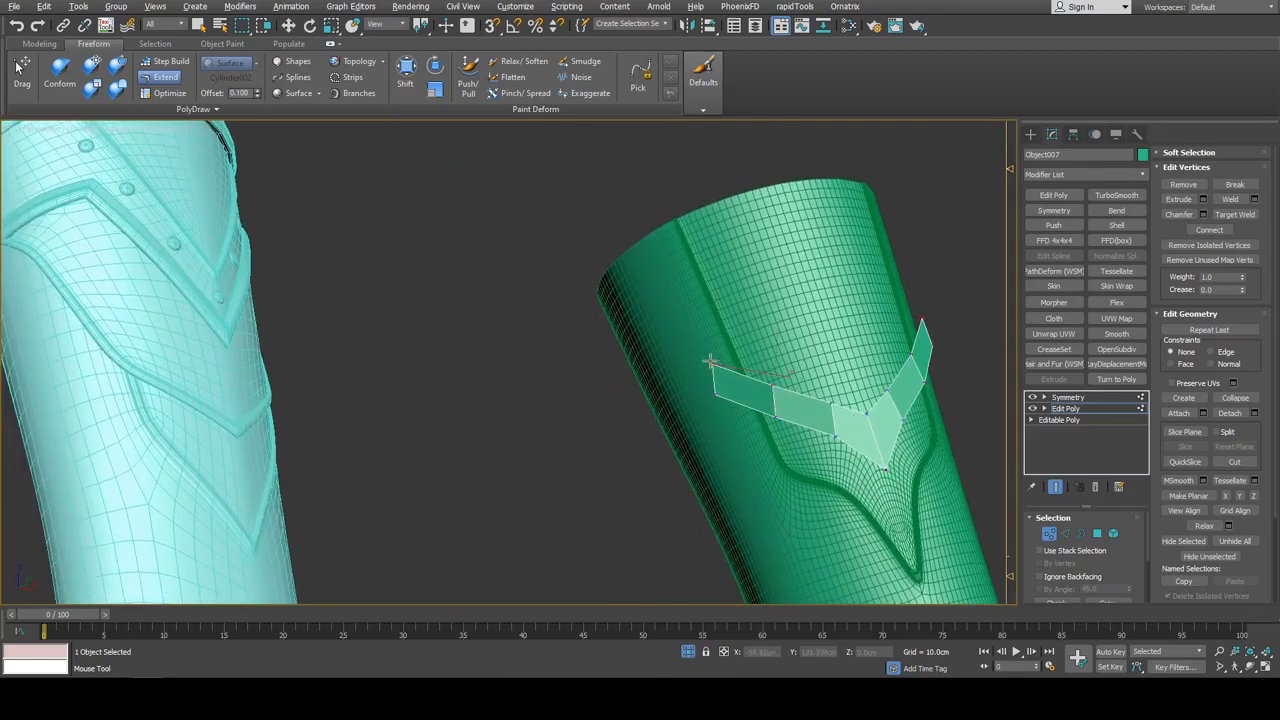
{"action": "left_click_drag", "start_coordinate": [710, 361], "coordinate": [726, 360], "text": "ctrl+alt+shift"}
{"action": "middle_click_drag", "start_coordinate": [732, 357], "coordinate": [766, 367]}
{"action": "left_click_drag", "start_coordinate": [756, 387], "coordinate": [648, 300], "text": "shift"}
{"action": "middle_click_drag", "start_coordinate": [648, 300], "coordinate": [544, 309], "text": "alt"}
{"action": "left_click_drag", "start_coordinate": [543, 310], "coordinate": [534, 287], "text": "ctrl+alt+shift"}
{"action": "middle_click_drag", "start_coordinate": [534, 287], "coordinate": [747, 352], "text": "alt"}
Fill quads above the front of the strip with Step Build and adjust their upper vertices on the sleeve surface
{"action": "left_click", "coordinate": [165, 62]}
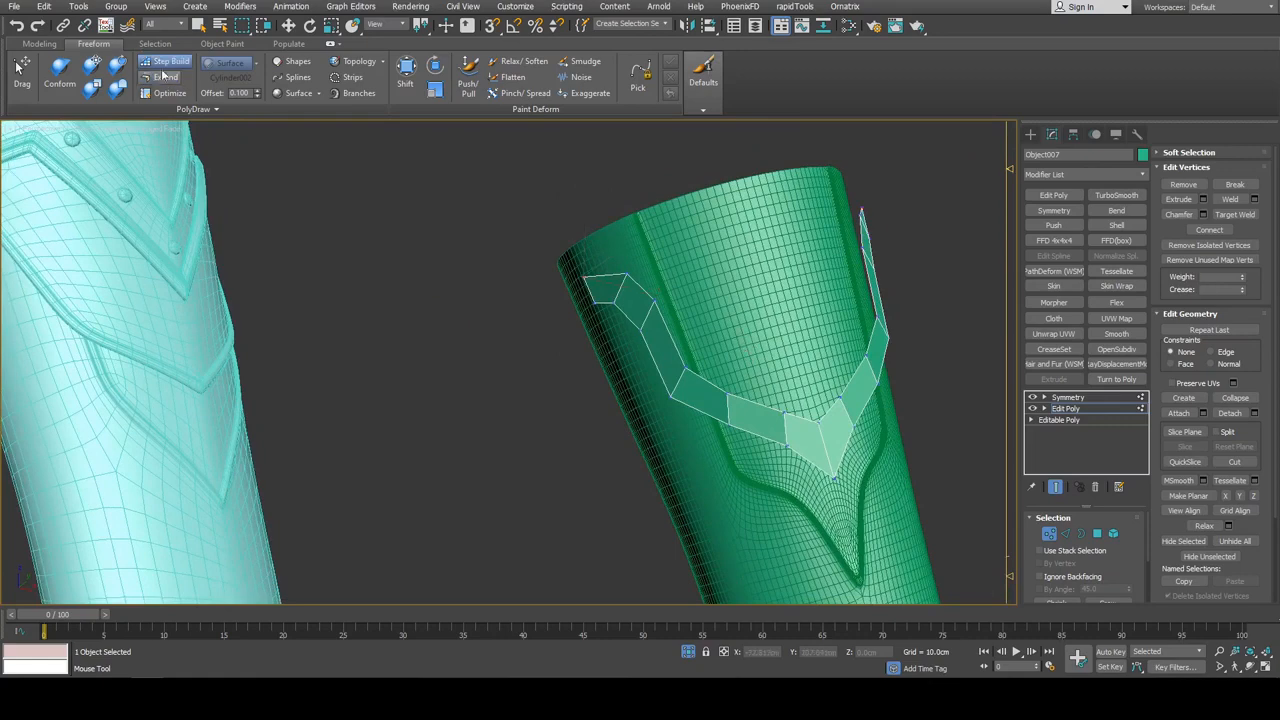
{"action": "middle_click_drag", "start_coordinate": [714, 294], "coordinate": [684, 304], "text": "alt"}
{"action": "scroll", "coordinate": [799, 369], "scroll_direction": "up", "scroll_amount": 3}
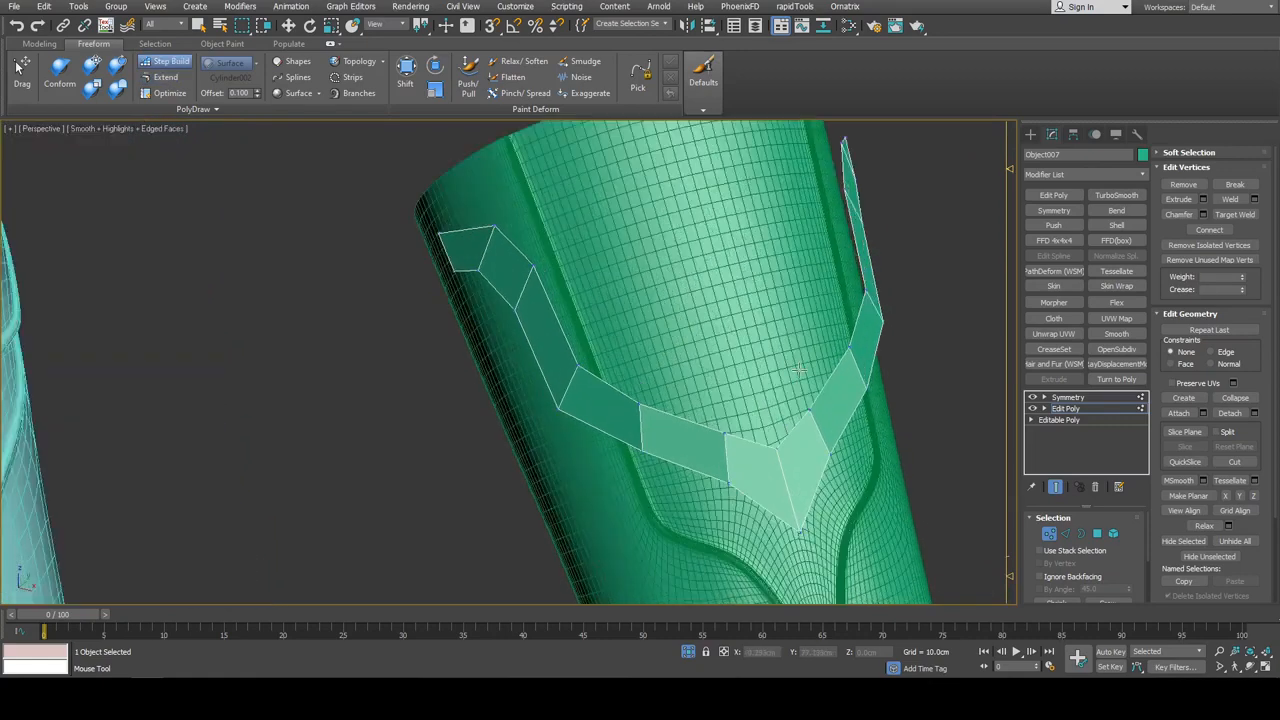
{"action": "left_click", "coordinate": [750, 406], "text": "shift"}
{"action": "left_click_drag", "start_coordinate": [723, 362], "coordinate": [714, 367], "text": "ctrl+alt+shift"}
{"action": "left_click", "coordinate": [669, 340]}
{"action": "left_click", "coordinate": [686, 360], "text": "shift"}
{"action": "middle_click_drag", "start_coordinate": [678, 335], "coordinate": [708, 368]}
{"action": "left_click", "coordinate": [698, 375]}
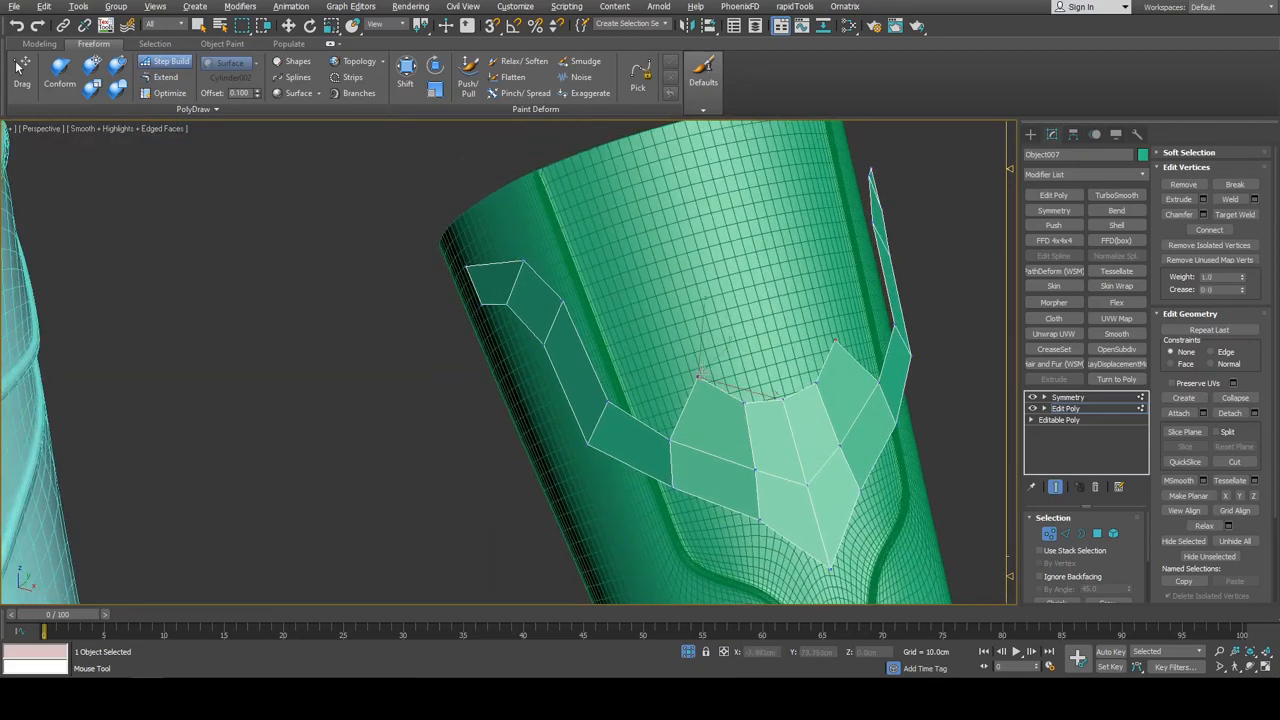
{"action": "left_click_drag", "start_coordinate": [700, 375], "coordinate": [678, 372], "text": "ctrl+alt+shift"}
{"action": "right_click", "coordinate": [655, 318]}
Continue with Step Build along the strip's inner side and across to the centre line to complete the next row of quads
{"action": "key", "text": "q"}
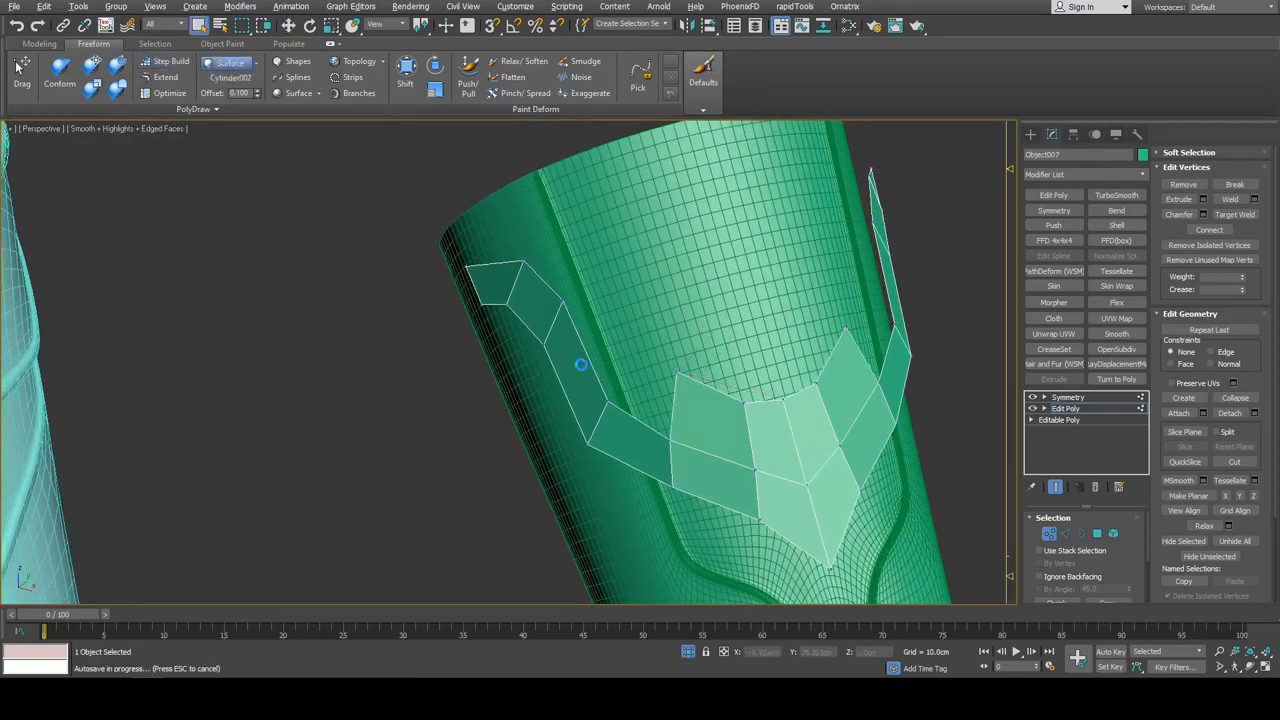
{"action": "key", "text": "w"}
{"action": "key", "text": "2"}
{"action": "left_click", "coordinate": [594, 372]}
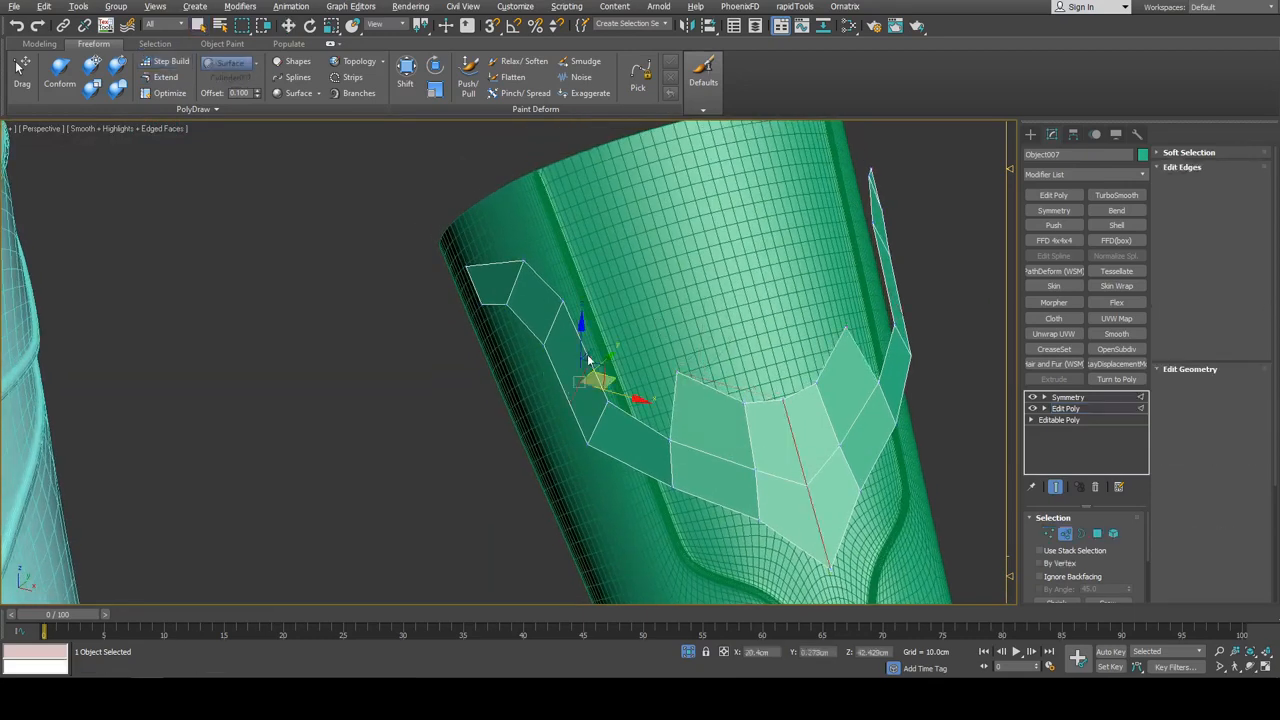
{"action": "key", "text": "alt+s"}
{"action": "middle_click_drag", "start_coordinate": [631, 334], "coordinate": [635, 336]}
{"action": "left_click_drag", "start_coordinate": [597, 381], "coordinate": [671, 395], "text": "shift"}
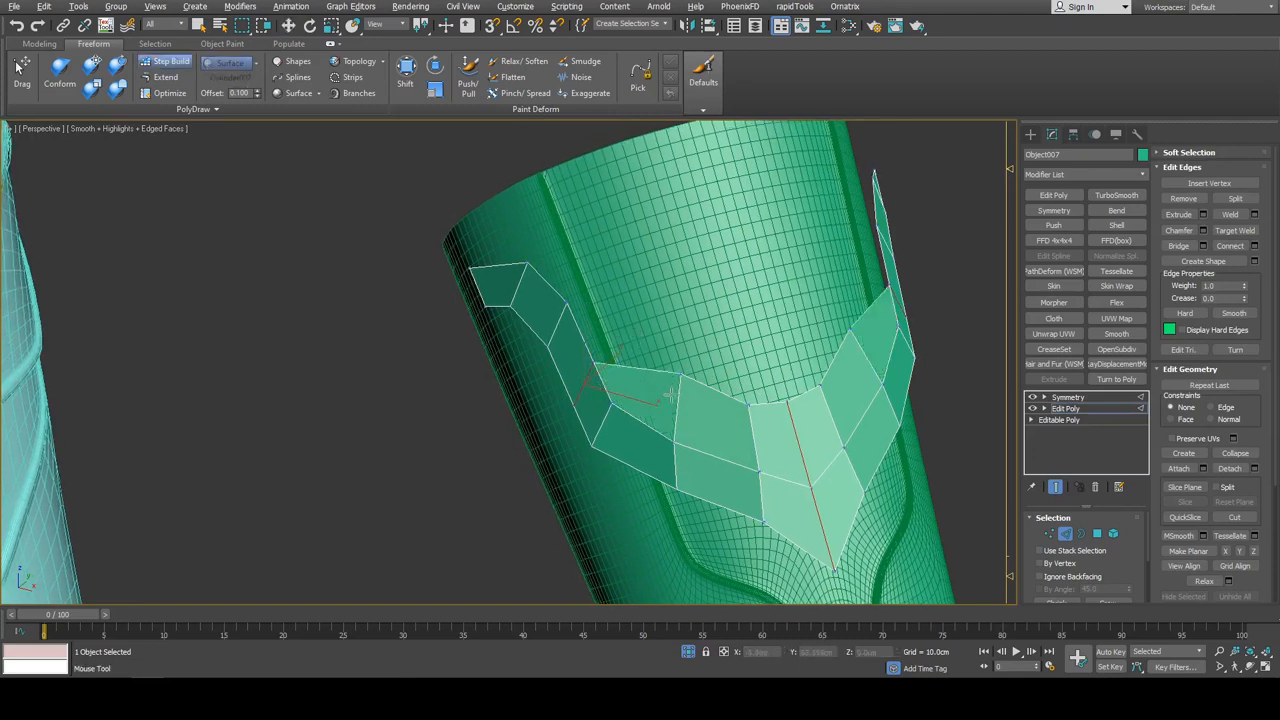
{"action": "middle_click_drag", "start_coordinate": [656, 344], "coordinate": [659, 350]}
{"action": "left_click_drag", "start_coordinate": [649, 316], "coordinate": [644, 352], "text": "shift"}
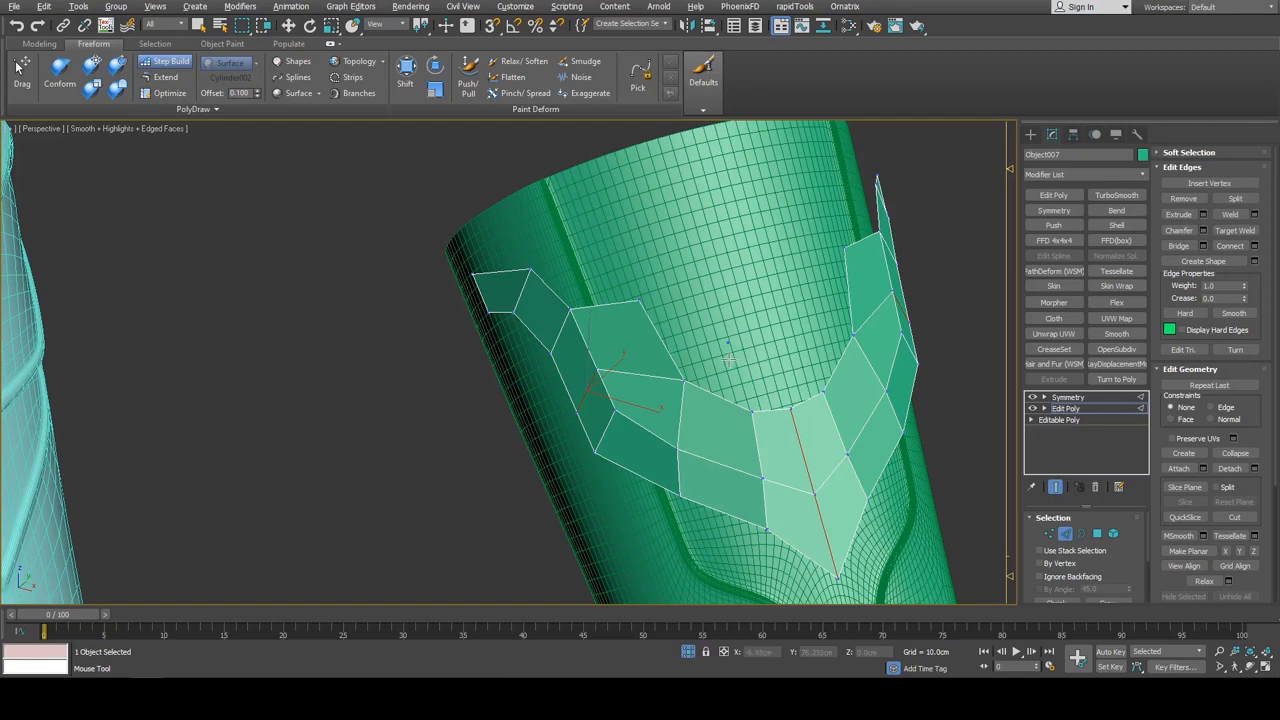
{"action": "mouse_move", "coordinate": [720, 356]}
{"action": "left_mouse_down", "text": "shift"}
{"action": "mouse_move", "coordinate": [737, 311]}
{"action": "mouse_move", "coordinate": [759, 345]}
{"action": "left_mouse_up", "text": "shift"}
{"action": "middle_click_drag", "start_coordinate": [742, 310], "coordinate": [698, 342], "text": "alt"}
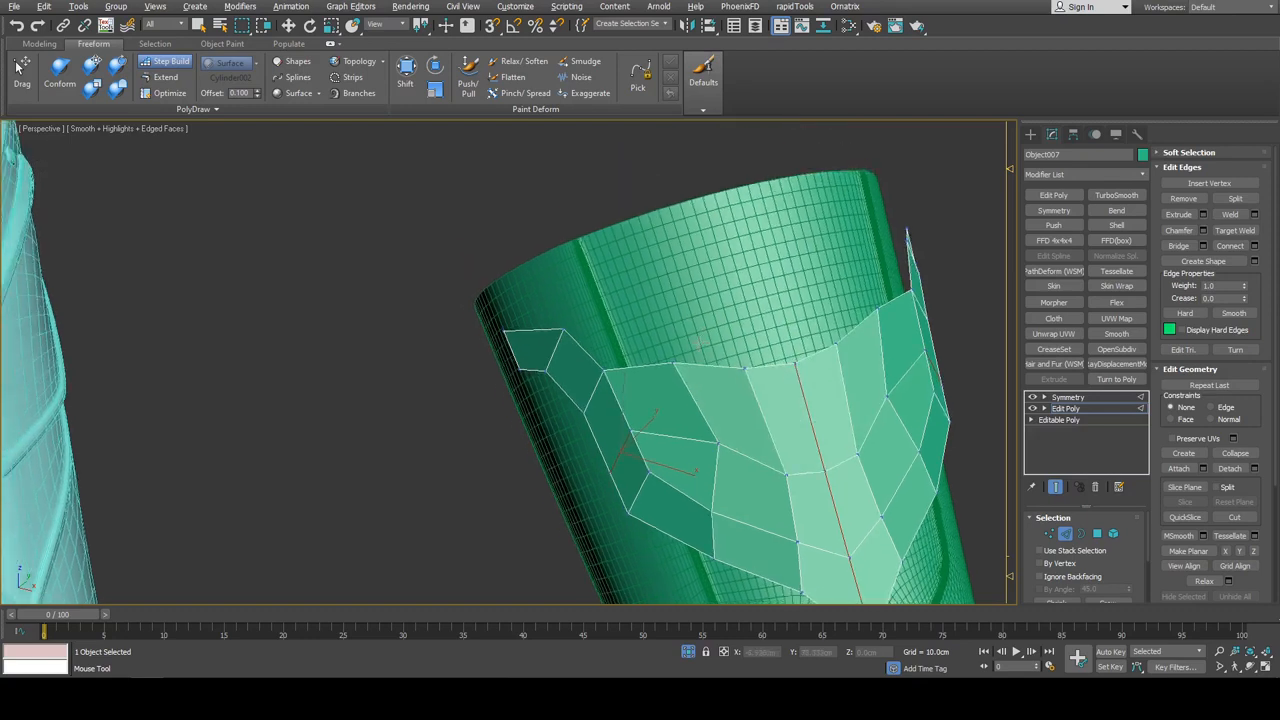
Build two more rows of quads up to the sleeve's upper rim and adjust a vertex of the top row
{"action": "left_click_drag", "start_coordinate": [625, 321], "coordinate": [706, 318], "text": "shift"}
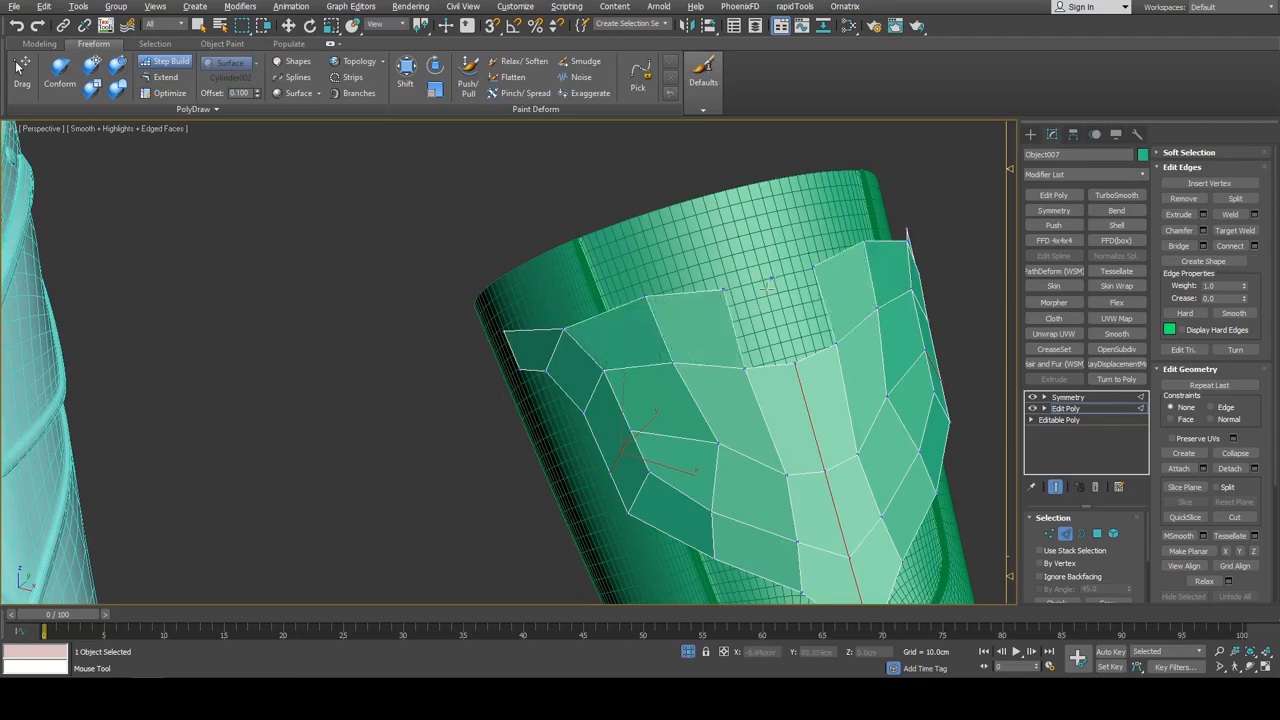
{"action": "left_click_drag", "start_coordinate": [767, 286], "coordinate": [763, 330], "text": "shift"}
{"action": "middle_click_drag", "start_coordinate": [763, 330], "coordinate": [552, 308], "text": "alt"}
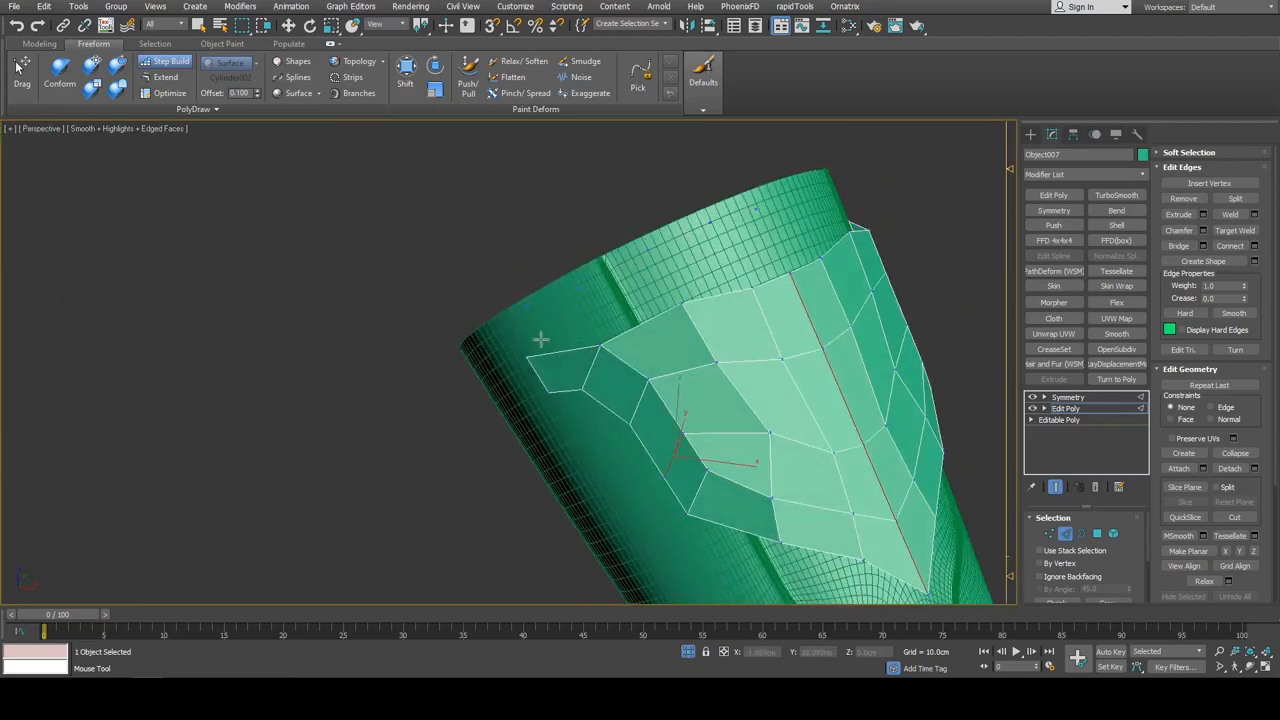
{"action": "mouse_move", "coordinate": [540, 340]}
{"action": "left_mouse_down", "text": "shift"}
{"action": "mouse_move", "coordinate": [762, 237]}
{"action": "mouse_move", "coordinate": [762, 202]}
{"action": "left_mouse_up", "text": "shift"}
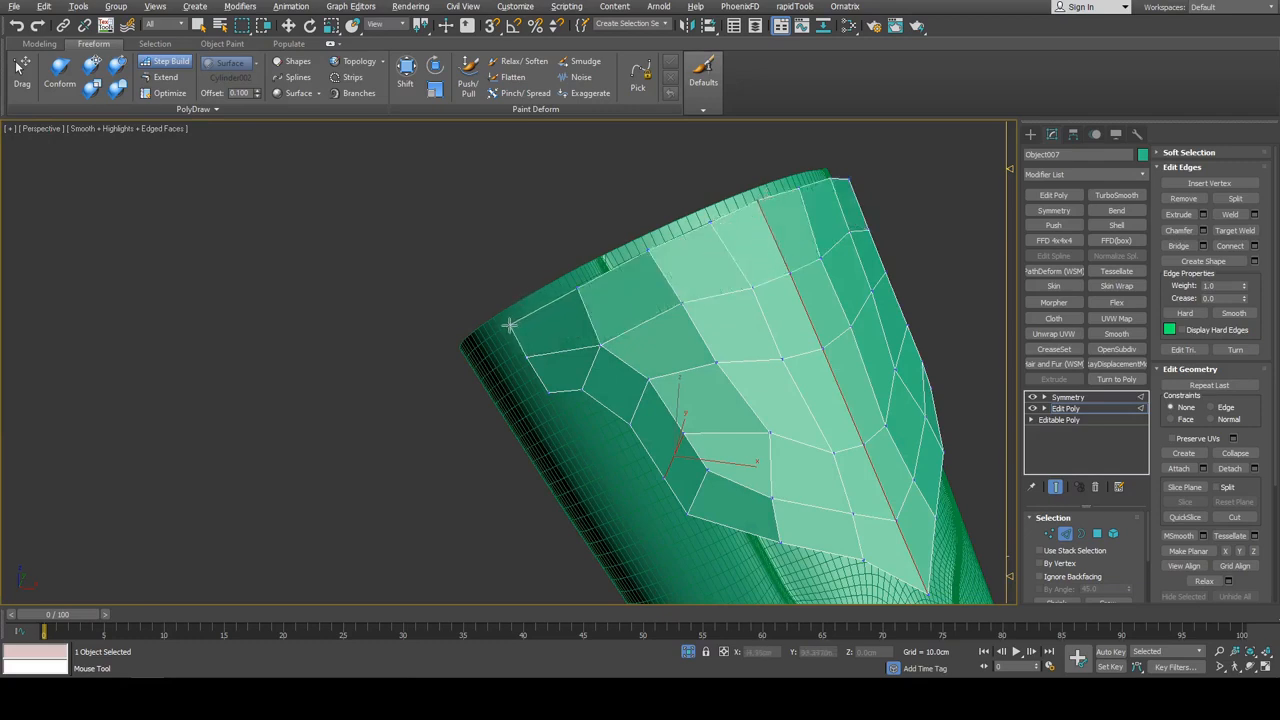
{"action": "left_click_drag", "start_coordinate": [579, 291], "coordinate": [577, 285], "text": "ctrl+alt+shift"}
{"action": "middle_click_drag", "start_coordinate": [746, 373], "coordinate": [726, 351]}
{"action": "scroll", "coordinate": [704, 314], "scroll_direction": "down", "scroll_amount": 4}
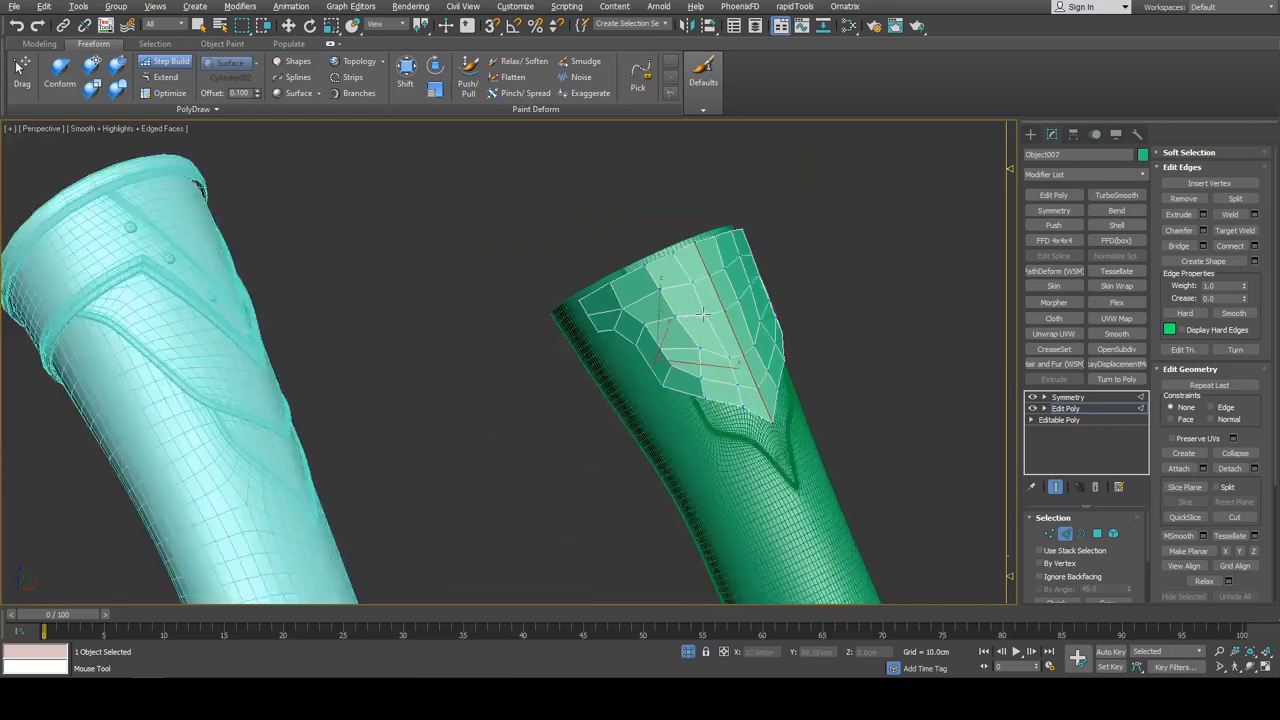
{"action": "mouse_move", "coordinate": [680, 312]}
{"action": "middle_mouse_down", "text": "alt"}
{"action": "mouse_move", "coordinate": [714, 336]}
{"action": "mouse_move", "coordinate": [694, 333]}
{"action": "middle_mouse_up", "text": "alt"}
{"action": "mouse_move", "coordinate": [694, 333]}
{"action": "middle_mouse_down", "text": "alt"}
{"action": "mouse_move", "coordinate": [679, 305]}
{"action": "mouse_move", "coordinate": [703, 330]}
{"action": "middle_mouse_up", "text": "alt"}
Leave sub-object editing and smooth the mirrored panel with a TurboSmooth modifier above Symmetry
{"action": "key", "text": "w"}
{"action": "key", "text": "2"}
{"action": "key", "text": "q"}
{"action": "middle_click_drag", "start_coordinate": [884, 322], "coordinate": [907, 309], "text": "alt"}
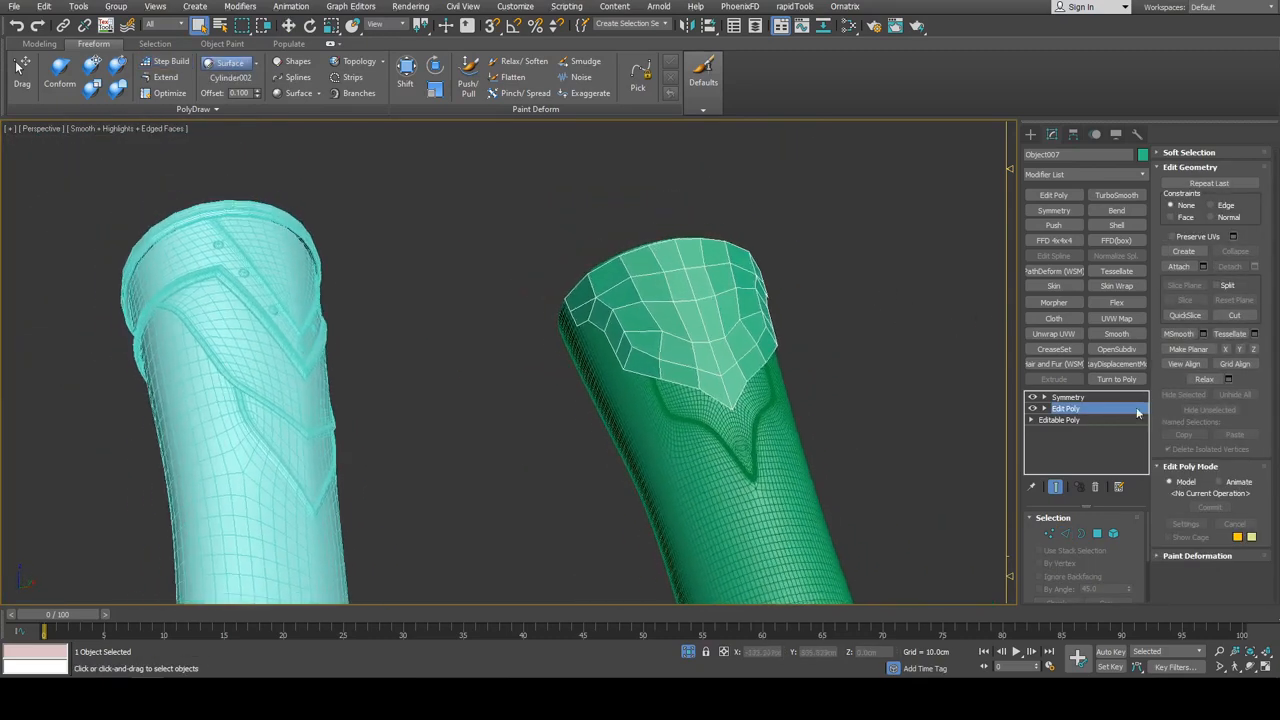
{"action": "left_click", "coordinate": [1067, 397]}
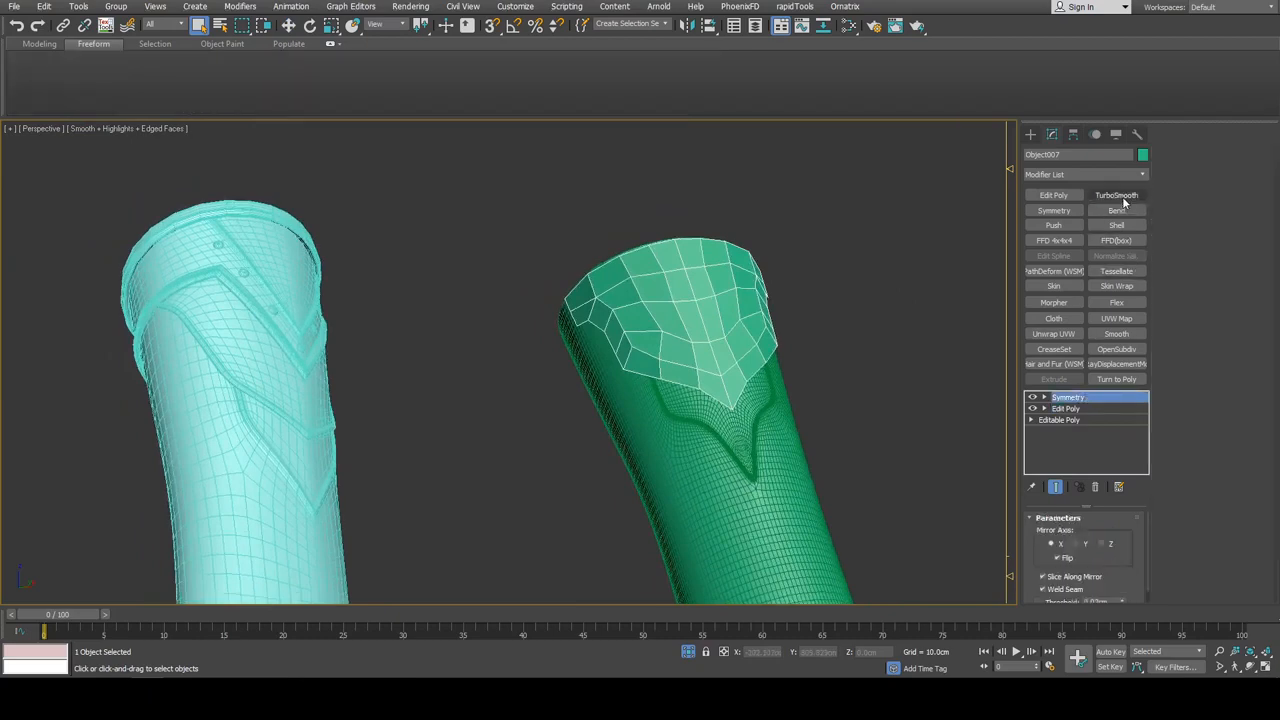
{"action": "left_click", "coordinate": [1118, 195]}
{"action": "scroll", "coordinate": [870, 300], "scroll_direction": "up", "scroll_amount": 2}
{"action": "middle_click_drag", "start_coordinate": [879, 318], "coordinate": [885, 311], "text": "alt"}
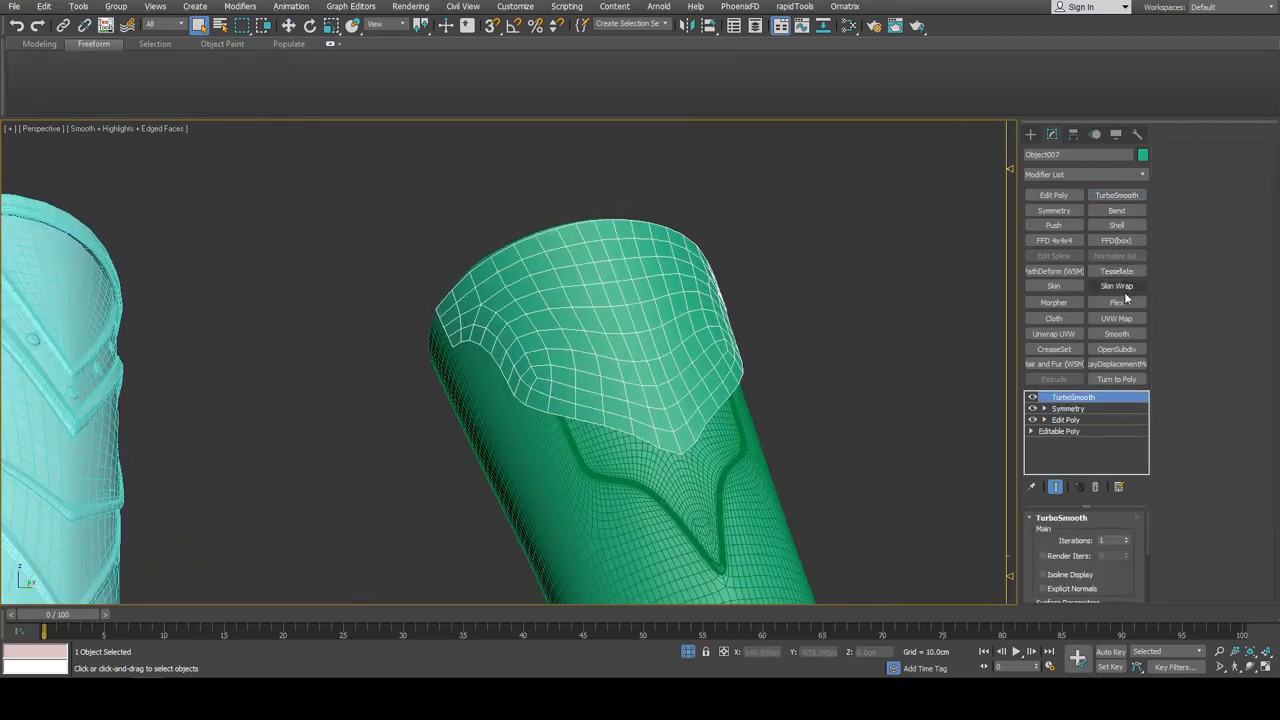
Thicken the panel with a Shell modifier, setting the outer amount to 0.04 cm
{"action": "left_click", "coordinate": [1116, 225]}
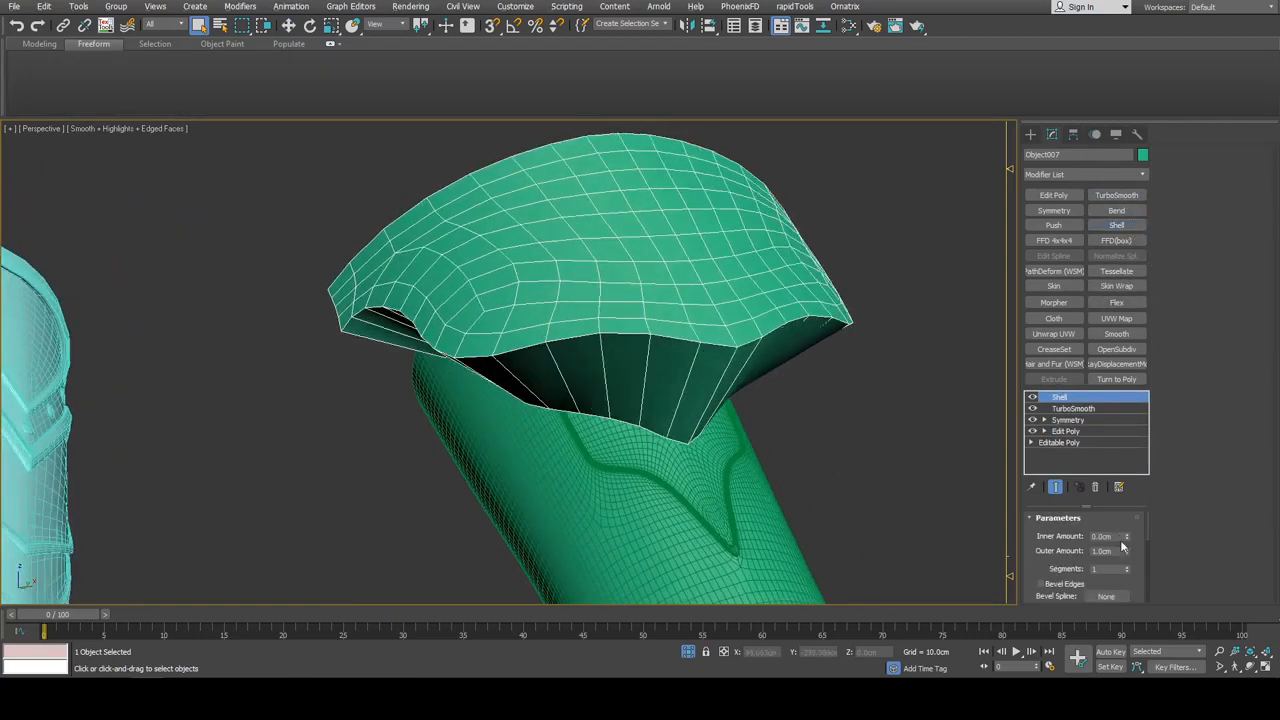
{"action": "right_click", "coordinate": [1128, 550]}
{"action": "left_click", "coordinate": [1121, 553]}
{"action": "right_click", "coordinate": [1126, 553]}
{"action": "left_click", "coordinate": [1128, 553]}
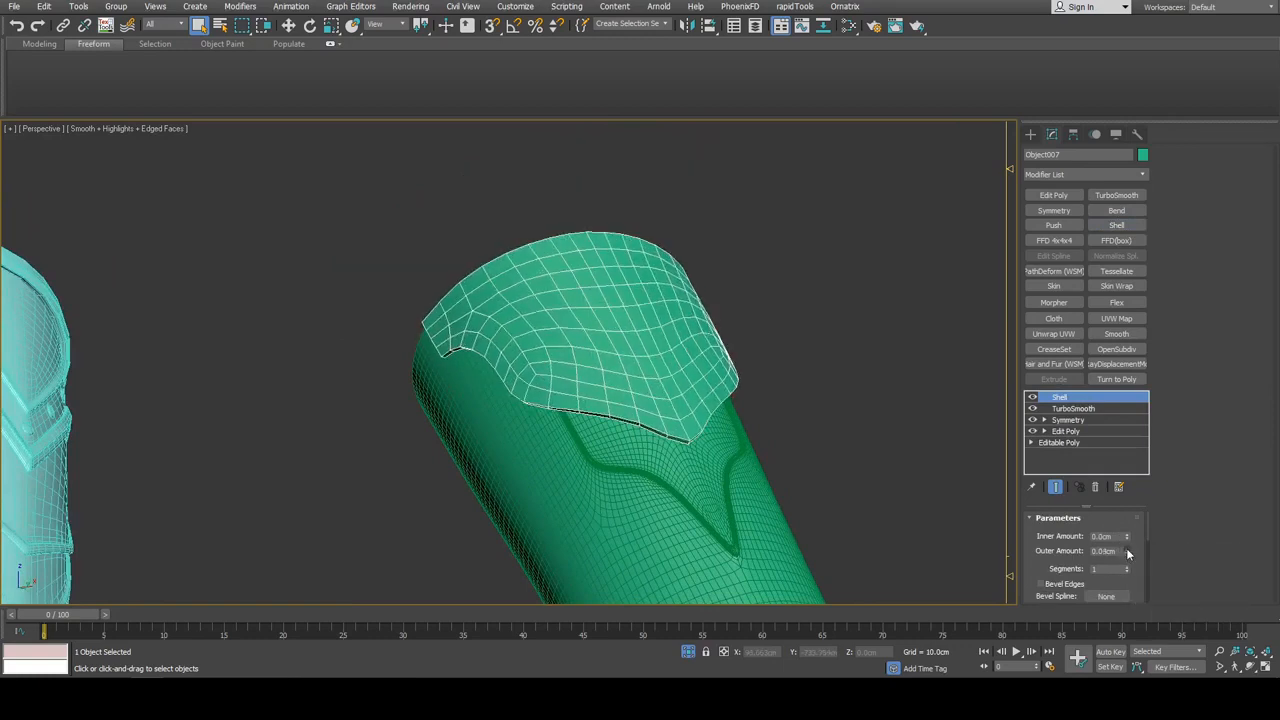
Add an Edit Poly modifier above Shell and select all the panel's outer-face polygons by angle at 45
{"action": "left_click", "coordinate": [1053, 195]}
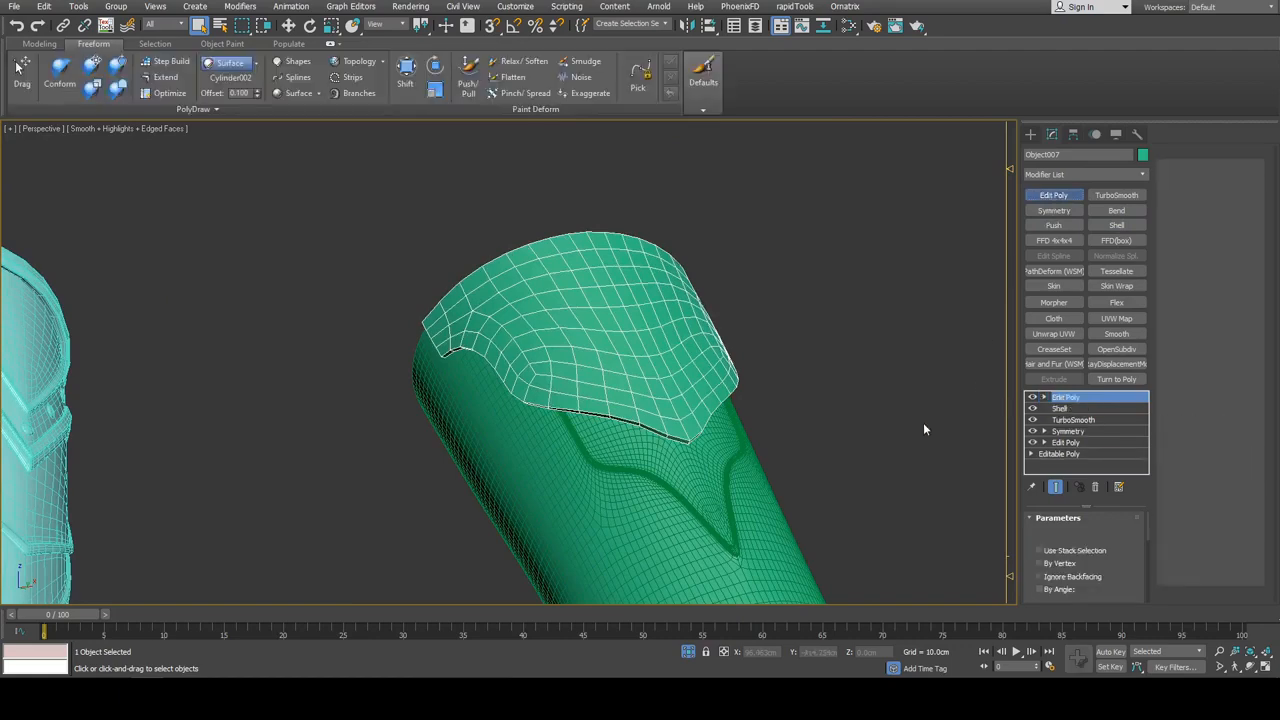
{"action": "key", "text": "4"}
{"action": "middle_click_drag", "start_coordinate": [680, 252], "coordinate": [655, 240], "text": "alt"}
{"action": "left_click", "coordinate": [671, 347]}
{"action": "middle_click_drag", "start_coordinate": [671, 347], "coordinate": [762, 367]}
{"action": "scroll", "coordinate": [663, 343], "scroll_direction": "up", "scroll_amount": 3}
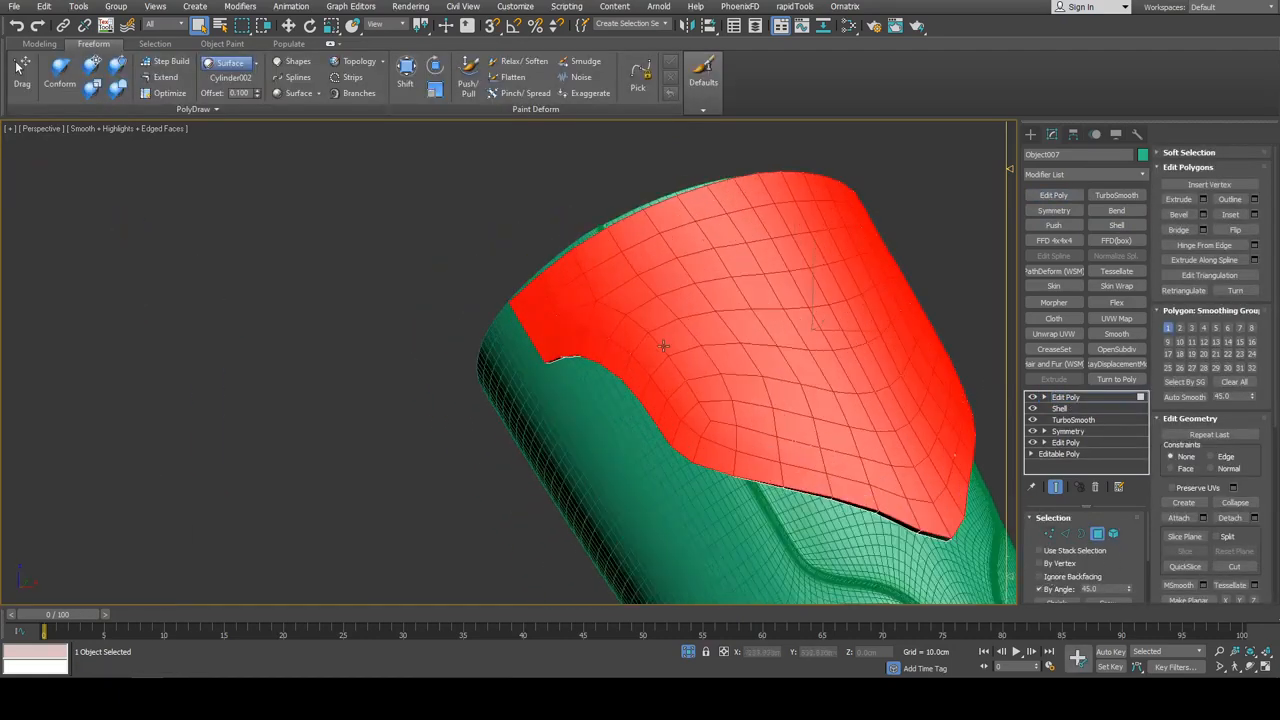
Try to inset the selected outer faces, including a group bevel with an outline amount of -0.04 cm
{"action": "key", "text": "shift+i"}
{"action": "left_click_drag", "start_coordinate": [681, 312], "coordinate": [681, 307]}
{"action": "key", "text": "ctrl+z"}
{"action": "key", "text": "ctrl+shift+b"}
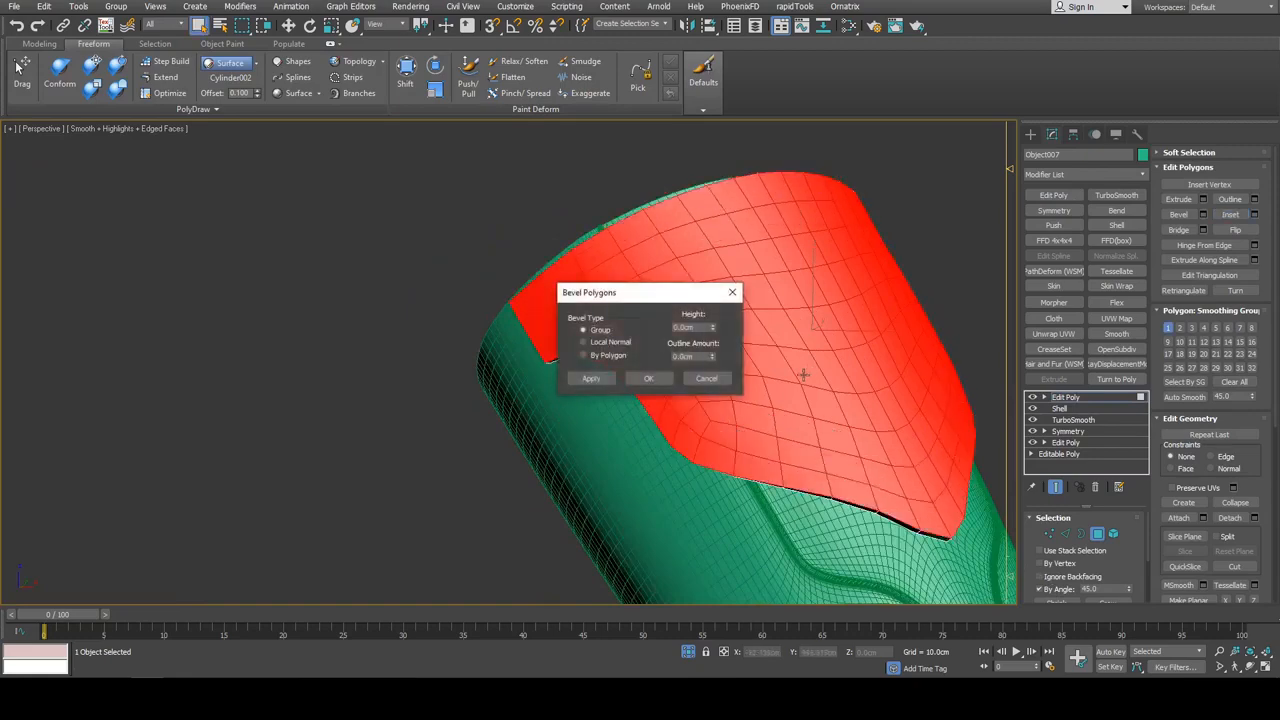
{"action": "left_click_drag", "start_coordinate": [712, 357], "coordinate": [712, 390]}
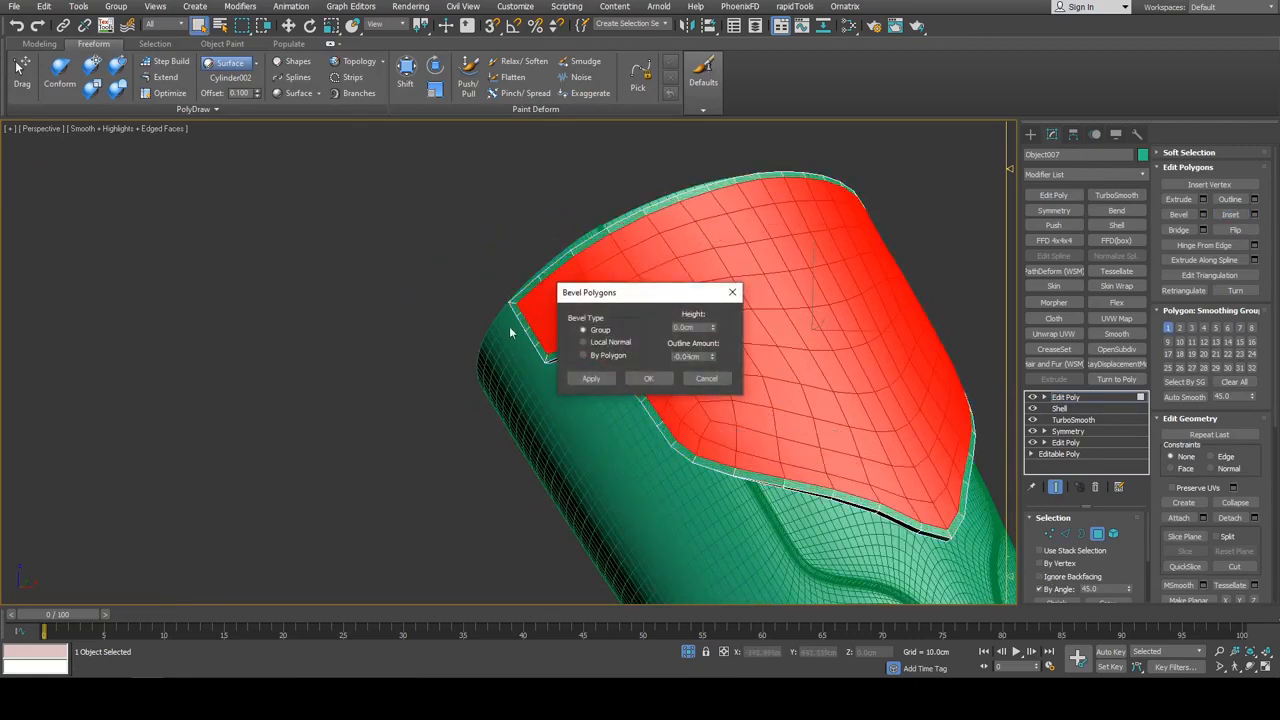
{"action": "middle_click_drag", "start_coordinate": [701, 231], "coordinate": [542, 271], "text": "alt"}
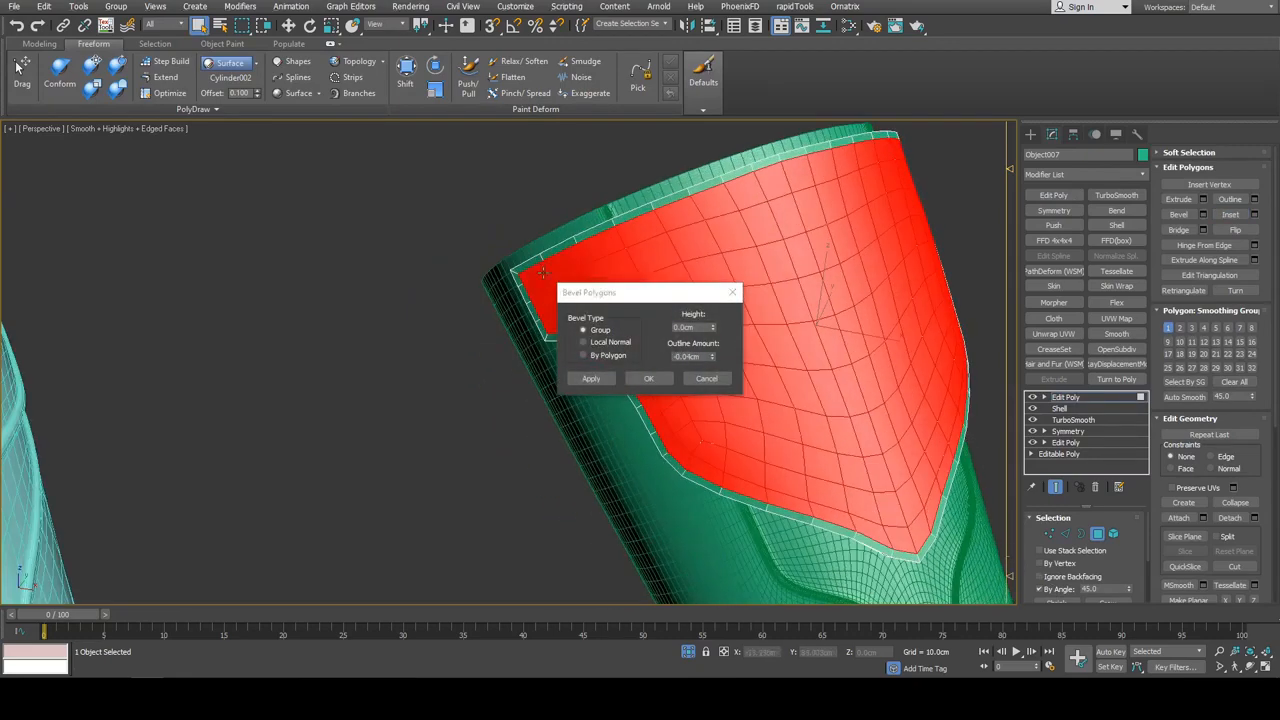
{"action": "left_click", "coordinate": [706, 379]}
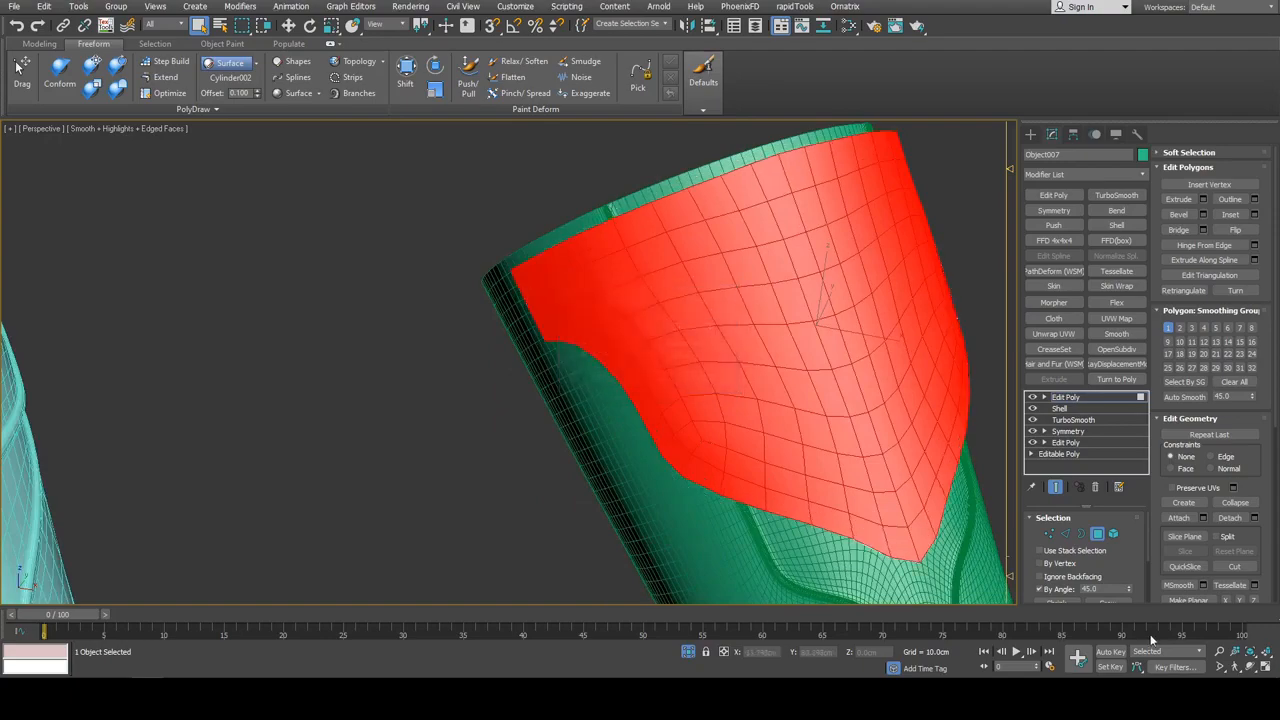
Add the panel's upper rim faces to the selection and bevel the group inward with 0 cm height and a negative outline amount
{"action": "left_click", "coordinate": [969, 286]}
{"action": "middle_click_drag", "start_coordinate": [968, 206], "coordinate": [930, 248]}
{"action": "left_click", "coordinate": [726, 297]}
{"action": "middle_click_drag", "start_coordinate": [726, 297], "coordinate": [929, 243], "text": "alt"}
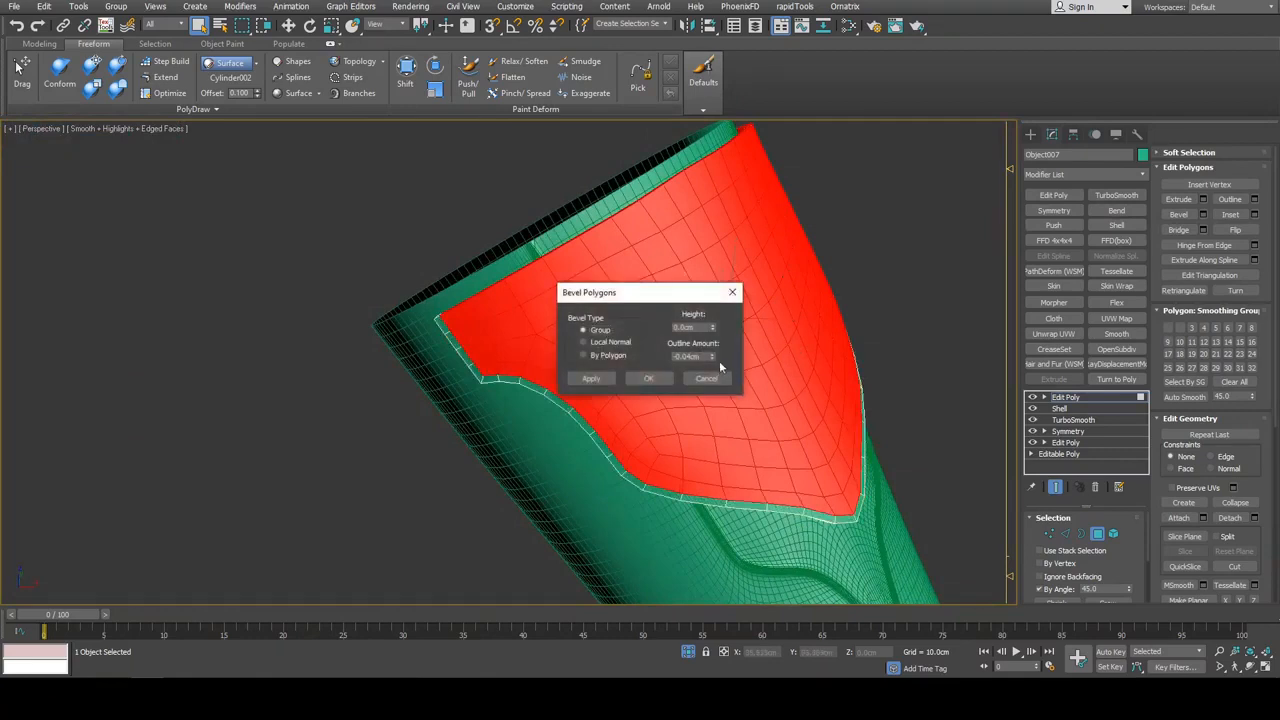
{"action": "left_click_drag", "start_coordinate": [714, 356], "coordinate": [715, 354]}
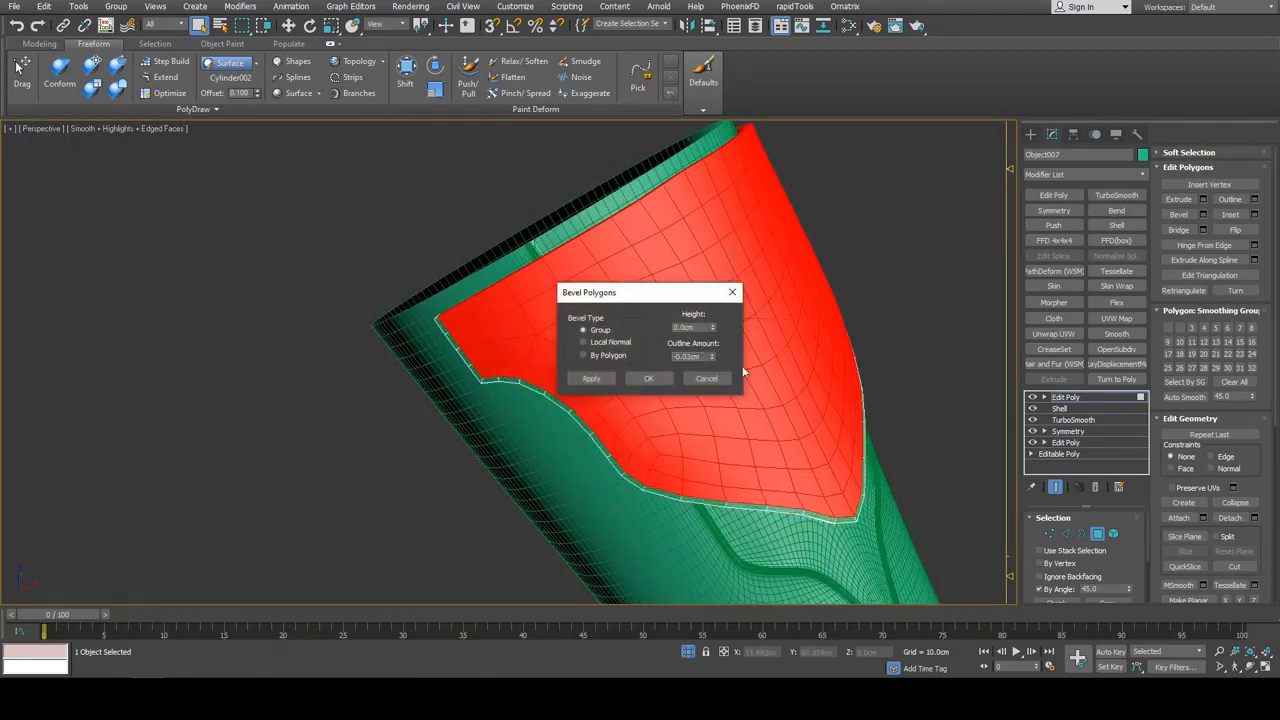
{"action": "right_click", "coordinate": [712, 356]}
{"action": "left_click_drag", "start_coordinate": [712, 360], "coordinate": [712, 364]}
{"action": "left_click", "coordinate": [659, 382]}
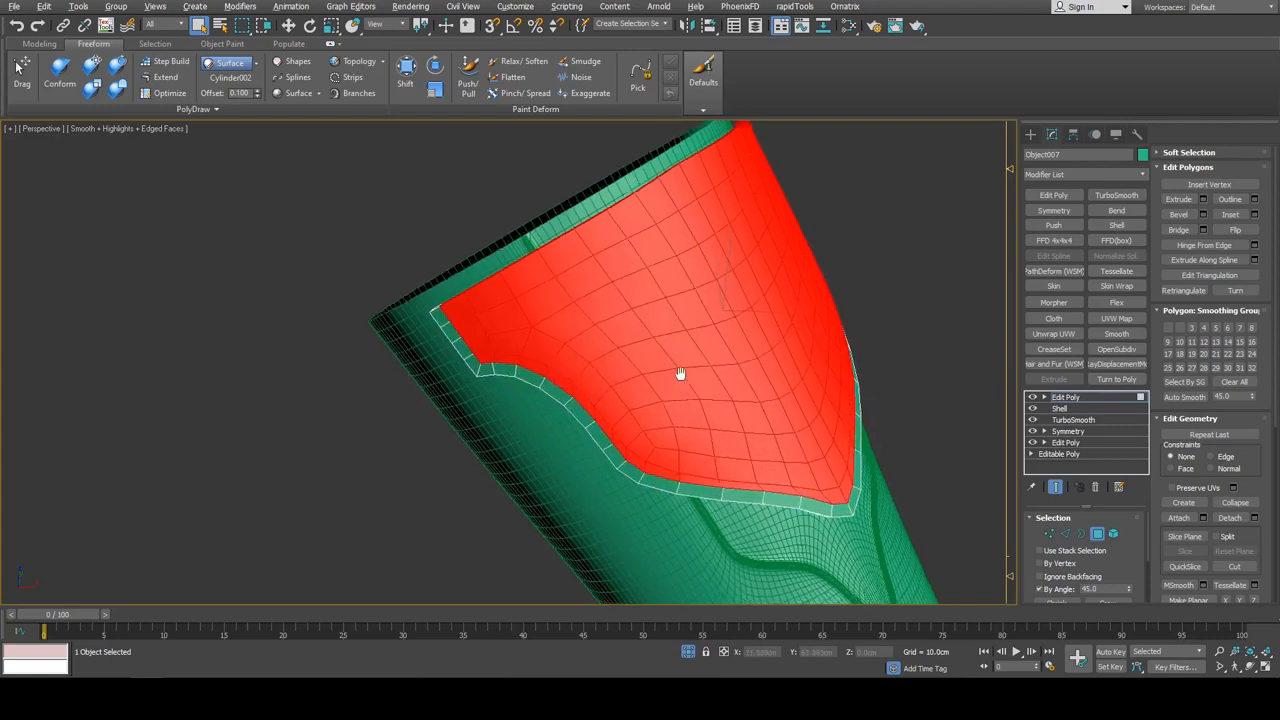
Turn off selection by angle and select the border polygon strip along the panel's curved lower edge
{"action": "middle_click_drag", "start_coordinate": [680, 375], "coordinate": [625, 345]}
{"action": "left_click", "coordinate": [880, 420]}
{"action": "middle_click_drag", "start_coordinate": [880, 420], "coordinate": [915, 400], "text": "alt"}
{"action": "left_click", "coordinate": [1067, 587]}
{"action": "middle_click_drag", "start_coordinate": [940, 480], "coordinate": [830, 434]}
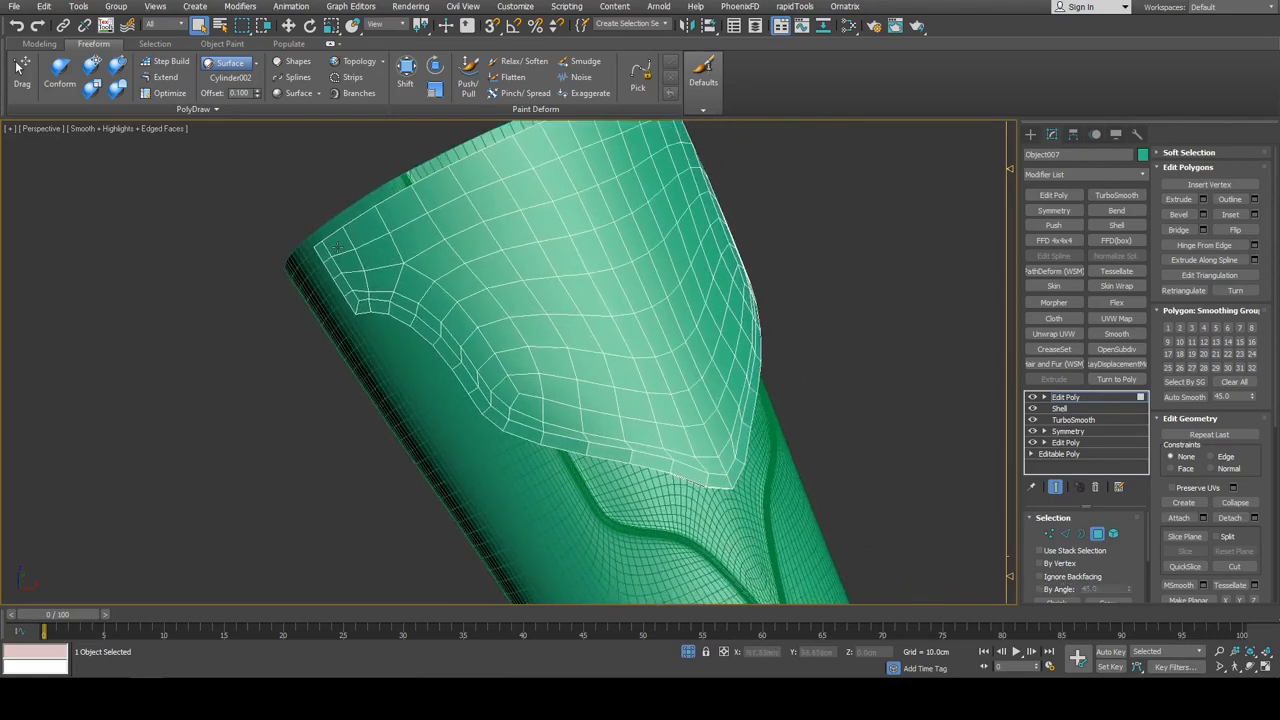
{"action": "left_click", "coordinate": [322, 252]}
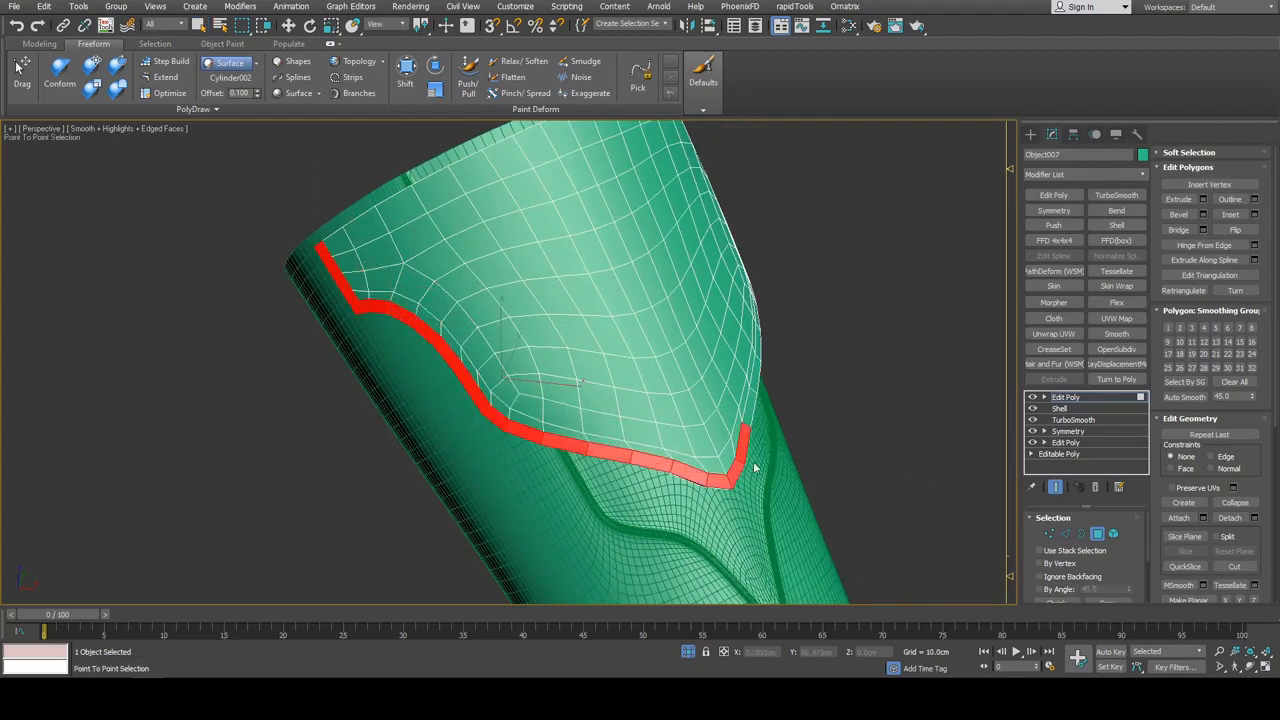
{"action": "left_click", "coordinate": [754, 357]}
{"action": "right_click", "coordinate": [754, 355]}
{"action": "right_click", "coordinate": [754, 357]}
Bevel the selected border strip by local normal with a height of 0.03 cm and an outline amount of 0 cm
{"action": "middle_click_drag", "start_coordinate": [754, 357], "coordinate": [701, 299], "text": "alt"}
{"action": "key", "text": "ctrl+shift+b"}
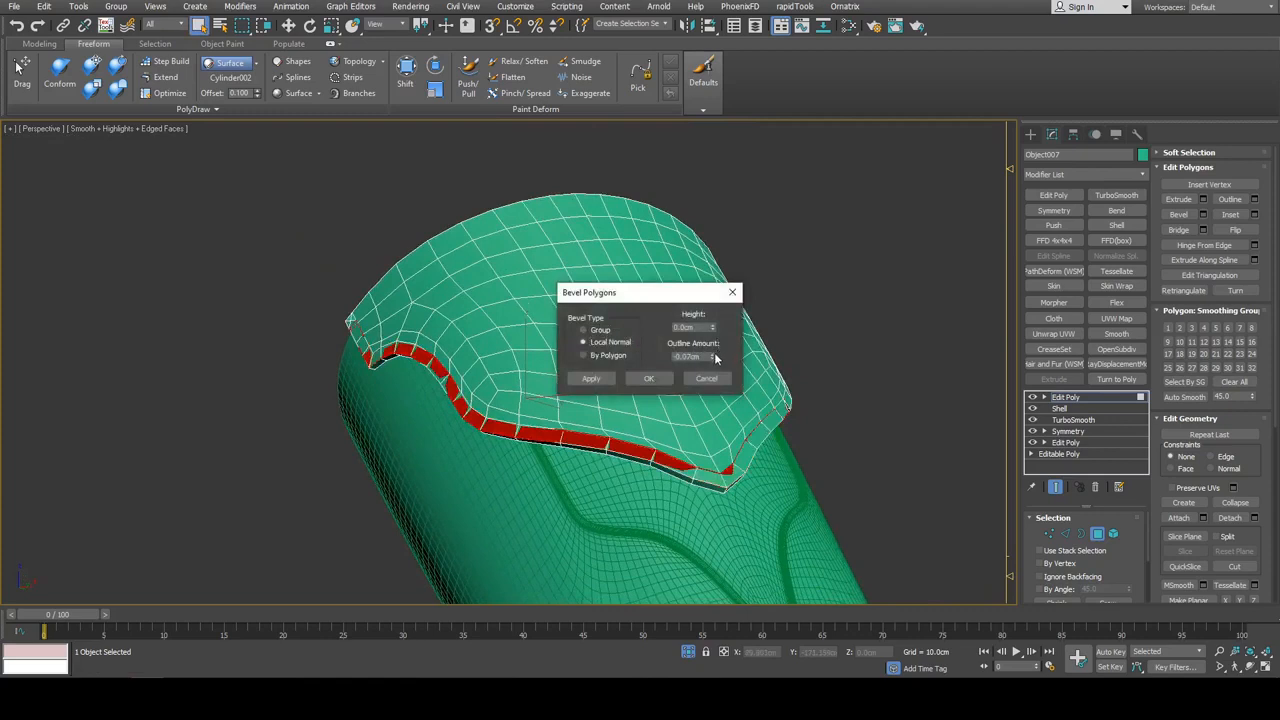
{"action": "right_click", "coordinate": [714, 358]}
{"action": "left_click", "coordinate": [714, 326]}
{"action": "left_click", "coordinate": [714, 326]}
{"action": "left_click", "coordinate": [714, 326]}
{"action": "left_click", "coordinate": [655, 377]}
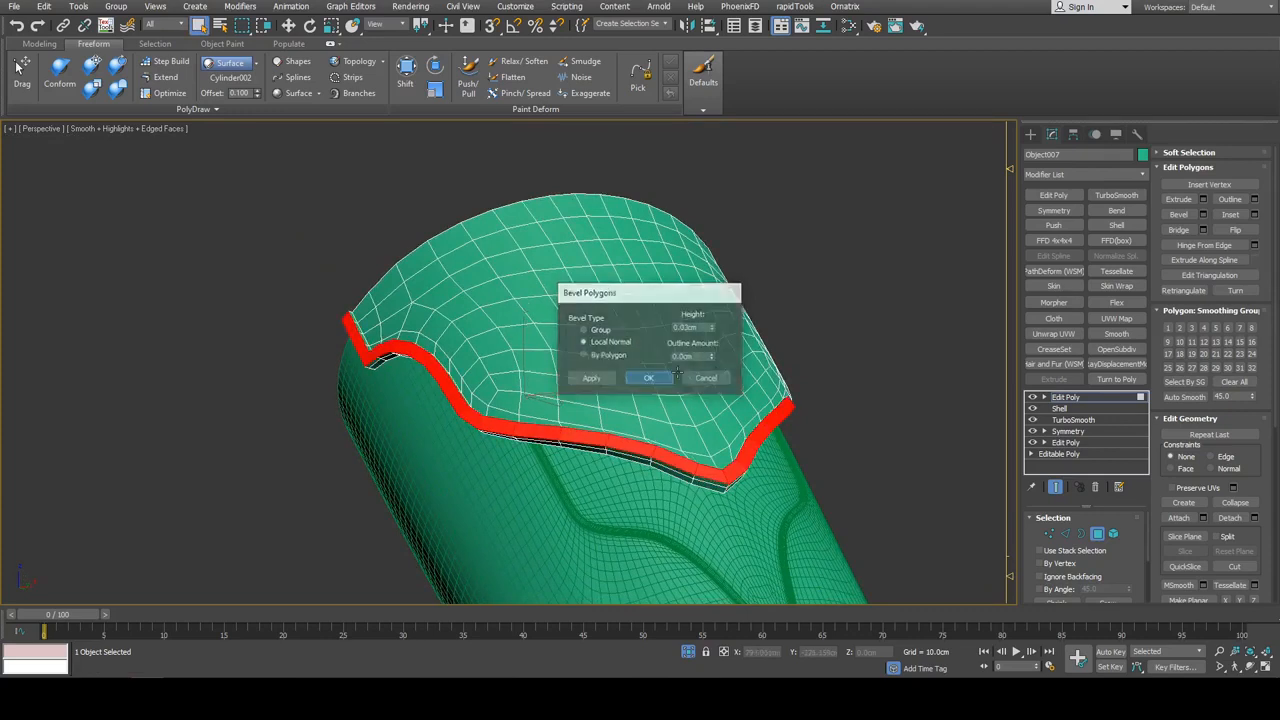
Mirror the panel with a Symmetry modifier on a flipped X axis, setting the weld threshold to 0.001 cm
{"action": "left_click", "coordinate": [1053, 210]}
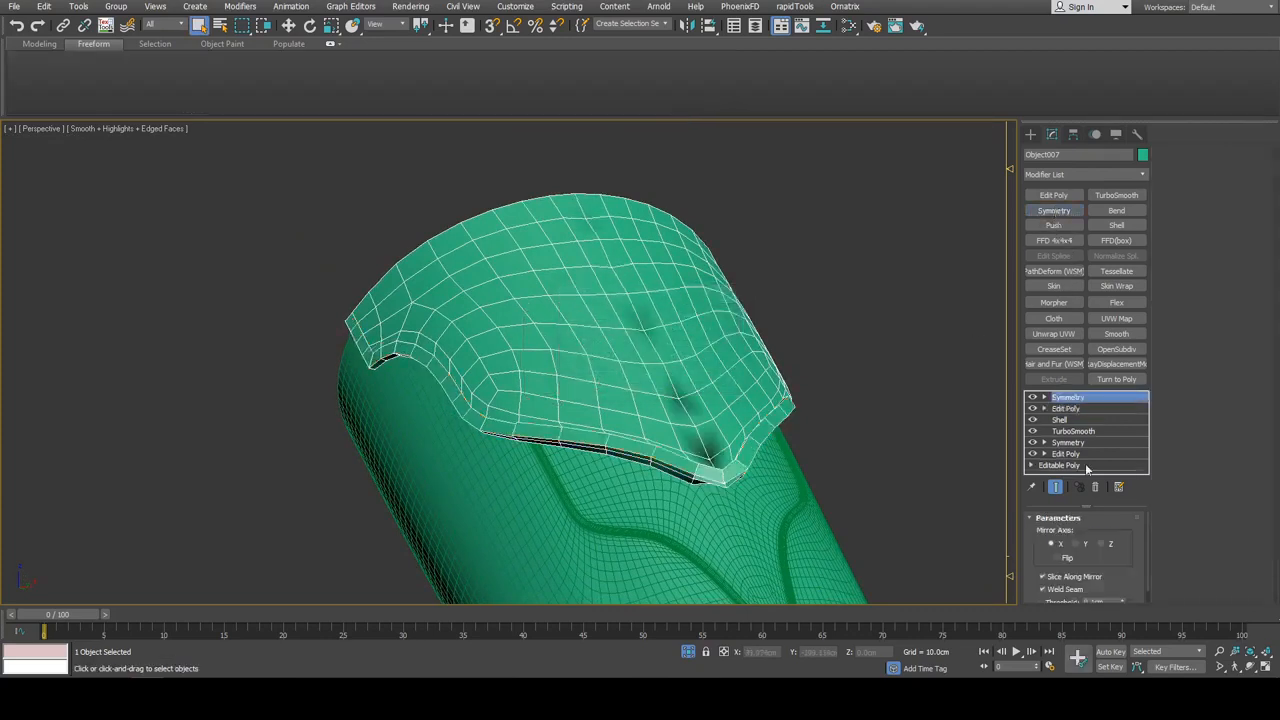
{"action": "left_click", "coordinate": [1068, 557]}
{"action": "scroll", "coordinate": [1112, 585], "scroll_direction": "down", "scroll_amount": 1}
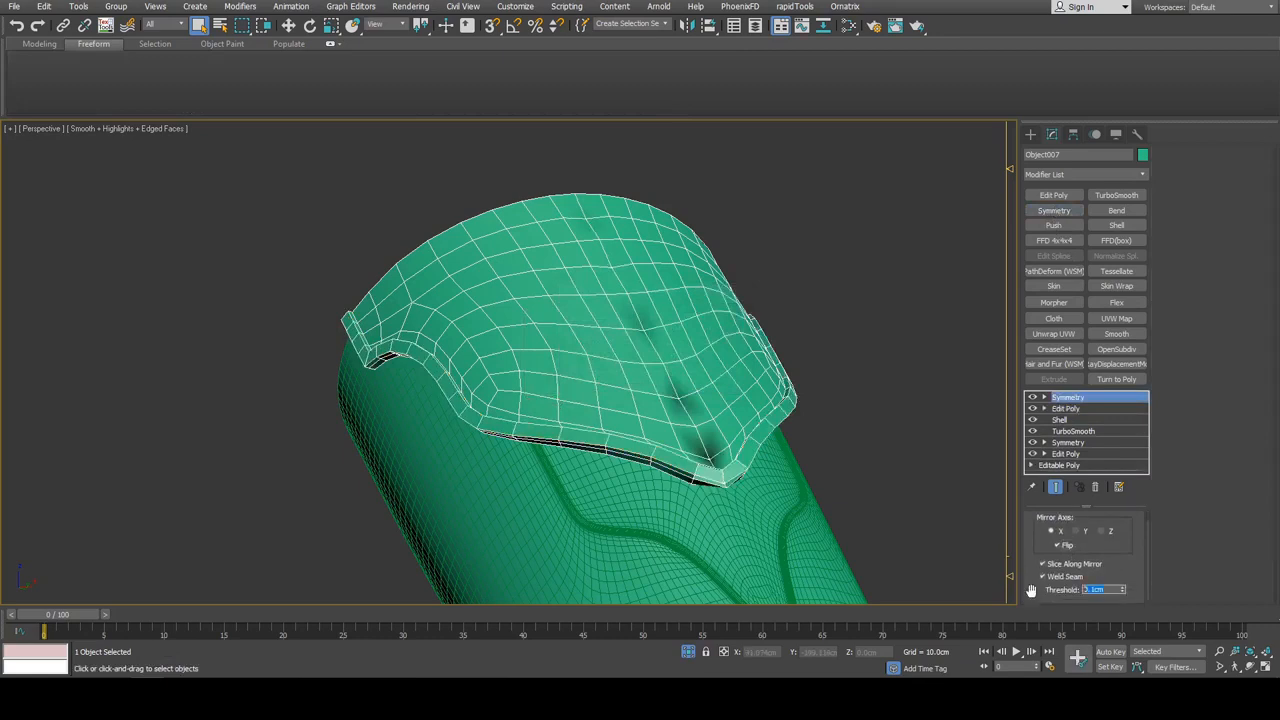
{"action": "type", "text": "0.001"}
{"action": "key", "text": "Return"}
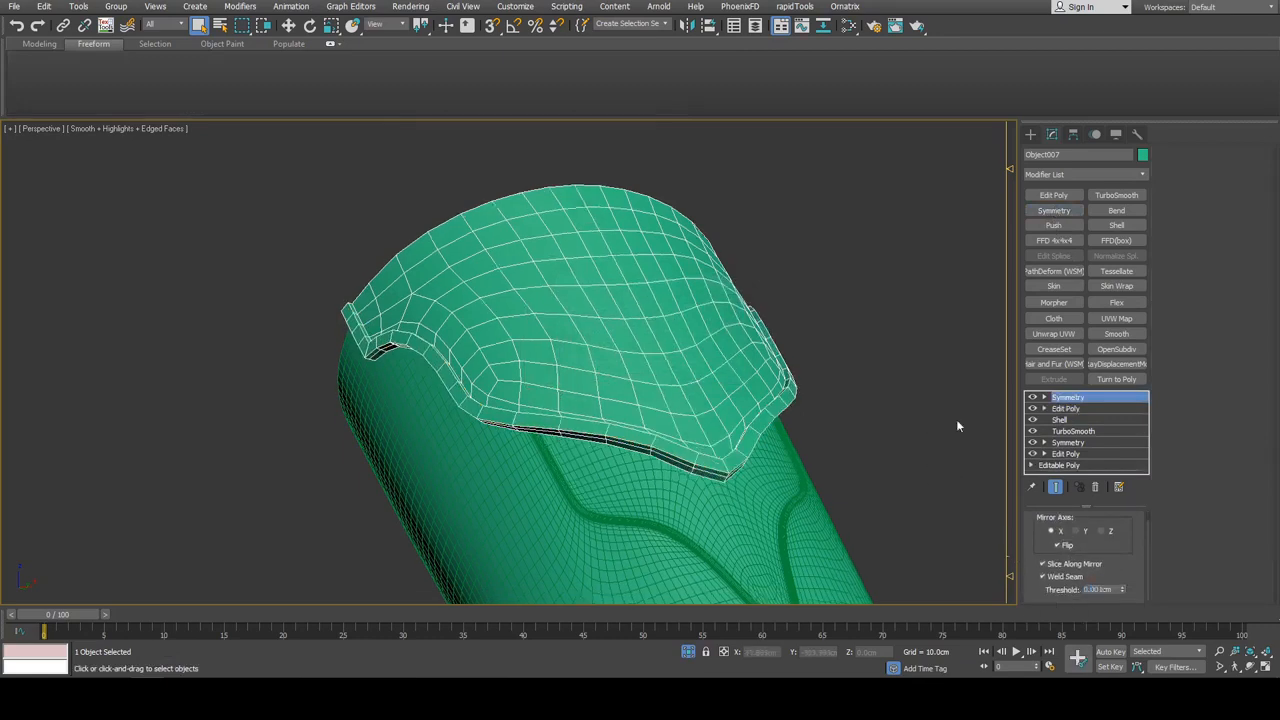
Copy the Symmetry modifier, smooth the panel with TurboSmooth and turn off edged faces to compare it with the reference
{"action": "right_click", "coordinate": [1080, 398]}
{"action": "left_click", "coordinate": [1105, 156]}
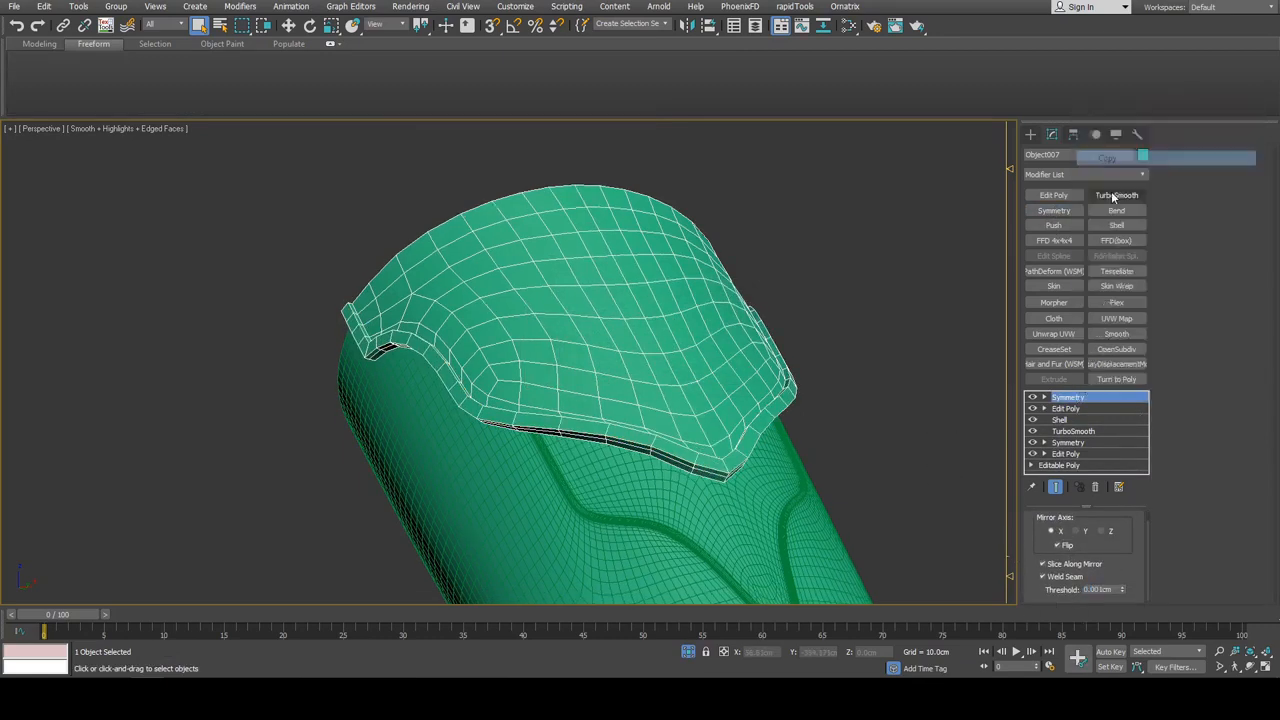
{"action": "left_click", "coordinate": [1111, 197]}
{"action": "key", "text": "F4"}
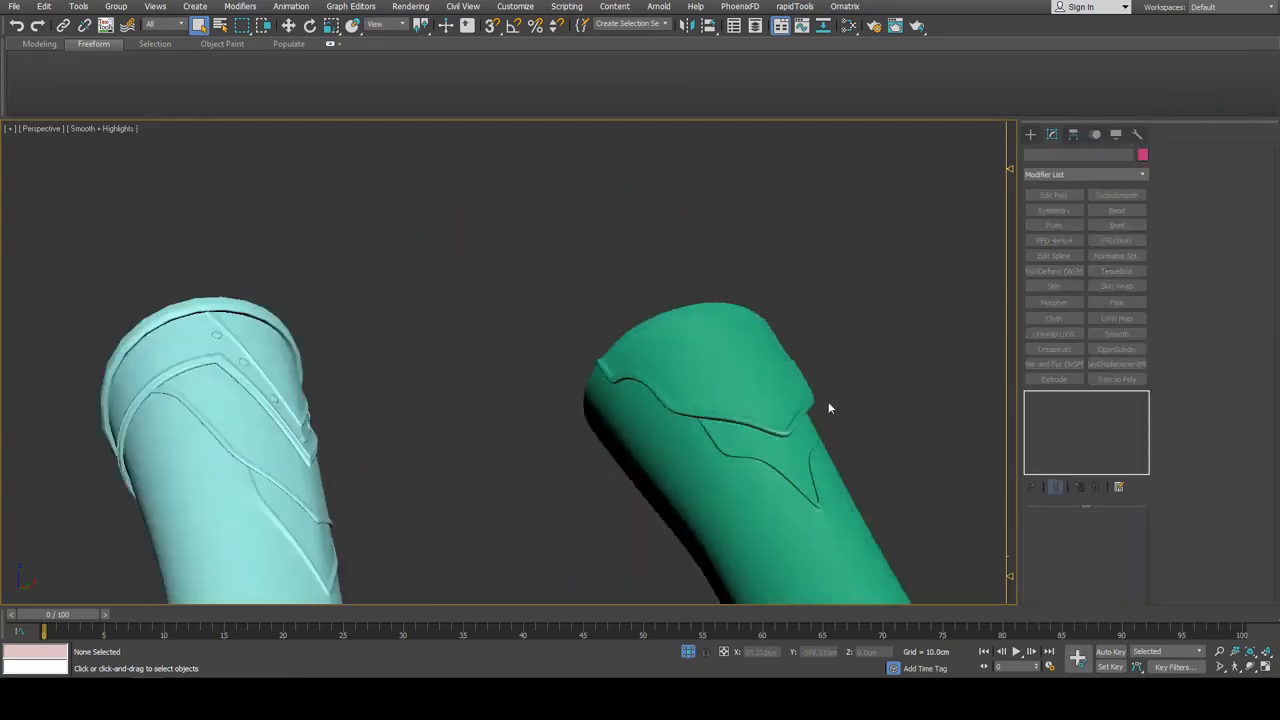
{"action": "middle_click_drag", "start_coordinate": [828, 408], "coordinate": [686, 286], "text": "alt"}
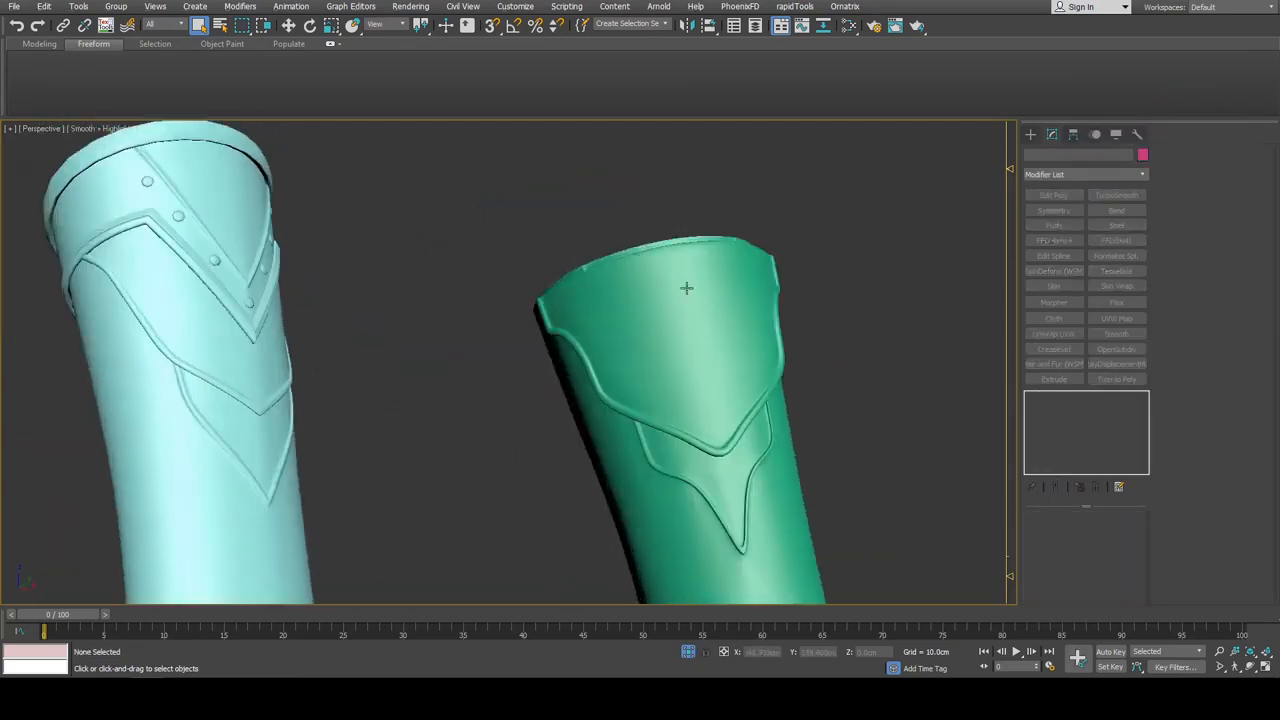
{"action": "middle_click_drag", "start_coordinate": [346, 190], "coordinate": [374, 179], "text": "alt"}
Show edged faces again and enable the reference armlet's Edit Poly modifier to display its parts separated
{"action": "scroll", "coordinate": [382, 205], "scroll_direction": "down", "scroll_amount": 5}
{"action": "middle_click_drag", "start_coordinate": [406, 281], "coordinate": [560, 300], "text": "alt"}
{"action": "scroll", "coordinate": [601, 322], "scroll_direction": "up", "scroll_amount": 3}
{"action": "key", "text": "F4"}
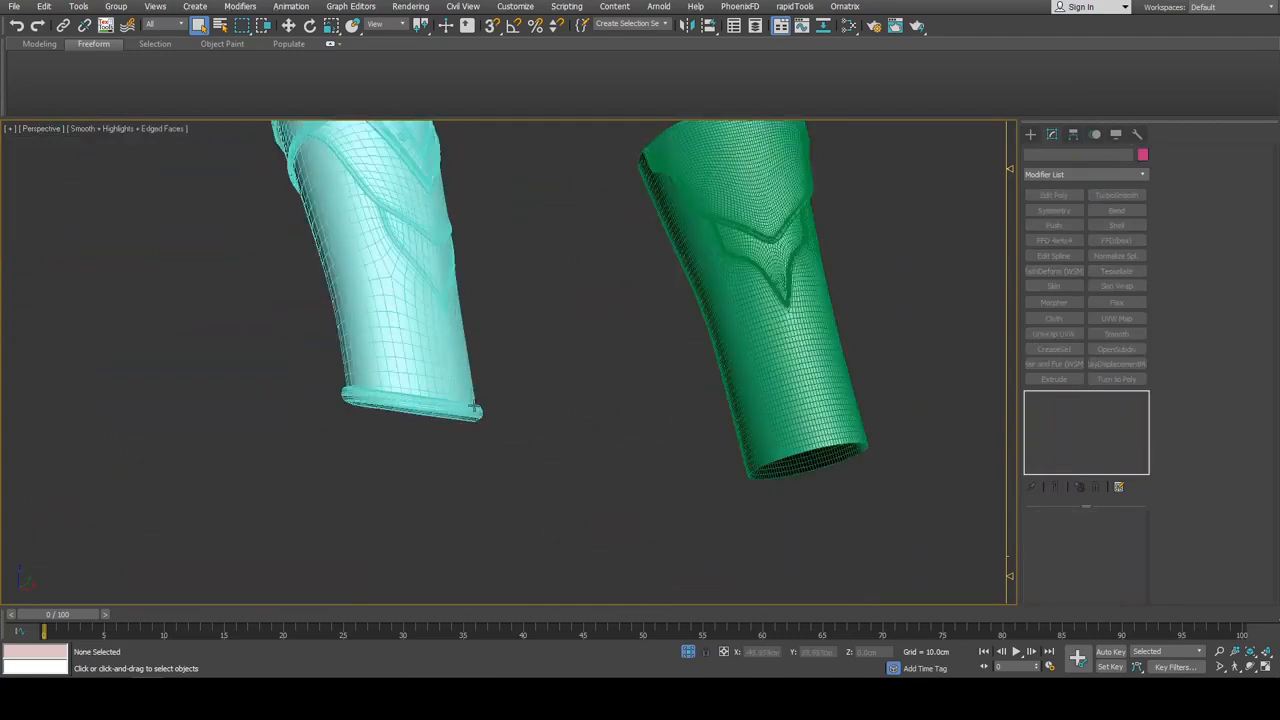
{"action": "left_click", "coordinate": [440, 352]}
{"action": "middle_click_drag", "start_coordinate": [519, 361], "coordinate": [641, 411]}
{"action": "left_click", "coordinate": [1034, 399]}
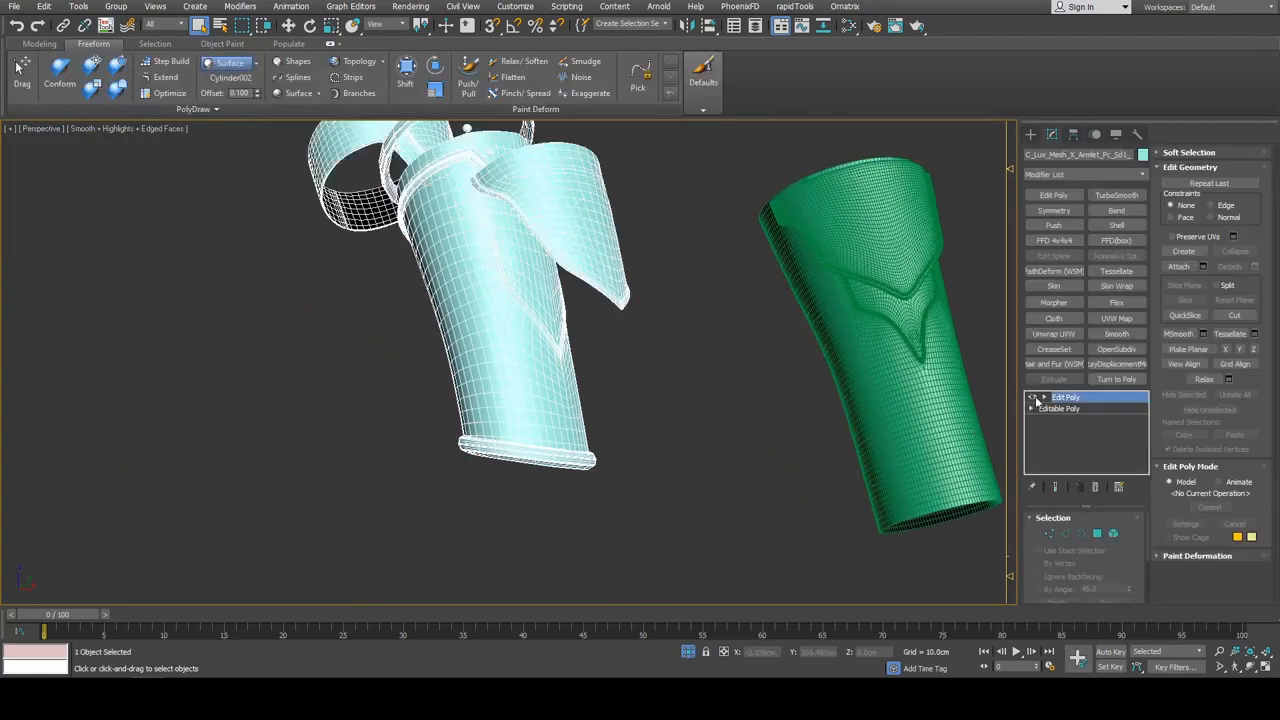
Move the reference armlet's lower and upper ring elements away from the other parts
{"action": "key", "text": "5"}
{"action": "left_click", "coordinate": [589, 461]}
{"action": "key", "text": "w"}
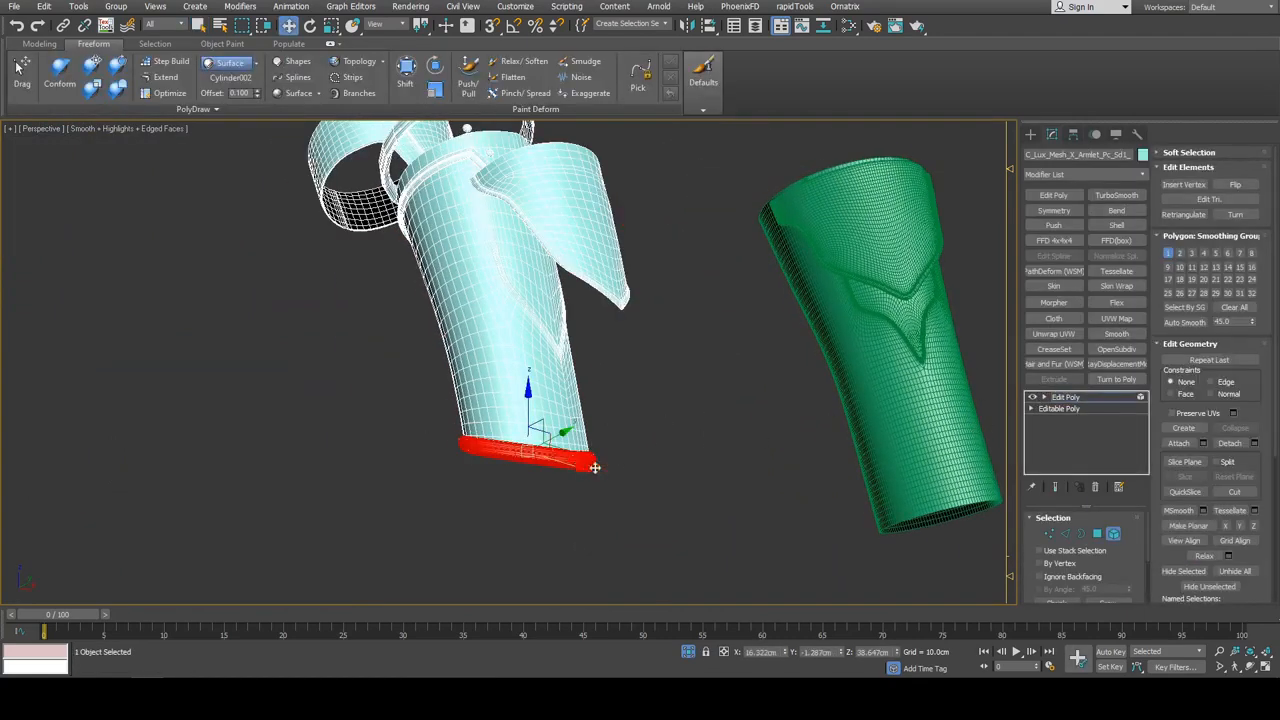
{"action": "left_click_drag", "start_coordinate": [595, 467], "coordinate": [672, 491]}
{"action": "middle_click_drag", "start_coordinate": [556, 161], "coordinate": [751, 360]}
{"action": "left_click", "coordinate": [645, 281]}
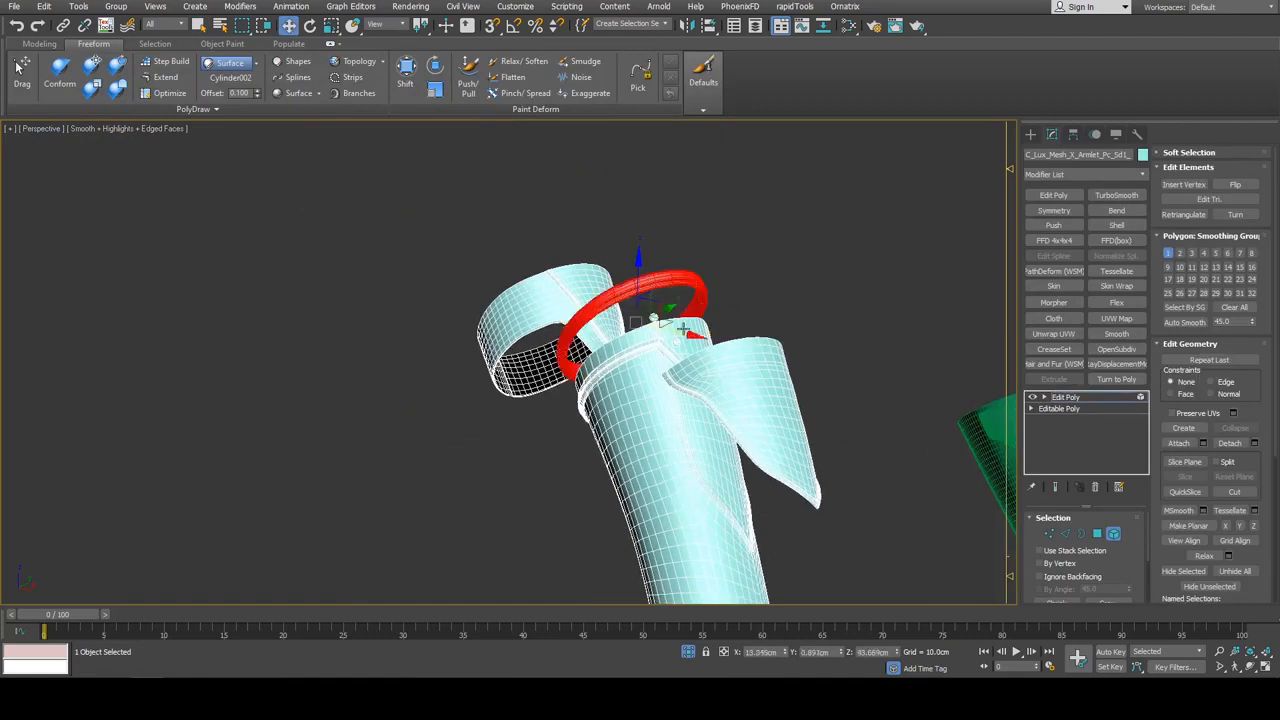
{"action": "left_click_drag", "start_coordinate": [684, 335], "coordinate": [580, 309]}
{"action": "middle_click_drag", "start_coordinate": [817, 388], "coordinate": [507, 240]}
{"action": "key", "text": "5"}
{"action": "key", "text": "q"}
Create a spline shape from the sleeve's lower border edge loop in its upper Edit Poly modifier and select it
{"action": "left_click", "coordinate": [832, 457]}
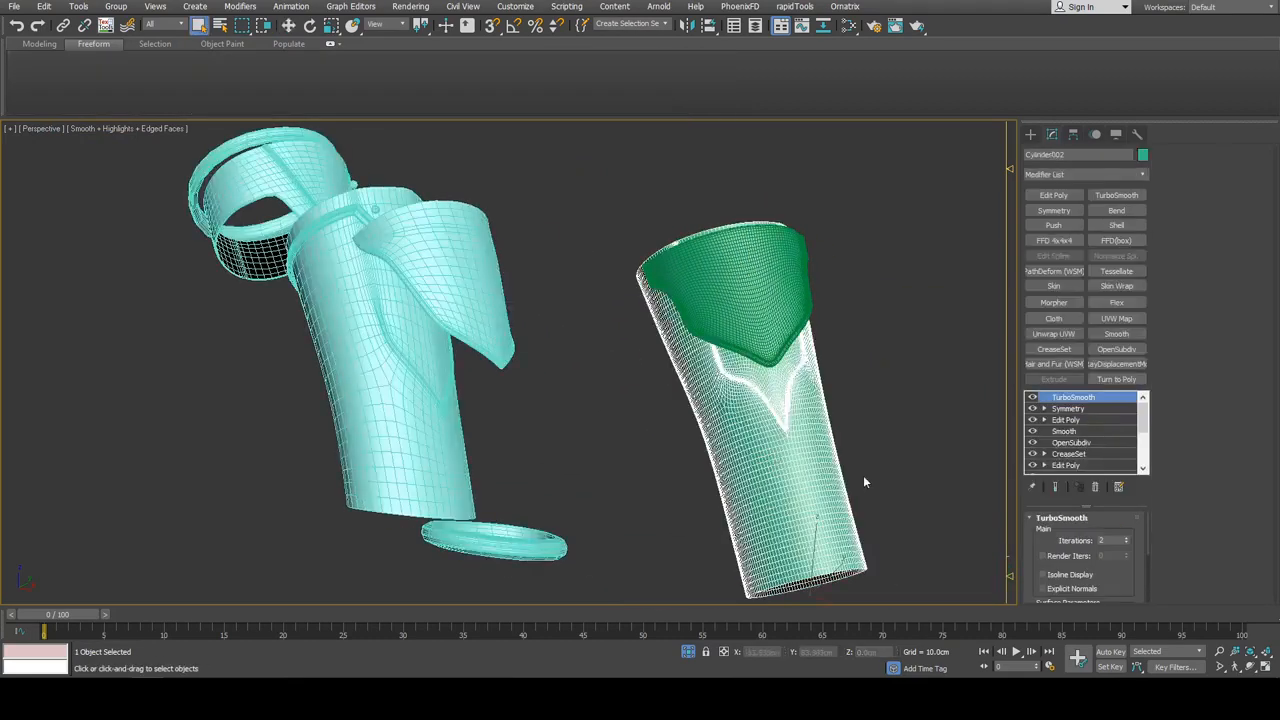
{"action": "middle_click_drag", "start_coordinate": [863, 475], "coordinate": [826, 379]}
{"action": "left_click", "coordinate": [1066, 420]}
{"action": "key", "text": "2"}
{"action": "scroll", "coordinate": [800, 487], "scroll_direction": "up", "scroll_amount": 3}
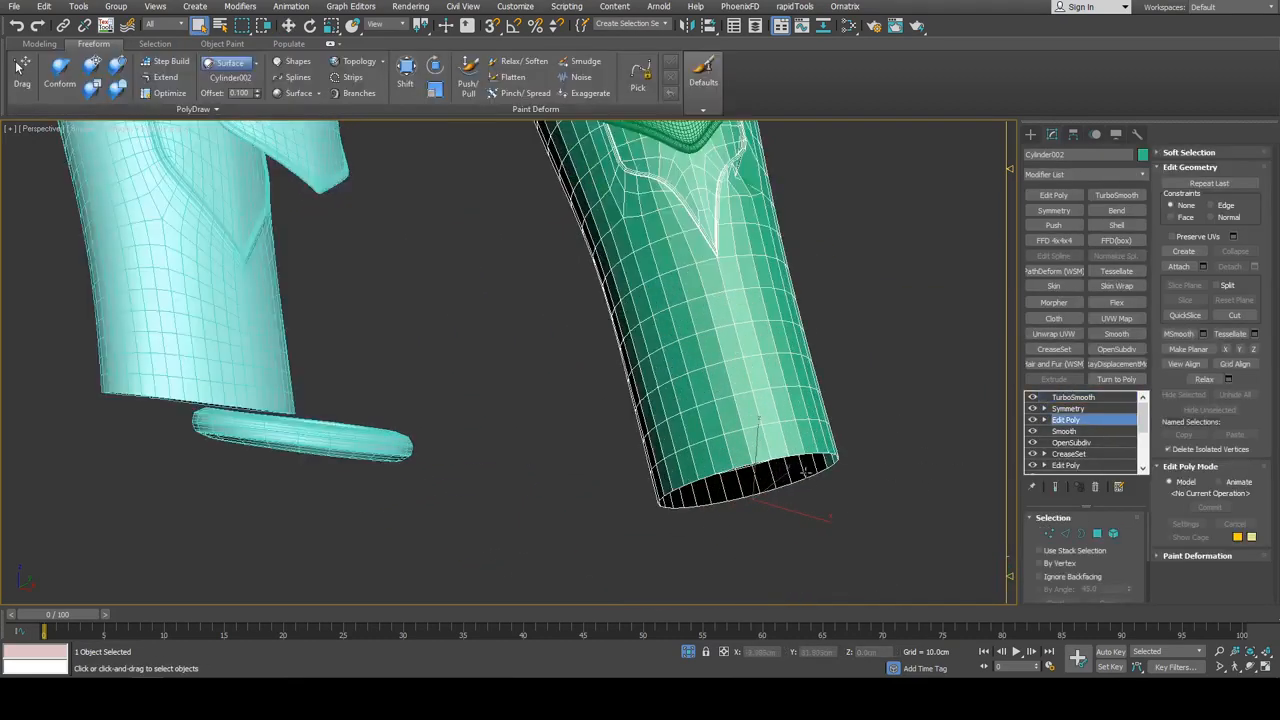
{"action": "double_click", "coordinate": [784, 454]}
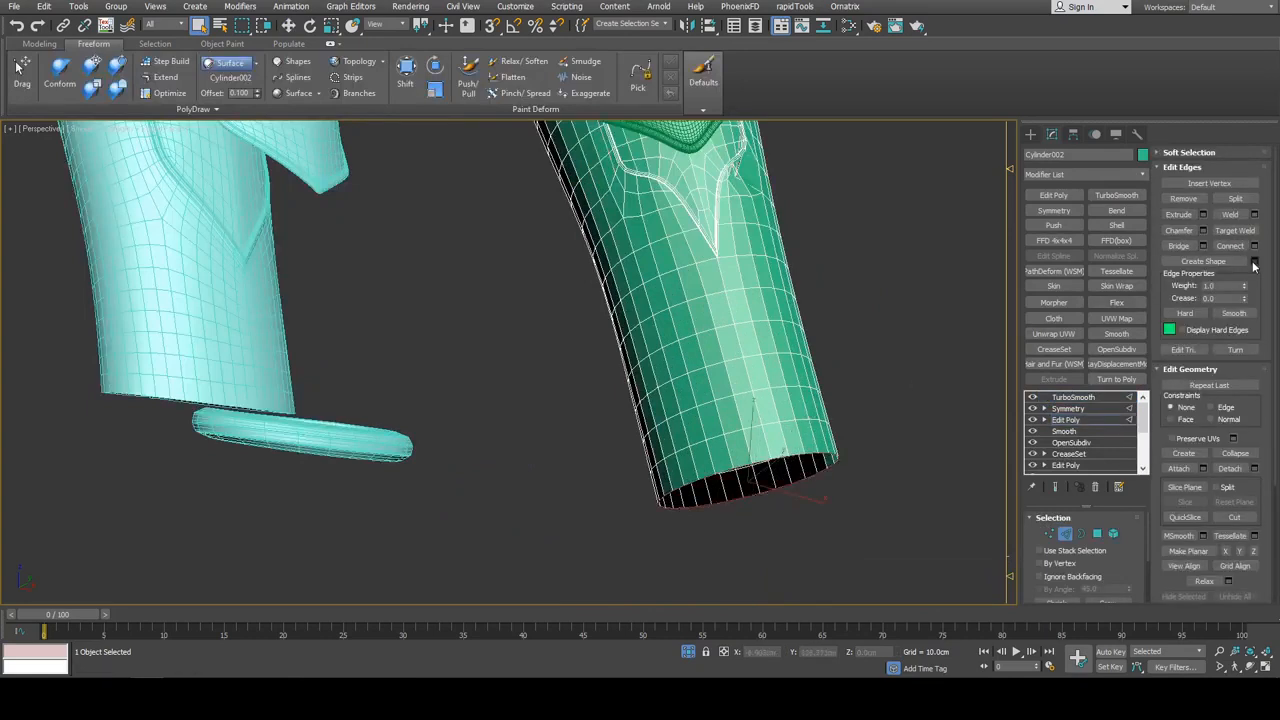
{"action": "middle_click_drag", "start_coordinate": [863, 382], "coordinate": [853, 318]}
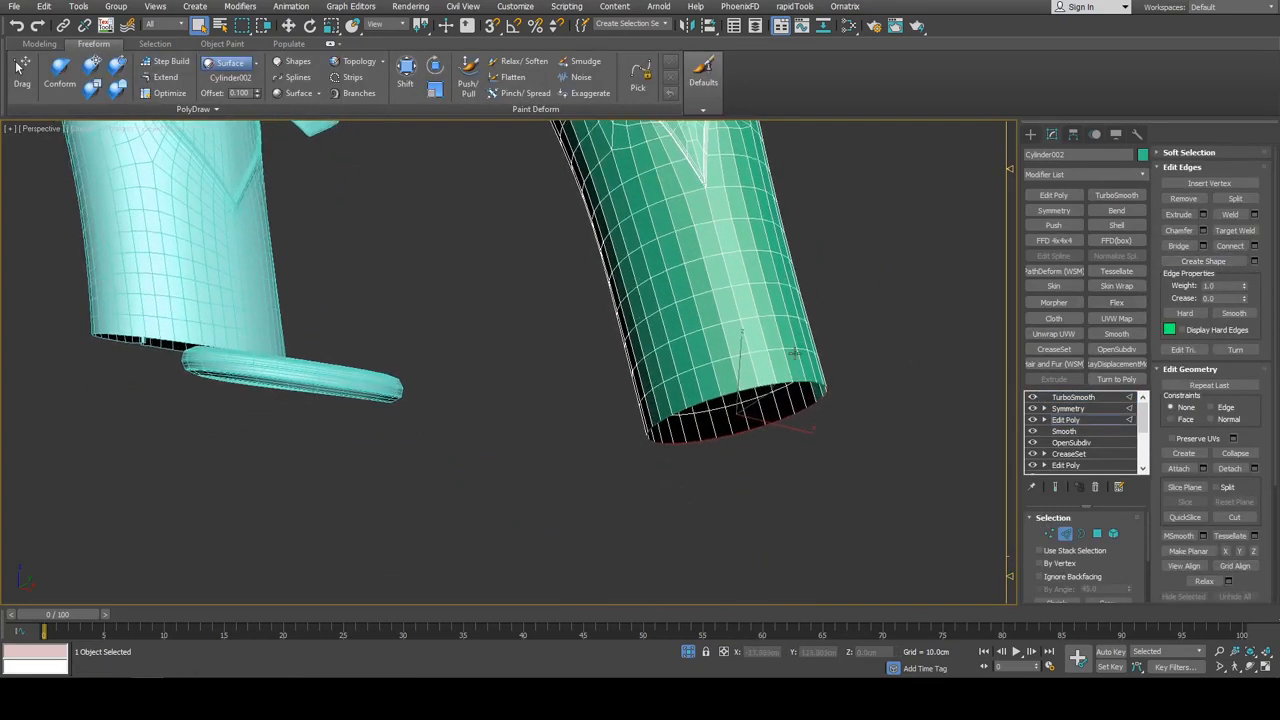
{"action": "key", "text": "2"}
{"action": "left_click_drag", "start_coordinate": [861, 346], "coordinate": [797, 413]}
Enable the spline in the renderer and viewport and give it a rectangular cross-section
{"action": "scroll", "coordinate": [768, 330], "scroll_direction": "up", "scroll_amount": 4}
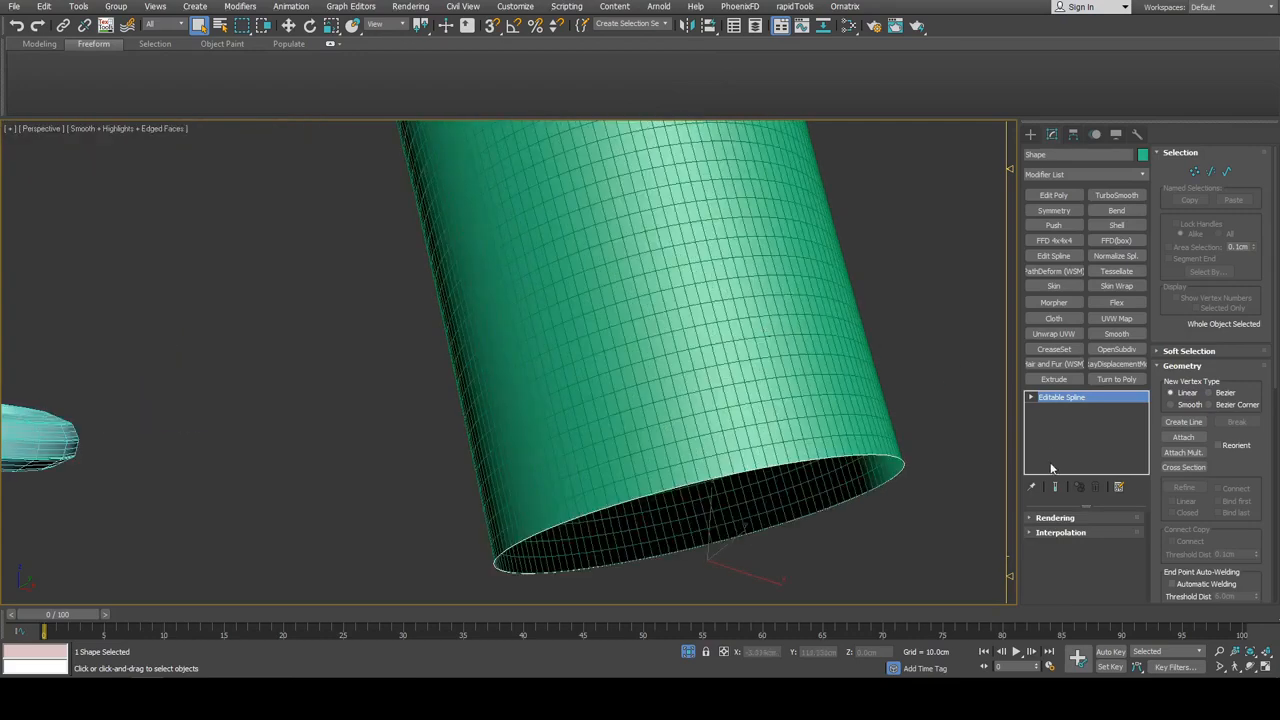
{"action": "left_click", "coordinate": [1058, 518]}
{"action": "scroll", "coordinate": [1083, 527], "scroll_direction": "up", "scroll_amount": 3}
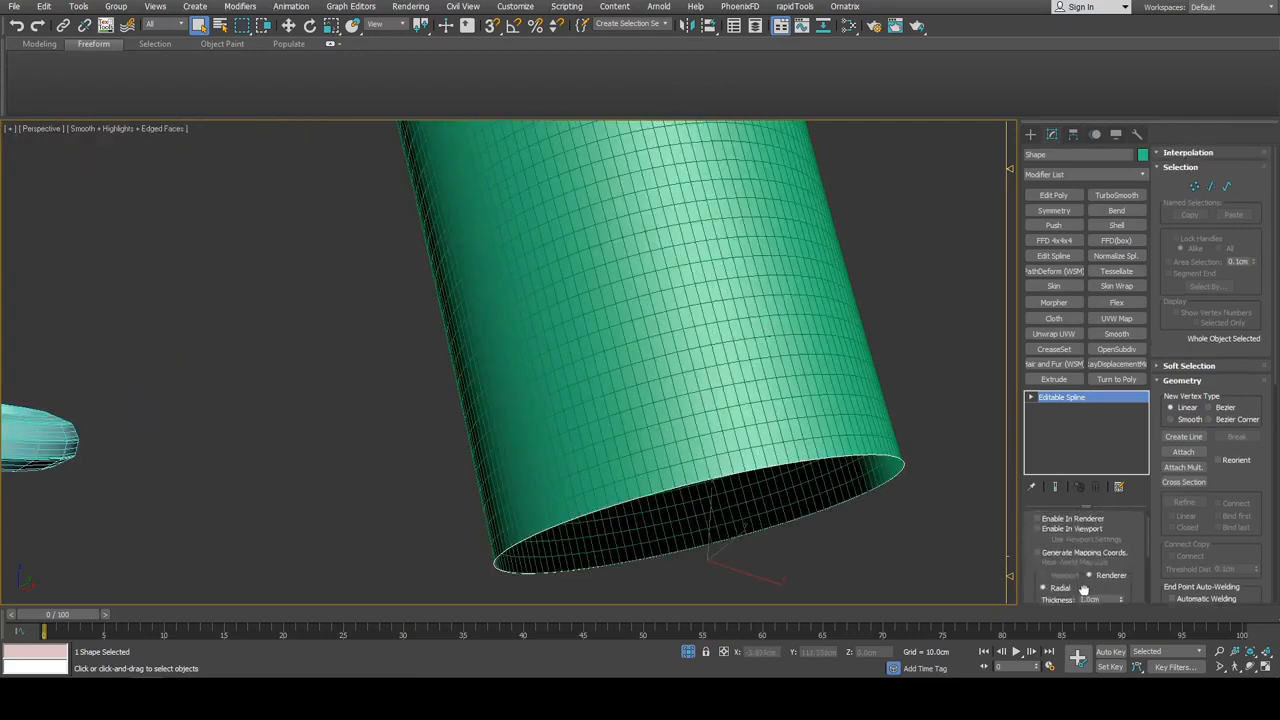
{"action": "left_click", "coordinate": [1077, 527]}
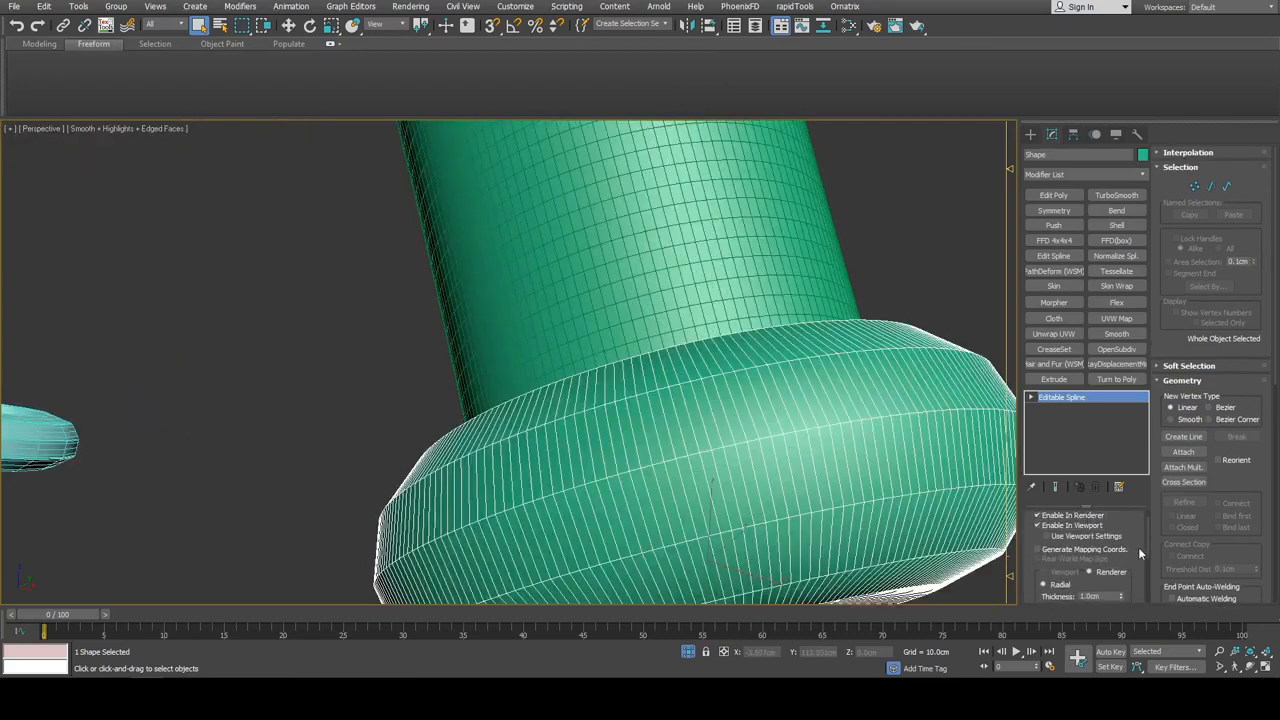
{"action": "scroll", "coordinate": [1145, 555], "scroll_direction": "down", "scroll_amount": 3}
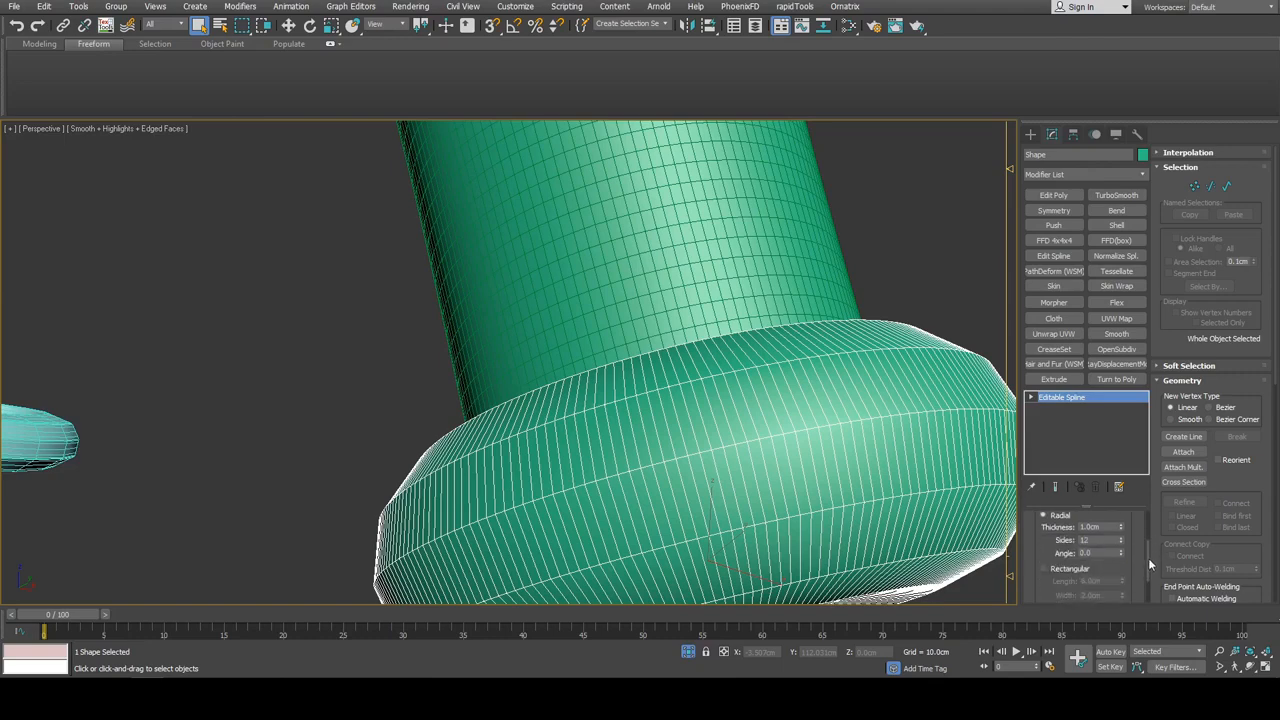
{"action": "left_click", "coordinate": [1088, 561]}
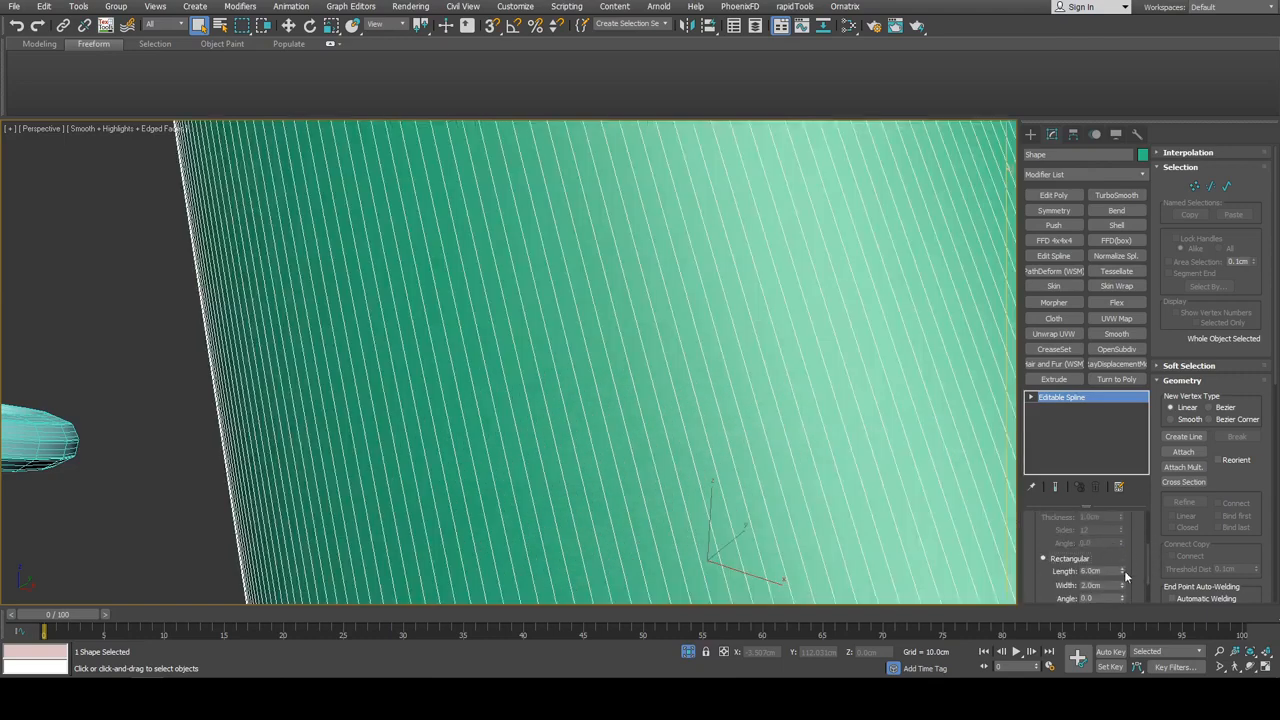
Set the ring's rectangular cross-section to a length of 0.07 cm and a width of 0.04 cm
{"action": "right_click", "coordinate": [1125, 573]}
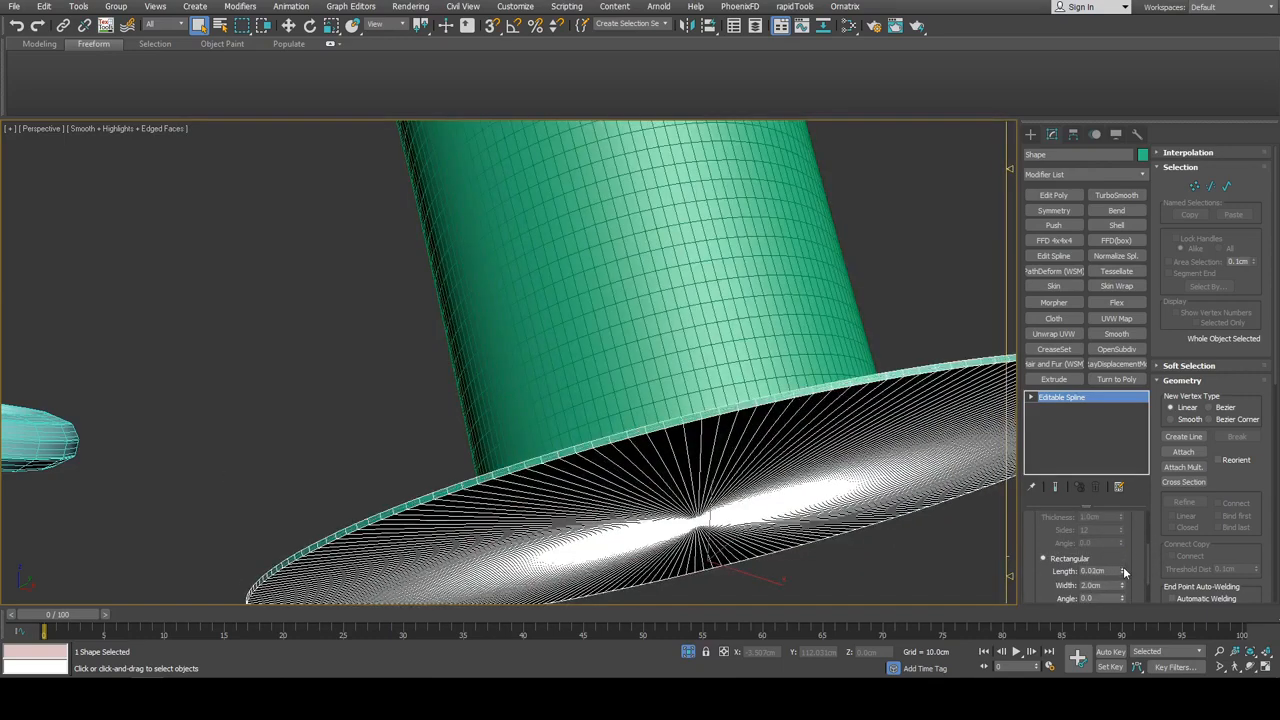
{"action": "right_click", "coordinate": [1123, 586]}
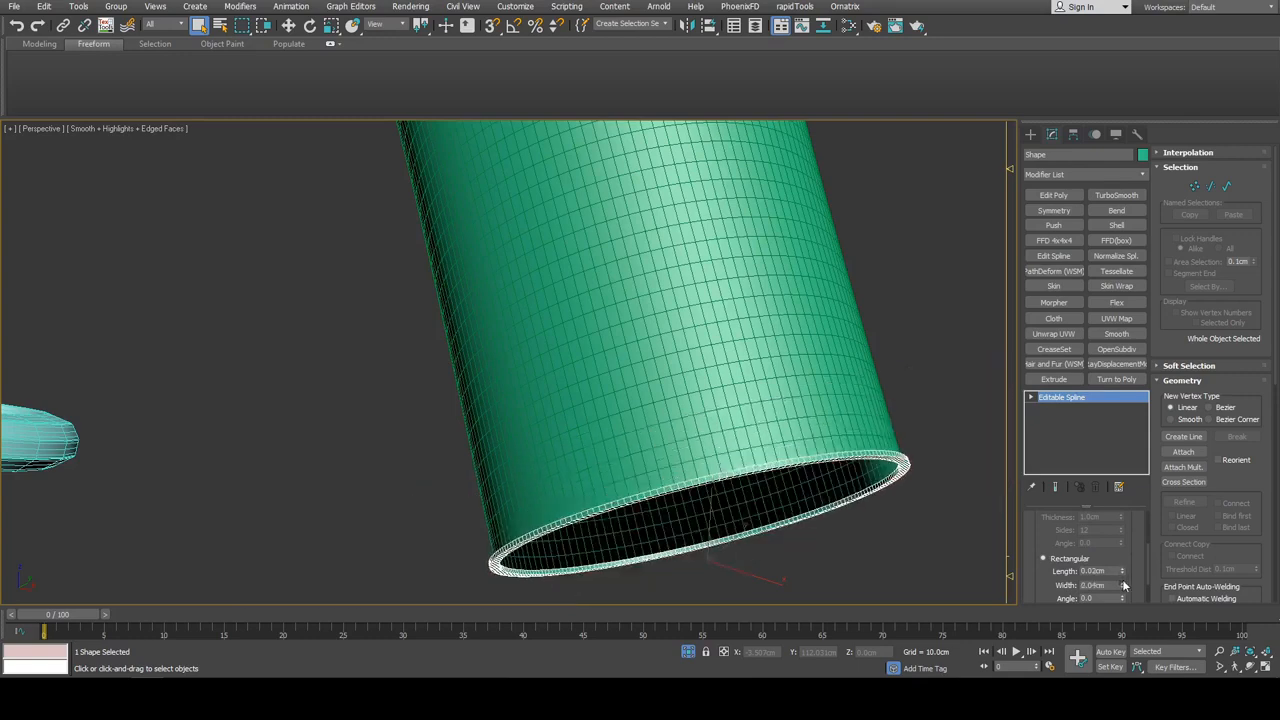
{"action": "left_click", "coordinate": [1124, 570]}
{"action": "left_click", "coordinate": [1124, 570]}
{"action": "left_click", "coordinate": [1124, 570]}
{"action": "left_click", "coordinate": [1124, 570]}
{"action": "left_click", "coordinate": [1124, 570]}
Reduce the ring spline's interpolation steps to 0
{"action": "scroll", "coordinate": [820, 445], "scroll_direction": "down", "scroll_amount": 5}
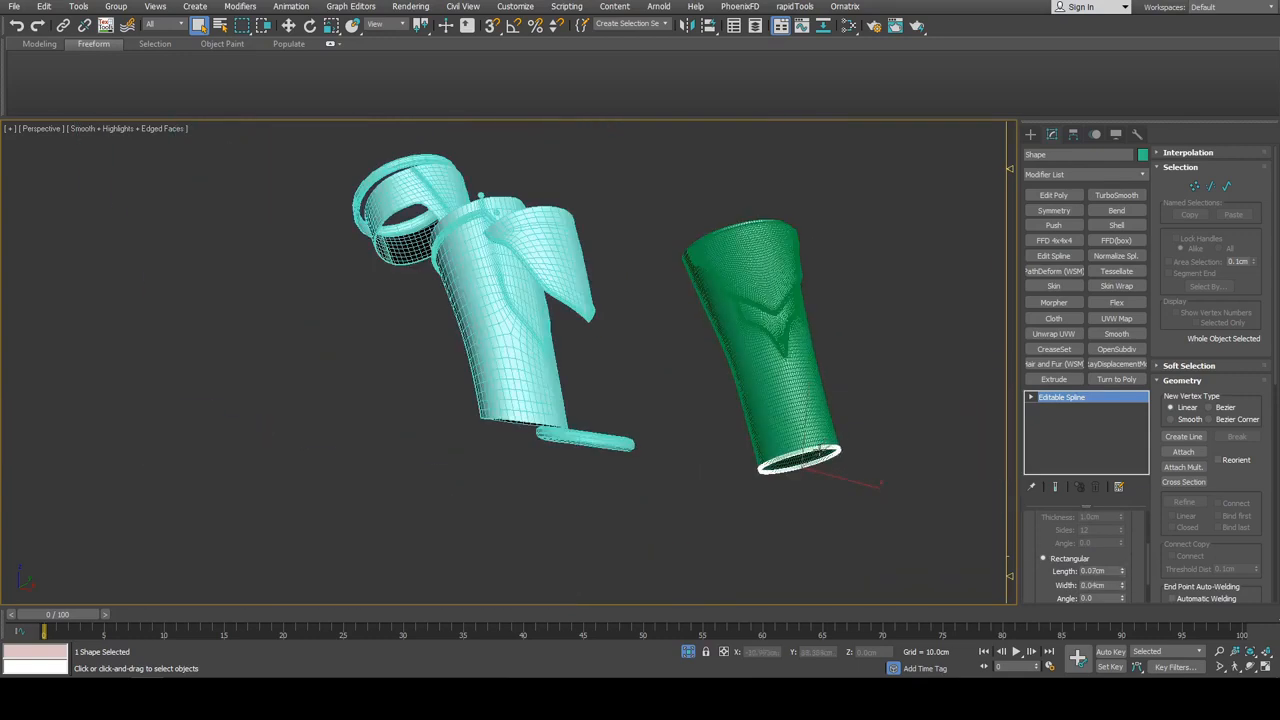
{"action": "scroll", "coordinate": [817, 449], "scroll_direction": "up", "scroll_amount": 4}
{"action": "left_click", "coordinate": [1190, 152]}
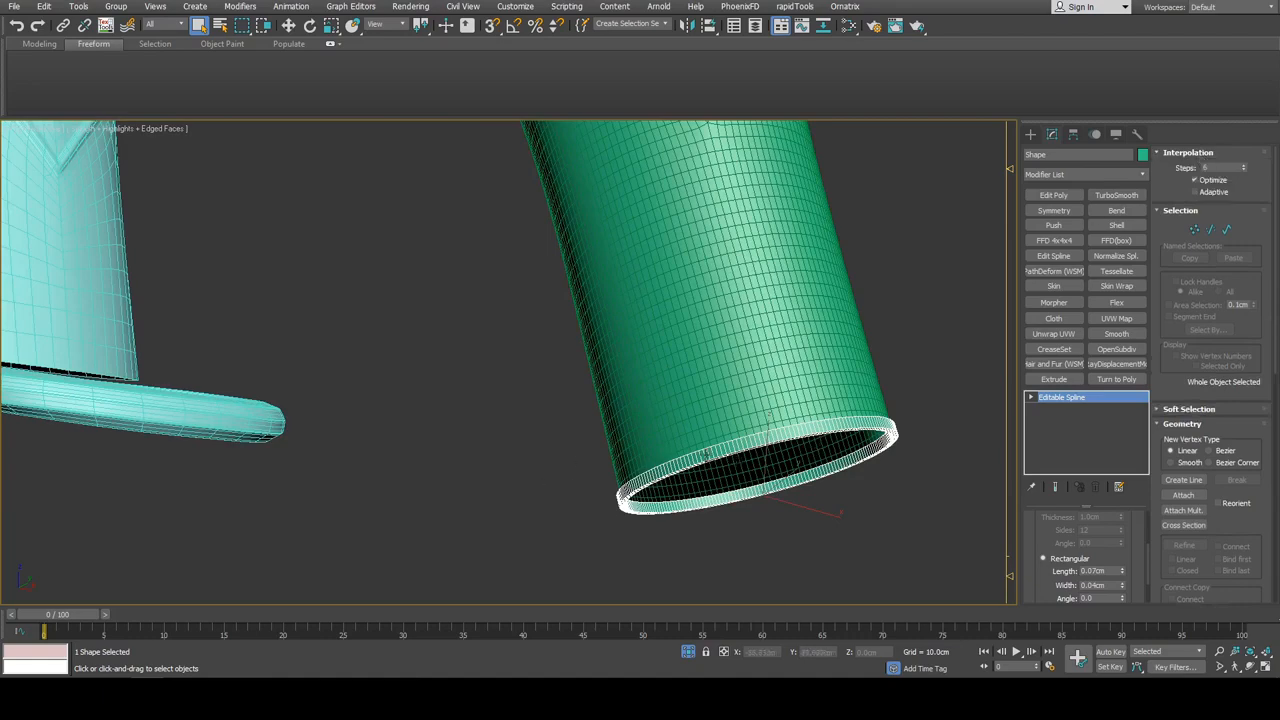
{"action": "scroll", "coordinate": [744, 430], "scroll_direction": "up", "scroll_amount": 4}
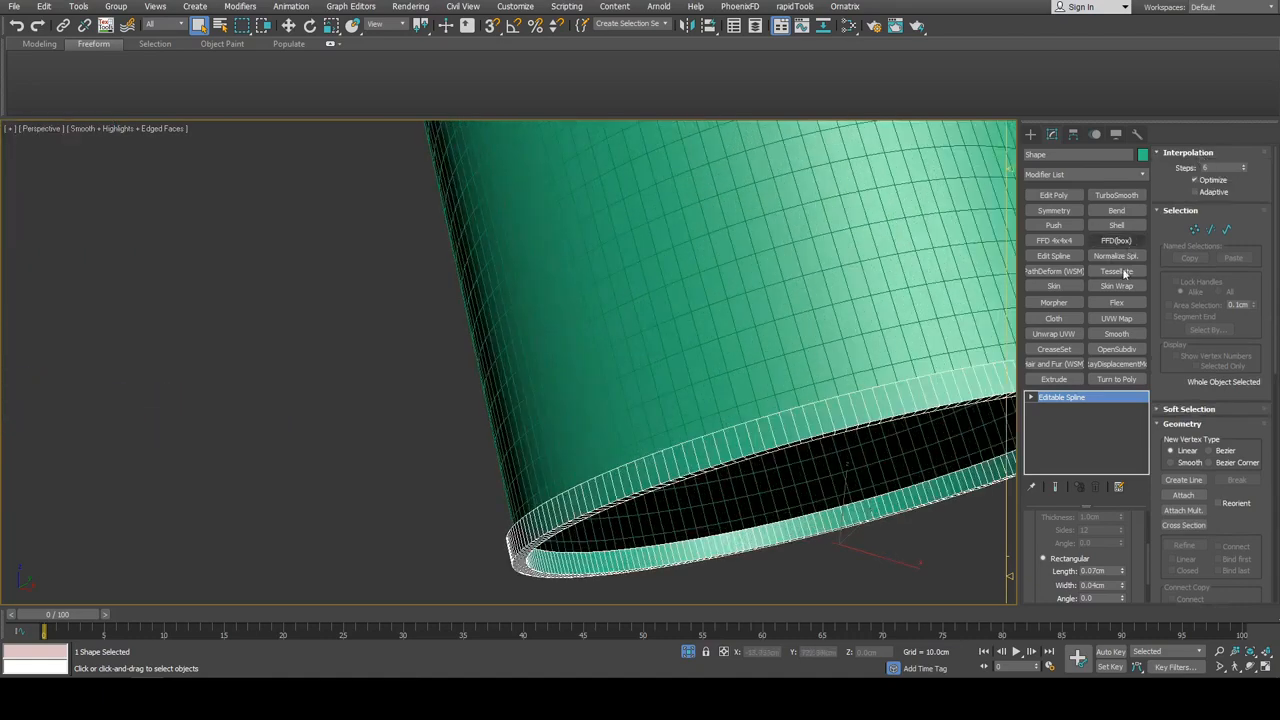
{"action": "left_click", "coordinate": [1244, 171]}
{"action": "left_click", "coordinate": [1244, 171]}
{"action": "left_click", "coordinate": [1244, 171]}
{"action": "left_click", "coordinate": [1244, 171]}
{"action": "left_click", "coordinate": [1244, 171]}
{"action": "left_click", "coordinate": [1244, 171]}
{"action": "scroll", "coordinate": [737, 284], "scroll_direction": "down", "scroll_amount": 3}
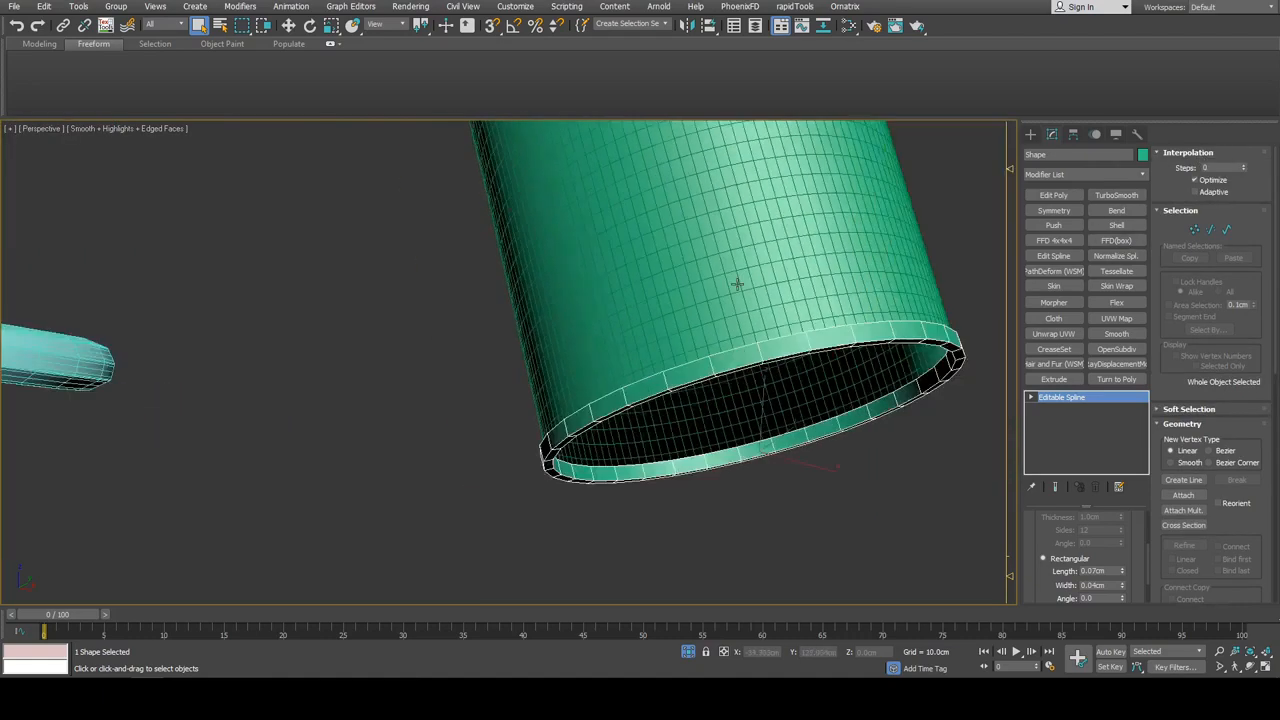
Enlarge the ring's rectangular cross-section, setting the length to 0.15 cm and increasing the width
{"action": "scroll", "coordinate": [737, 284], "scroll_direction": "down", "scroll_amount": 3}
{"action": "middle_click_drag", "start_coordinate": [809, 306], "coordinate": [884, 373], "text": "alt"}
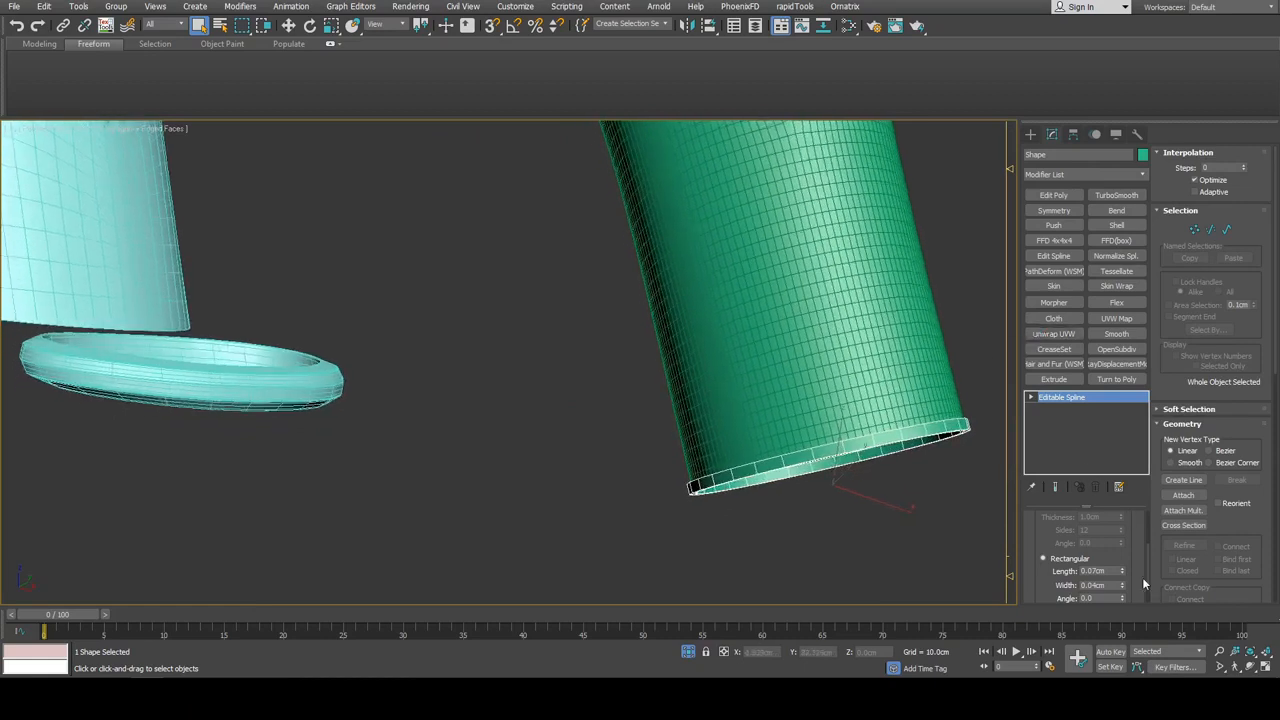
{"action": "left_click_drag", "start_coordinate": [1125, 572], "coordinate": [1122, 585]}
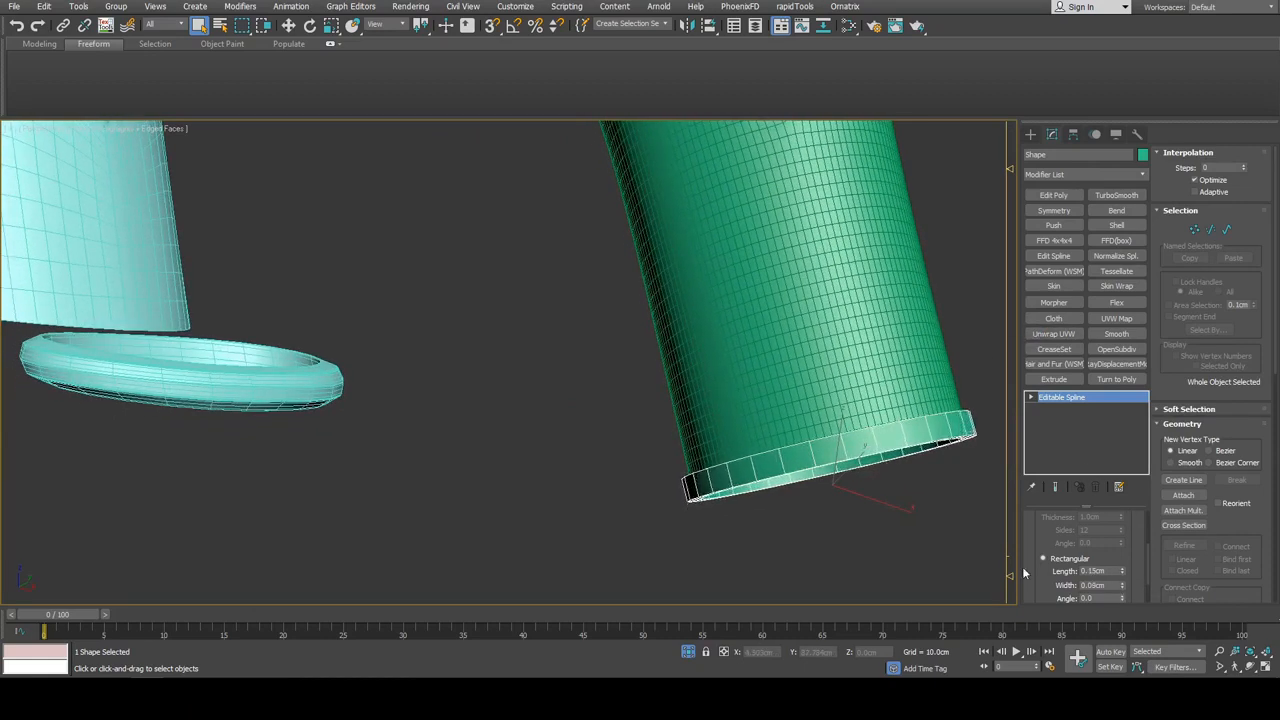
Add an Edit Poly modifier to the rectangular ring at the sleeve's lower rim
{"action": "middle_click_drag", "start_coordinate": [690, 485], "coordinate": [645, 355], "text": "alt"}
{"action": "middle_click_drag", "start_coordinate": [250, 420], "coordinate": [608, 420]}
{"action": "scroll", "coordinate": [546, 404], "scroll_direction": "up", "scroll_amount": 4}
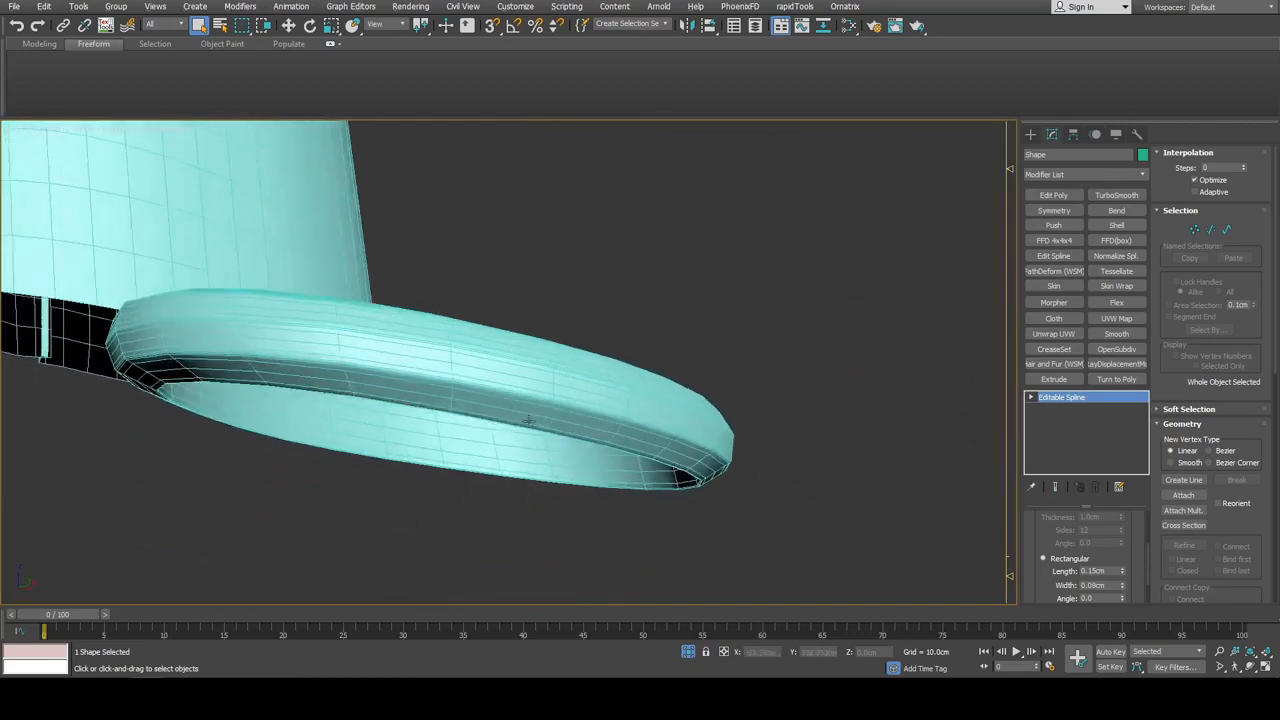
{"action": "scroll", "coordinate": [606, 418], "scroll_direction": "down", "scroll_amount": 4}
{"action": "middle_click_drag", "start_coordinate": [880, 394], "coordinate": [771, 377]}
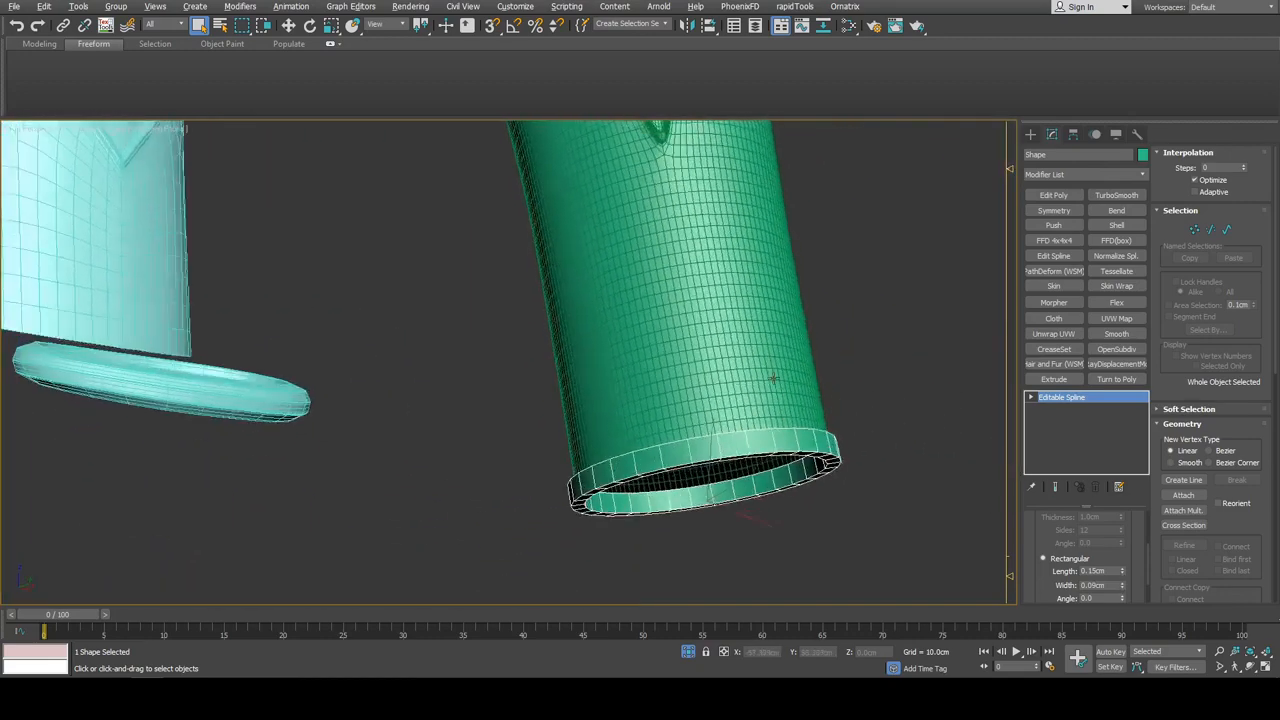
{"action": "left_click", "coordinate": [1049, 200]}
{"action": "key", "text": "2"}
{"action": "scroll", "coordinate": [818, 436], "scroll_direction": "up", "scroll_amount": 3}
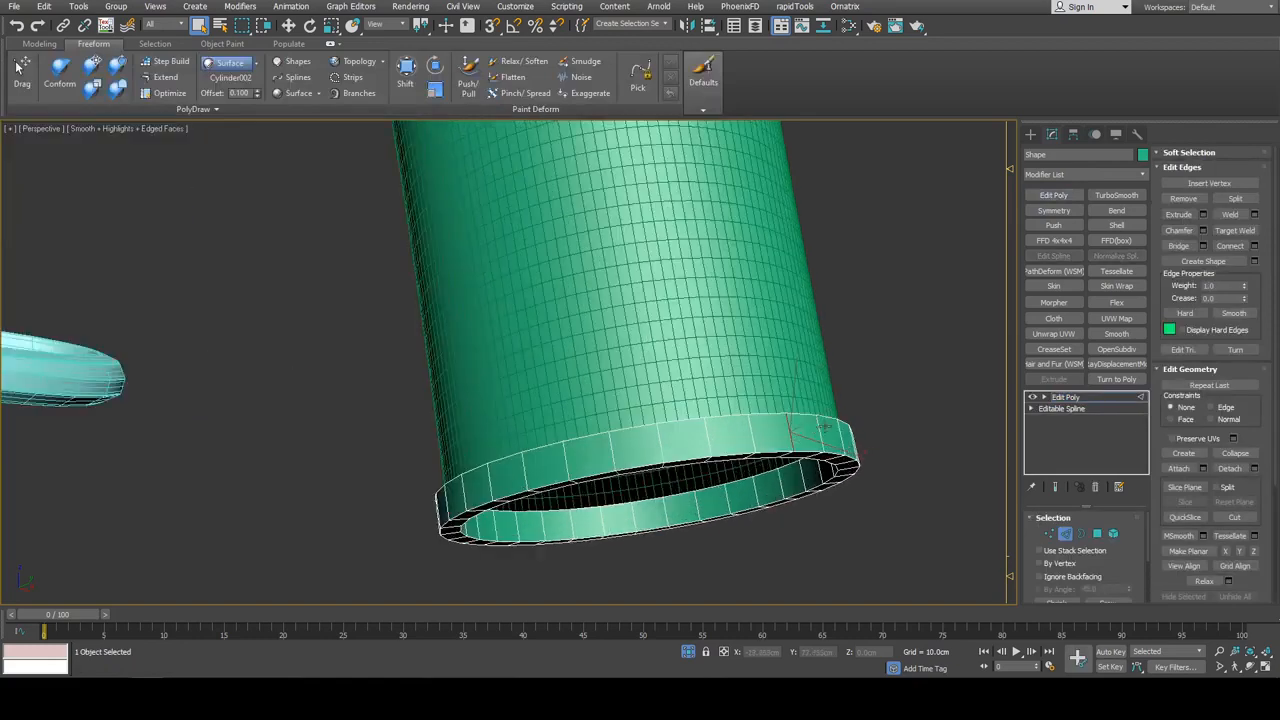
Bevel the ring's outer band of polygons by local normal with a height of 0.03 cm and an outline amount of -0.04 cm
{"action": "key", "text": "4"}
{"action": "left_click", "coordinate": [777, 431]}
{"action": "left_click", "coordinate": [808, 431], "text": "shift"}
{"action": "key", "text": "ctrl+shift+b"}
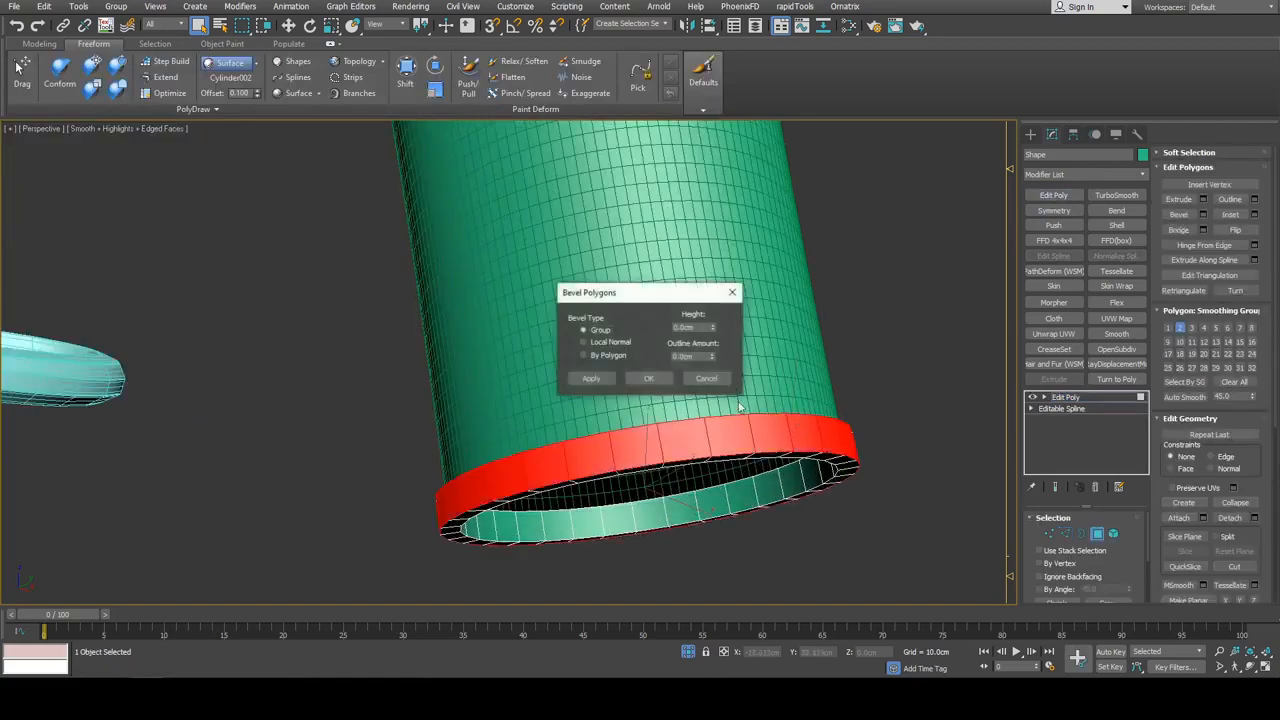
{"action": "left_click_drag", "start_coordinate": [714, 326], "coordinate": [714, 360]}
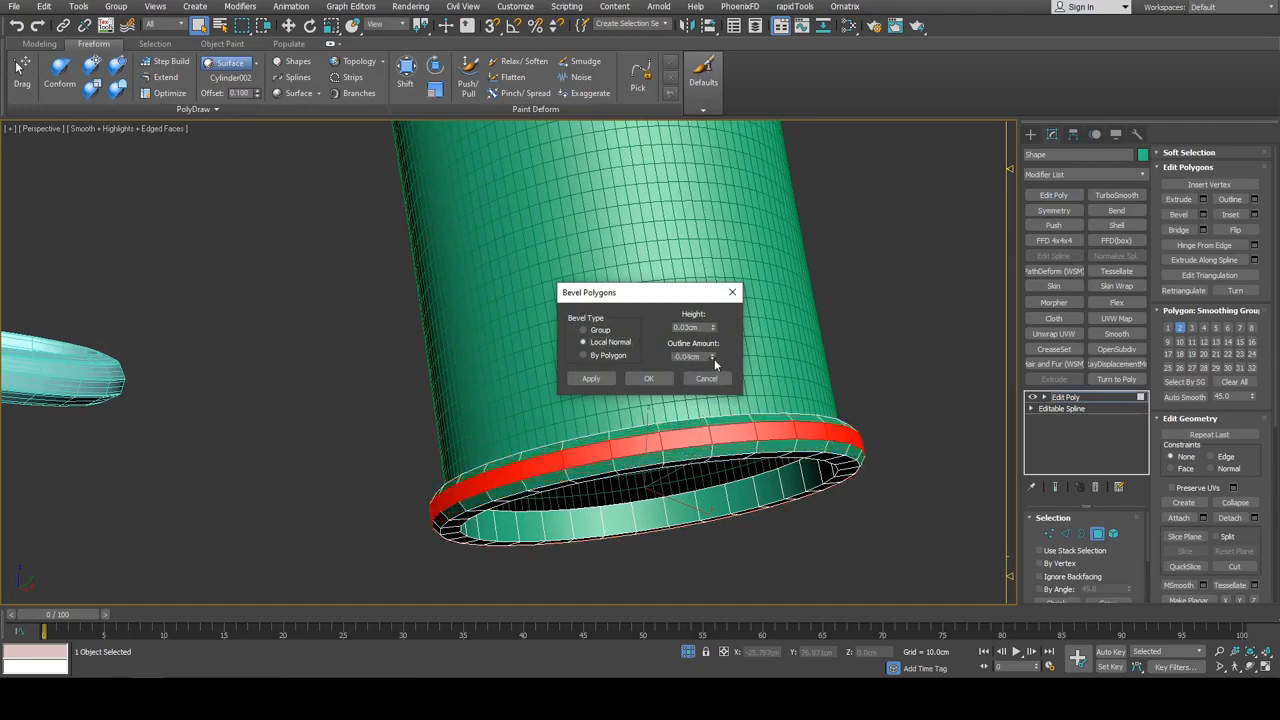
{"action": "left_click", "coordinate": [649, 378]}
Connect the ring's crosswise edges with two segments, pinching the new loops apart towards the bevel edges
{"action": "middle_click_drag", "start_coordinate": [649, 378], "coordinate": [786, 376], "text": "alt"}
{"action": "scroll", "coordinate": [786, 376], "scroll_direction": "up", "scroll_amount": 5}
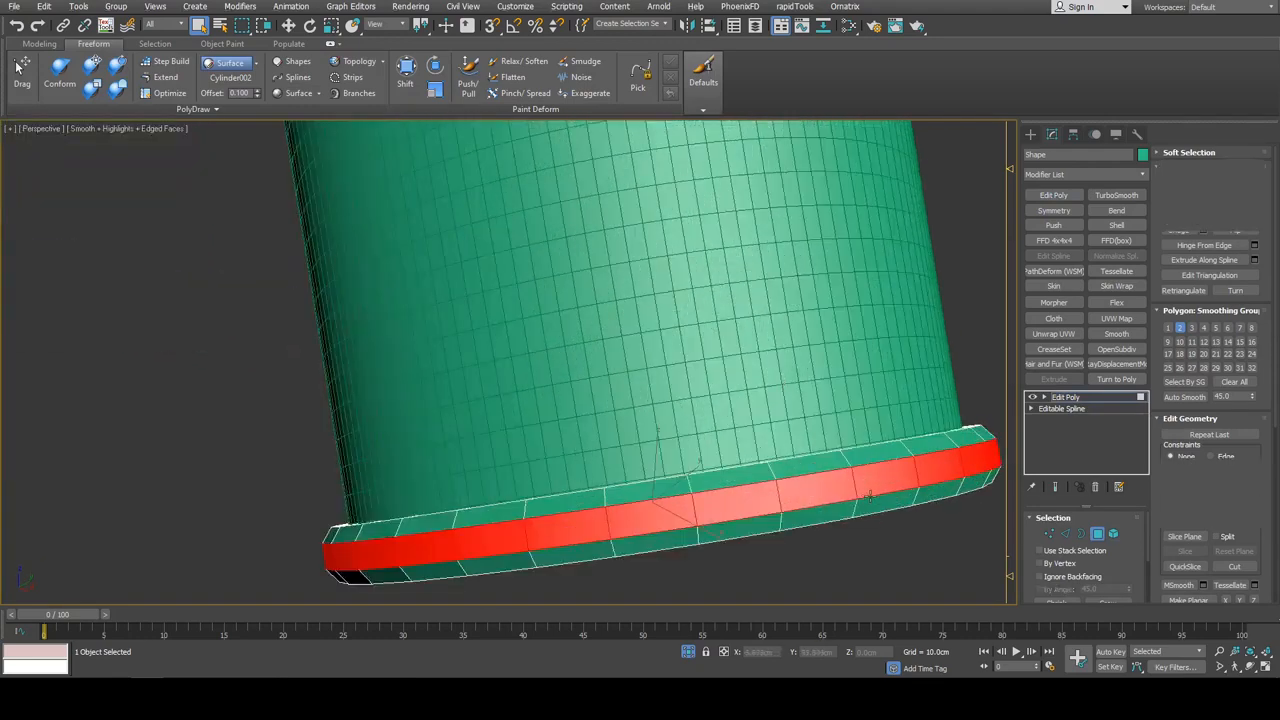
{"action": "key", "text": "2"}
{"action": "middle_click_drag", "start_coordinate": [854, 483], "coordinate": [765, 454]}
{"action": "key", "text": "alt+r"}
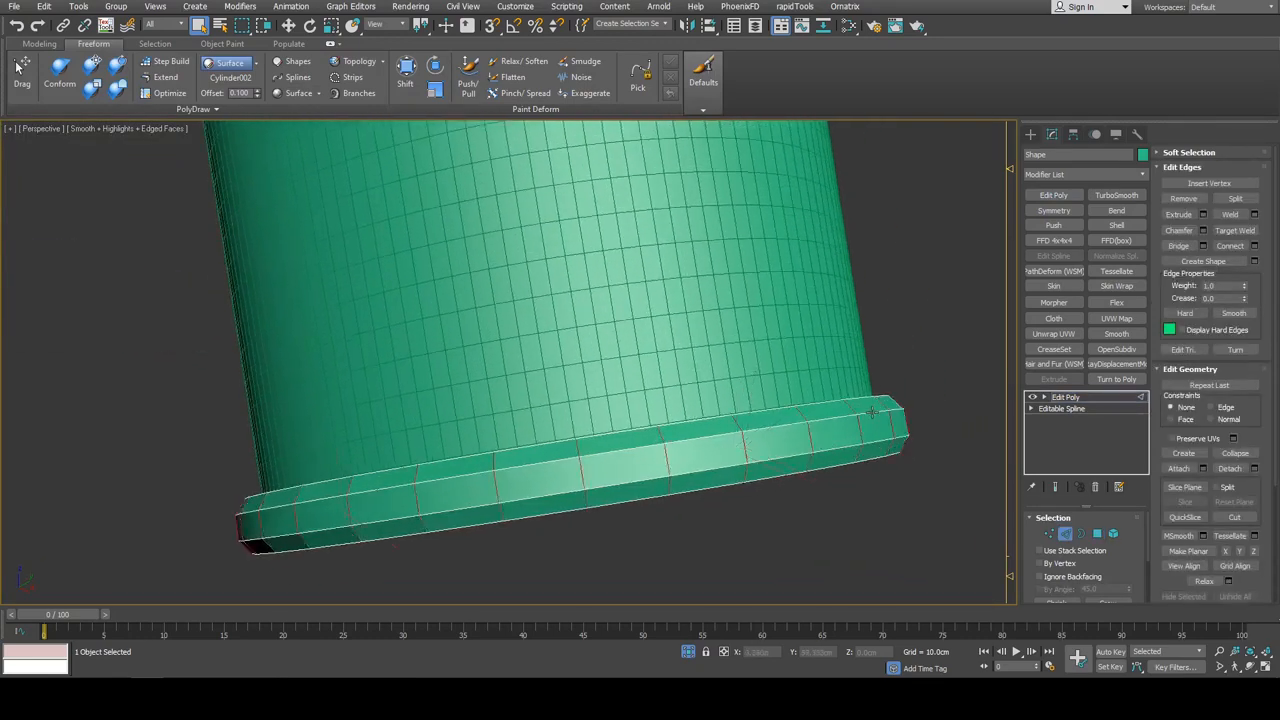
{"action": "key", "text": "ctrl+shift+e"}
{"action": "left_click", "coordinate": [728, 327]}
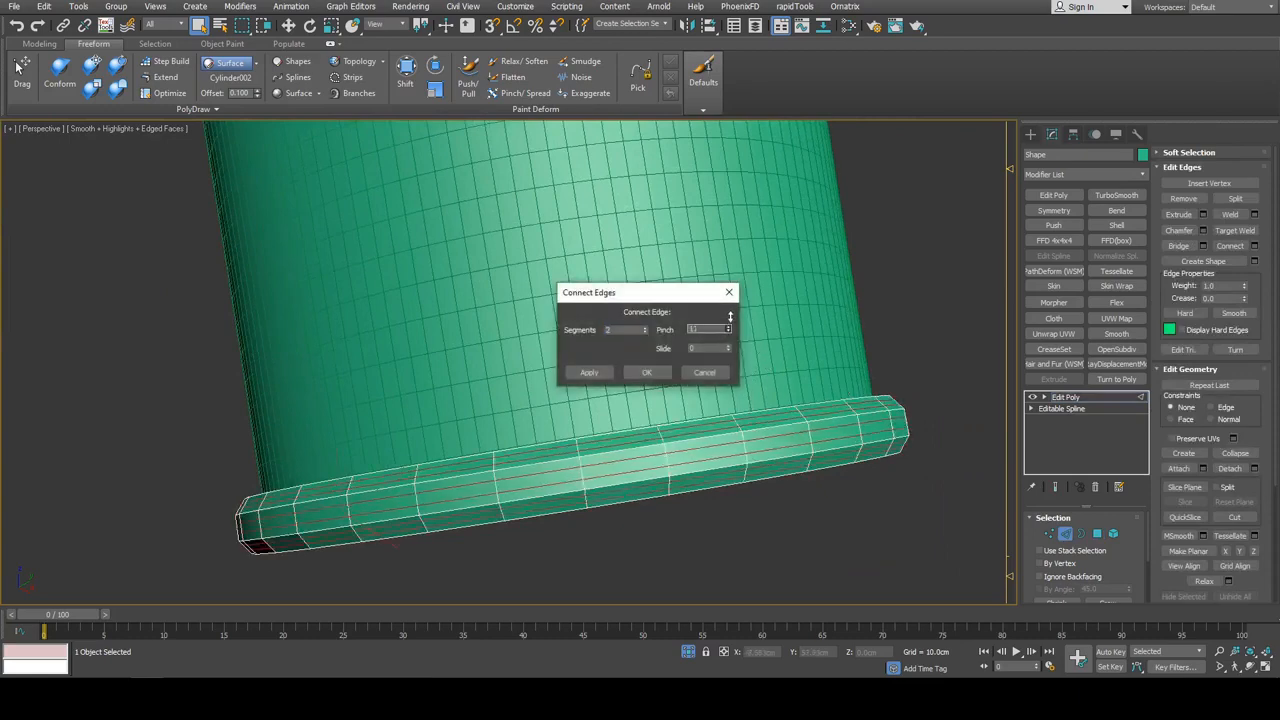
{"action": "left_click_drag", "start_coordinate": [730, 317], "coordinate": [749, 292]}
{"action": "left_click", "coordinate": [650, 373]}
{"action": "scroll", "coordinate": [654, 377], "scroll_direction": "down", "scroll_amount": 4}
{"action": "key", "text": "2"}
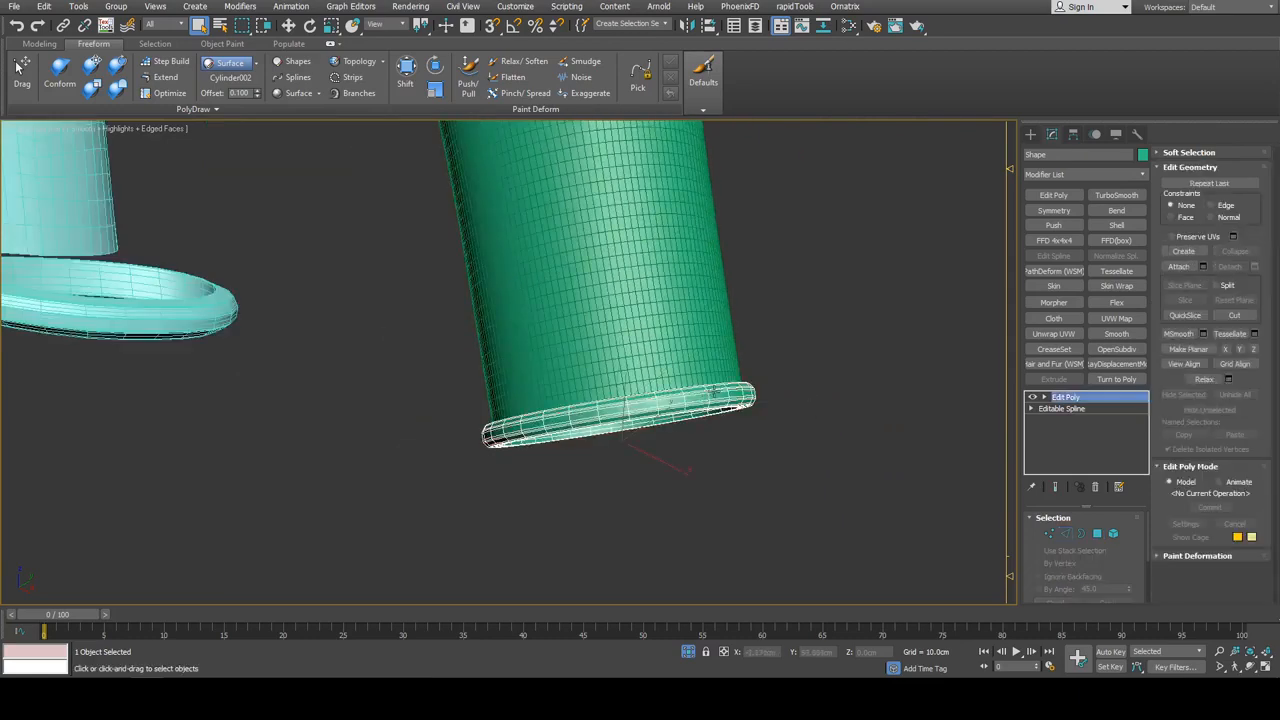
Smooth the rim ring with a one-iteration TurboSmooth modifier and deselect it
{"action": "scroll", "coordinate": [656, 377], "scroll_direction": "down", "scroll_amount": 2}
{"action": "middle_click_drag", "start_coordinate": [690, 368], "coordinate": [893, 348]}
{"action": "left_click", "coordinate": [1101, 195]}
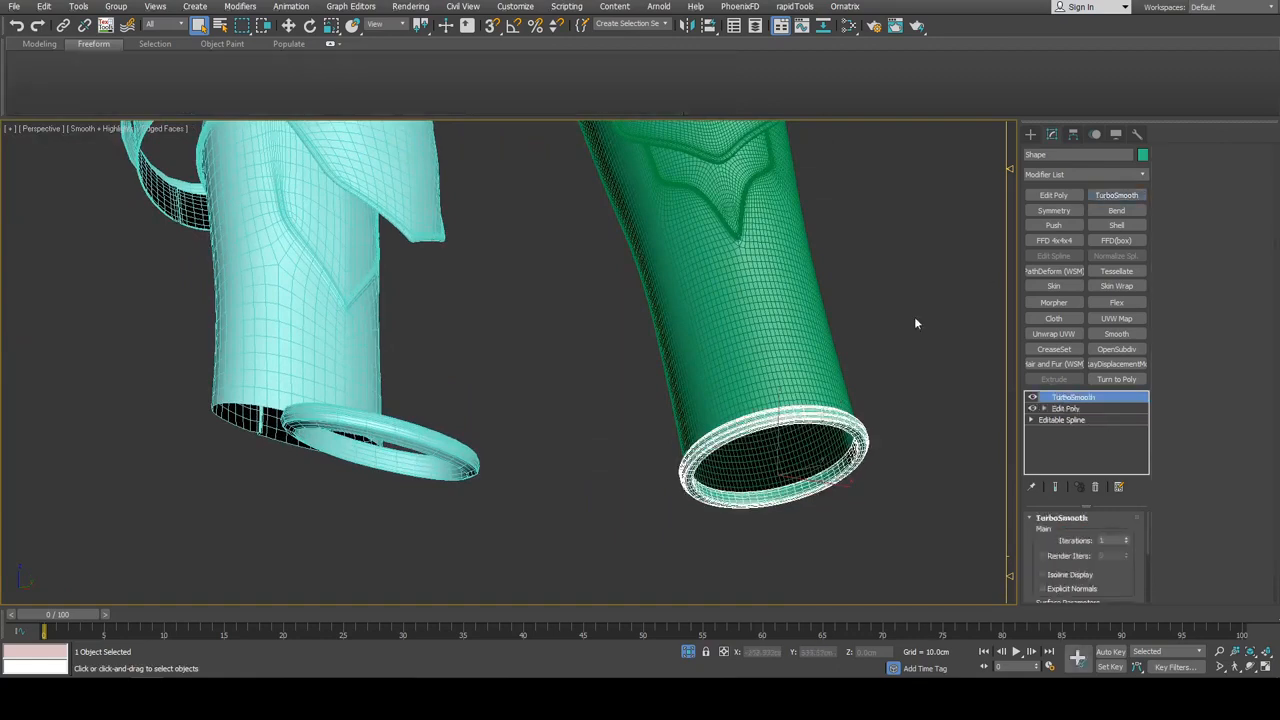
{"action": "left_click", "coordinate": [914, 316]}
Examine the exploded reference armlet's panels, raised borders and small studs, both with and without edged faces
{"action": "key", "text": "F4"}
{"action": "scroll", "coordinate": [829, 374], "scroll_direction": "down", "scroll_amount": 5}
{"action": "middle_click_drag", "start_coordinate": [829, 374], "coordinate": [770, 394], "text": "alt"}
{"action": "scroll", "coordinate": [775, 330], "scroll_direction": "up", "scroll_amount": 3}
{"action": "key", "text": "F4"}
{"action": "middle_click_drag", "start_coordinate": [775, 300], "coordinate": [781, 383]}
{"action": "scroll", "coordinate": [781, 383], "scroll_direction": "up", "scroll_amount": 3}
{"action": "key", "text": "F4"}
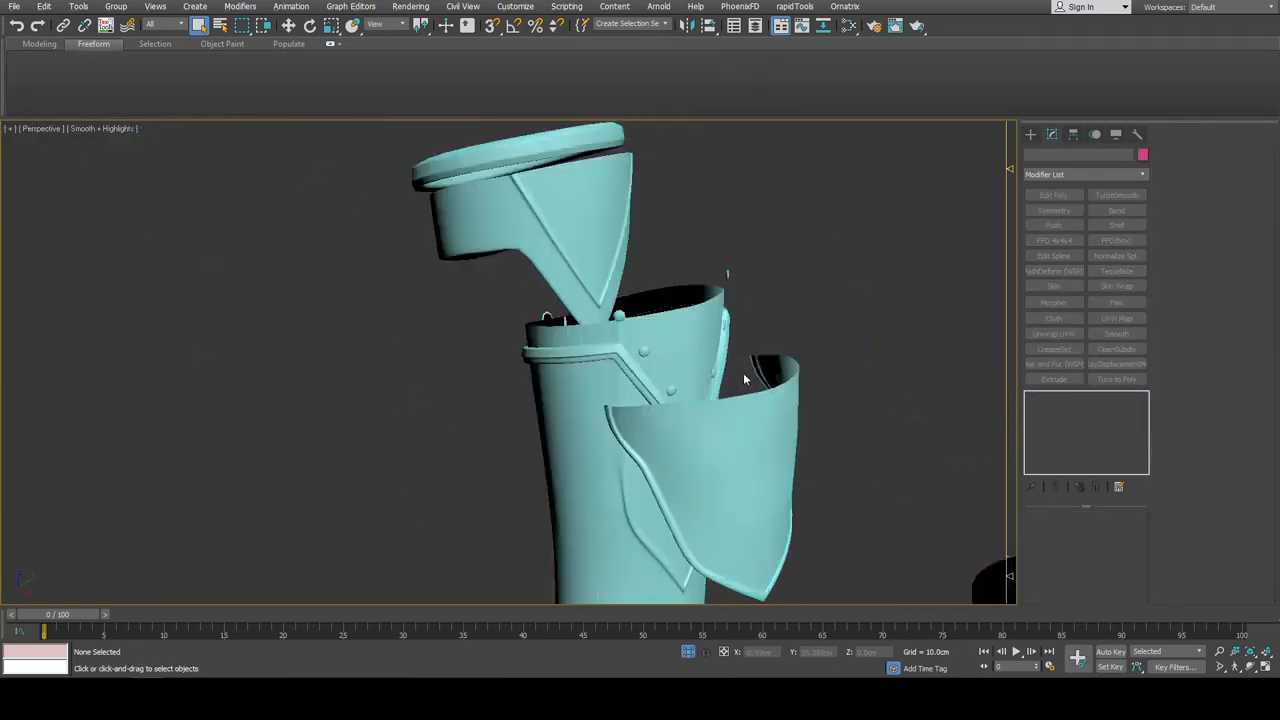
{"action": "scroll", "coordinate": [650, 353], "scroll_direction": "up", "scroll_amount": 4}
{"action": "key", "text": "F4"}
{"action": "scroll", "coordinate": [634, 346], "scroll_direction": "down", "scroll_amount": 3}
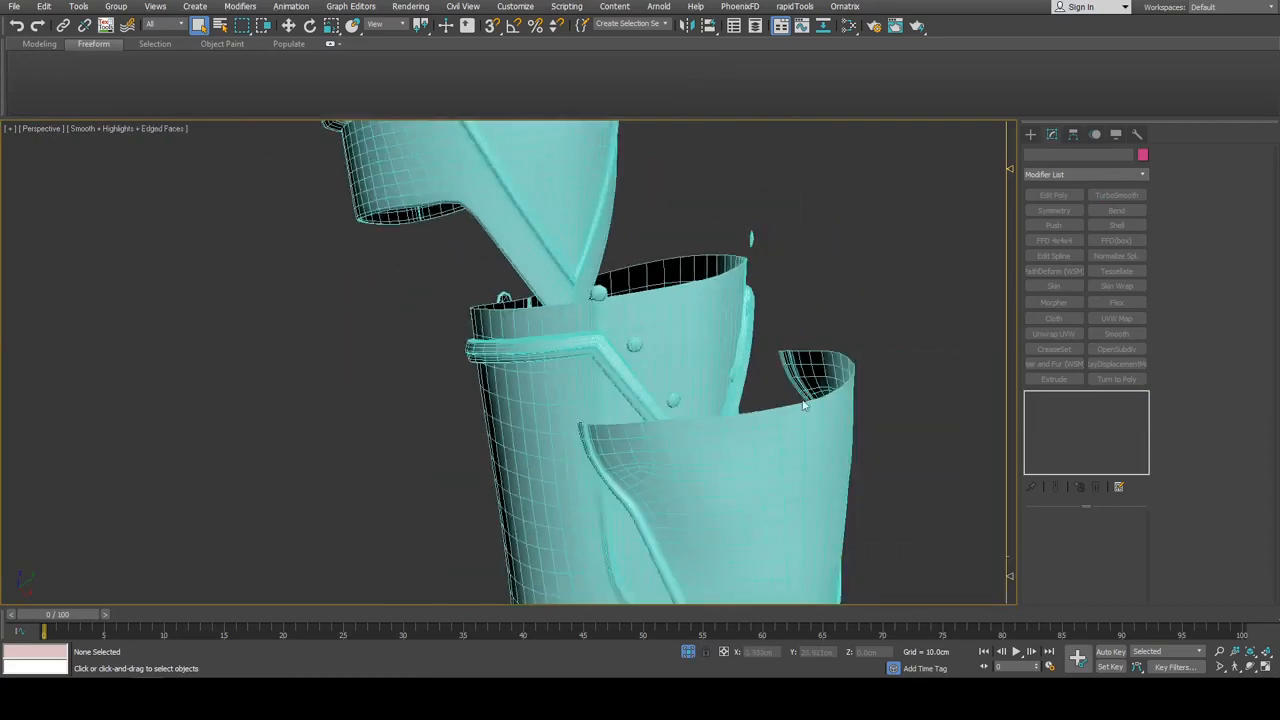
{"action": "middle_click_drag", "start_coordinate": [803, 405], "coordinate": [994, 188], "text": "alt"}
{"action": "scroll", "coordinate": [813, 388], "scroll_direction": "down", "scroll_amount": 2}
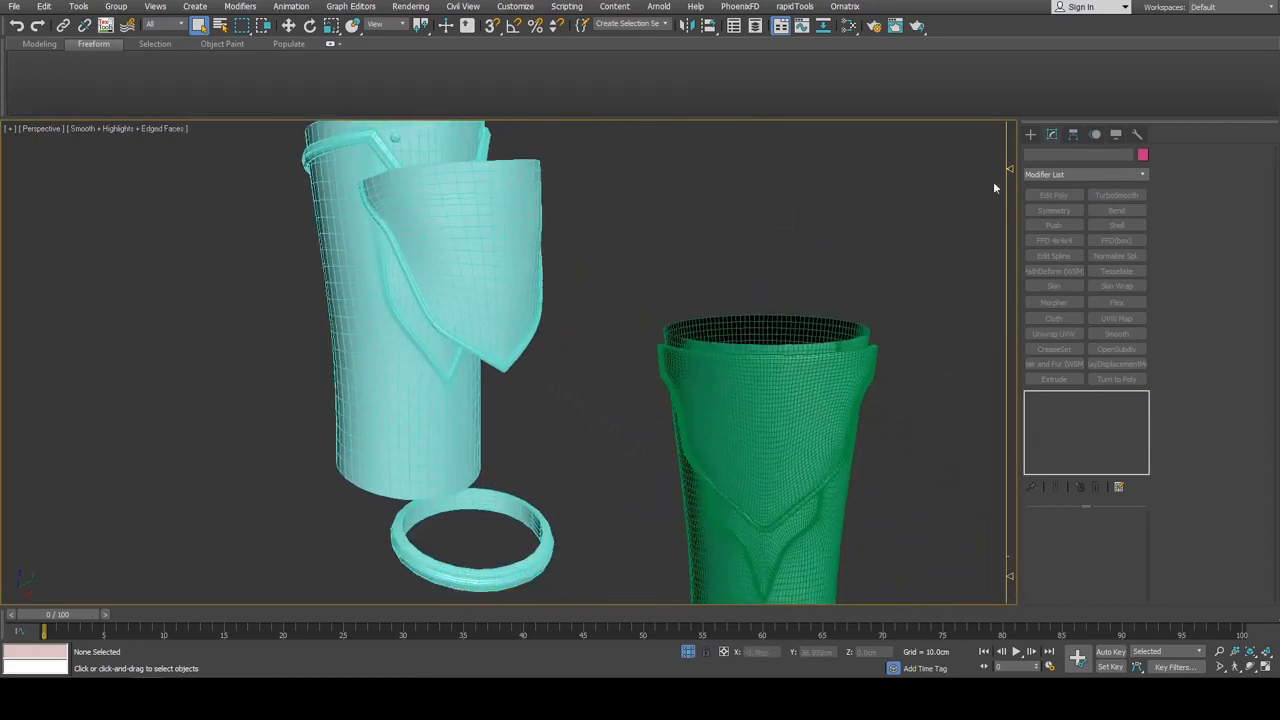
Draw a small surface-aligned box, about 0.07 by 0.08 cm and 0.02 cm high, on the upper panel near its lower border
{"action": "left_click", "coordinate": [1031, 138]}
{"action": "left_click", "coordinate": [1055, 217]}
{"action": "middle_click_drag", "start_coordinate": [893, 326], "coordinate": [786, 258]}
{"action": "scroll", "coordinate": [674, 314], "scroll_direction": "up", "scroll_amount": 2}
{"action": "middle_click_drag", "start_coordinate": [674, 314], "coordinate": [746, 277], "text": "alt"}
{"action": "scroll", "coordinate": [706, 298], "scroll_direction": "up", "scroll_amount": 3}
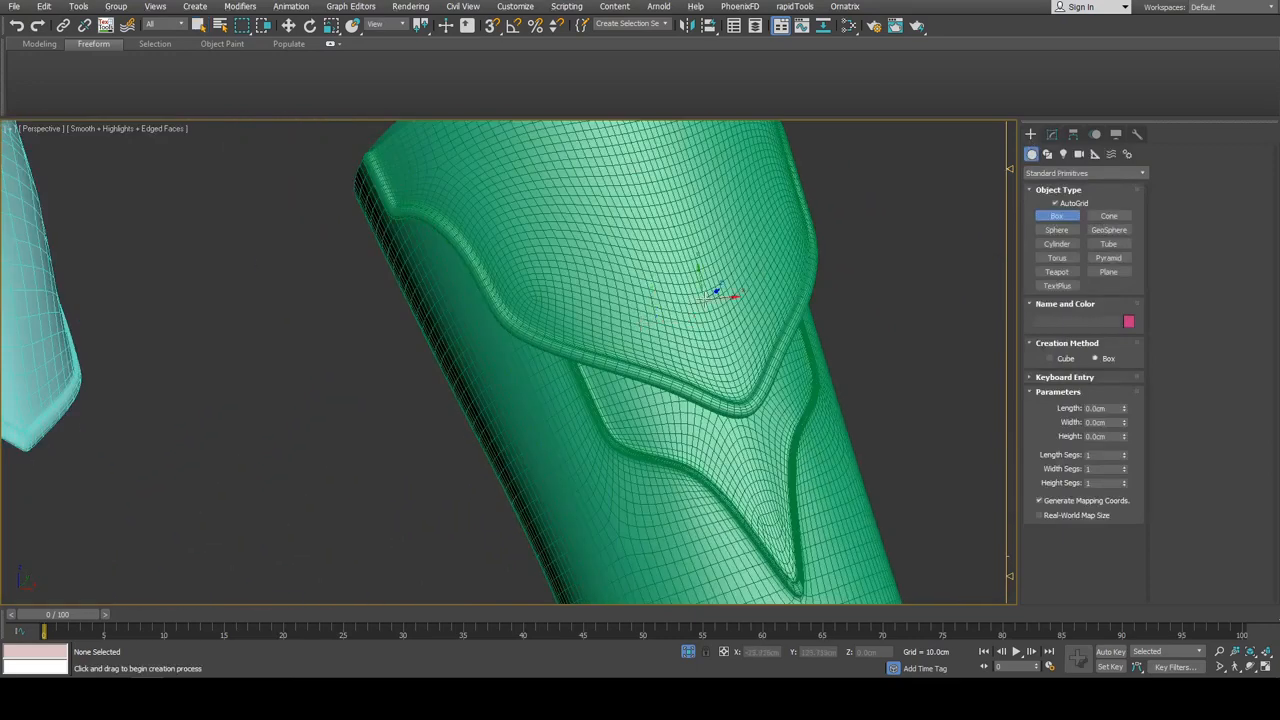
{"action": "left_click_drag", "start_coordinate": [601, 335], "coordinate": [605, 331]}
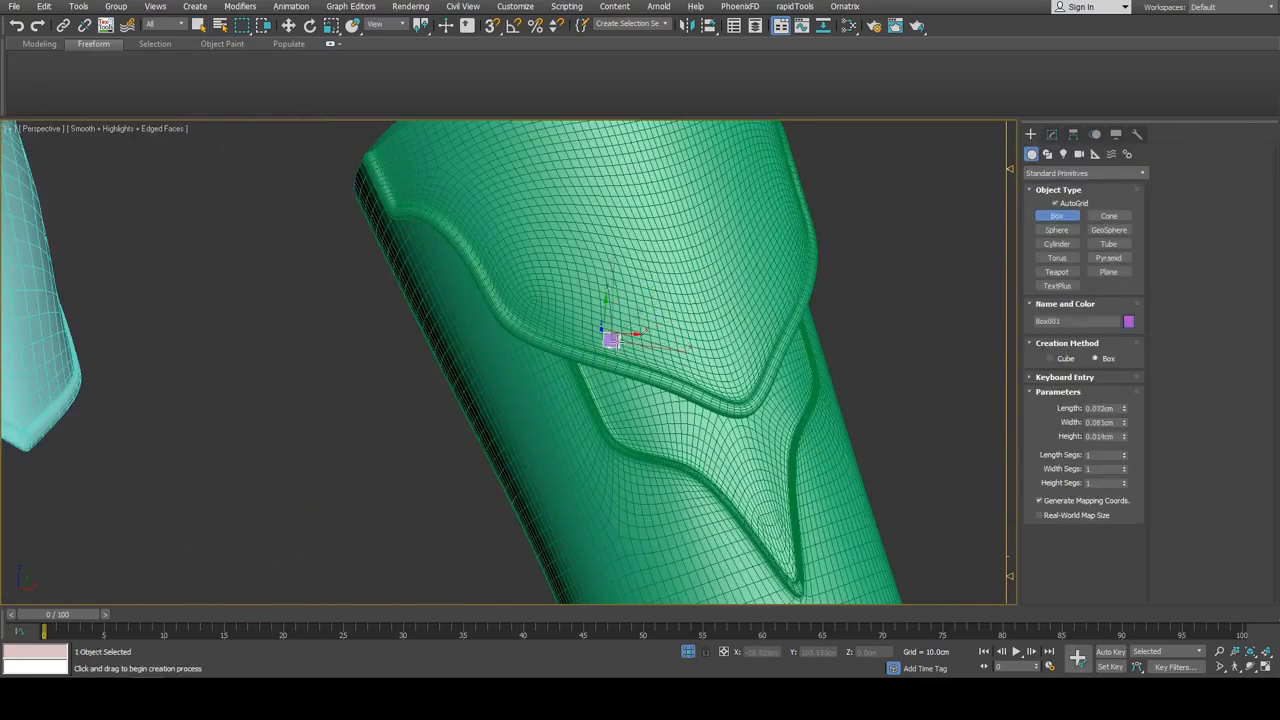
Adjust the small box's length and width, and round it into a stud with a one-iteration TurboSmooth modifier
{"action": "key", "text": "w"}
{"action": "key", "text": "z"}
{"action": "left_click", "coordinate": [1053, 136]}
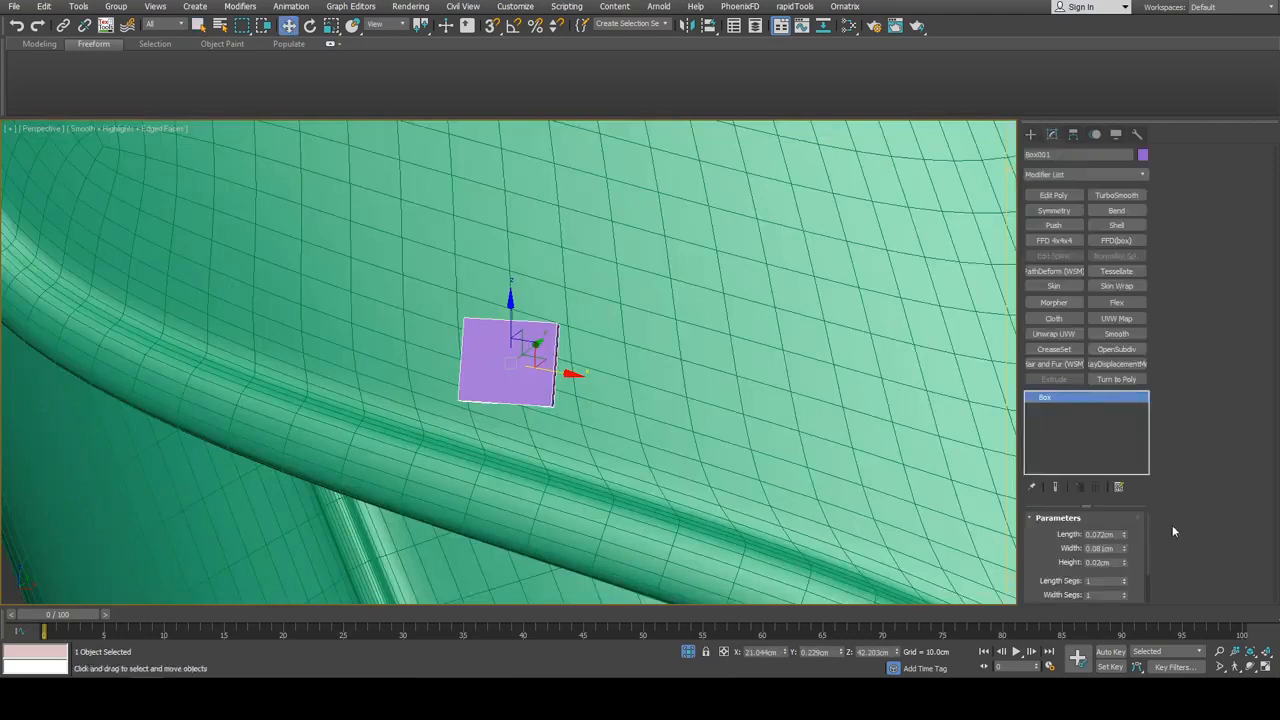
{"action": "left_click", "coordinate": [1123, 547]}
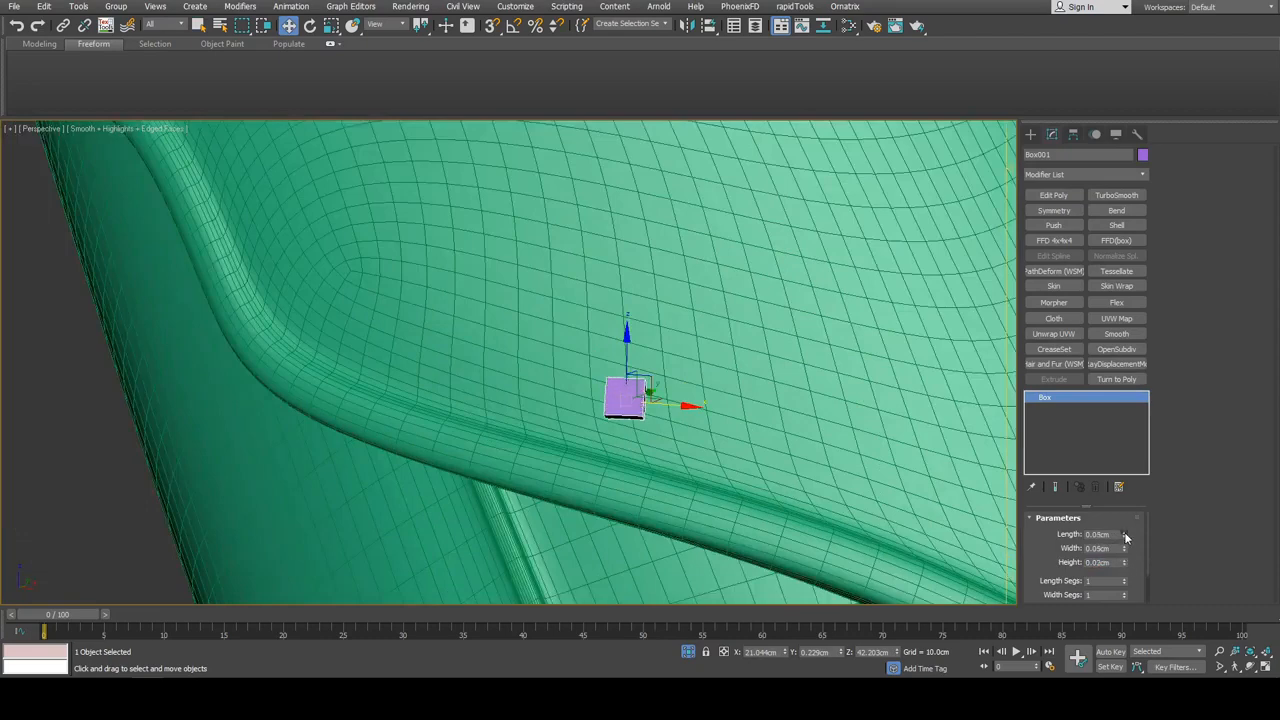
{"action": "middle_click_drag", "start_coordinate": [930, 472], "coordinate": [886, 429], "text": "alt"}
{"action": "scroll", "coordinate": [886, 429], "scroll_direction": "up", "scroll_amount": 3}
{"action": "middle_click_drag", "start_coordinate": [884, 223], "coordinate": [989, 213]}
{"action": "left_click", "coordinate": [1114, 195]}
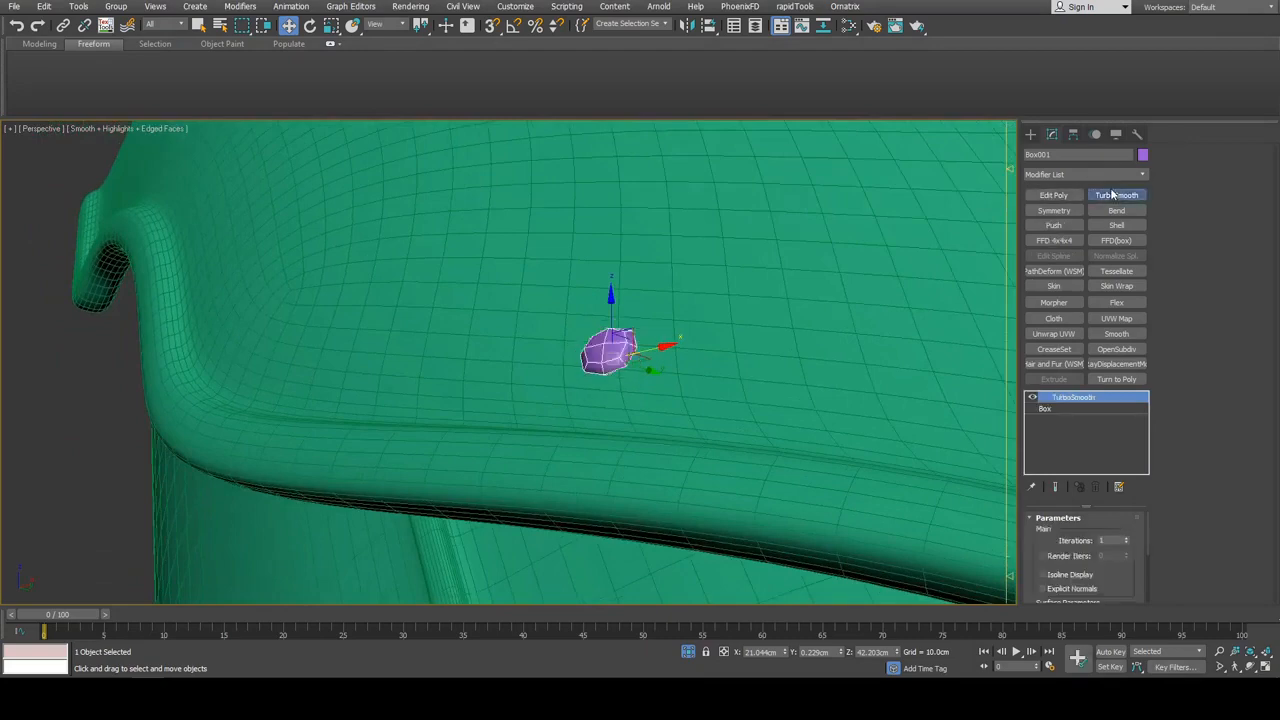
{"action": "middle_click_drag", "start_coordinate": [903, 270], "coordinate": [873, 291], "text": "alt"}
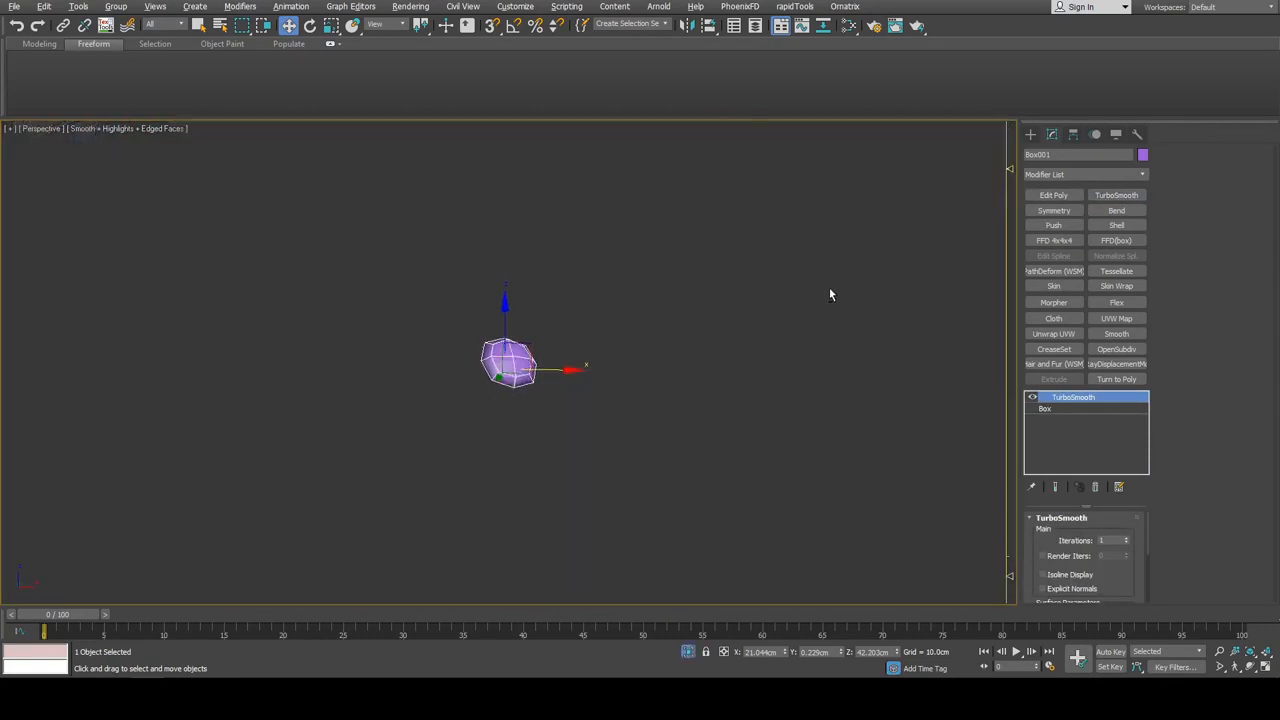
Add an Edit Poly modifier on top of the smoothed stud and switch to polygon editing
{"action": "middle_click_drag", "start_coordinate": [829, 287], "coordinate": [841, 226], "text": "alt"}
{"action": "scroll", "coordinate": [753, 248], "scroll_direction": "up", "scroll_amount": 3}
{"action": "middle_click_drag", "start_coordinate": [753, 248], "coordinate": [899, 257]}
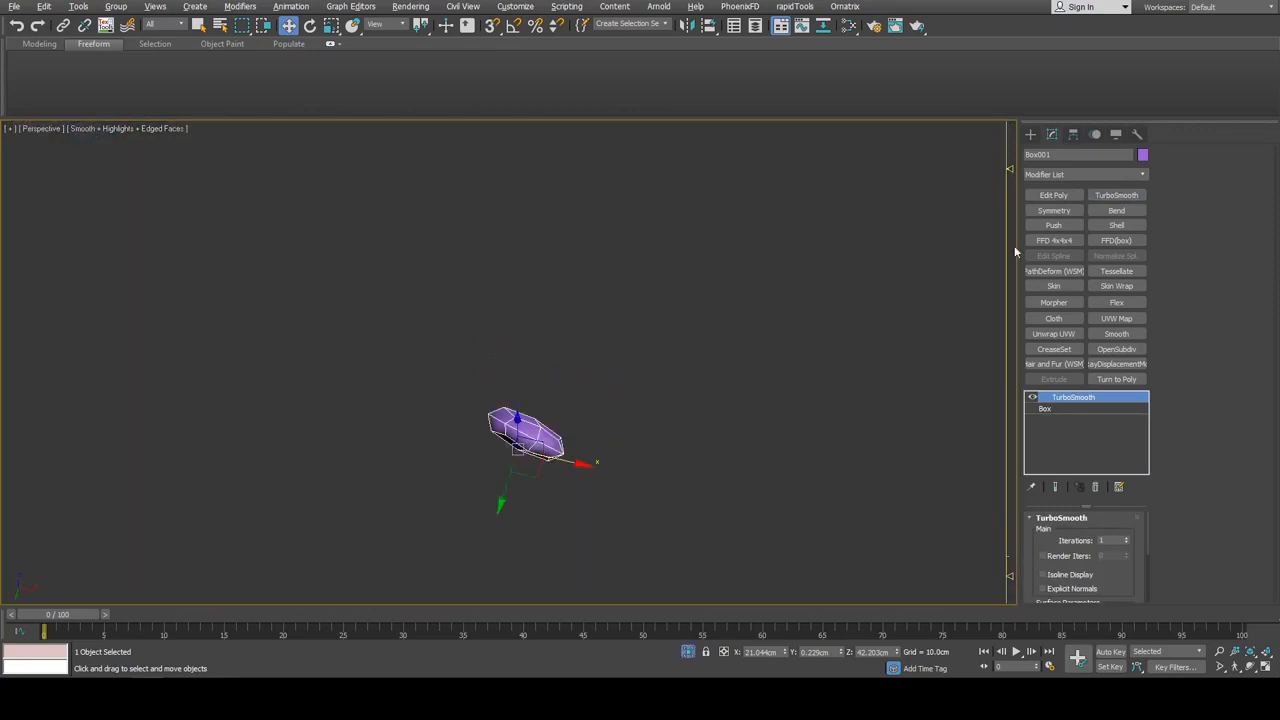
{"action": "left_click", "coordinate": [1048, 197]}
{"action": "key", "text": "4"}
{"action": "scroll", "coordinate": [576, 416], "scroll_direction": "up", "scroll_amount": 3}
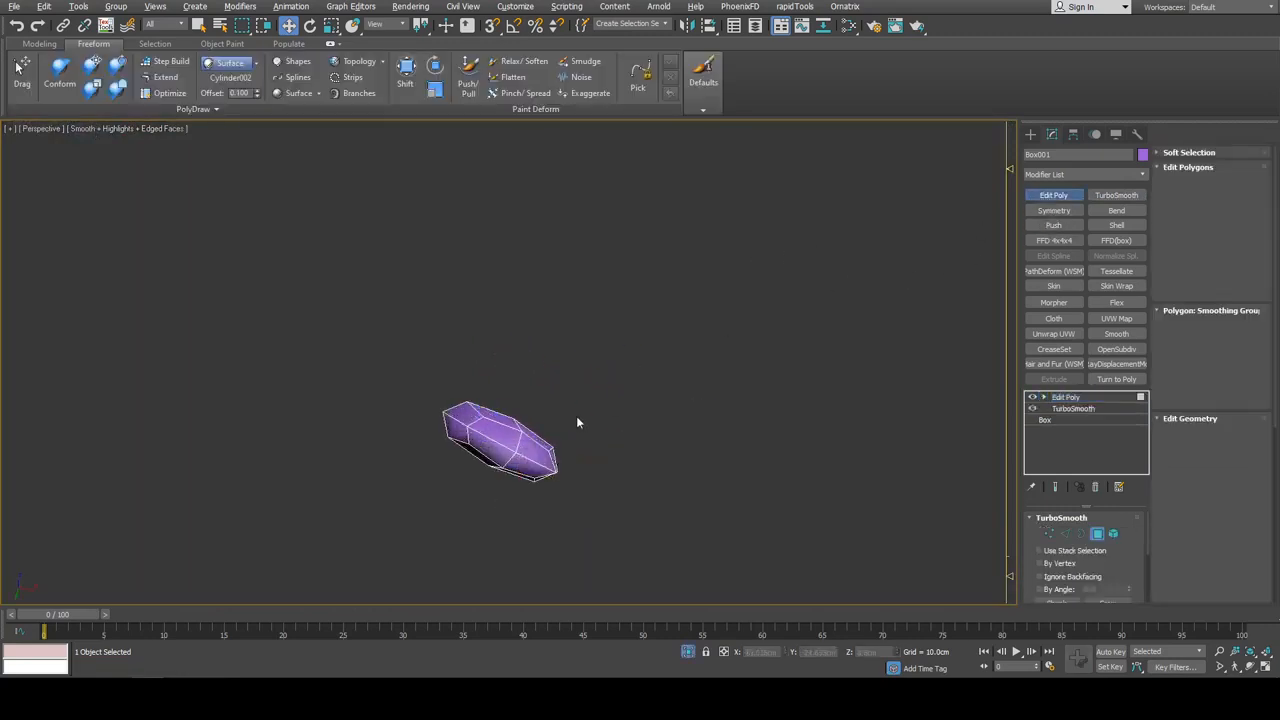
Delete the hidden polygons on the stud's underside, leaving only its domed front
{"action": "key", "text": "alt+x"}
{"action": "key", "text": "q"}
{"action": "middle_click_drag", "start_coordinate": [576, 416], "coordinate": [511, 434], "text": "alt"}
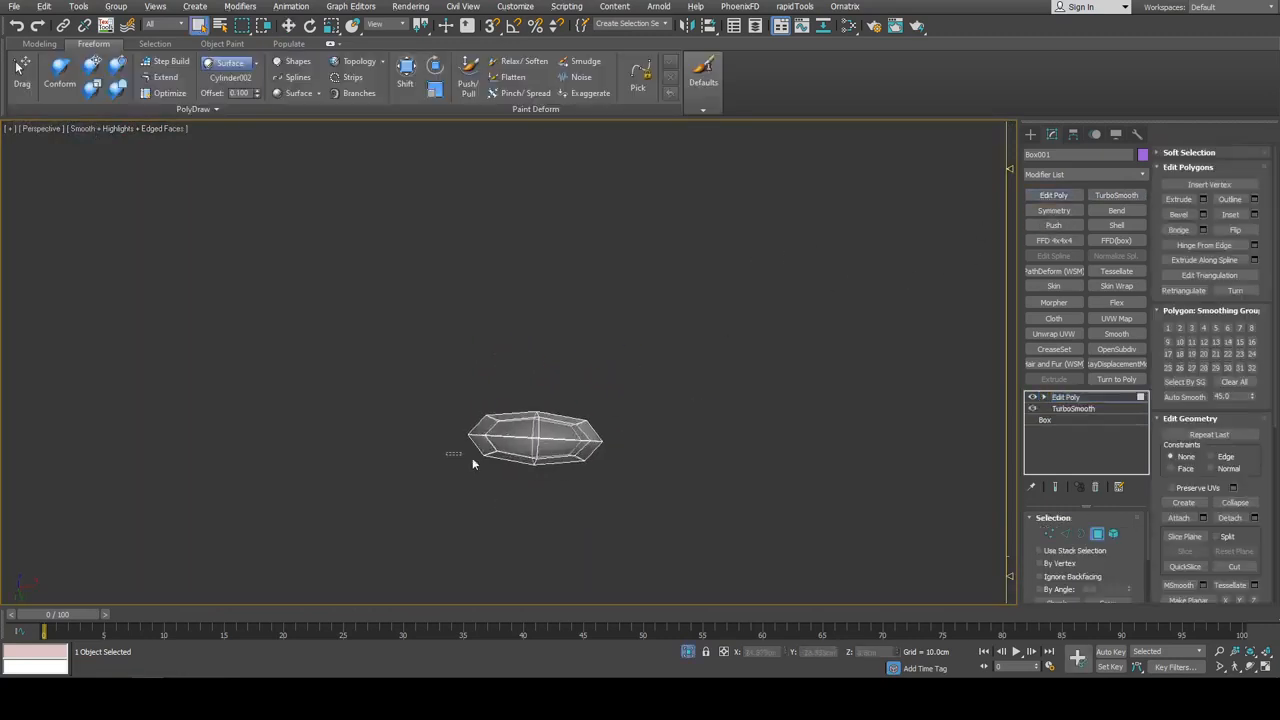
{"action": "left_click_drag", "start_coordinate": [472, 459], "coordinate": [626, 493]}
{"action": "key", "text": "Delete"}
{"action": "key", "text": "alt+x"}
{"action": "middle_click_drag", "start_coordinate": [660, 418], "coordinate": [667, 463], "text": "alt"}
{"action": "scroll", "coordinate": [678, 451], "scroll_direction": "up", "scroll_amount": 3}
{"action": "mouse_move", "coordinate": [700, 395]}
{"action": "middle_mouse_down"}
{"action": "mouse_move", "coordinate": [716, 421]}
{"action": "mouse_move", "coordinate": [697, 410]}
{"action": "middle_mouse_up"}
{"action": "key", "text": "4"}
{"action": "key", "text": "1"}
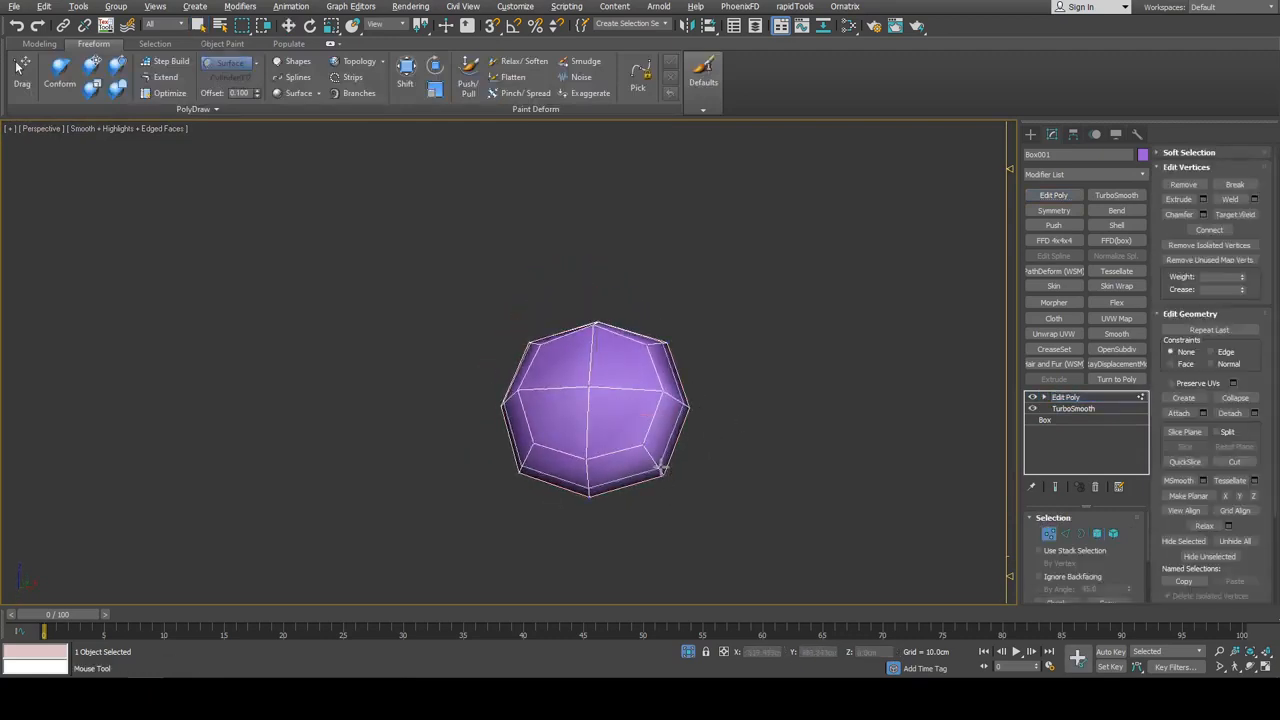
{"action": "left_click", "coordinate": [660, 467]}
{"action": "key", "text": "2"}
{"action": "scroll", "coordinate": [660, 468], "scroll_direction": "down", "scroll_amount": 4}
Isolate the stud together with the bordered upper panel and select only the stud
{"action": "key", "text": "2"}
{"action": "key", "text": "q"}
{"action": "key", "text": "alt+q"}
{"action": "scroll", "coordinate": [688, 454], "scroll_direction": "down", "scroll_amount": 5}
{"action": "middle_click_drag", "start_coordinate": [688, 454], "coordinate": [671, 362]}
{"action": "scroll", "coordinate": [736, 343], "scroll_direction": "up", "scroll_amount": 5}
{"action": "left_click", "coordinate": [697, 327], "text": "ctrl"}
{"action": "key", "text": "alt+q"}
{"action": "left_click", "coordinate": [602, 363]}
{"action": "key", "text": "r"}
{"action": "middle_click_drag", "start_coordinate": [545, 415], "coordinate": [571, 386]}
{"action": "key", "text": "q"}
{"action": "scroll", "coordinate": [571, 386], "scroll_direction": "up", "scroll_amount": 4}
{"action": "scroll", "coordinate": [571, 386], "scroll_direction": "down", "scroll_amount": 4}
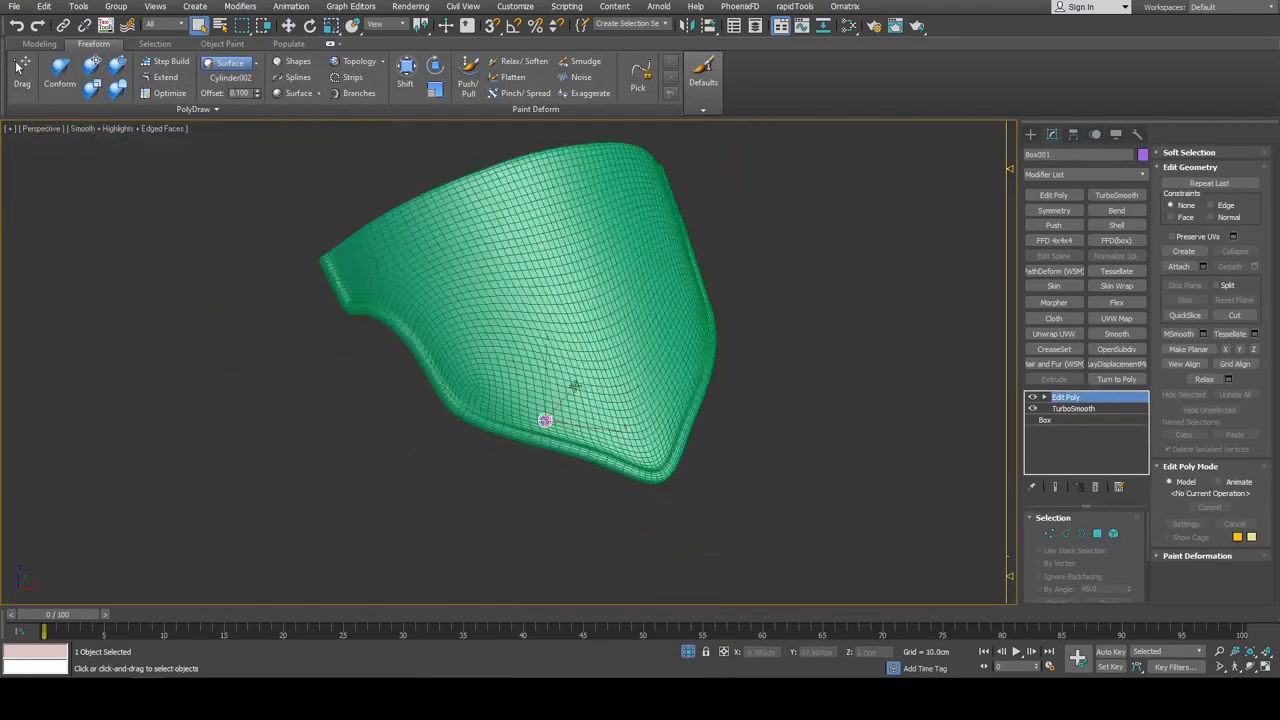
Clone the stud sideways in a row with five copies
{"action": "key", "text": "w"}
{"action": "left_click_drag", "start_coordinate": [588, 426], "coordinate": [636, 430], "text": "shift"}
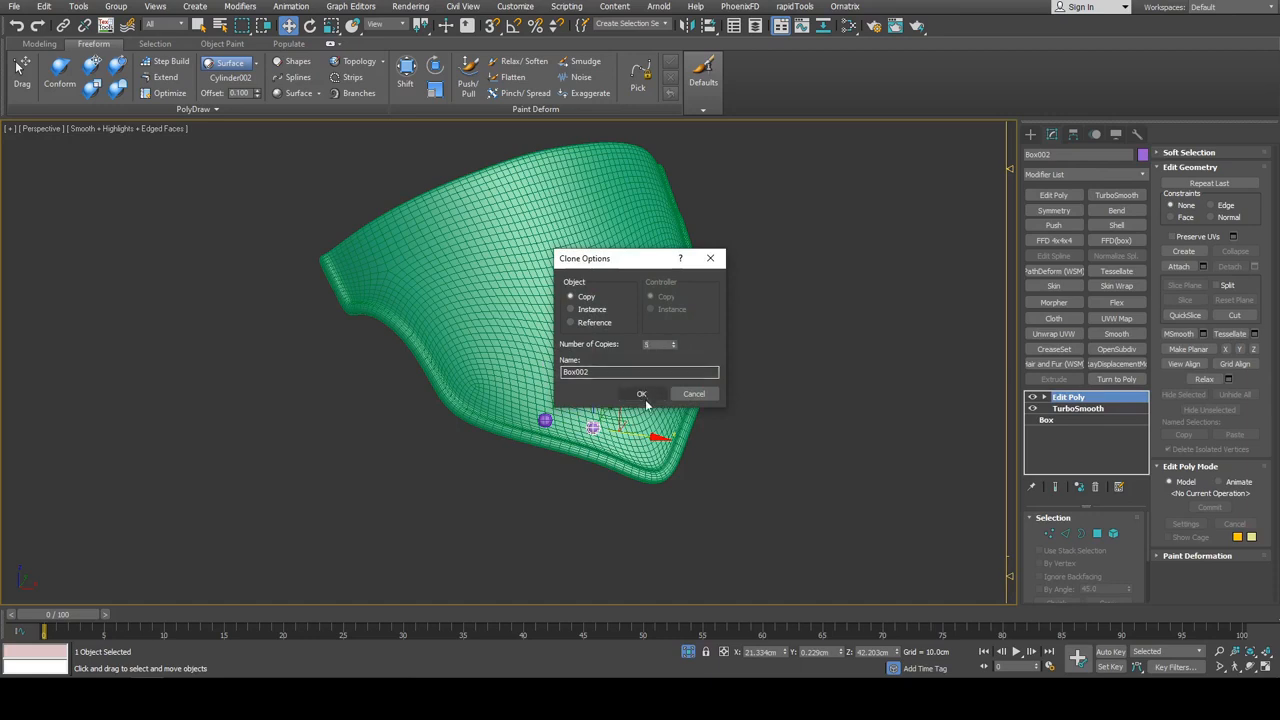
{"action": "left_click", "coordinate": [641, 393]}
Move the copy beside the original stud to the other side of it, near the bend in the panel's border
{"action": "left_click", "coordinate": [593, 427]}
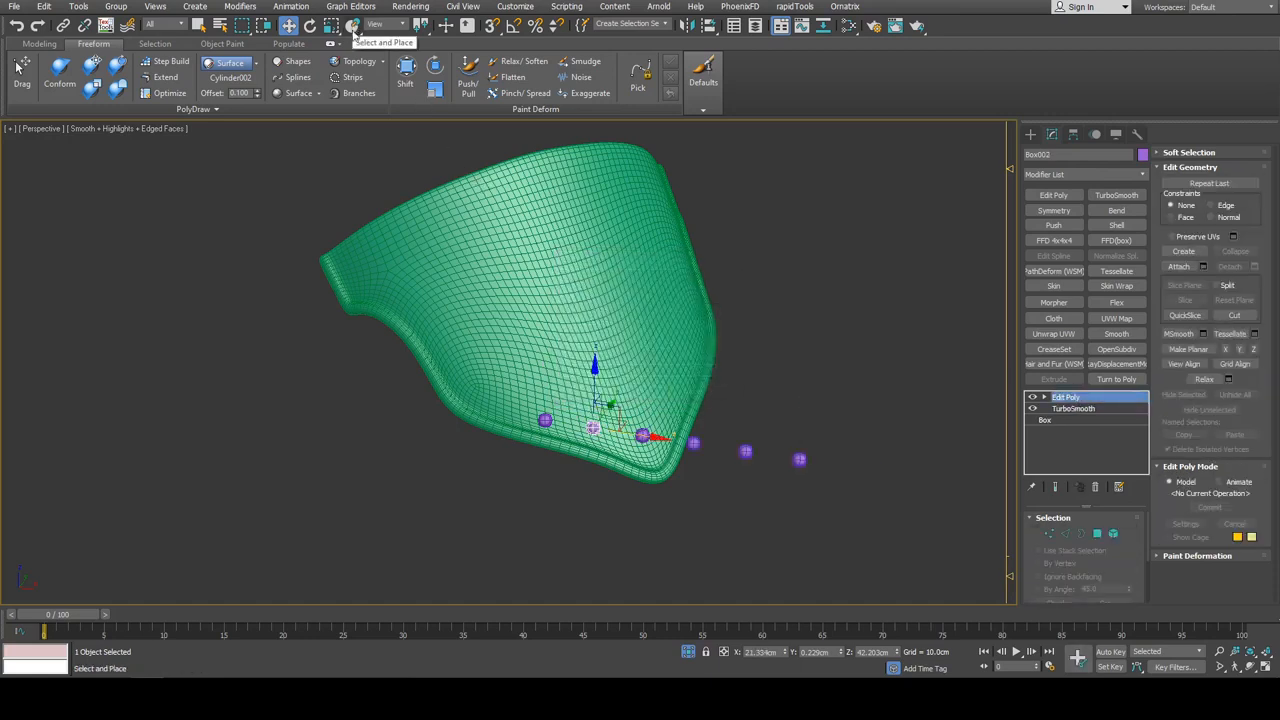
{"action": "middle_click_drag", "start_coordinate": [632, 418], "coordinate": [651, 376]}
{"action": "scroll", "coordinate": [651, 376], "scroll_direction": "up", "scroll_amount": 3}
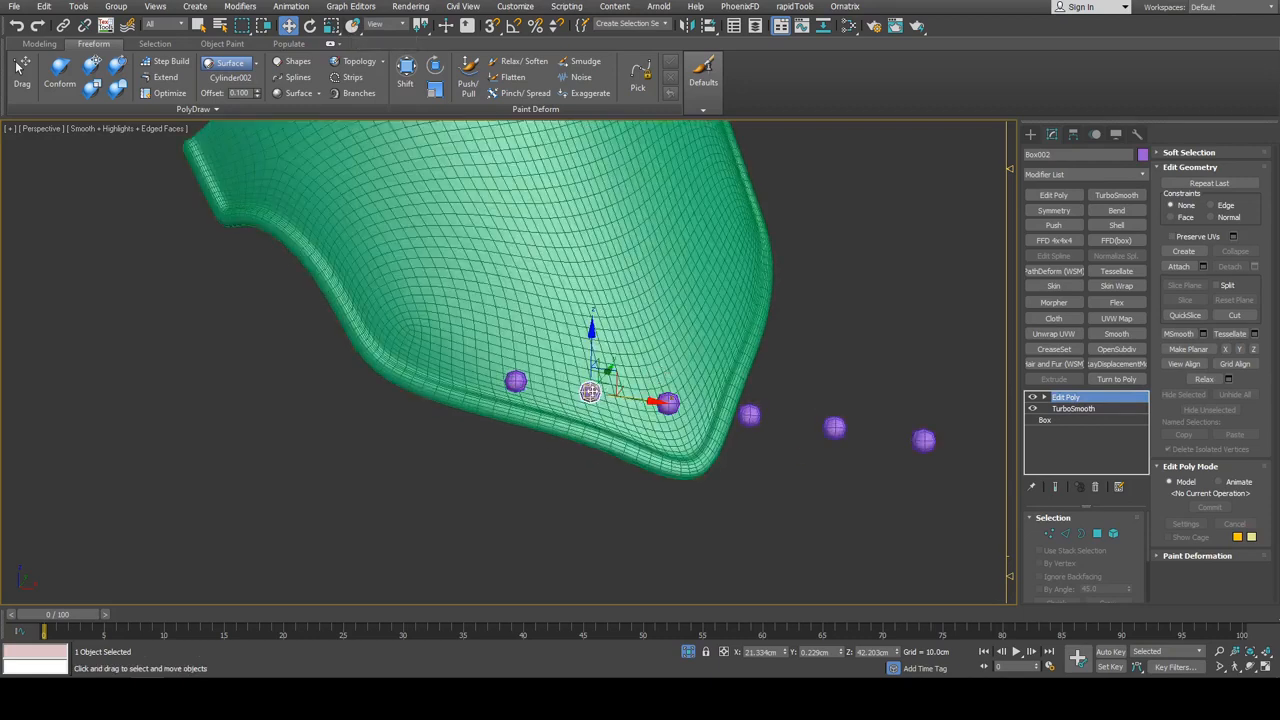
{"action": "left_click_drag", "start_coordinate": [590, 391], "coordinate": [436, 347]}
{"action": "middle_click_drag", "start_coordinate": [611, 322], "coordinate": [625, 437]}
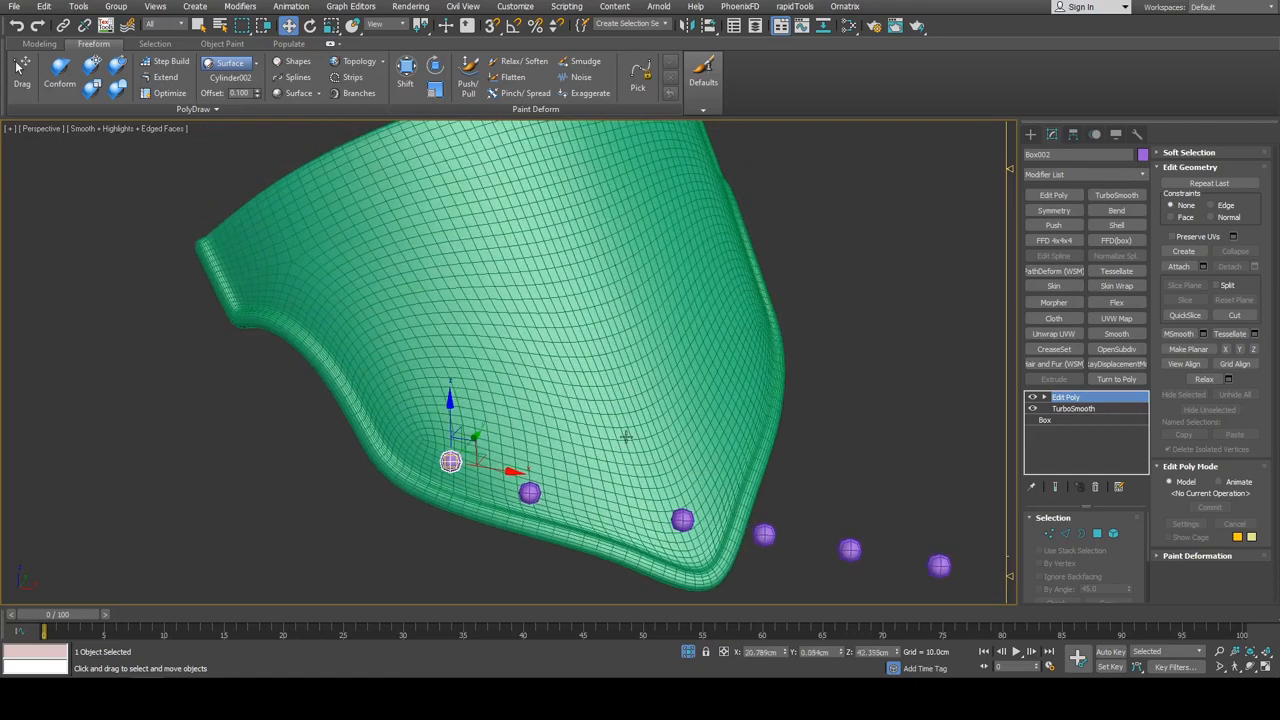
Distribute the copied studs along the panel's lower border with Select and Place so they sit on its surface
{"action": "left_click", "coordinate": [352, 26]}
{"action": "left_click_drag", "start_coordinate": [682, 519], "coordinate": [570, 494]}
{"action": "left_click_drag", "start_coordinate": [450, 461], "coordinate": [461, 473]}
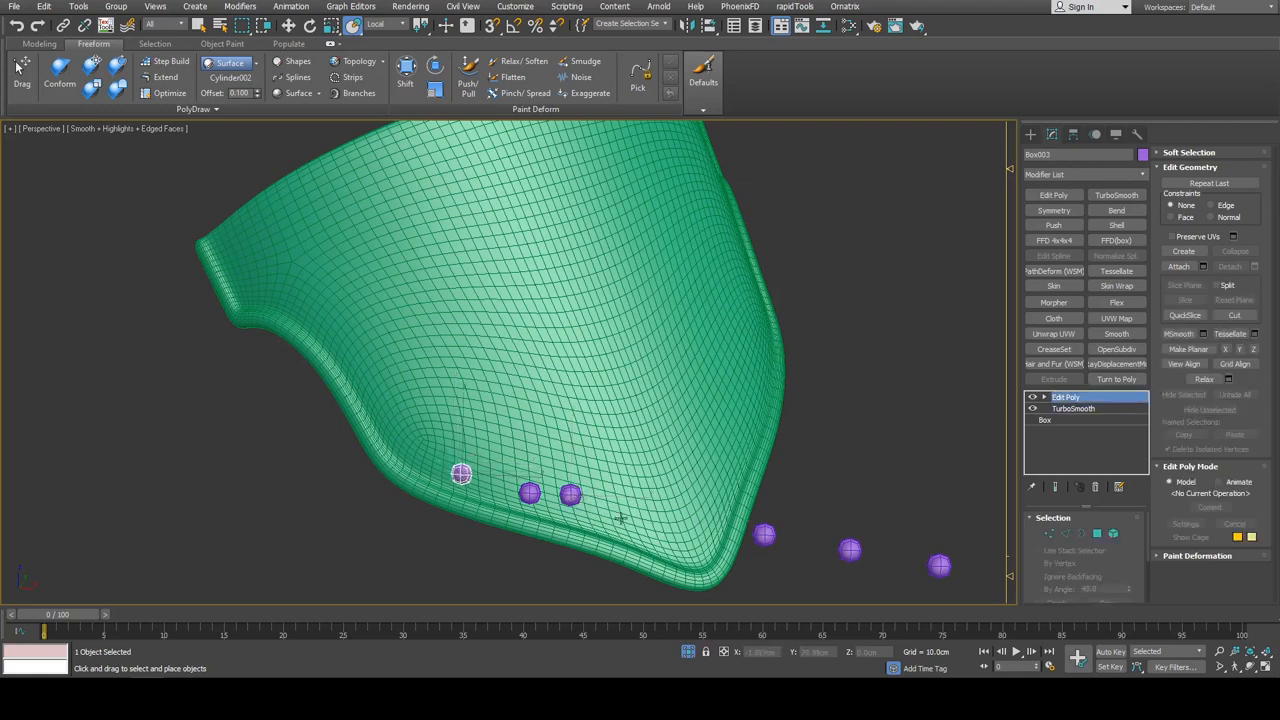
{"action": "left_click_drag", "start_coordinate": [570, 494], "coordinate": [620, 519]}
{"action": "left_click_drag", "start_coordinate": [764, 535], "coordinate": [693, 545]}
{"action": "left_click_drag", "start_coordinate": [849, 549], "coordinate": [420, 434]}
{"action": "scroll", "coordinate": [643, 422], "scroll_direction": "down", "scroll_amount": 4}
{"action": "left_click_drag", "start_coordinate": [757, 487], "coordinate": [527, 396]}
Reposition the view on the row's upper end and clone its last stud upward with four copies
{"action": "middle_click_drag", "start_coordinate": [527, 396], "coordinate": [607, 427], "text": "alt"}
{"action": "scroll", "coordinate": [595, 381], "scroll_direction": "up", "scroll_amount": 3}
{"action": "key", "text": "w"}
{"action": "key", "text": "y"}
{"action": "mouse_move", "coordinate": [585, 419]}
{"action": "left_mouse_down"}
{"action": "mouse_move", "coordinate": [600, 440]}
{"action": "mouse_move", "coordinate": [605, 362]}
{"action": "left_mouse_up"}
{"action": "key", "text": "w"}
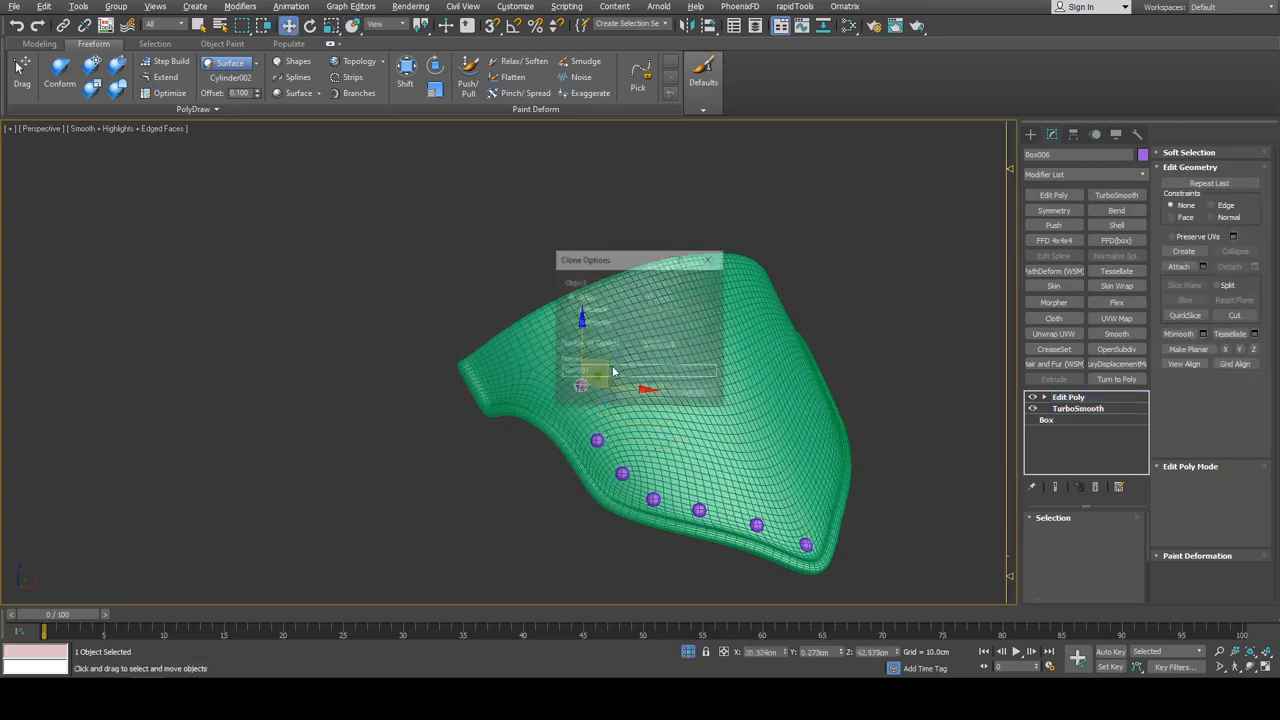
{"action": "left_click", "coordinate": [673, 342]}
{"action": "left_click", "coordinate": [673, 342]}
{"action": "left_click", "coordinate": [673, 342]}
{"action": "left_click", "coordinate": [648, 393]}
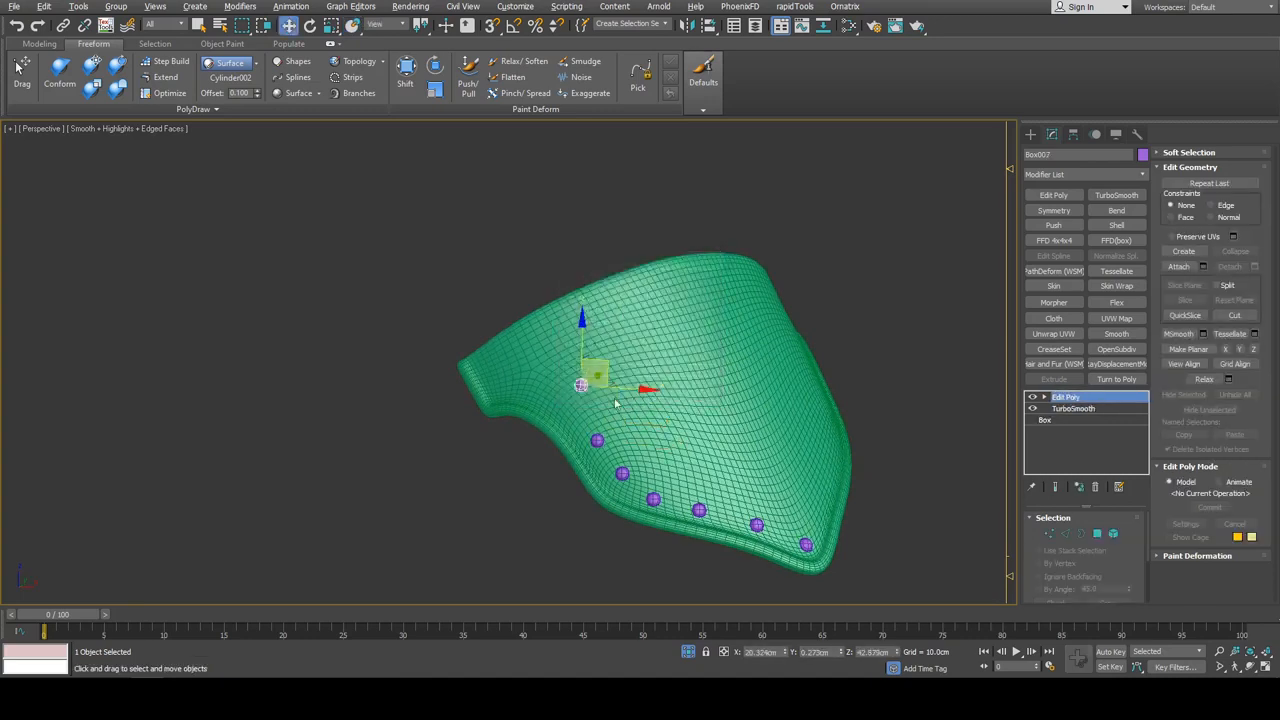
Place the first two new studs on the panel, continuing the row along its curved border
{"action": "key", "text": "q"}
{"action": "left_click", "coordinate": [580, 386]}
{"action": "scroll", "coordinate": [574, 396], "scroll_direction": "up", "scroll_amount": 3}
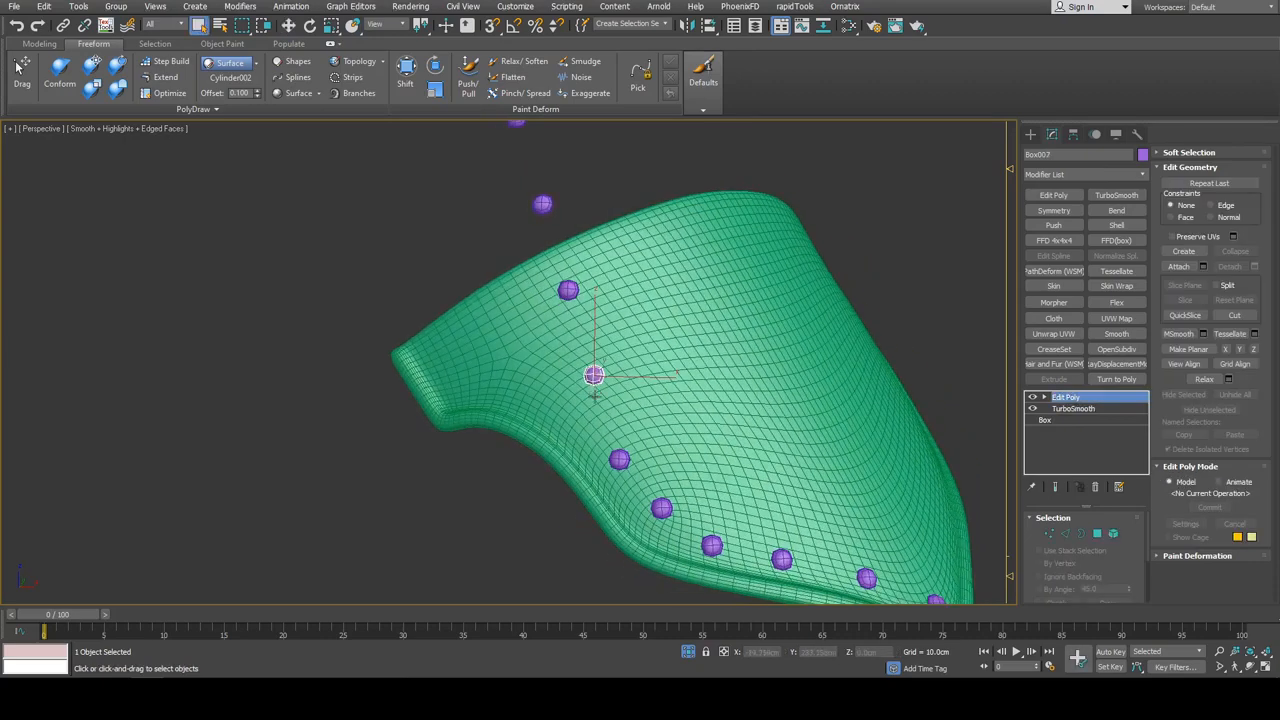
{"action": "key", "text": "y"}
{"action": "left_click_drag", "start_coordinate": [594, 374], "coordinate": [575, 415]}
{"action": "key", "text": "w"}
{"action": "left_click", "coordinate": [568, 290]}
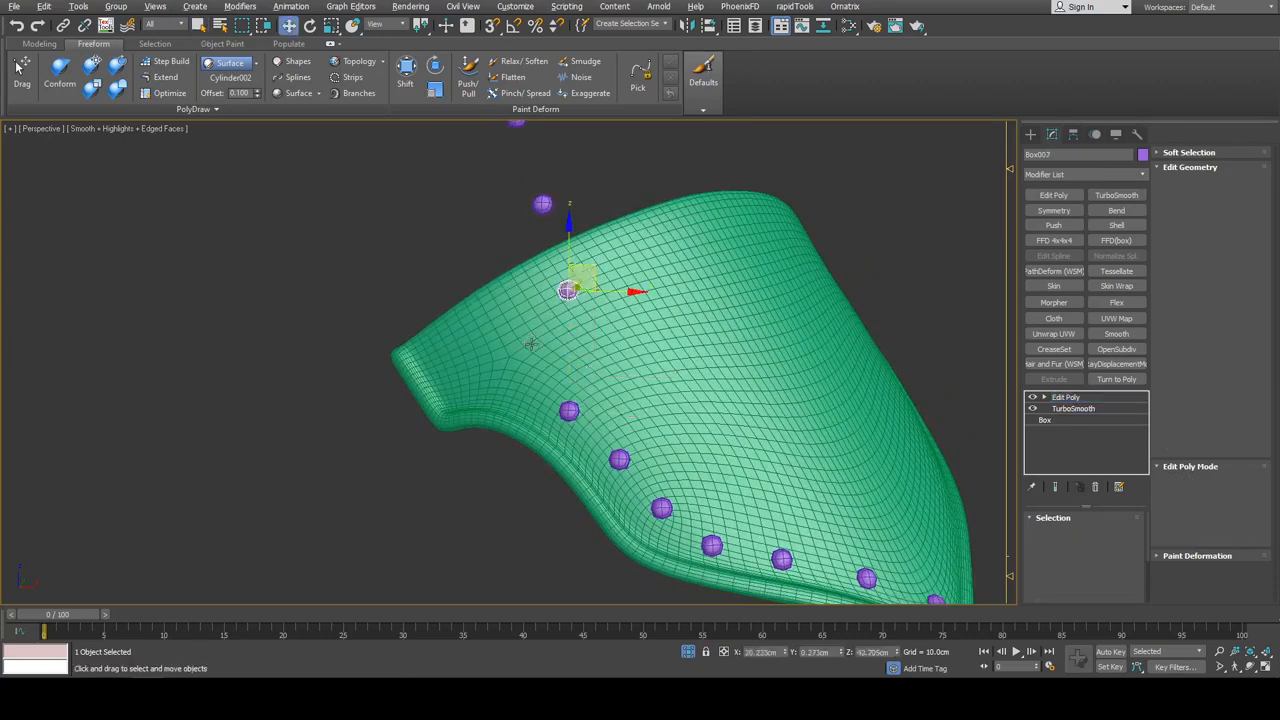
{"action": "left_click_drag", "start_coordinate": [571, 288], "coordinate": [509, 384]}
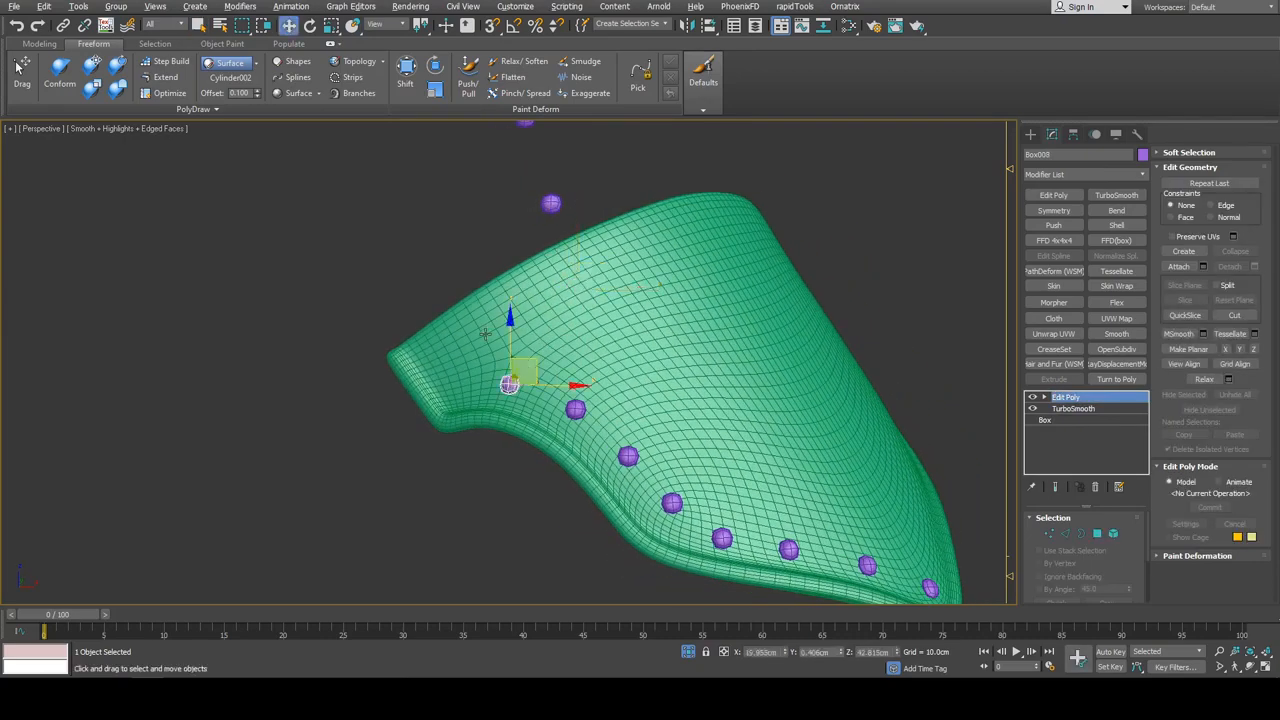
Place the third new stud on the panel surface near the end corner of its curved border
{"action": "left_click", "coordinate": [551, 204]}
{"action": "middle_click_drag", "start_coordinate": [484, 340], "coordinate": [504, 343], "text": "alt"}
{"action": "key", "text": "y"}
{"action": "left_click_drag", "start_coordinate": [565, 204], "coordinate": [459, 389]}
{"action": "key", "text": "w"}
{"action": "middle_click_drag", "start_coordinate": [534, 124], "coordinate": [557, 233]}
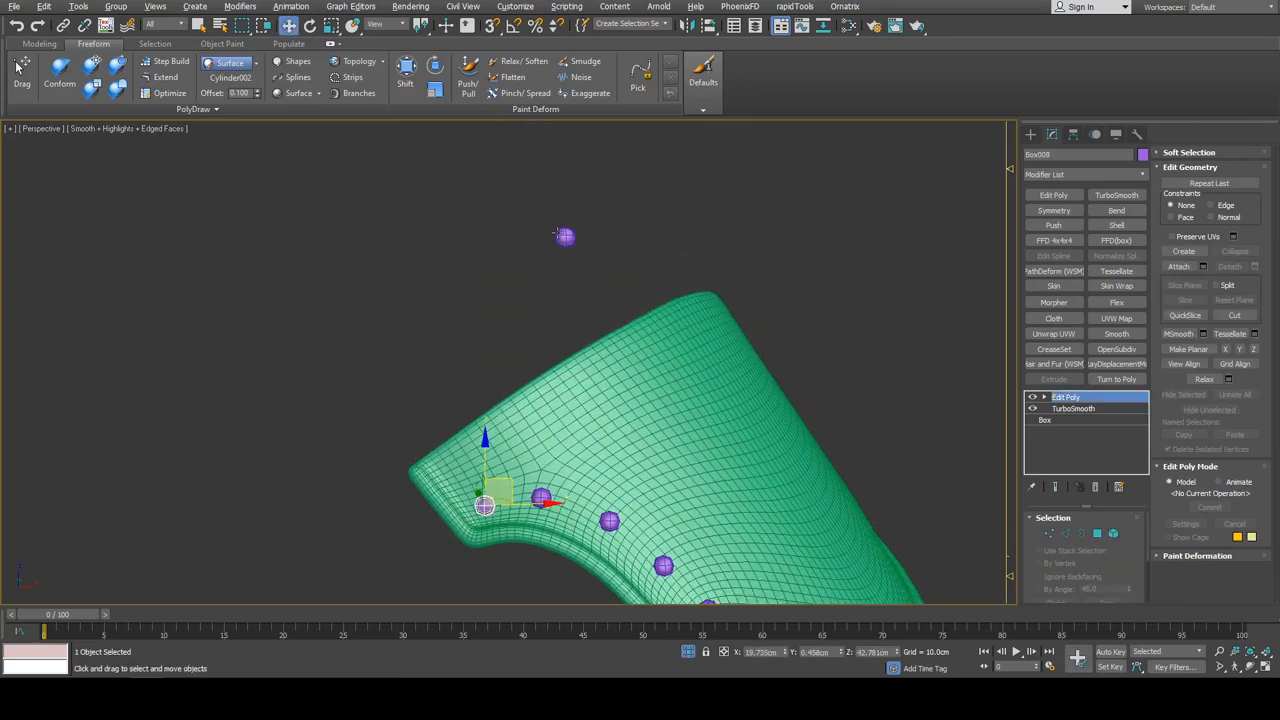
Place the fourth new stud on the panel surface beside the upper end of its narrow corner
{"action": "left_click", "coordinate": [565, 238]}
{"action": "key", "text": "y"}
{"action": "left_click_drag", "start_coordinate": [565, 238], "coordinate": [457, 466]}
{"action": "key", "text": "w"}
Attach the studs along the curved border into one object, leaving the stud at the panel's pointed tip separate
{"action": "middle_click_drag", "start_coordinate": [591, 437], "coordinate": [575, 334]}
{"action": "scroll", "coordinate": [560, 378], "scroll_direction": "down", "scroll_amount": 3}
{"action": "key", "text": "q"}
{"action": "left_click", "coordinate": [1179, 266]}
{"action": "scroll", "coordinate": [480, 328], "scroll_direction": "up", "scroll_amount": 3}
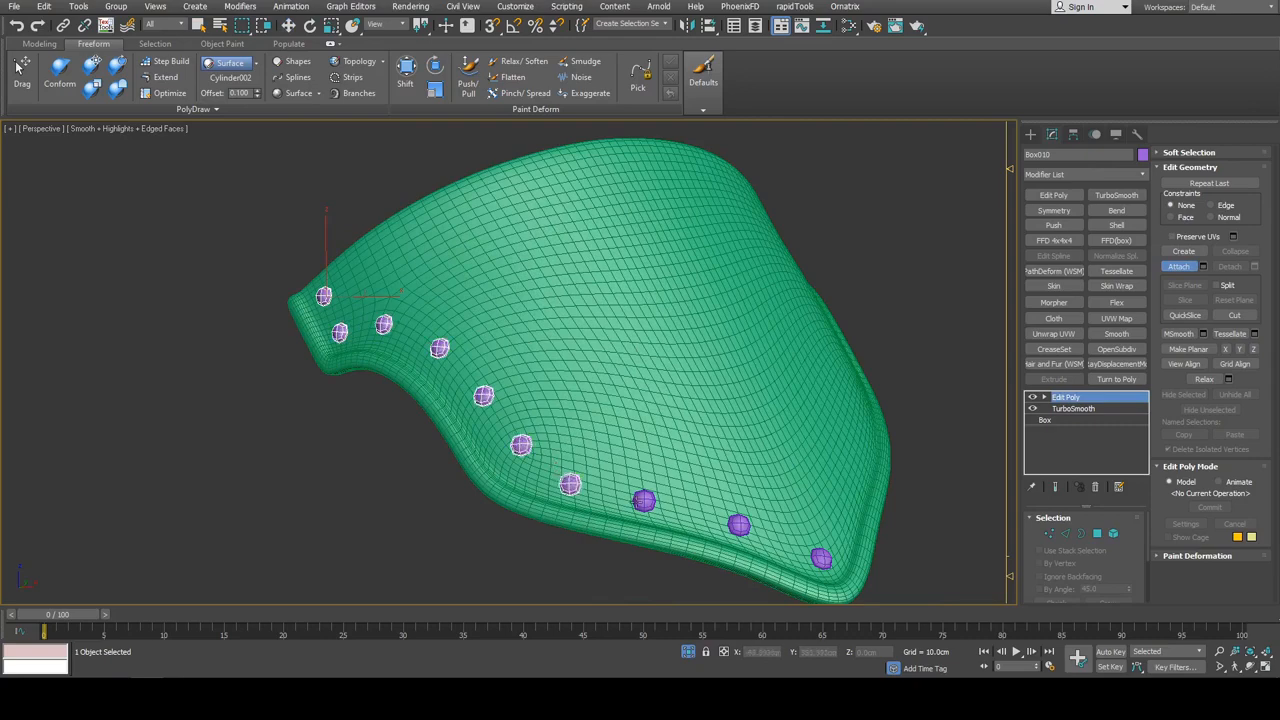
{"action": "middle_click_drag", "start_coordinate": [846, 540], "coordinate": [689, 497], "text": "alt"}
{"action": "right_click", "coordinate": [689, 456]}
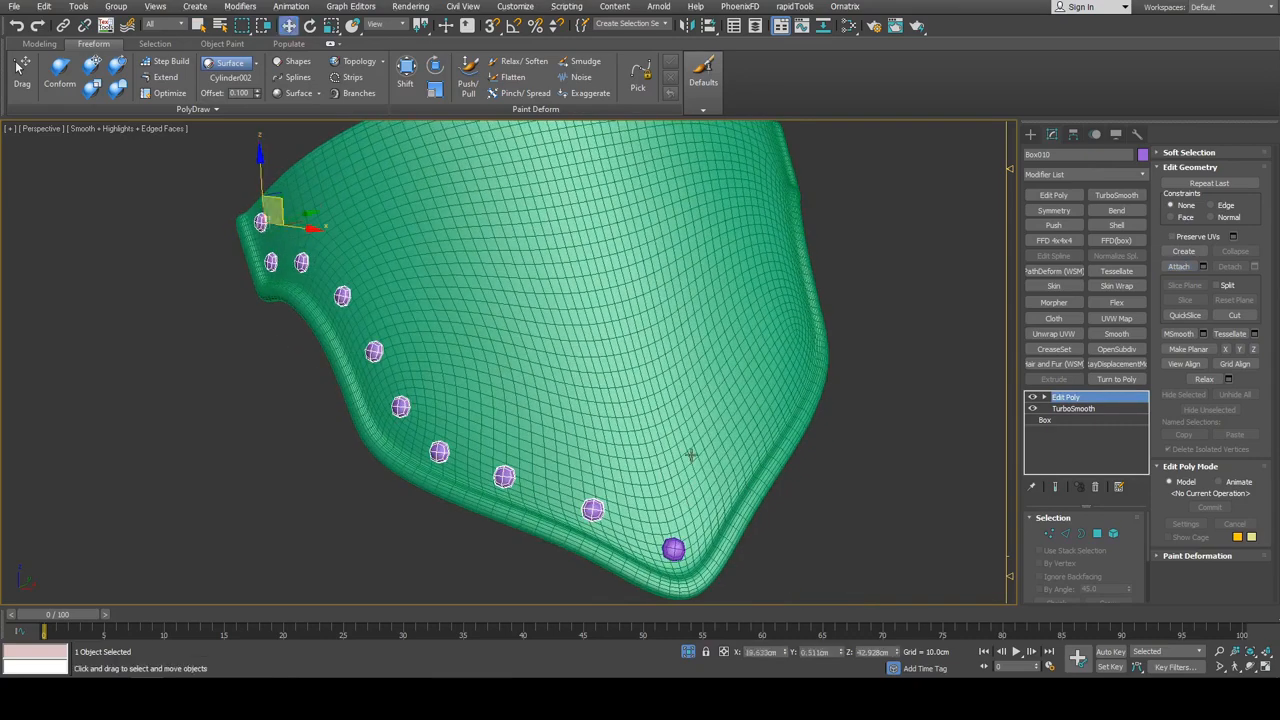
{"action": "scroll", "coordinate": [689, 456], "scroll_direction": "down", "scroll_amount": 4}
{"action": "key", "text": "q"}
{"action": "scroll", "coordinate": [732, 380], "scroll_direction": "up", "scroll_amount": 2}
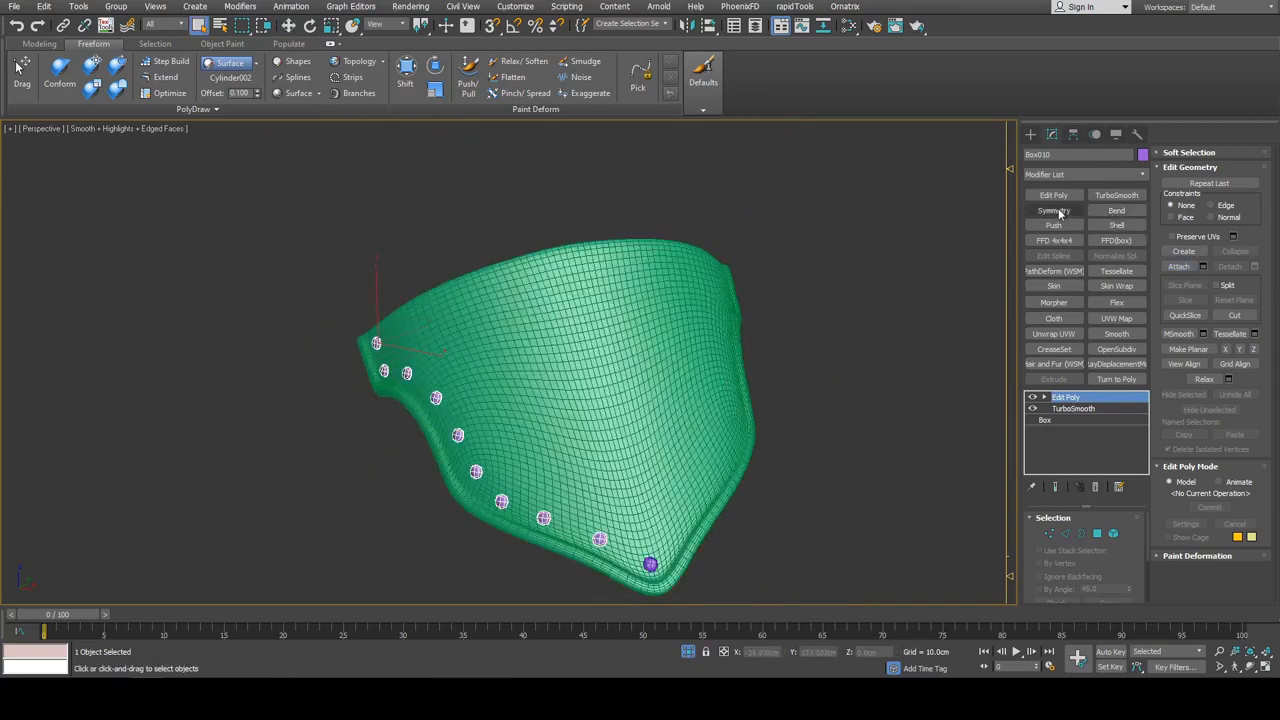
Add a Symmetry modifier to the attached studs and align its mirror to the panel's pivot point in position and local orientation
{"action": "left_click", "coordinate": [1054, 210]}
{"action": "left_click", "coordinate": [1045, 398]}
{"action": "left_click", "coordinate": [1058, 410]}
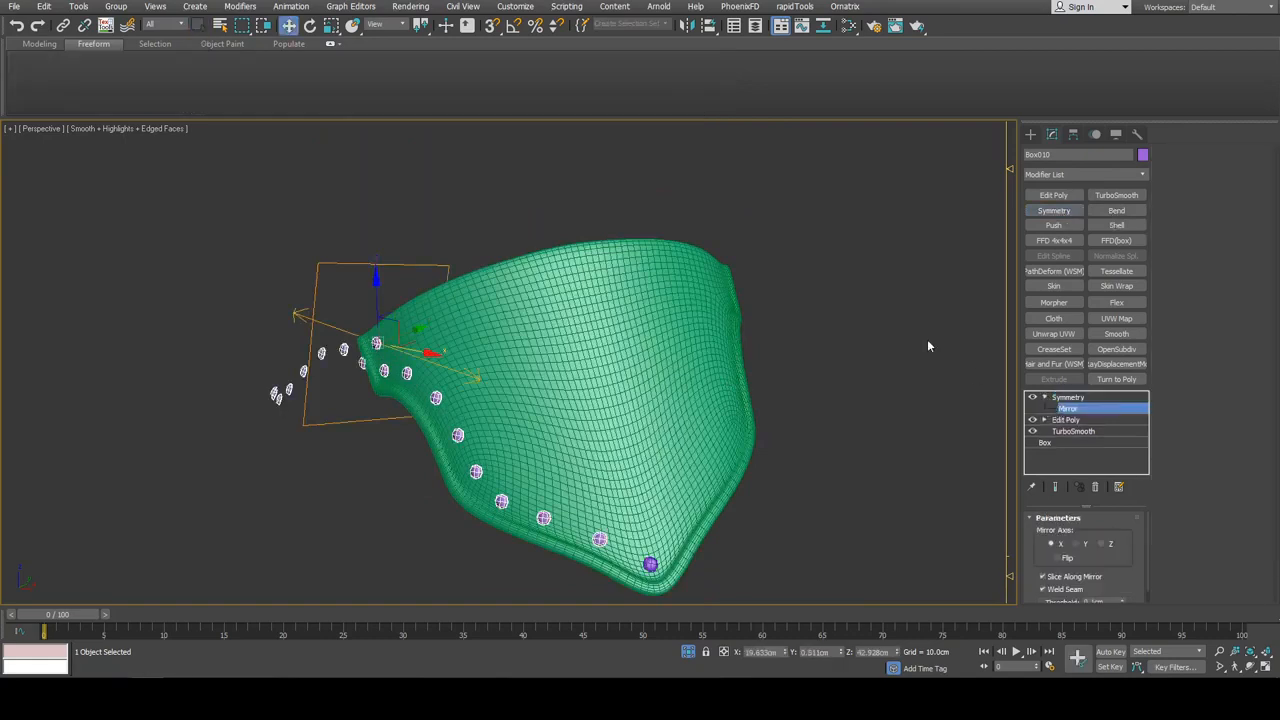
{"action": "left_click", "coordinate": [385, 25]}
{"action": "left_click", "coordinate": [386, 71]}
{"action": "key", "text": "alt+a"}
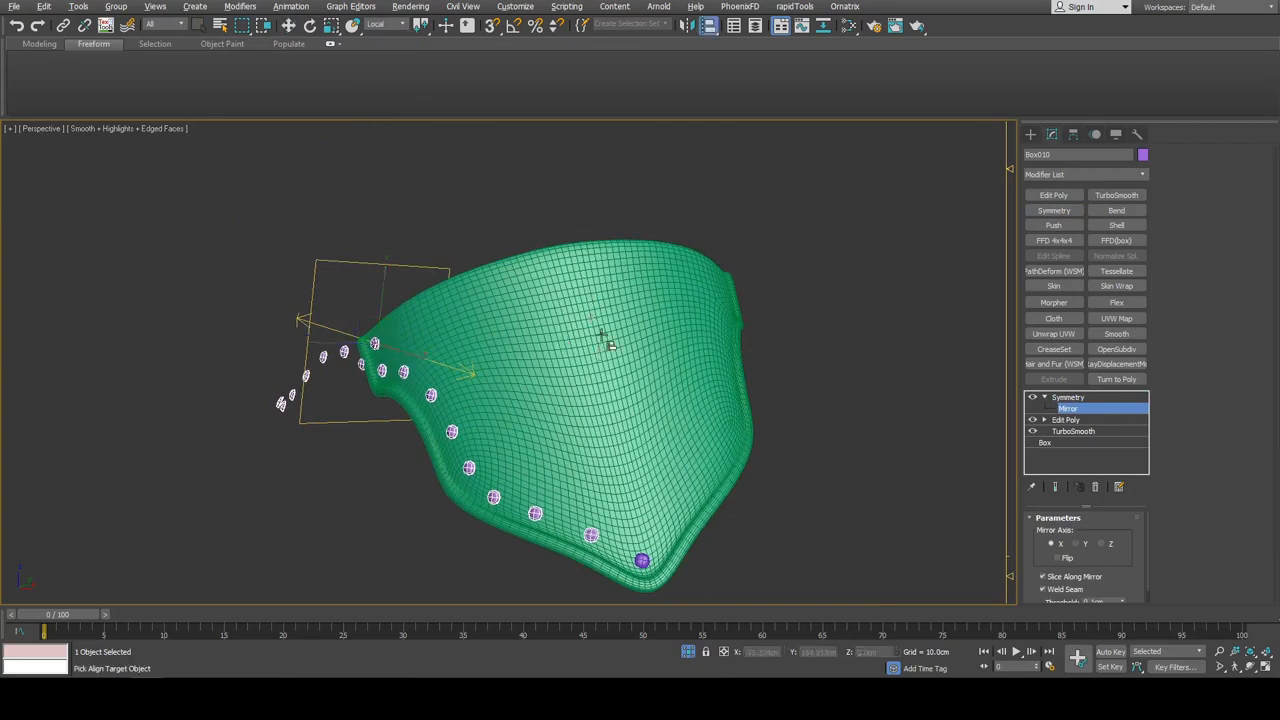
{"action": "left_click", "coordinate": [603, 348]}
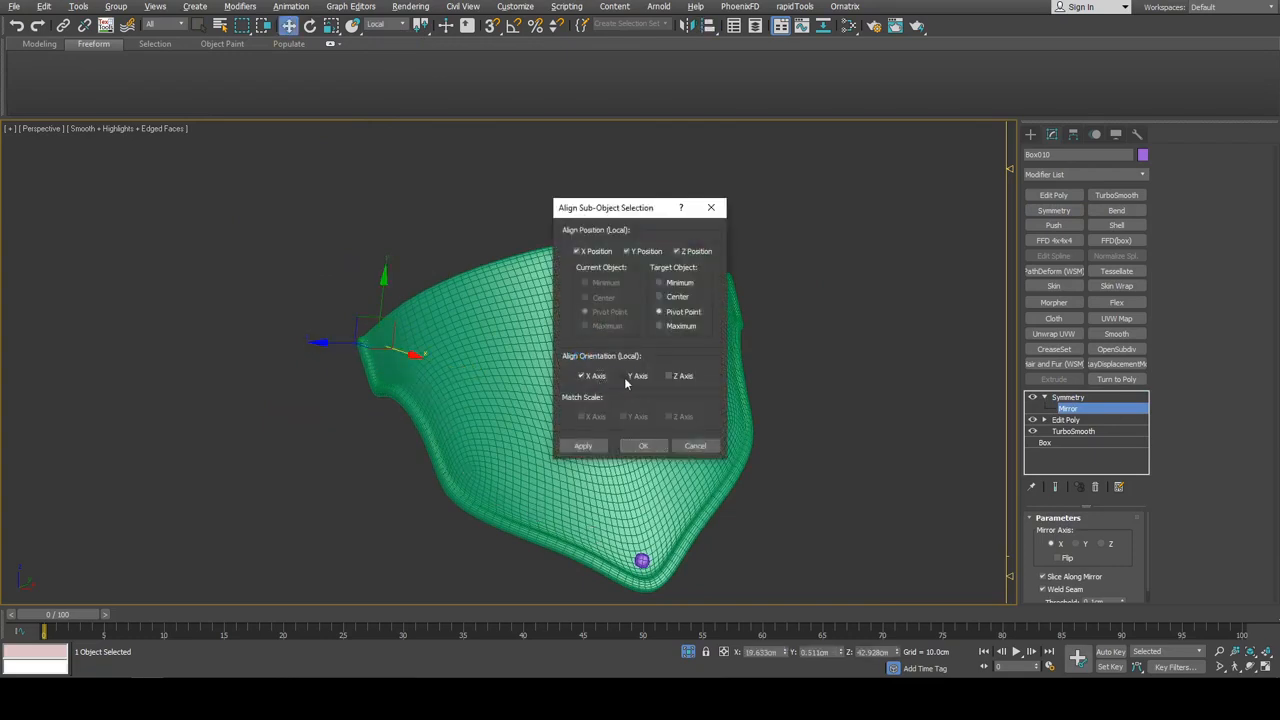
{"action": "left_click", "coordinate": [643, 446]}
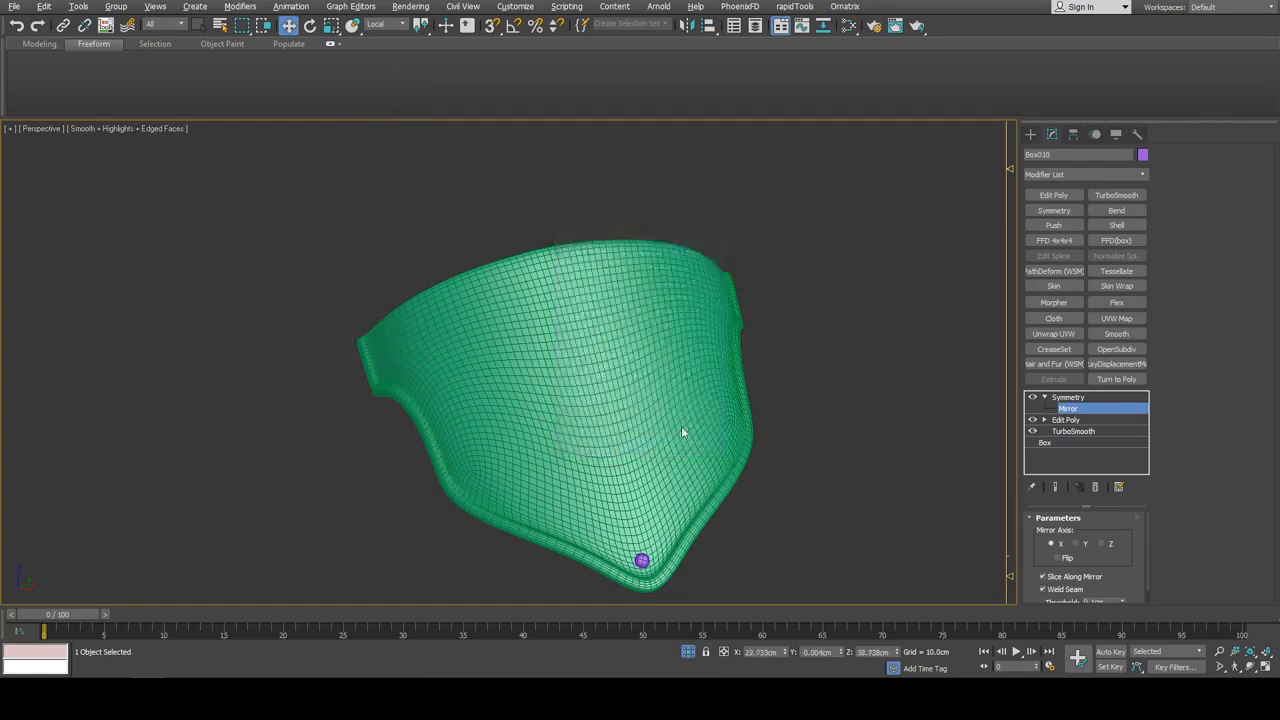
Flip the X-axis symmetry so the studs mirror onto the panel's opposite border, and add an Edit Poly modifier above it
{"action": "scroll", "coordinate": [790, 440], "scroll_direction": "down", "scroll_amount": 5}
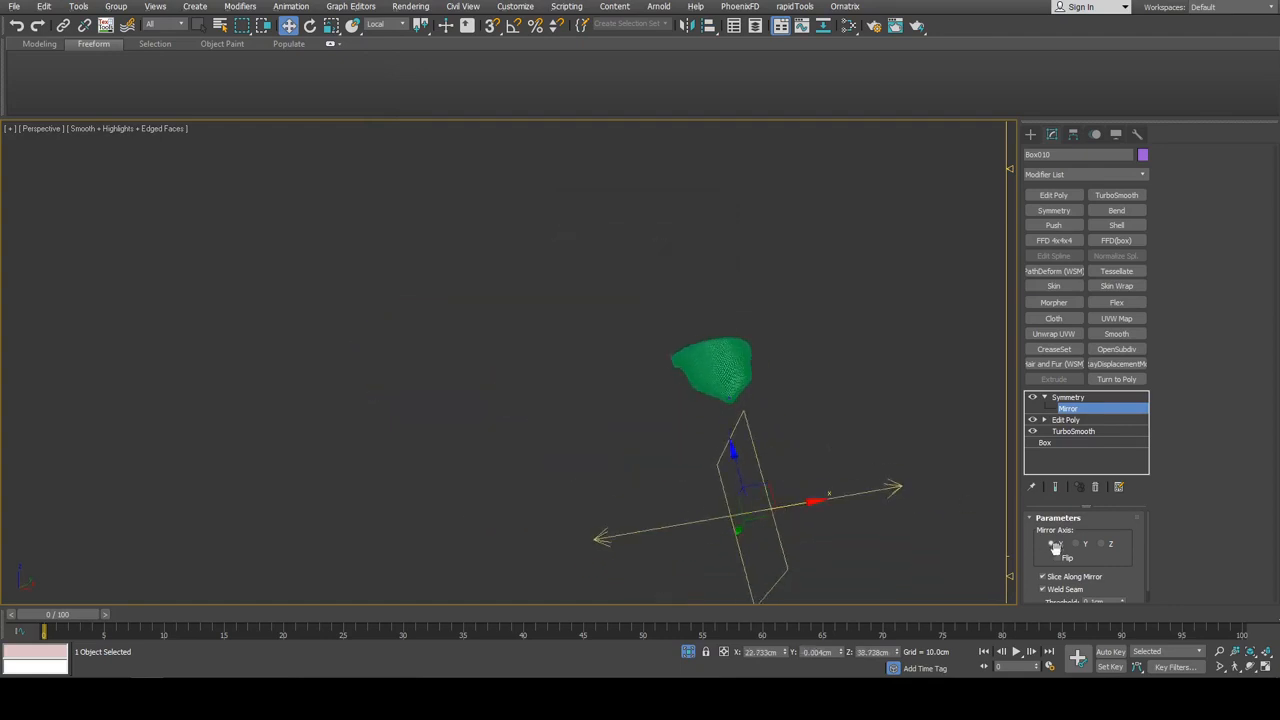
{"action": "scroll", "coordinate": [843, 361], "scroll_direction": "up", "scroll_amount": 5}
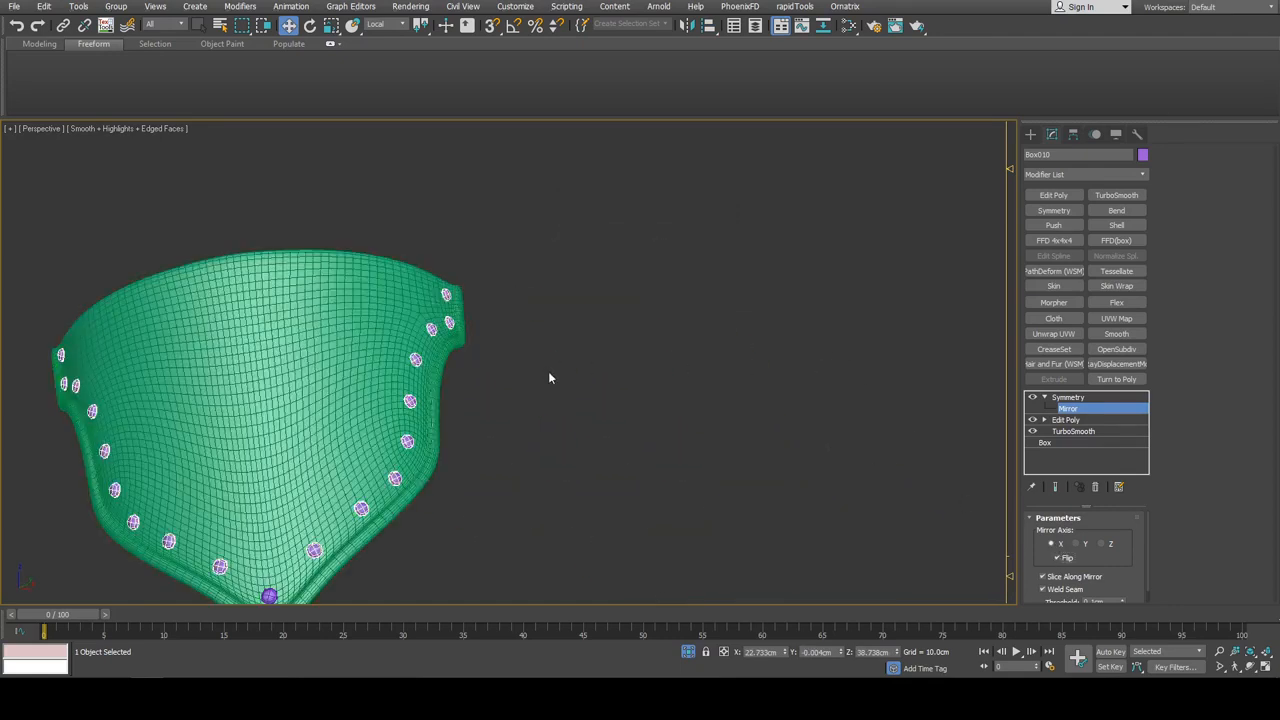
{"action": "middle_click_drag", "start_coordinate": [548, 374], "coordinate": [817, 357]}
{"action": "left_click", "coordinate": [1062, 398]}
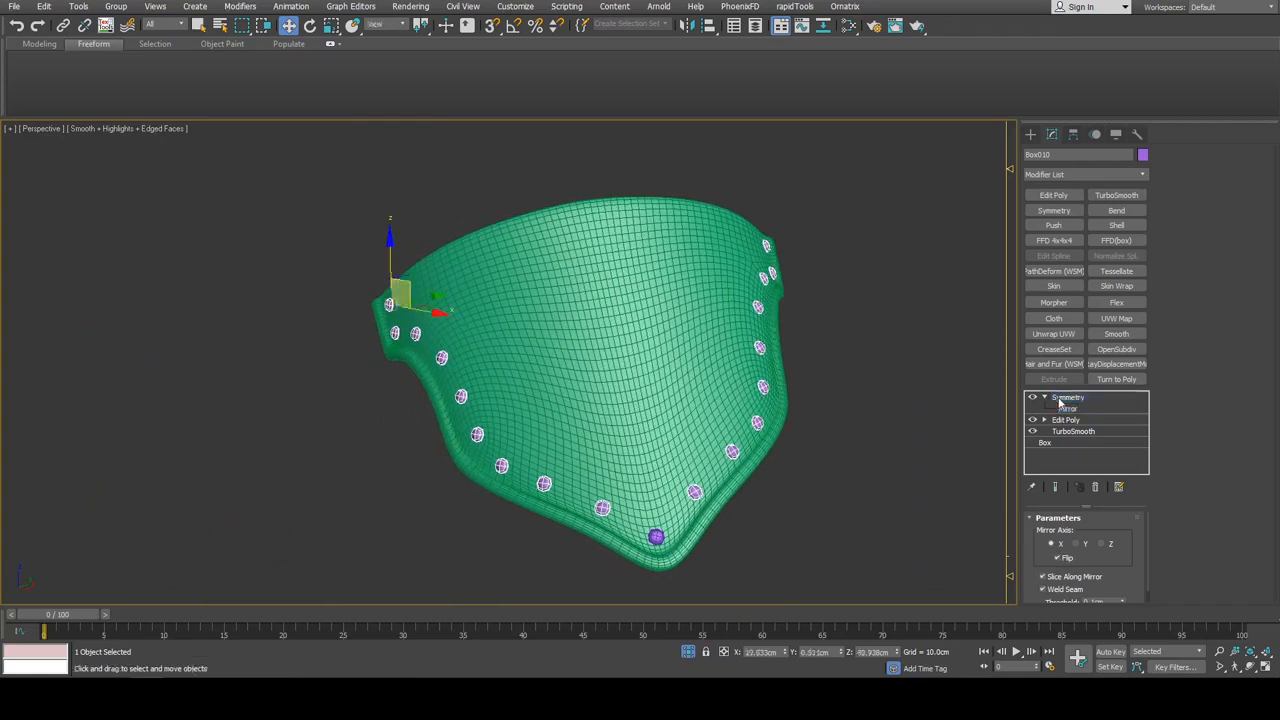
{"action": "left_click", "coordinate": [1052, 196]}
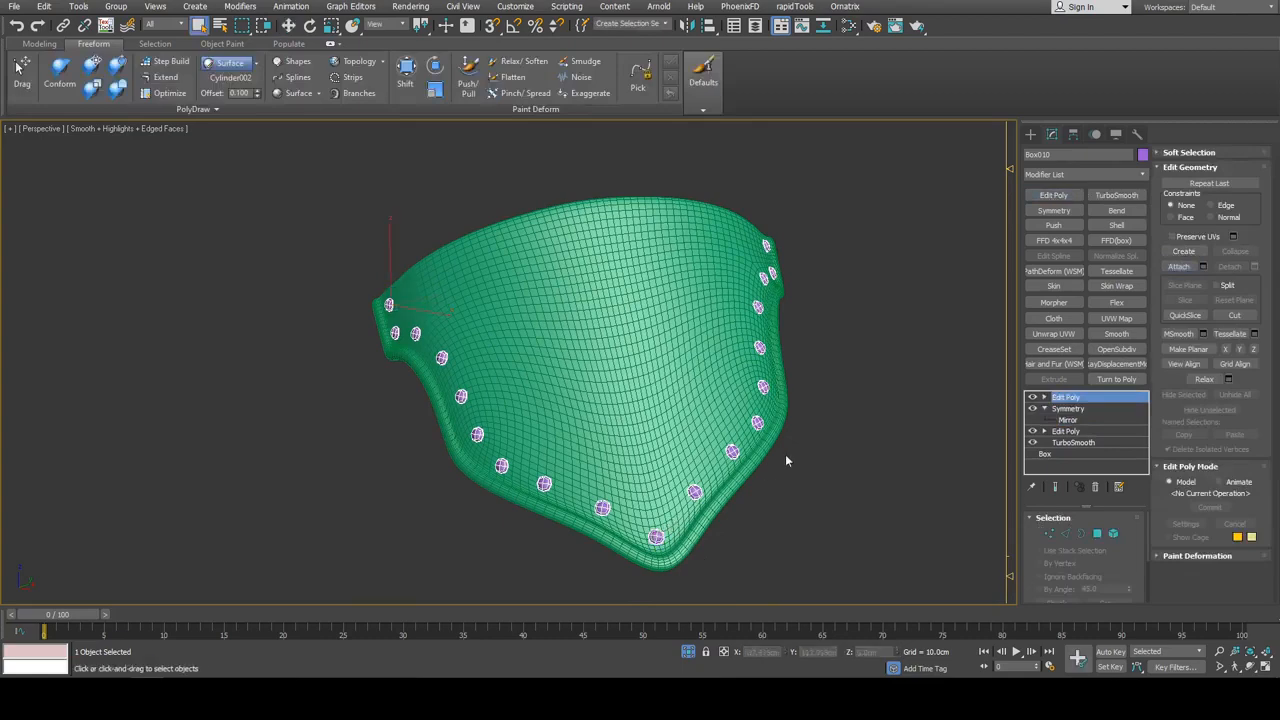
Try TurboSmooth on the studs, and undo it along with attaching the tip stud
{"action": "middle_click_drag", "start_coordinate": [785, 454], "coordinate": [712, 392], "text": "alt"}
{"action": "left_click", "coordinate": [1106, 200]}
{"action": "key", "text": "F4"}
{"action": "scroll", "coordinate": [804, 317], "scroll_direction": "up", "scroll_amount": 3}
{"action": "key", "text": "F4"}
{"action": "scroll", "coordinate": [923, 360], "scroll_direction": "down", "scroll_amount": 4}
{"action": "middle_click_drag", "start_coordinate": [712, 392], "coordinate": [709, 330]}
{"action": "key", "text": "ctrl+z"}
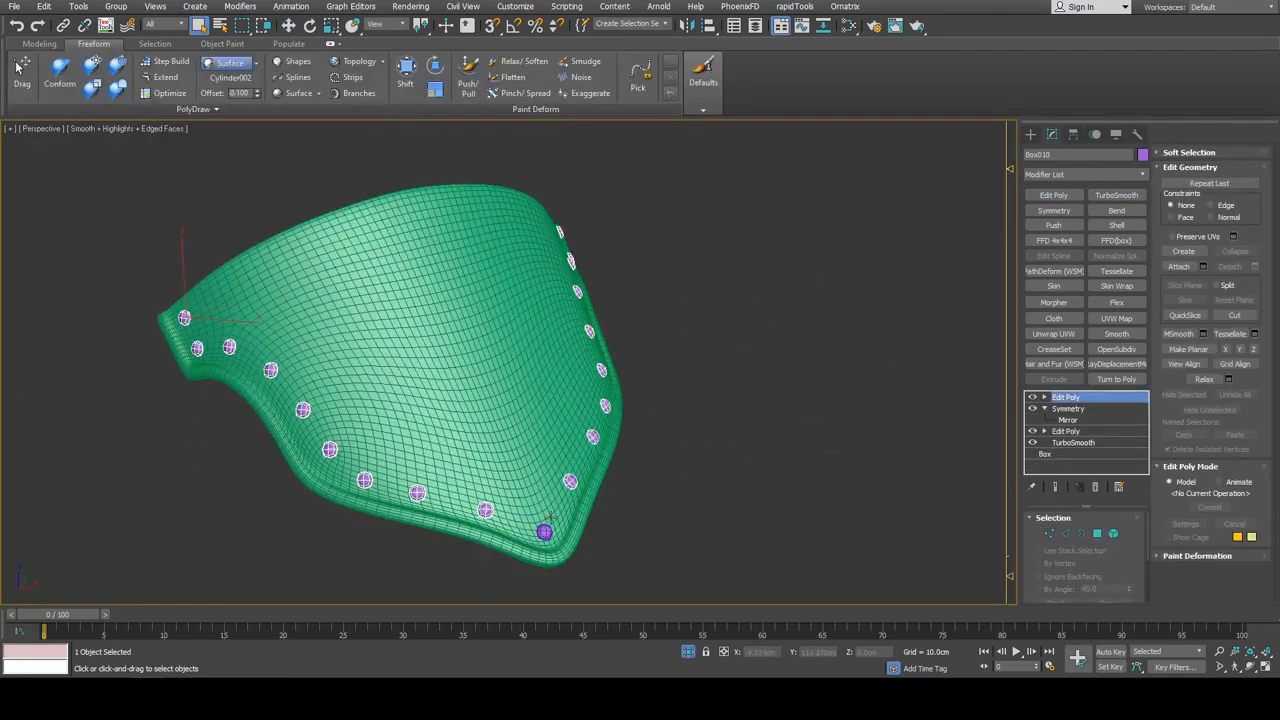
Clone the stud at the panel's pointed tip as one copy, offset along the X axis clear of the panel
{"action": "left_click", "coordinate": [545, 531]}
{"action": "key", "text": "w"}
{"action": "scroll", "coordinate": [677, 484], "scroll_direction": "down", "scroll_amount": 5}
{"action": "middle_click_drag", "start_coordinate": [677, 484], "coordinate": [607, 452]}
{"action": "middle_click_drag", "start_coordinate": [607, 452], "coordinate": [639, 450], "text": "alt"}
{"action": "scroll", "coordinate": [618, 489], "scroll_direction": "up", "scroll_amount": 3}
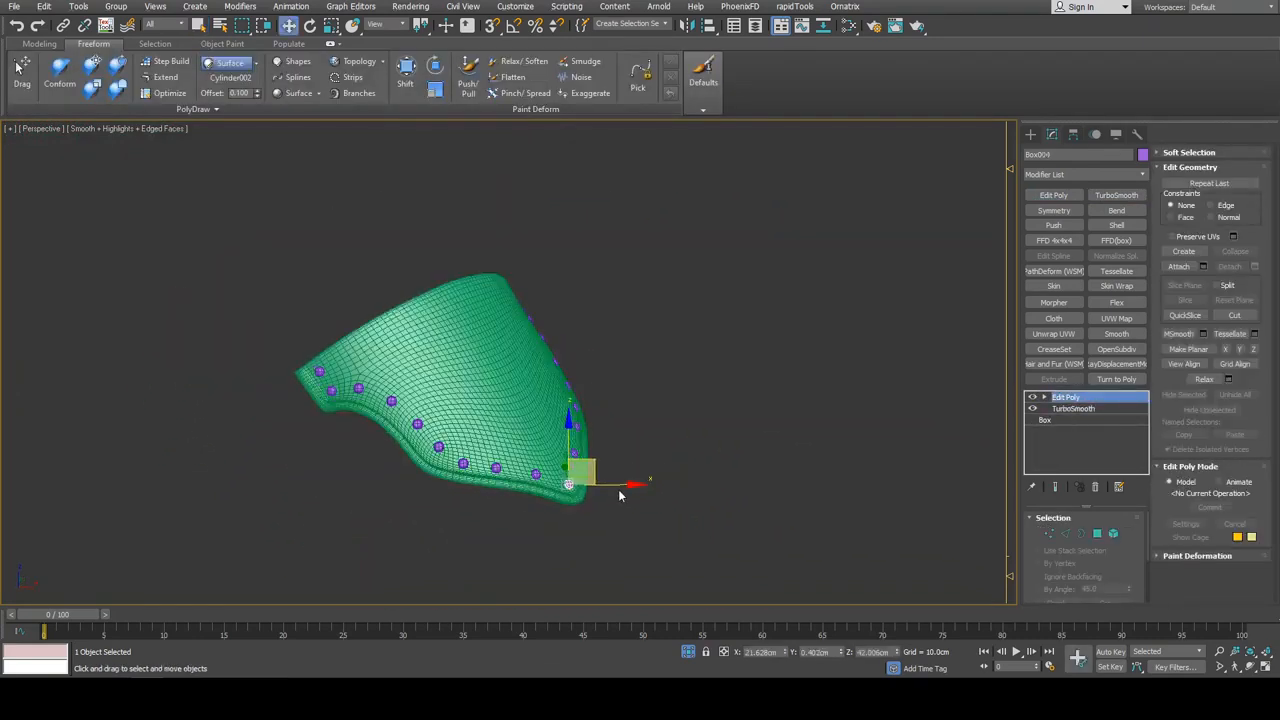
{"action": "left_click_drag", "start_coordinate": [618, 489], "coordinate": [668, 486], "text": "shift"}
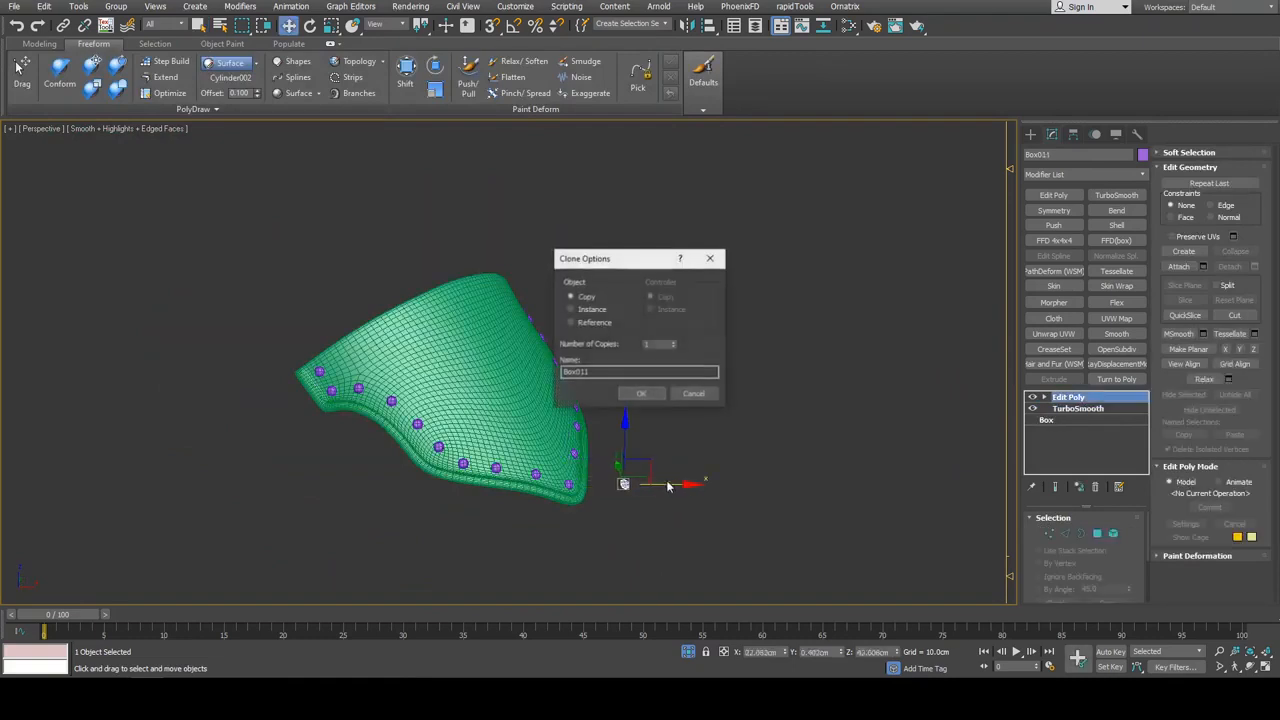
{"action": "left_click", "coordinate": [641, 393]}
Reset the cloned stud's rotation, zeroing its X and Y angles
{"action": "key", "text": "e"}
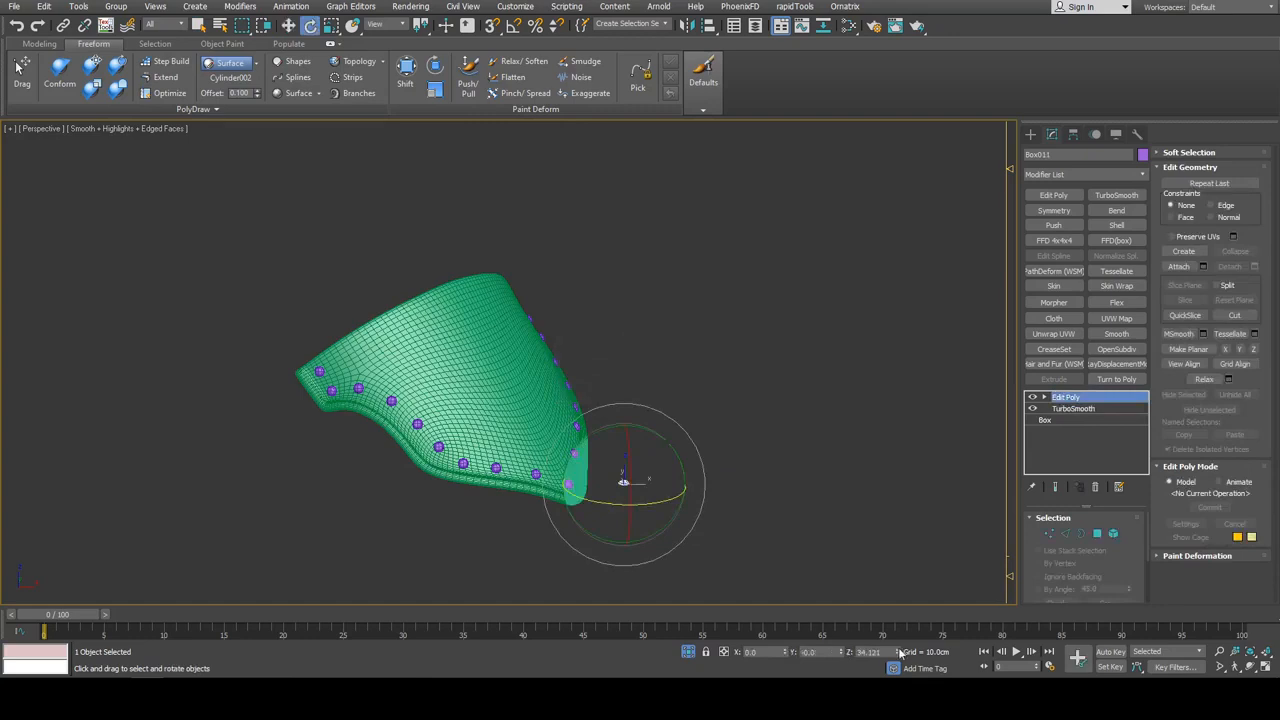
{"action": "key", "text": "w"}
{"action": "key", "text": "z"}
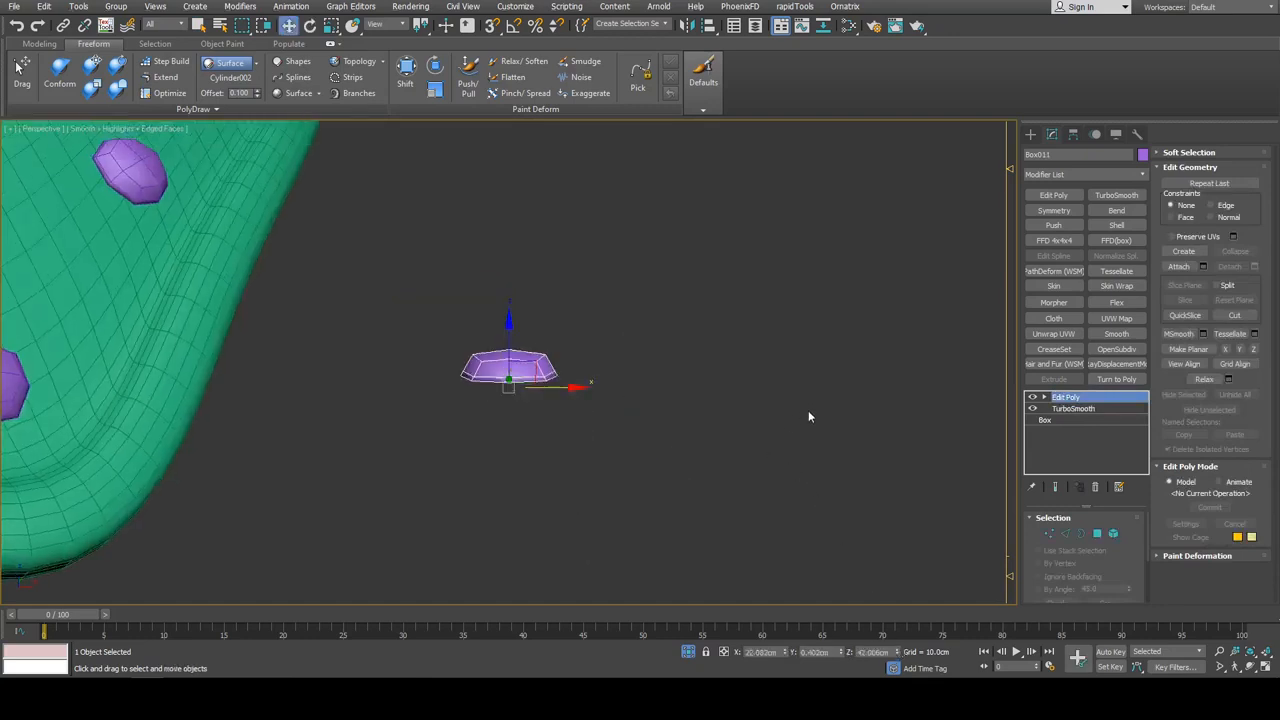
Move only the cloned stud's pivot up to the centre of its flat base in the Front view
{"action": "key", "text": "alt+w"}
{"action": "right_click", "coordinate": [882, 260]}
{"action": "key", "text": "alt+w"}
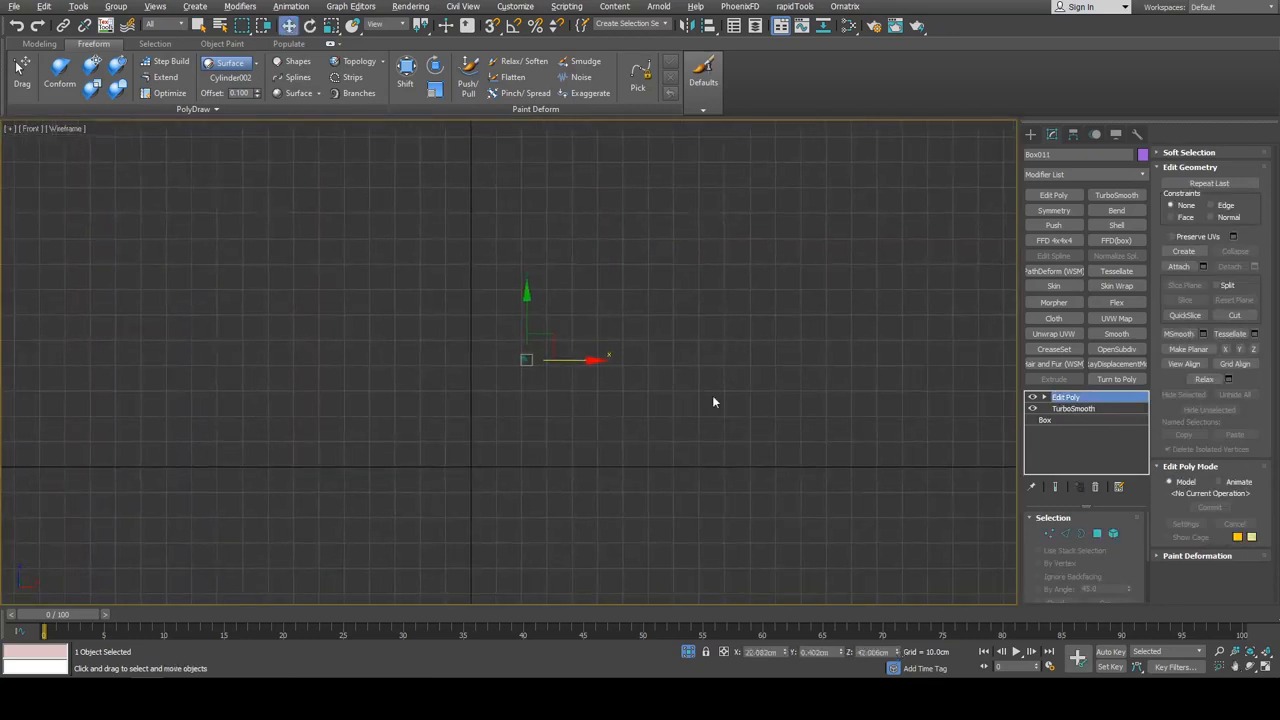
{"action": "scroll", "coordinate": [632, 311], "scroll_direction": "up", "scroll_amount": 8}
{"action": "key", "text": "F4"}
{"action": "middle_click_drag", "start_coordinate": [400, 490], "coordinate": [806, 320]}
{"action": "scroll", "coordinate": [790, 321], "scroll_direction": "up", "scroll_amount": 5}
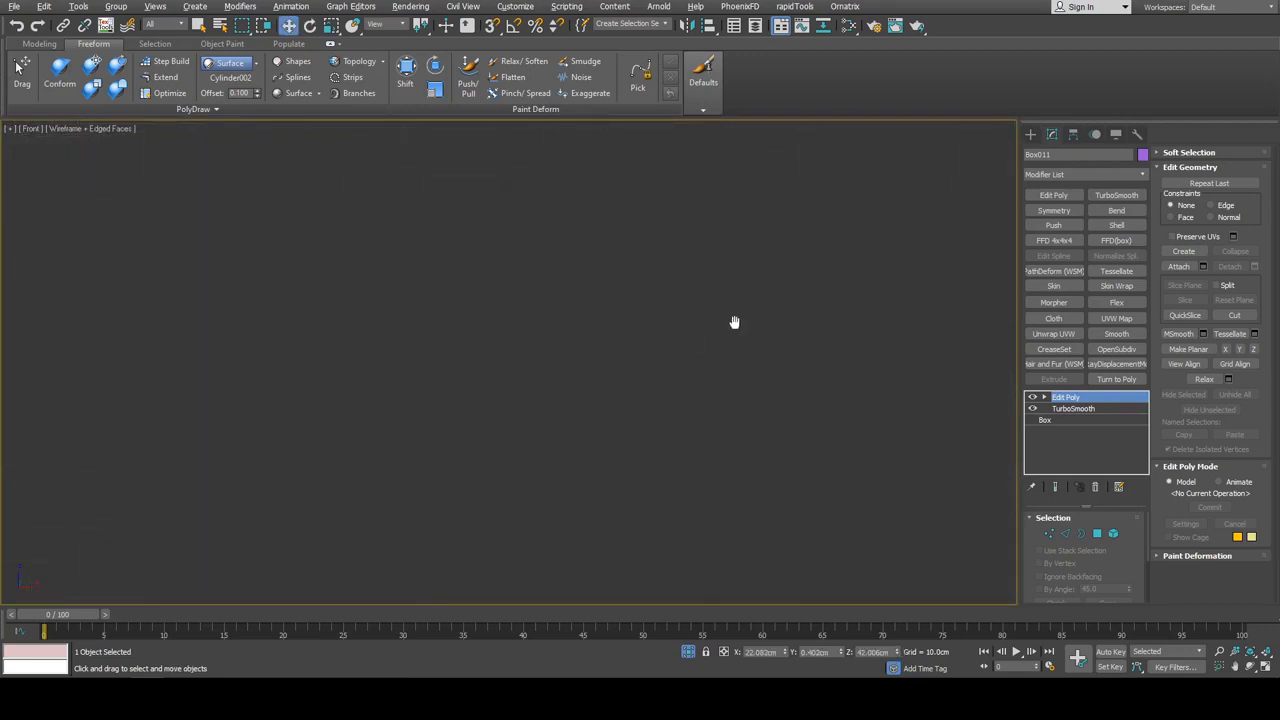
{"action": "scroll", "coordinate": [768, 305], "scroll_direction": "down", "scroll_amount": 4}
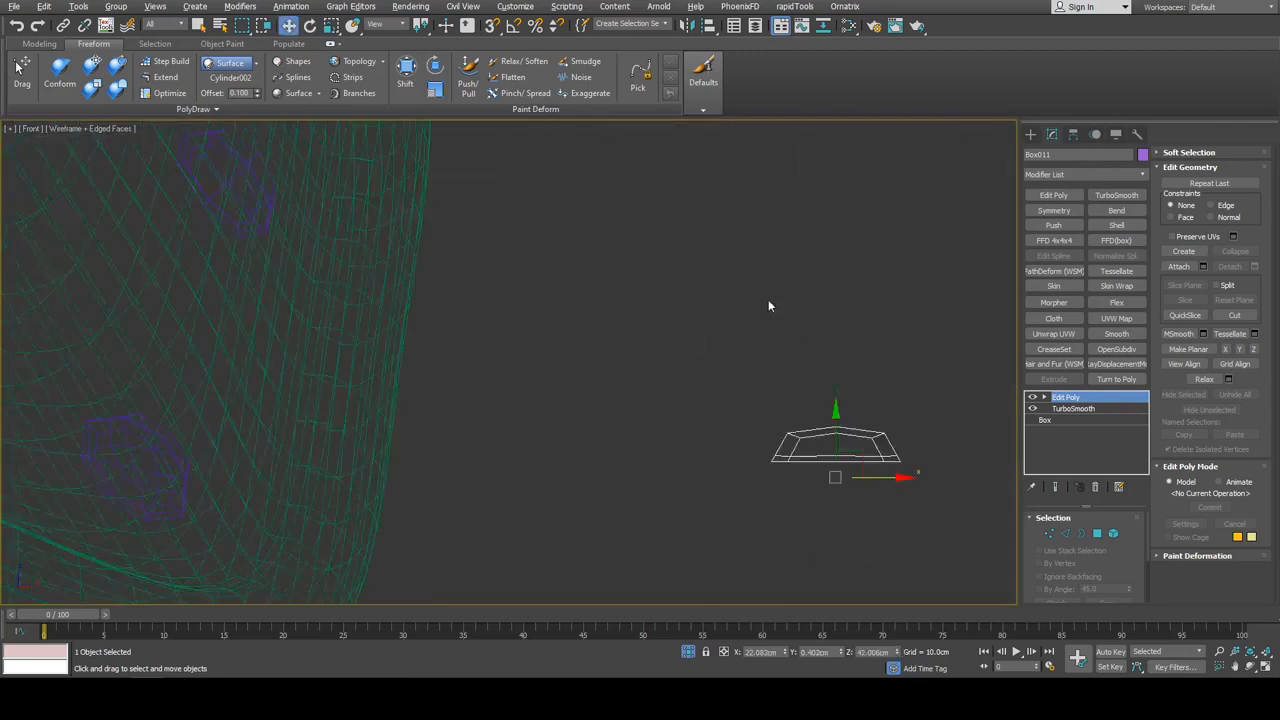
{"action": "left_click", "coordinate": [1077, 136]}
{"action": "left_click", "coordinate": [1086, 229]}
{"action": "key", "text": "z"}
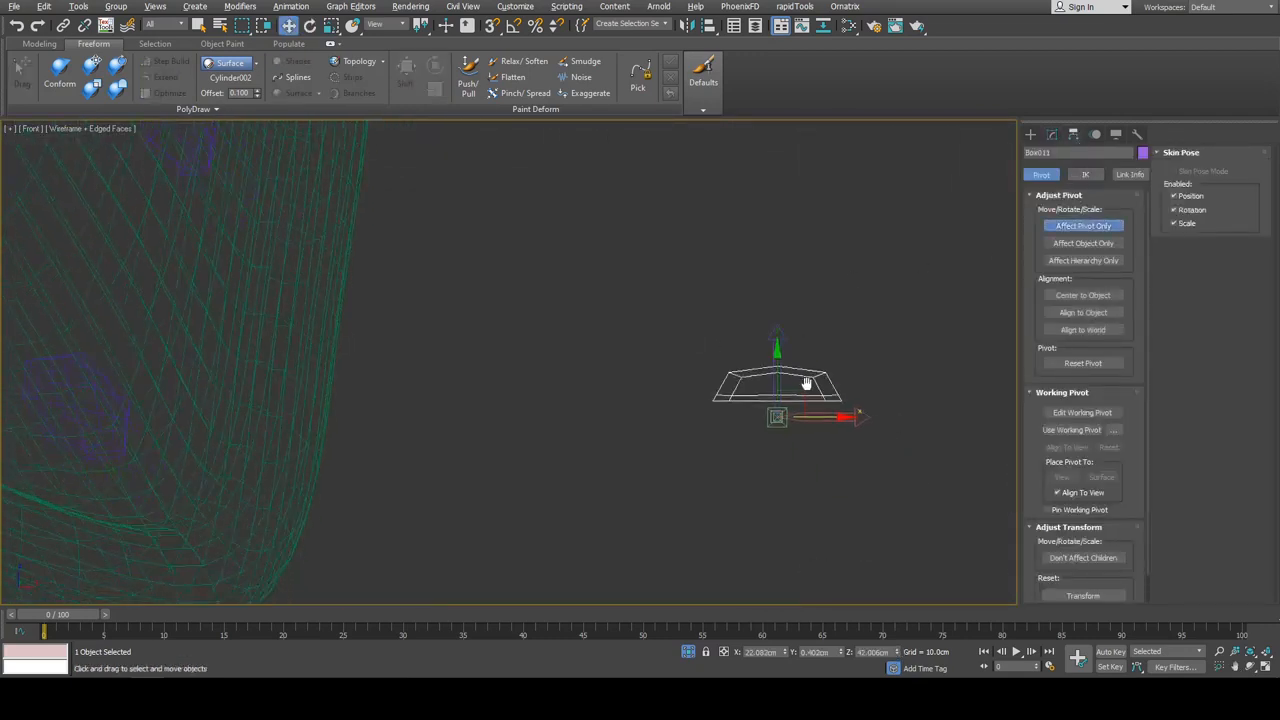
{"action": "left_click_drag", "start_coordinate": [705, 408], "coordinate": [709, 360]}
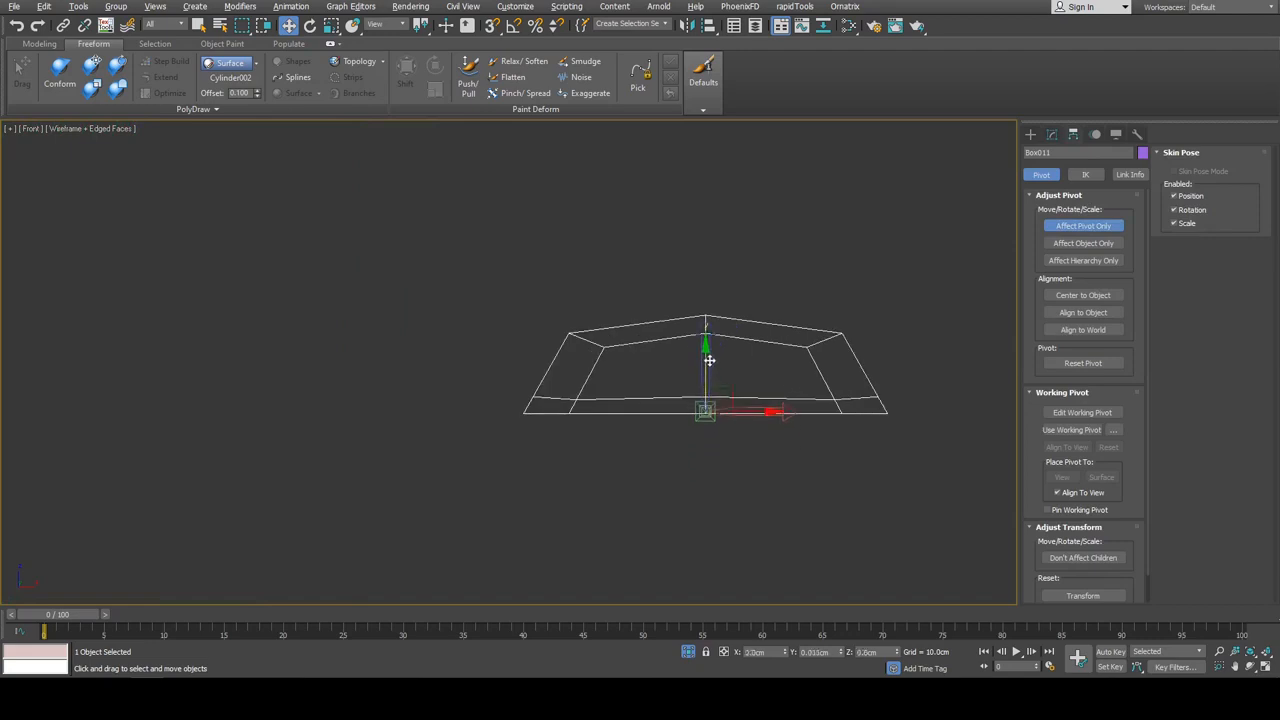
{"action": "left_click", "coordinate": [1072, 228]}
Try placing the cloned stud on the panel surface near its pointed tip in the Perspective view
{"action": "key", "text": "alt+w"}
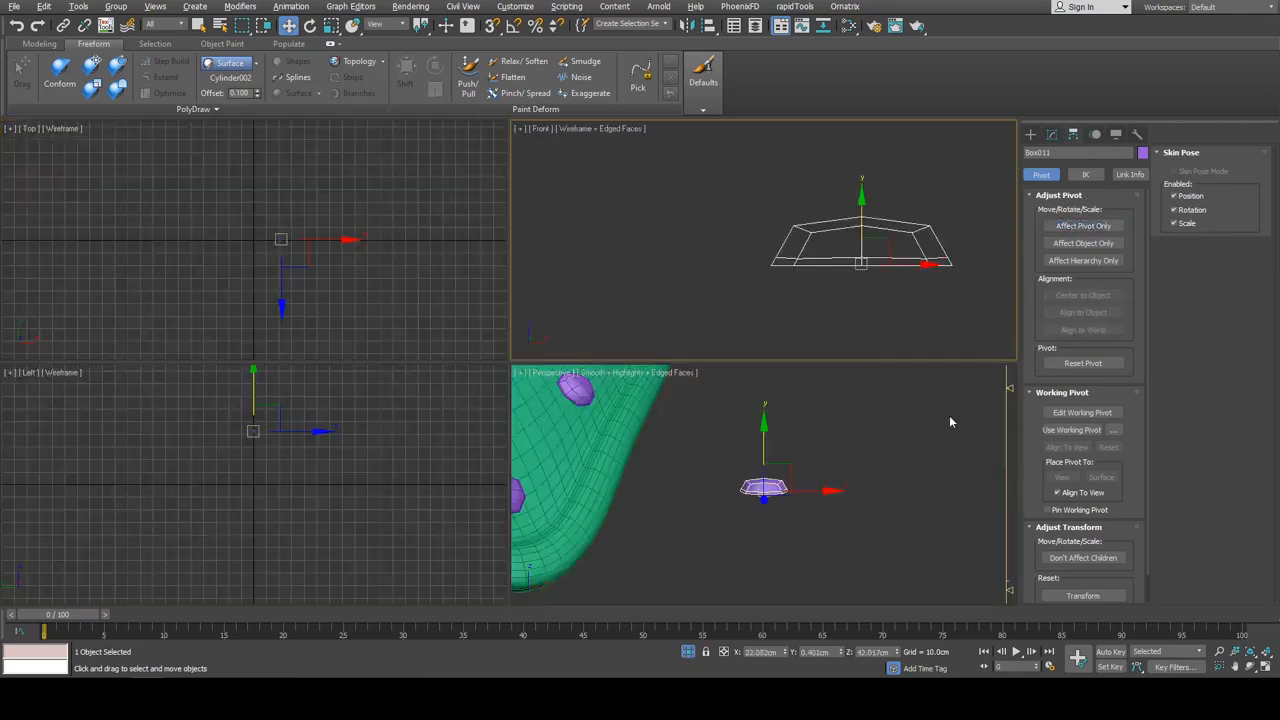
{"action": "right_click", "coordinate": [949, 415]}
{"action": "key", "text": "alt+w"}
{"action": "scroll", "coordinate": [795, 335], "scroll_direction": "down", "scroll_amount": 4}
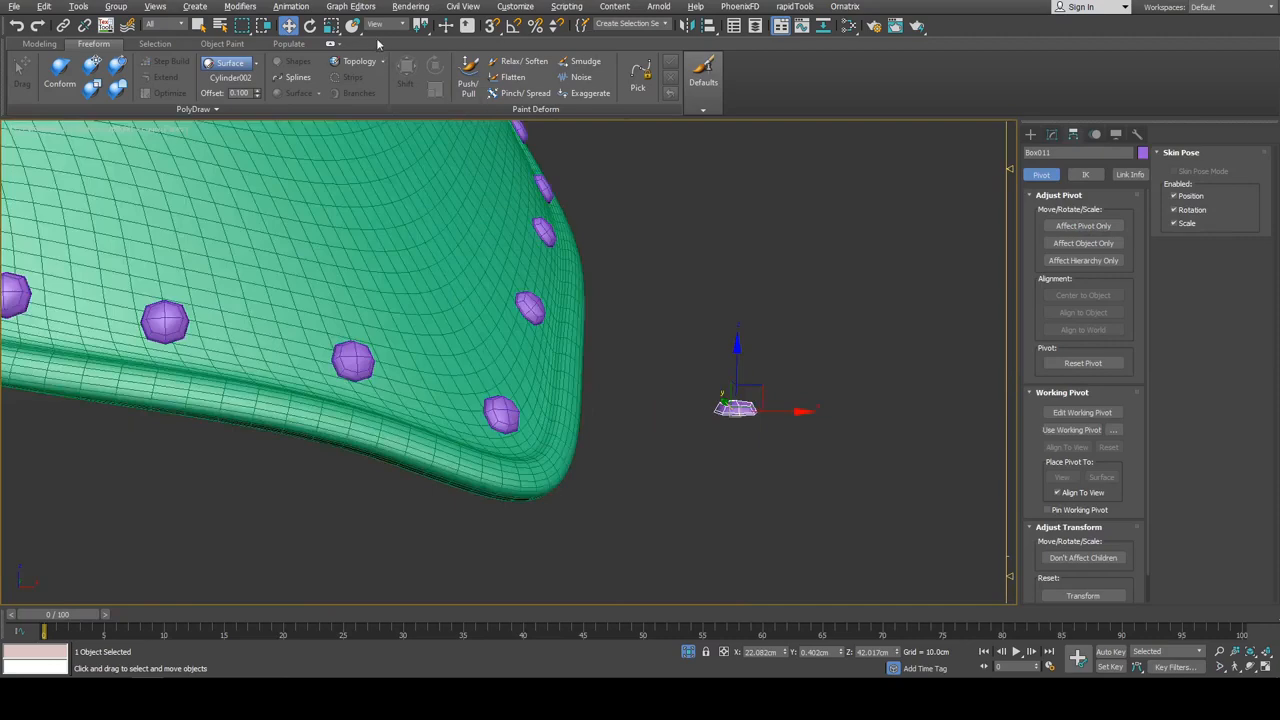
{"action": "middle_click_drag", "start_coordinate": [422, 162], "coordinate": [672, 258]}
{"action": "scroll", "coordinate": [674, 262], "scroll_direction": "down", "scroll_amount": 3}
{"action": "key", "text": "alt+n"}
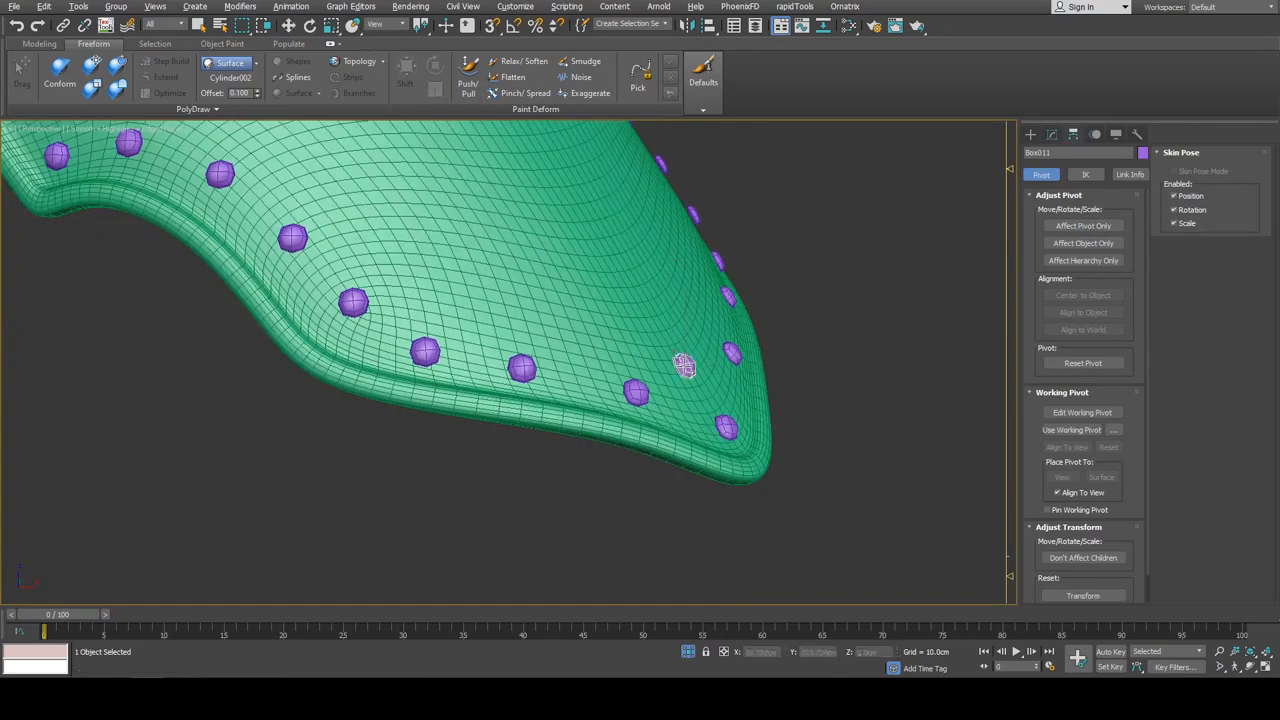
{"action": "scroll", "coordinate": [690, 366], "scroll_direction": "up", "scroll_amount": 5}
{"action": "middle_click_drag", "start_coordinate": [650, 390], "coordinate": [698, 380], "text": "alt"}
{"action": "key", "text": "w"}
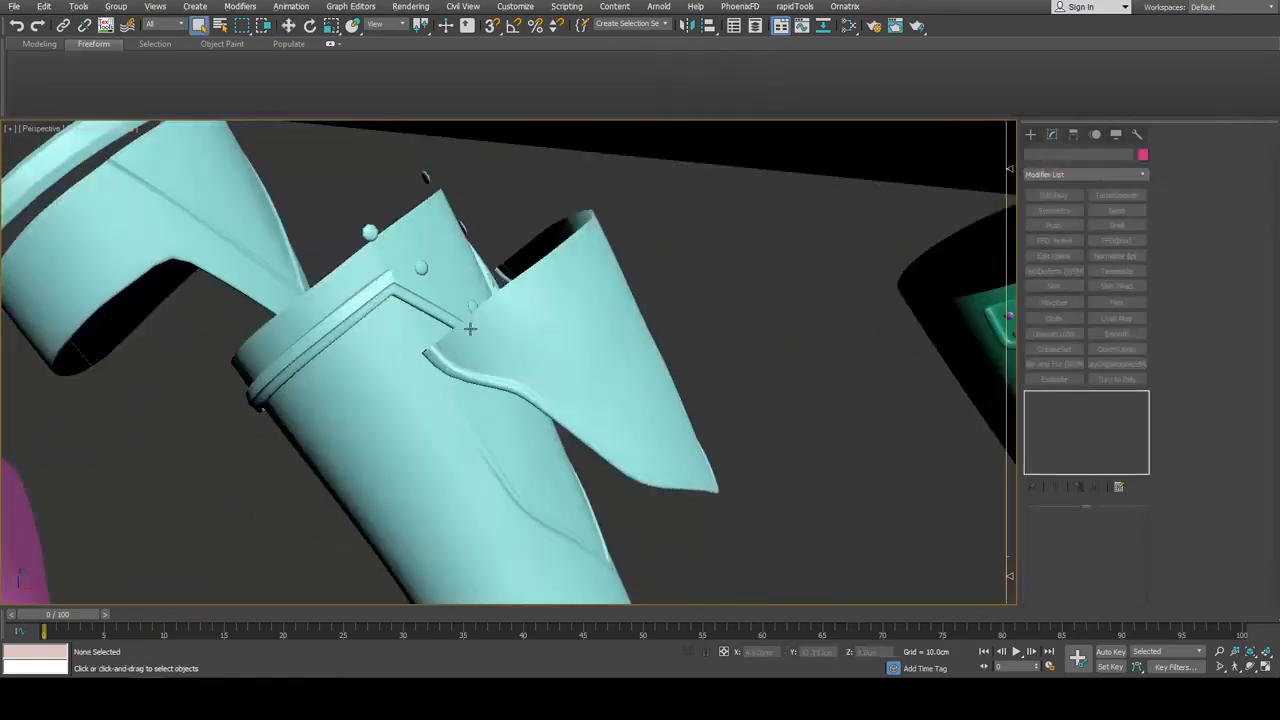
Move the angular trim band element of the light-blue armlet mesh aside along the X axis, clear of the sleeve
{"action": "left_click", "coordinate": [470, 328]}
{"action": "mouse_move", "coordinate": [470, 328]}
{"action": "middle_mouse_down", "text": "alt"}
{"action": "mouse_move", "coordinate": [470, 295]}
{"action": "mouse_move", "coordinate": [481, 326]}
{"action": "middle_mouse_up", "text": "alt"}
{"action": "key", "text": "5"}
{"action": "left_click", "coordinate": [452, 294]}
{"action": "key", "text": "w"}
{"action": "scroll", "coordinate": [452, 294], "scroll_direction": "down", "scroll_amount": 5}
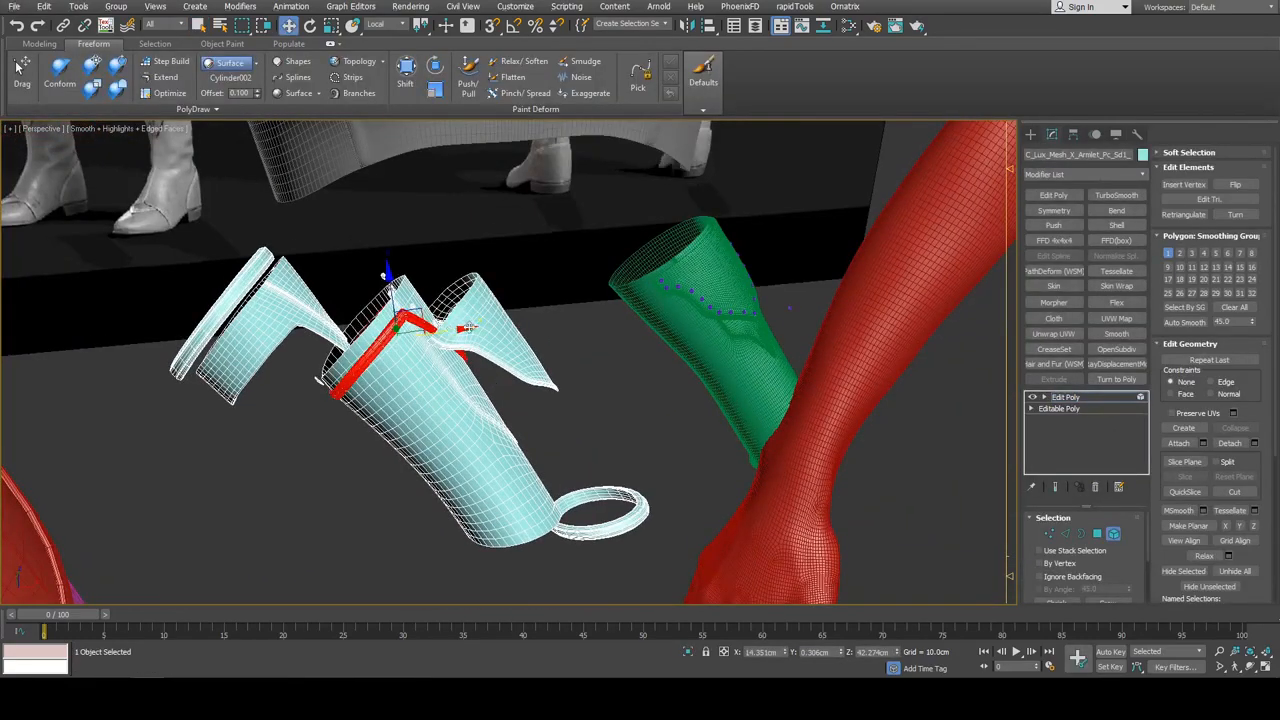
{"action": "left_click_drag", "start_coordinate": [470, 328], "coordinate": [606, 317]}
{"action": "middle_click_drag", "start_coordinate": [686, 306], "coordinate": [660, 312]}
{"action": "key", "text": "5"}
Isolate the light-blue armlet mesh together with the green bordered panel
{"action": "scroll", "coordinate": [640, 316], "scroll_direction": "up", "scroll_amount": 3}
{"action": "key", "text": "q"}
{"action": "left_click", "coordinate": [597, 310]}
{"action": "left_click", "coordinate": [454, 327], "text": "ctrl"}
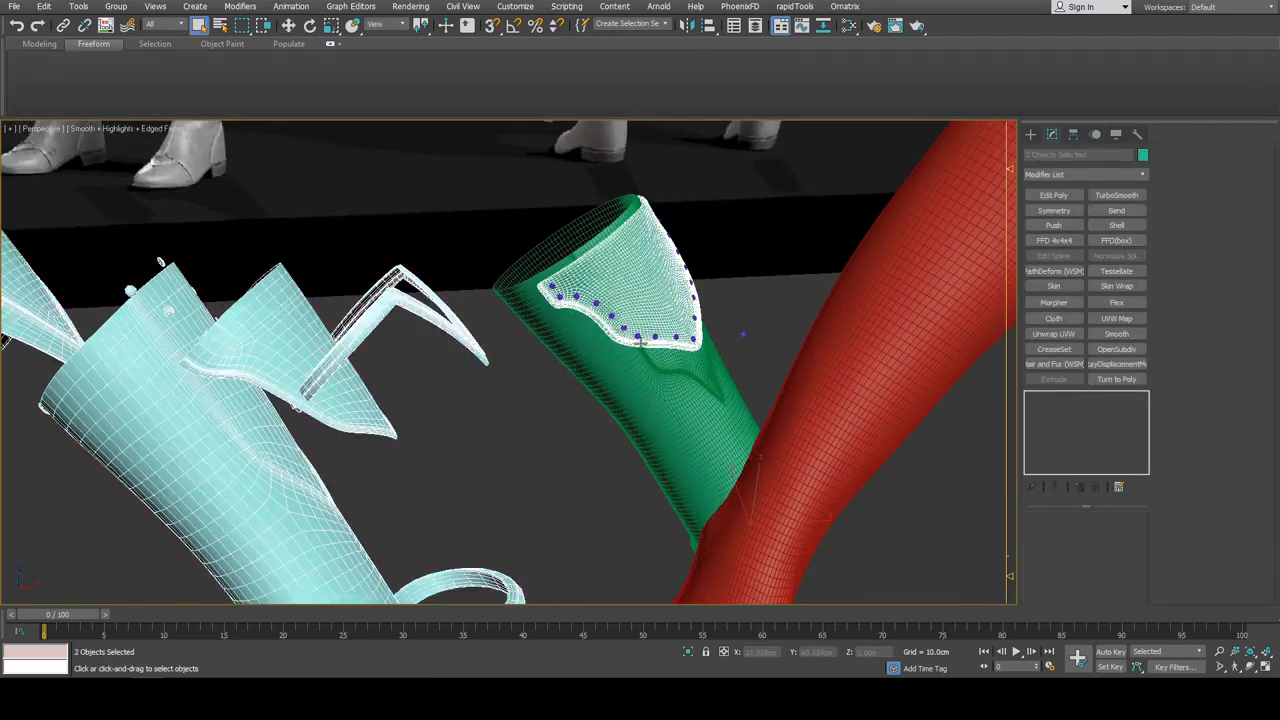
{"action": "key", "text": "alt+q"}
{"action": "left_click", "coordinate": [722, 390]}
{"action": "middle_click_drag", "start_coordinate": [732, 430], "coordinate": [604, 302]}
{"action": "scroll", "coordinate": [604, 300], "scroll_direction": "up", "scroll_amount": 8}
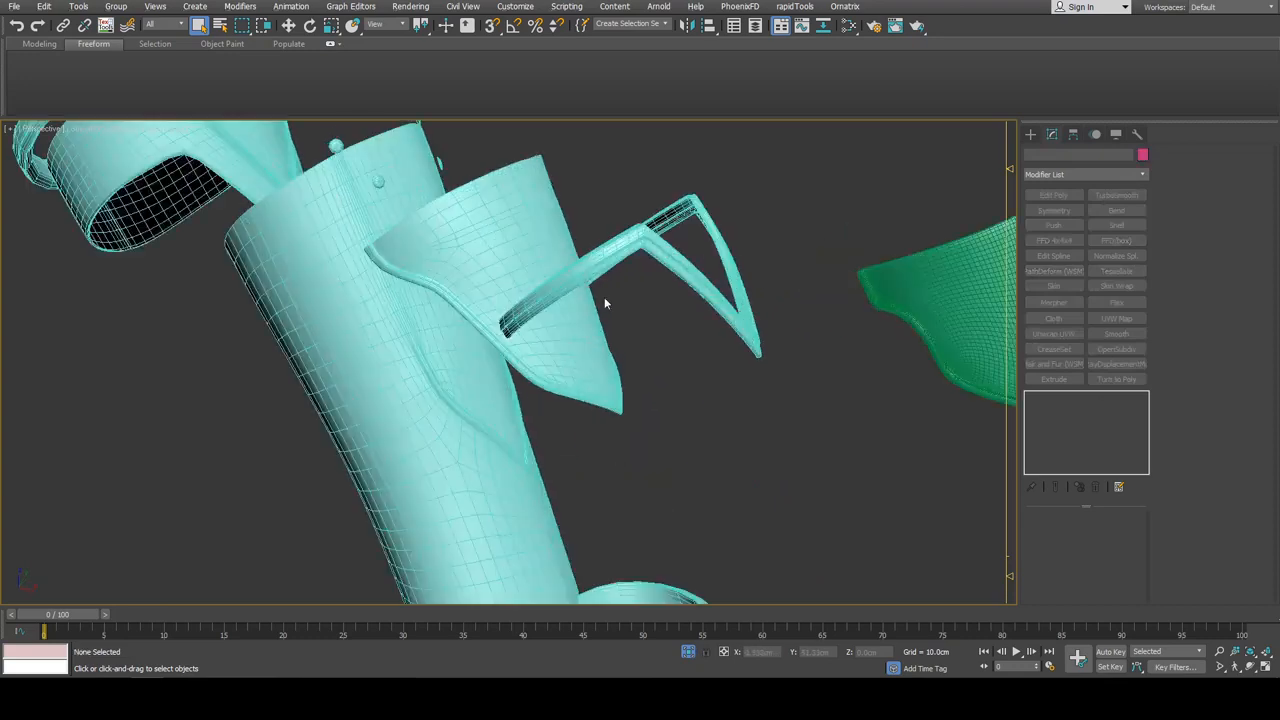
{"action": "key", "text": "F4"}
{"action": "middle_click_drag", "start_coordinate": [820, 305], "coordinate": [586, 285]}
{"action": "key", "text": "F4"}
Delete the green panel's Edit Poly modifier between Symmetry and Shell to remove its raised border
{"action": "left_click", "coordinate": [708, 289]}
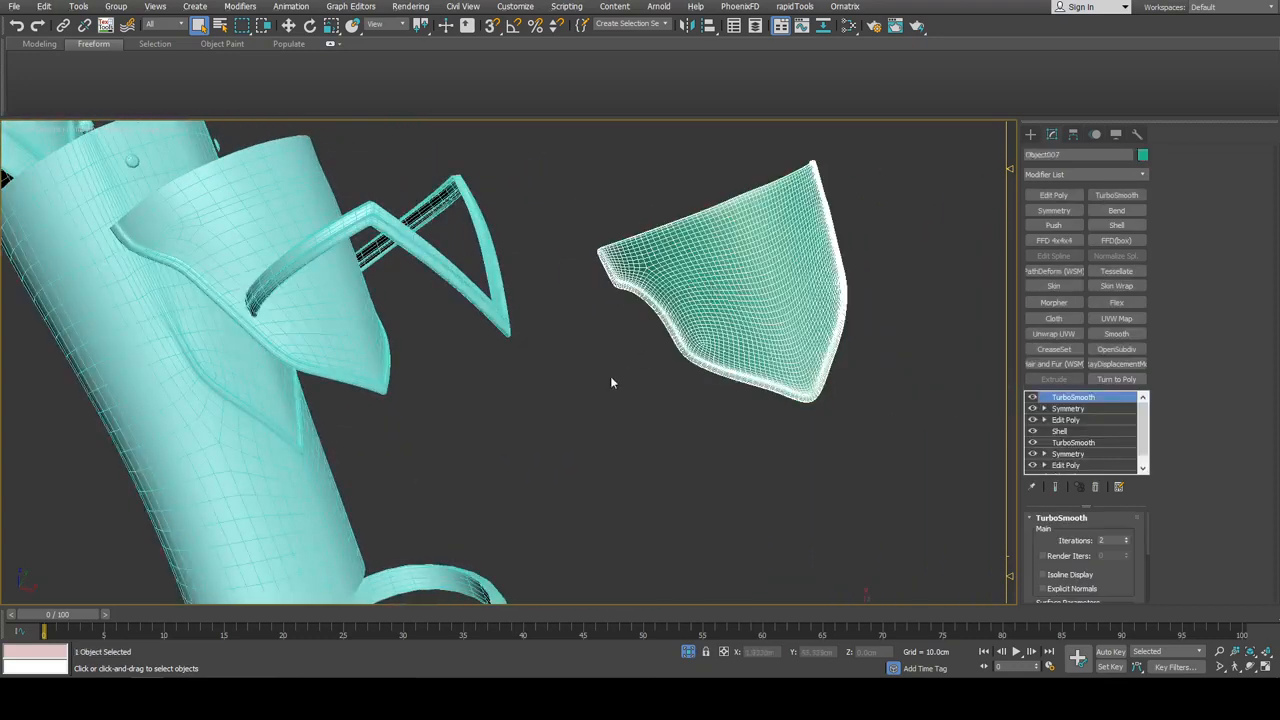
{"action": "middle_click_drag", "start_coordinate": [612, 382], "coordinate": [796, 334], "text": "alt"}
{"action": "left_click", "coordinate": [1066, 421]}
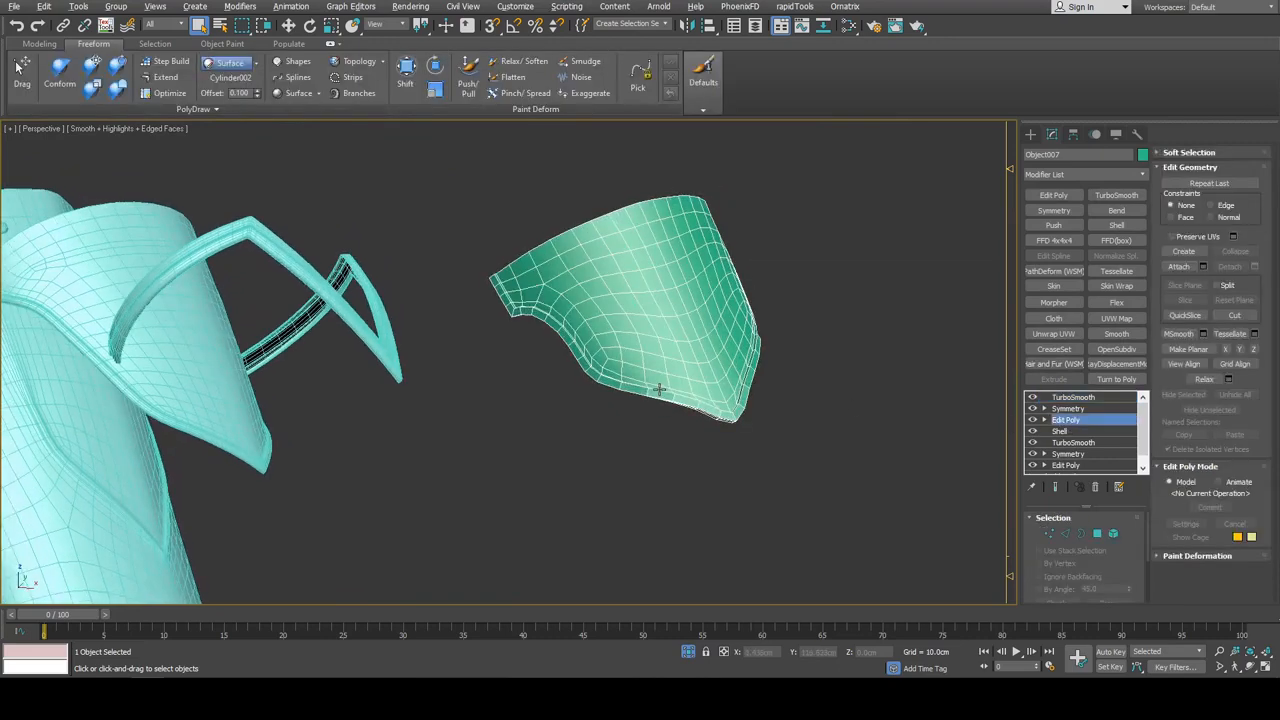
{"action": "scroll", "coordinate": [656, 386], "scroll_direction": "up", "scroll_amount": 3}
{"action": "middle_click_drag", "start_coordinate": [856, 379], "coordinate": [919, 416]}
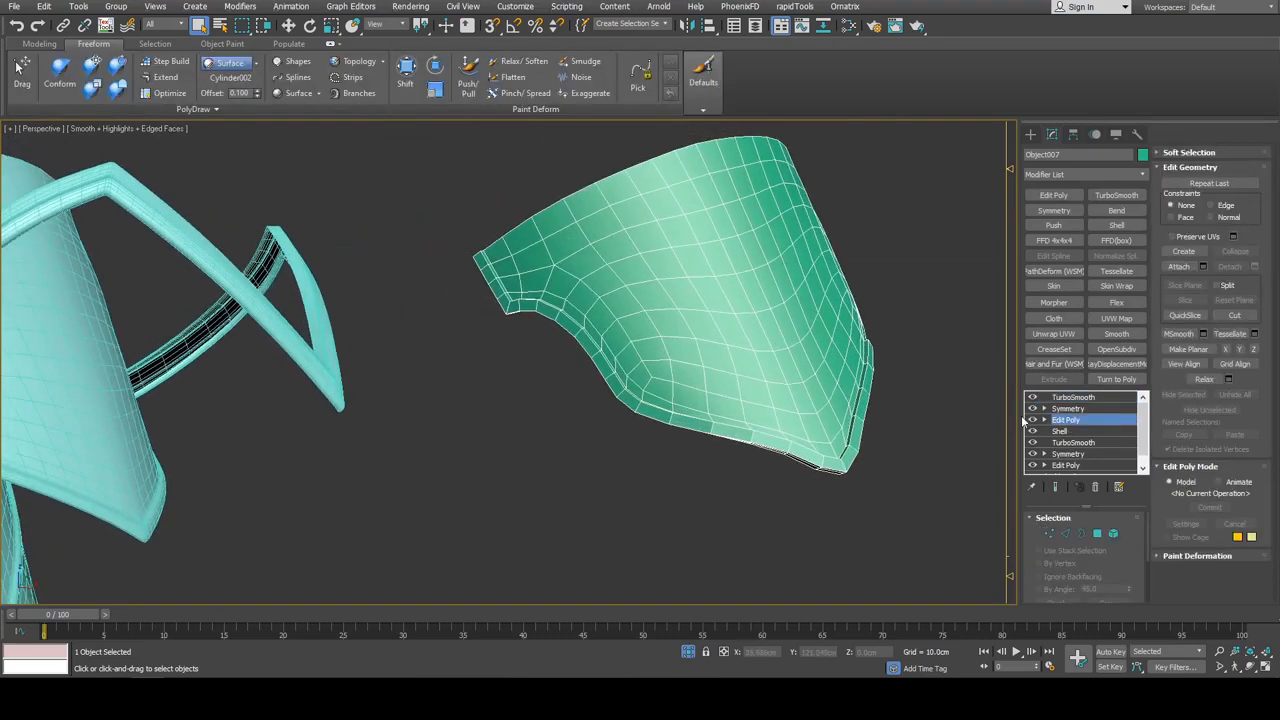
{"action": "right_click", "coordinate": [1080, 425]}
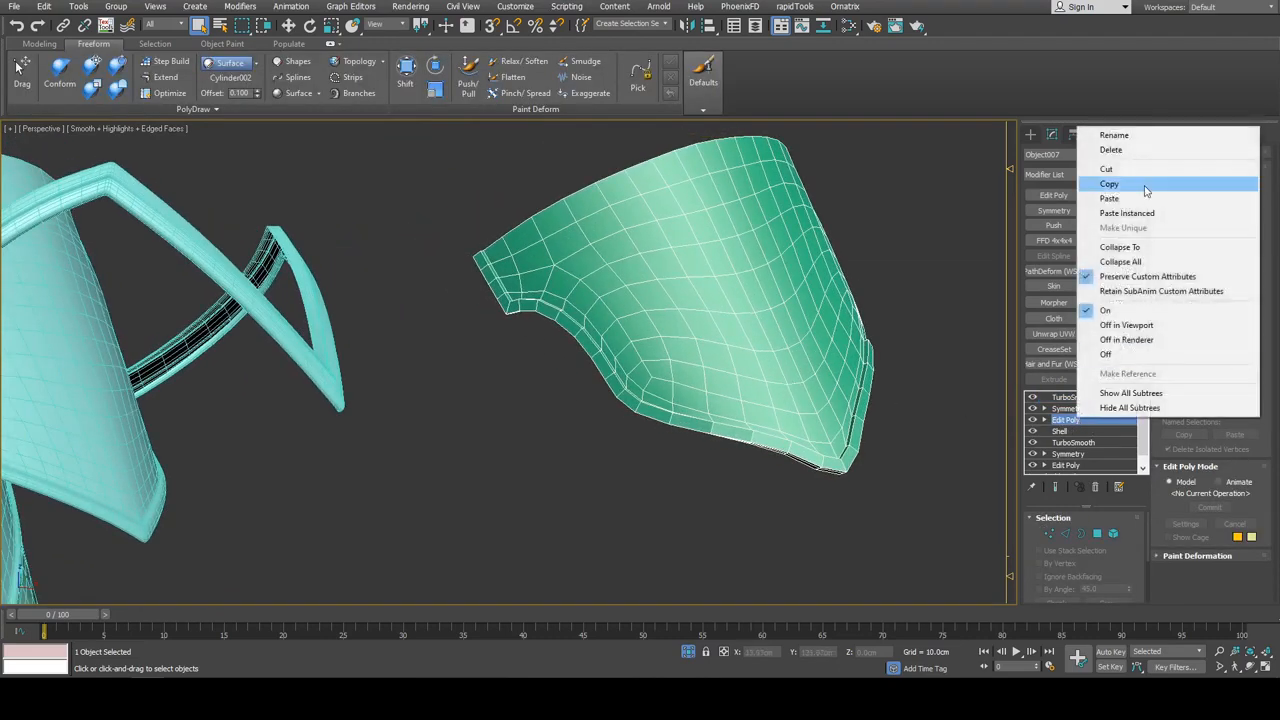
{"action": "left_click", "coordinate": [1115, 152]}
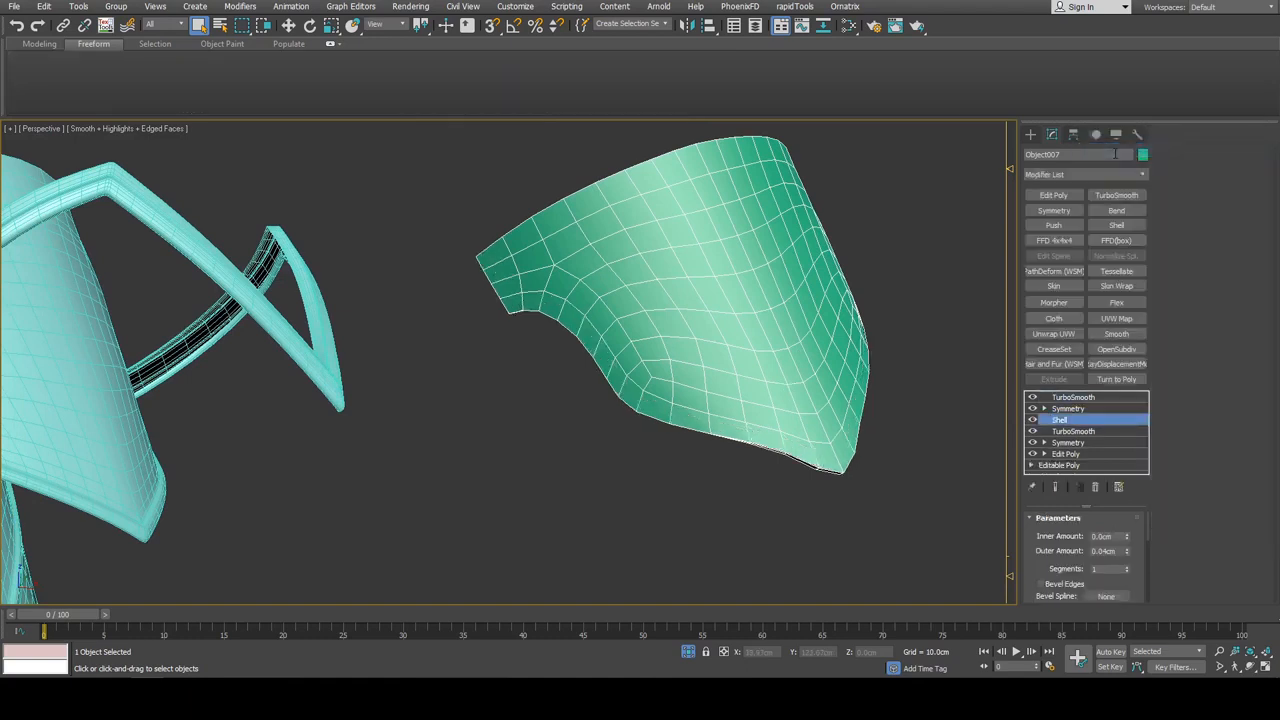
Add an Edit Poly modifier above the green panel's lower TurboSmooth and create a shape from the panel's open border
{"action": "left_click", "coordinate": [1078, 433]}
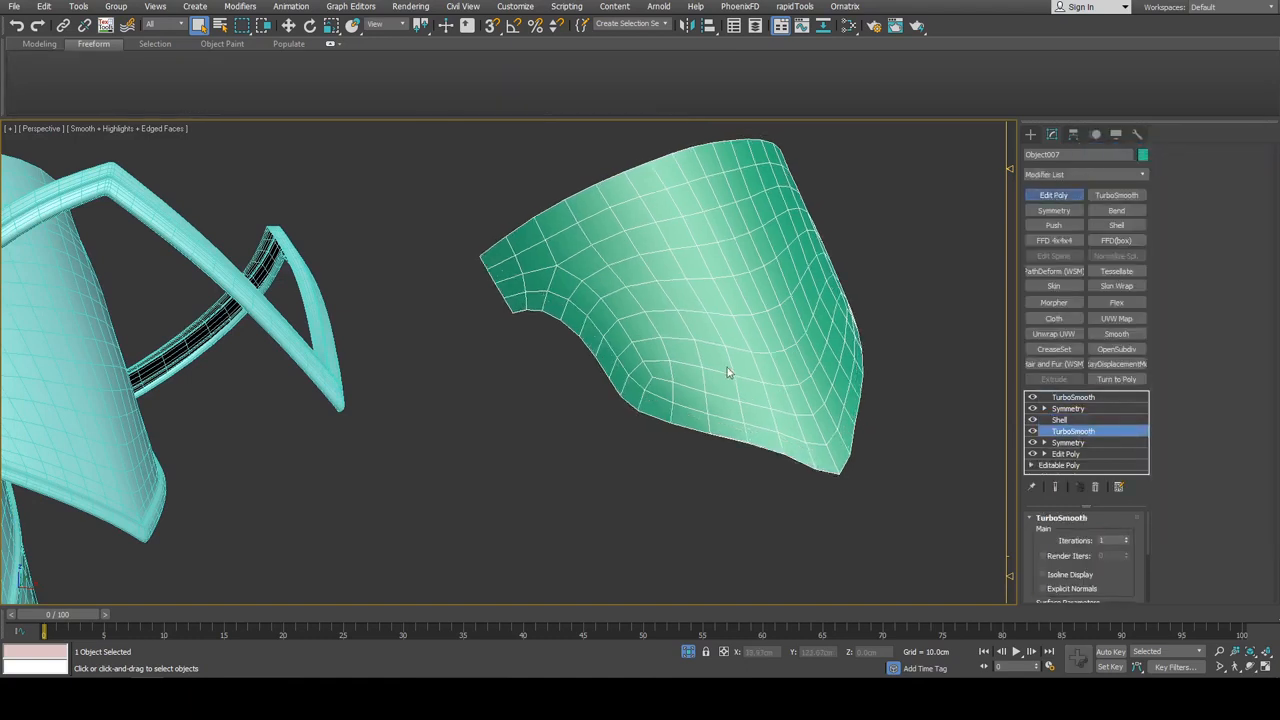
{"action": "key", "text": "2"}
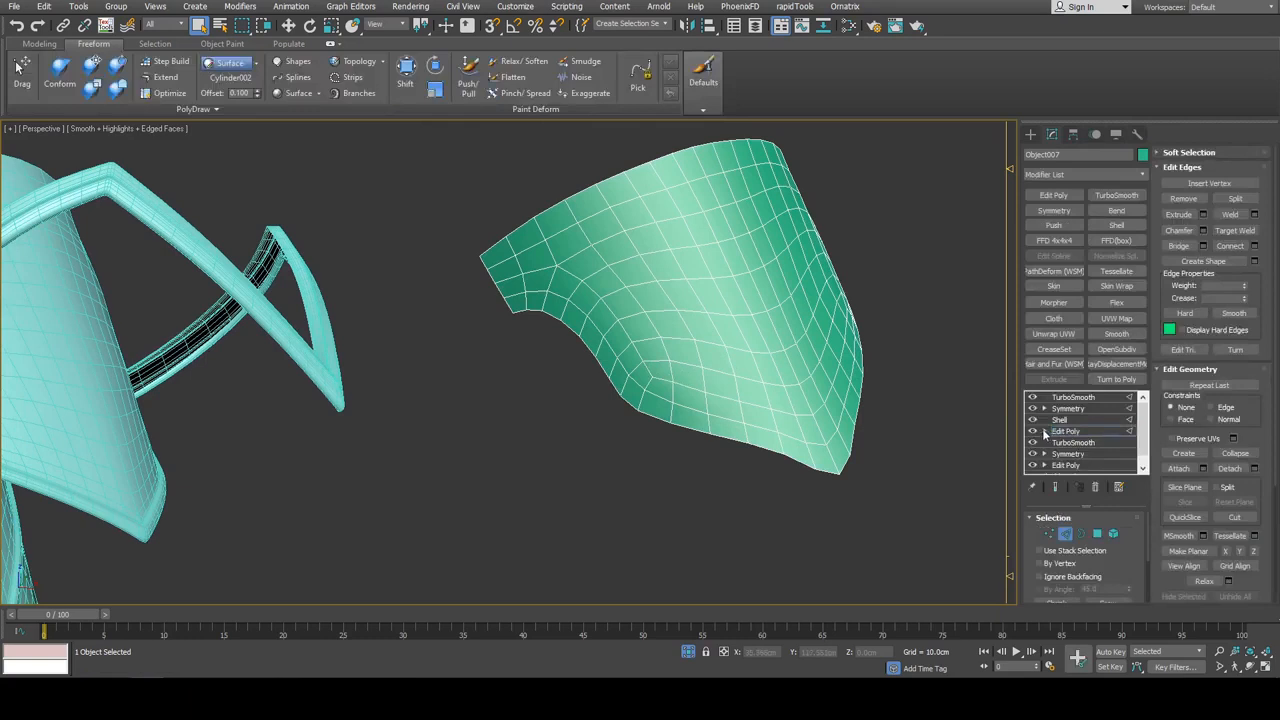
{"action": "left_click", "coordinate": [1045, 432]}
{"action": "middle_click_drag", "start_coordinate": [660, 393], "coordinate": [867, 418]}
{"action": "middle_click_drag", "start_coordinate": [939, 443], "coordinate": [812, 433]}
{"action": "left_click", "coordinate": [1085, 465]}
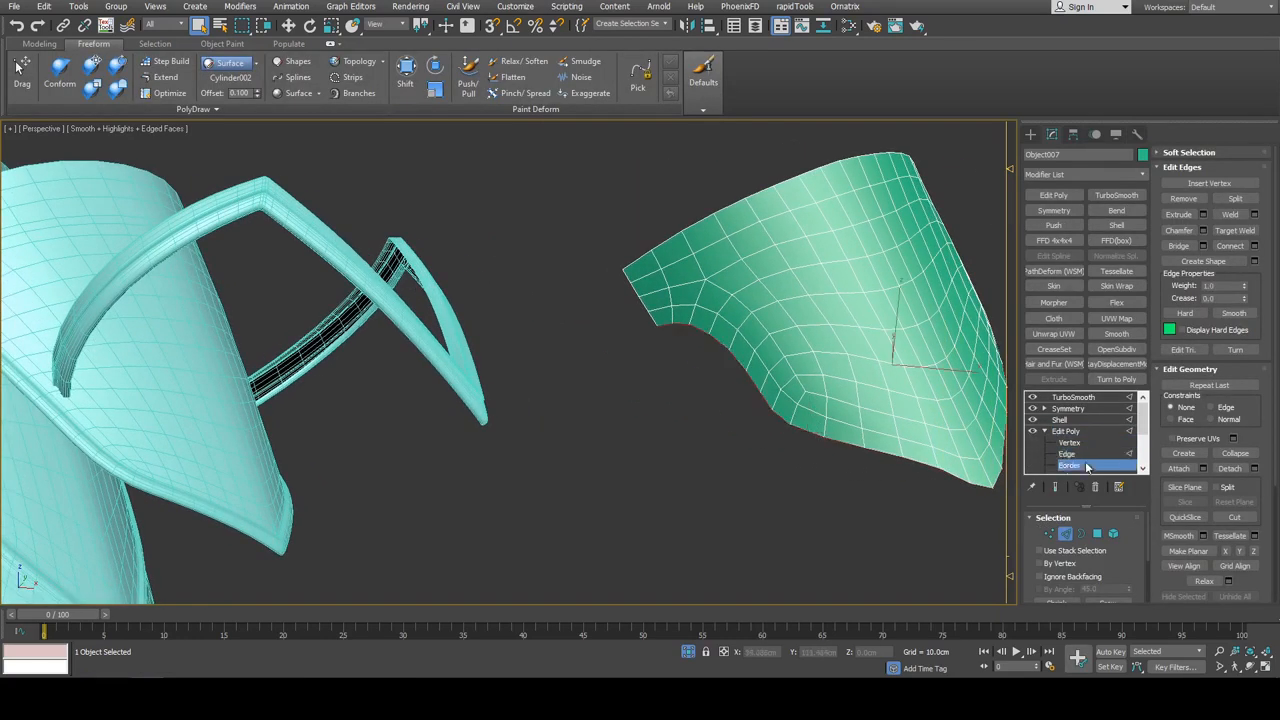
{"action": "left_click", "coordinate": [868, 460]}
{"action": "middle_click_drag", "start_coordinate": [868, 459], "coordinate": [800, 454]}
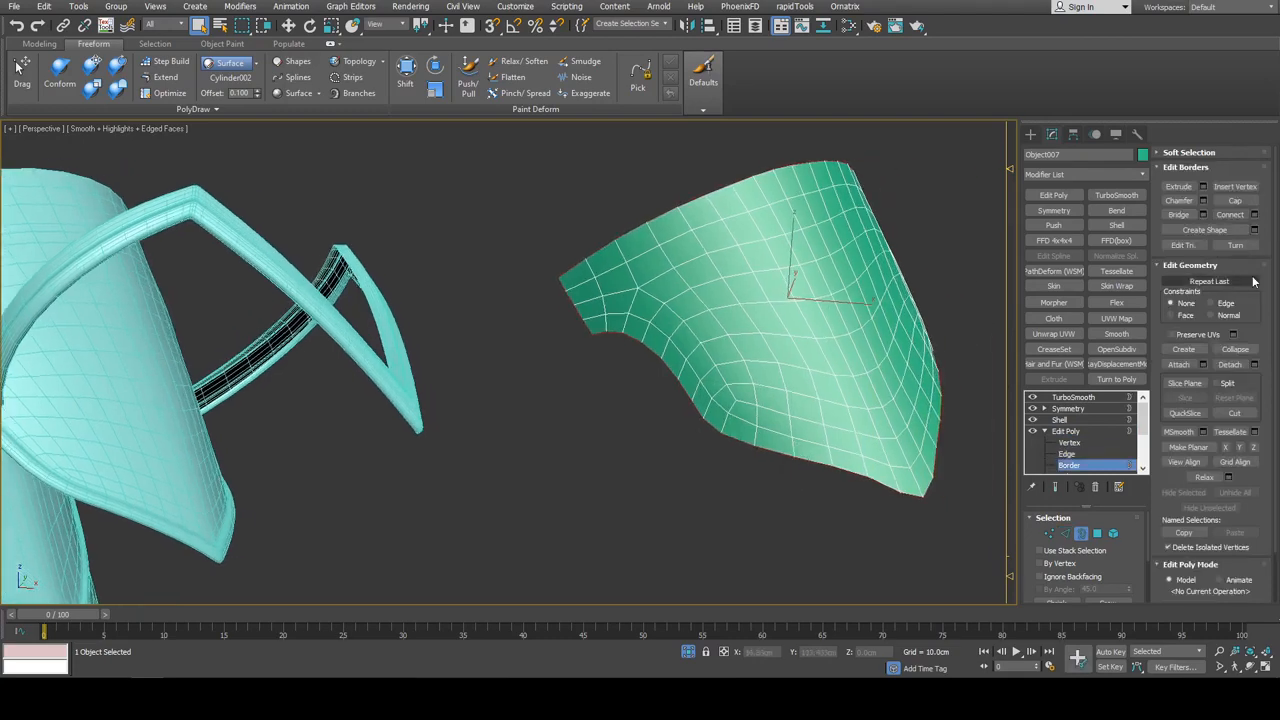
{"action": "left_click", "coordinate": [1244, 233]}
Leave edge editing on the panel, select the new border shape and set its interpolation steps to 0
{"action": "middle_click_drag", "start_coordinate": [777, 363], "coordinate": [774, 368]}
{"action": "key", "text": "2"}
{"action": "left_click", "coordinate": [752, 446]}
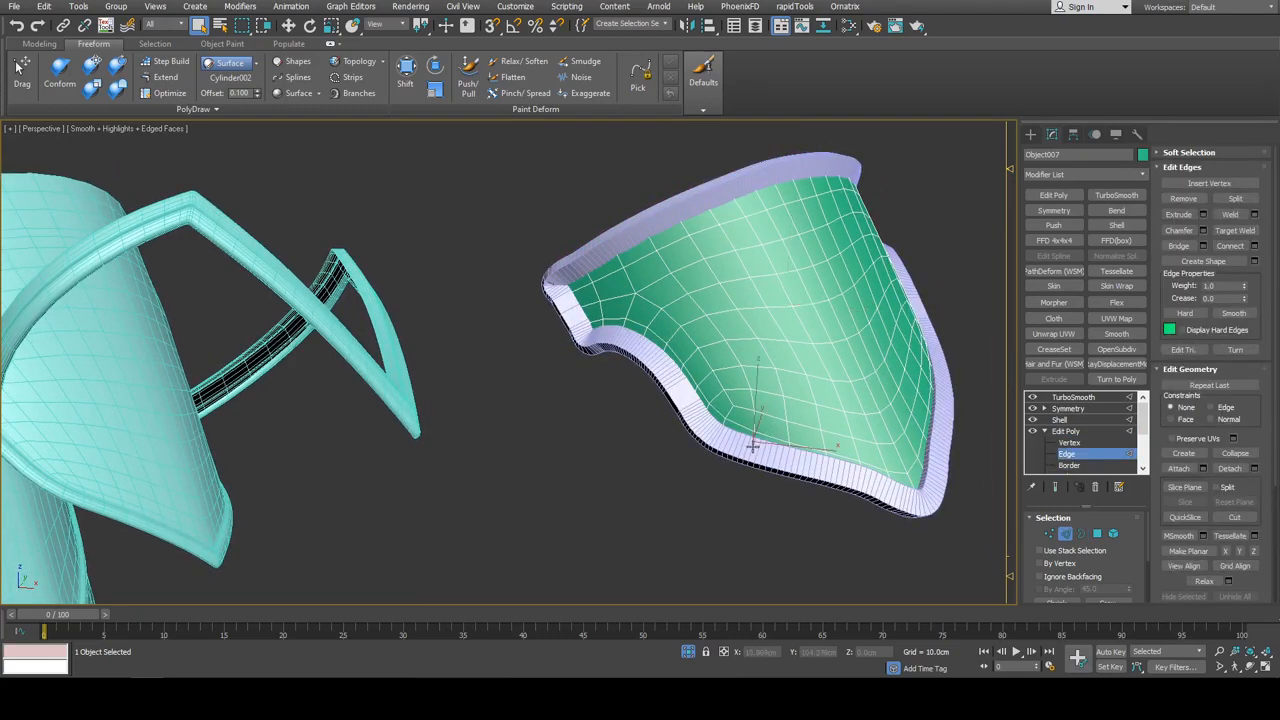
{"action": "key", "text": "2"}
{"action": "left_click", "coordinate": [752, 448]}
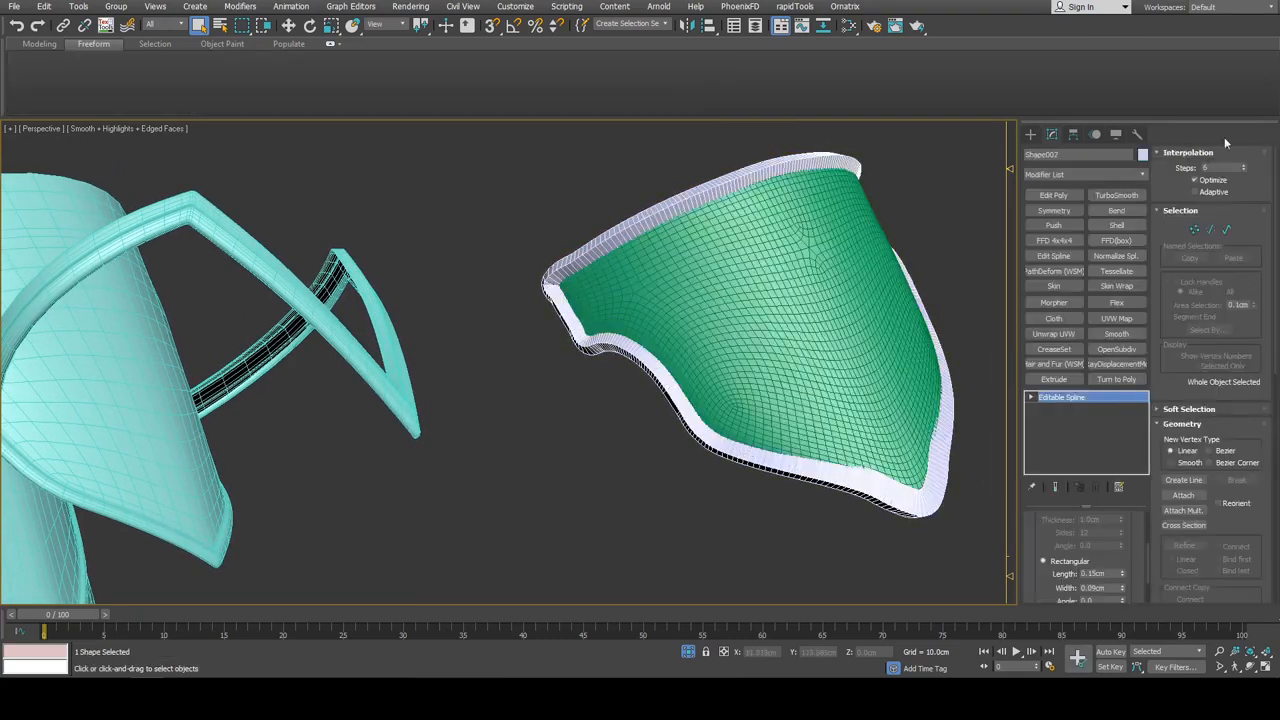
{"action": "left_click", "coordinate": [1248, 172]}
Rotate the border shape's rectangular cross-section to an angle of about -41 degrees so it follows the panel surface
{"action": "middle_click_drag", "start_coordinate": [867, 330], "coordinate": [809, 317], "text": "alt"}
{"action": "scroll", "coordinate": [1070, 560], "scroll_direction": "down", "scroll_amount": 1}
{"action": "middle_click_drag", "start_coordinate": [889, 375], "coordinate": [931, 441], "text": "alt"}
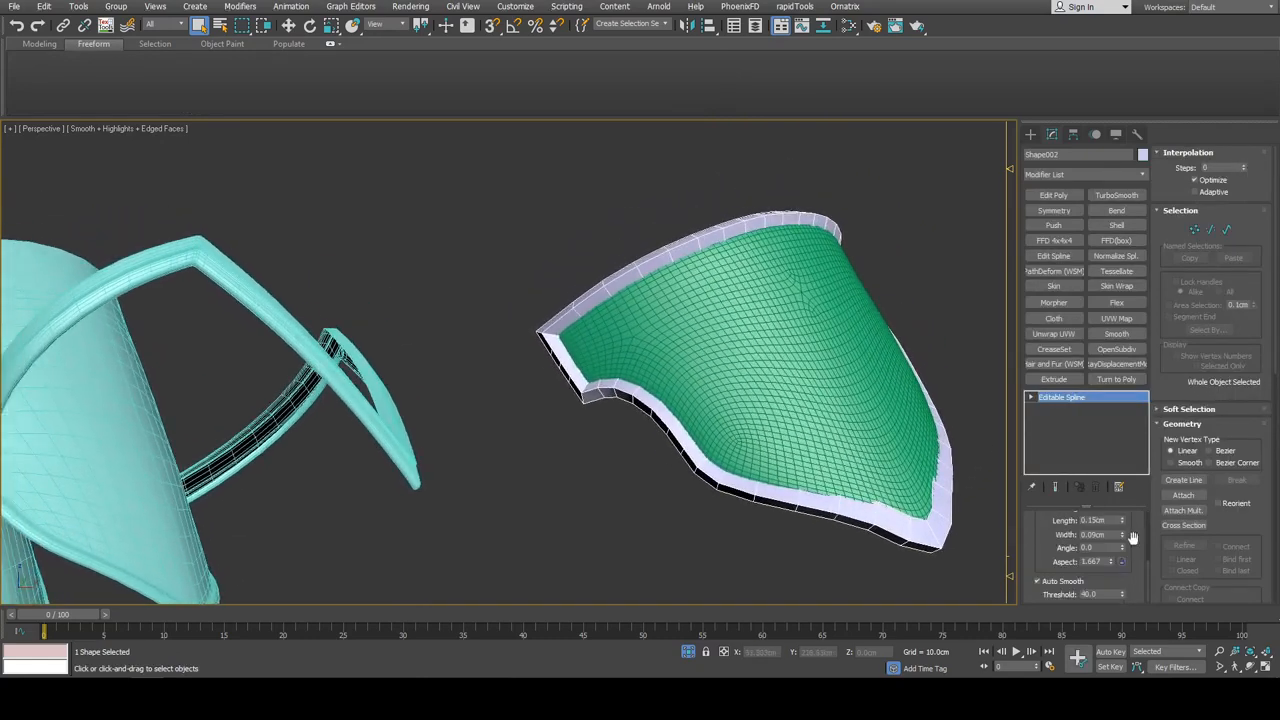
{"action": "left_click_drag", "start_coordinate": [1124, 551], "coordinate": [1148, 220]}
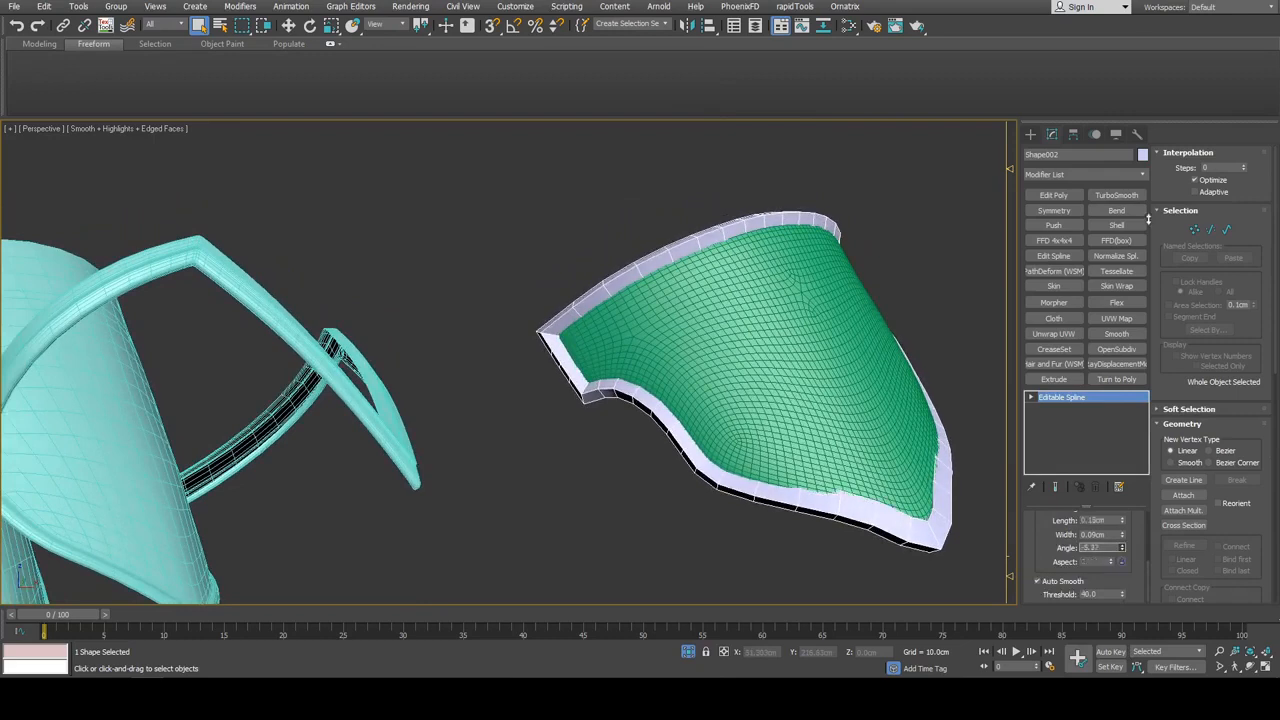
{"action": "left_click_drag", "start_coordinate": [1133, 271], "coordinate": [690, 565]}
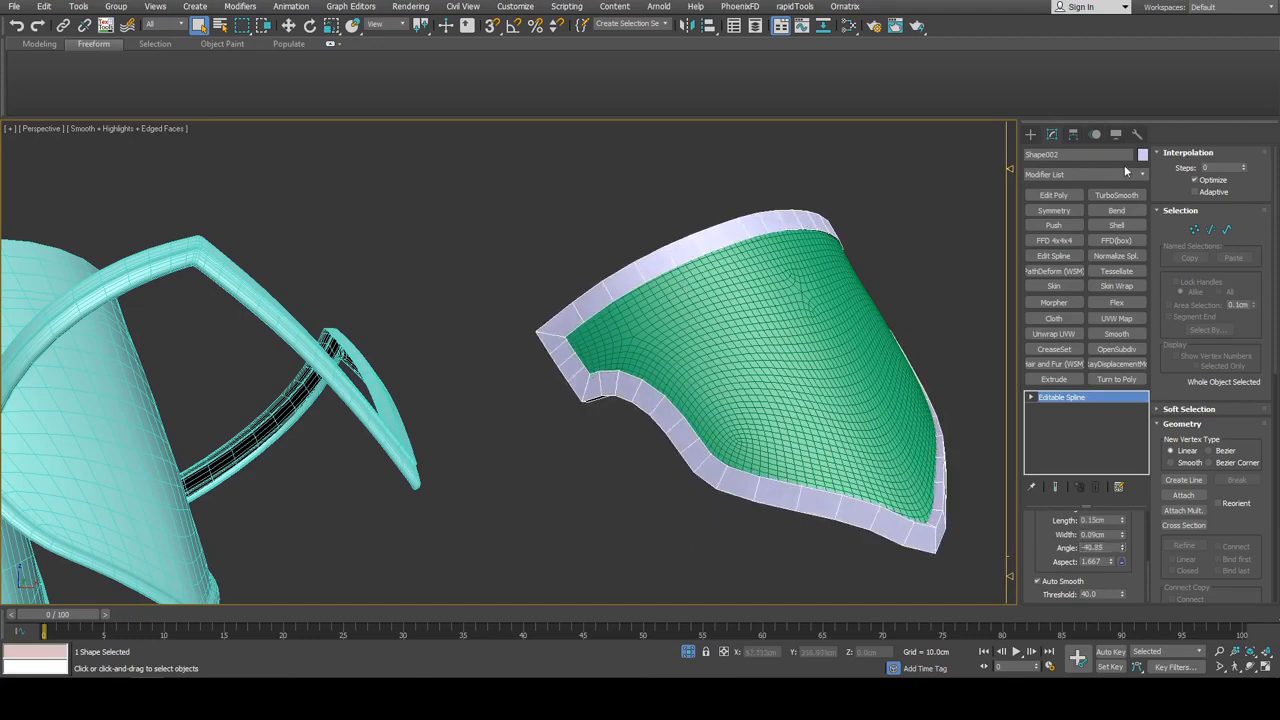
Add Edit Poly to the border trim and bevel its front face loop by Local Normal, height 0.03 cm and outline -0.03 cm
{"action": "scroll", "coordinate": [627, 349], "scroll_direction": "up", "scroll_amount": 3}
{"action": "key", "text": "4"}
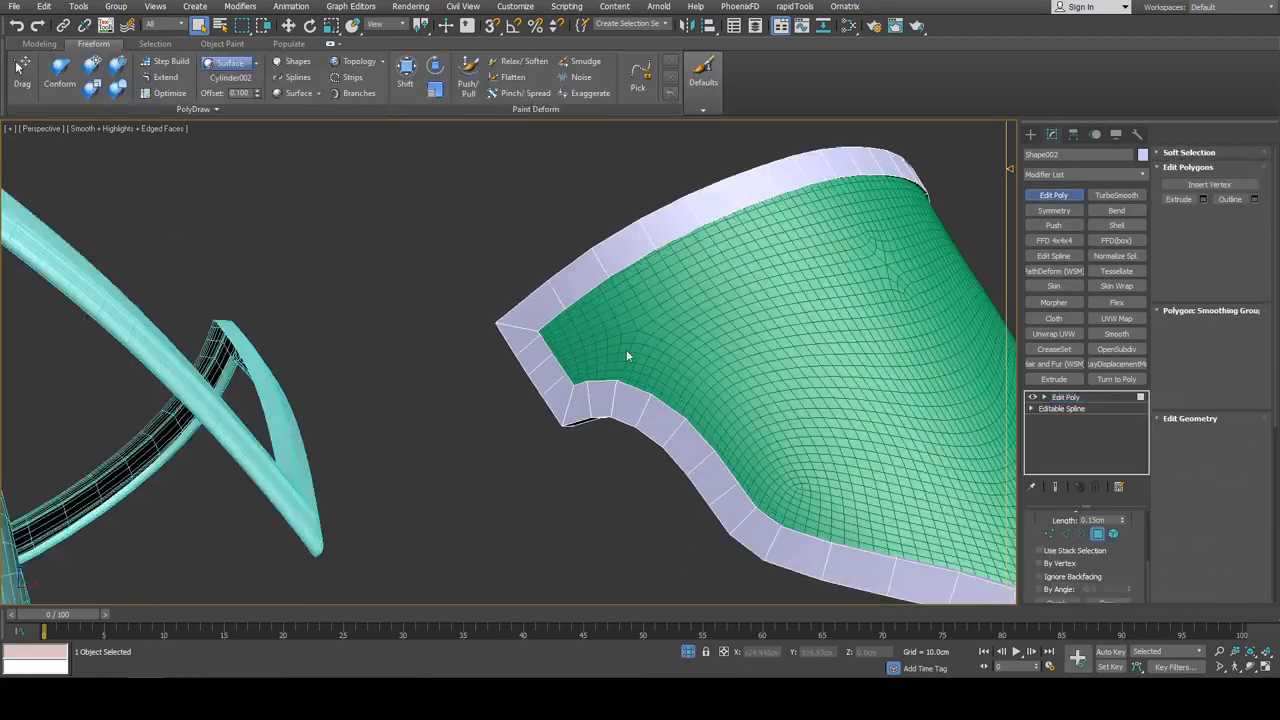
{"action": "left_click", "coordinate": [625, 399]}
{"action": "left_click", "coordinate": [611, 397], "text": "shift"}
{"action": "key", "text": "ctrl+shift+b"}
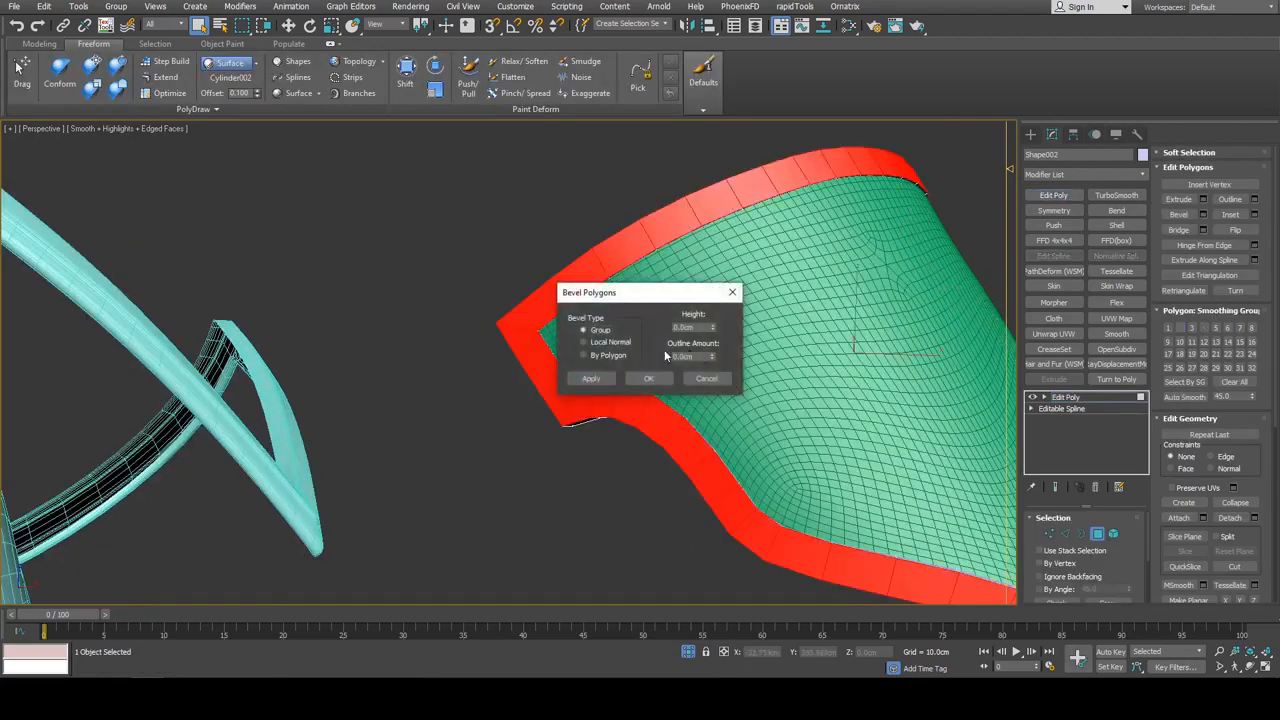
{"action": "middle_click_drag", "start_coordinate": [758, 341], "coordinate": [809, 310], "text": "alt"}
{"action": "left_click_drag", "start_coordinate": [713, 329], "coordinate": [713, 363]}
{"action": "left_click", "coordinate": [659, 376]}
{"action": "middle_click_drag", "start_coordinate": [701, 366], "coordinate": [708, 348], "text": "alt"}
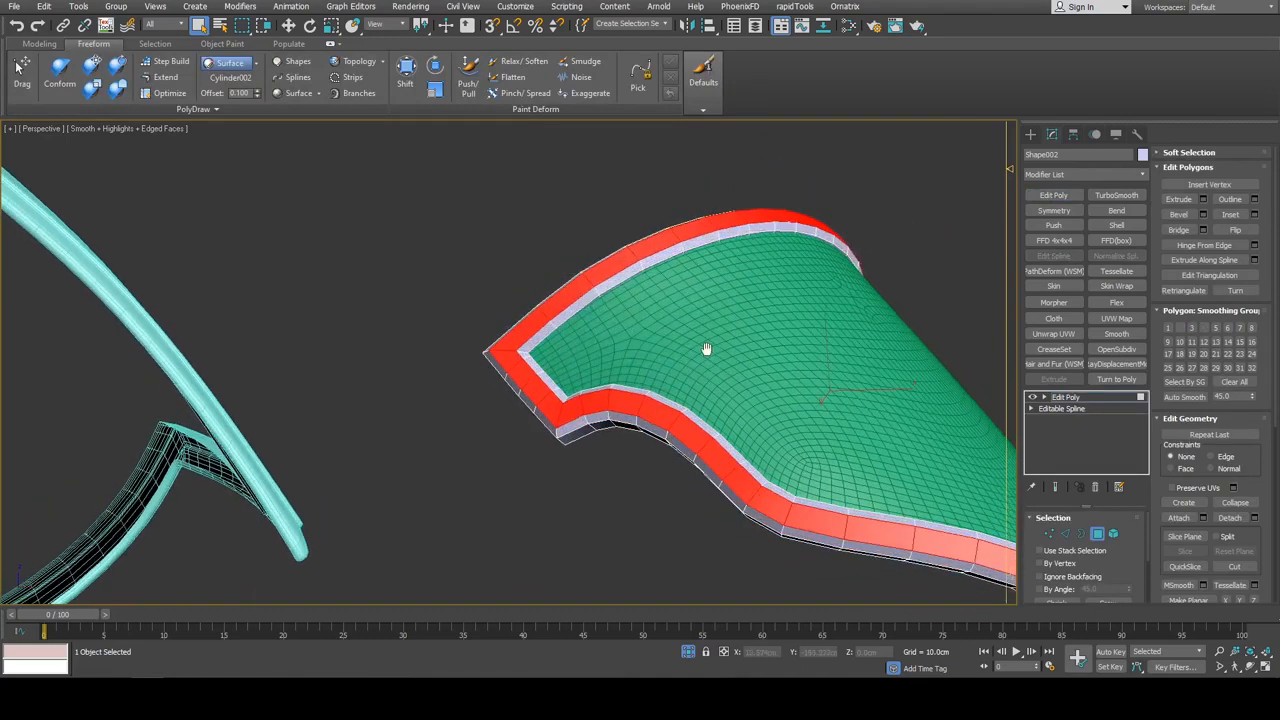
Bevel the selected trim face loop again with a negative height and a -0.03 cm outline to sink a groove
{"action": "scroll", "coordinate": [734, 320], "scroll_direction": "up", "scroll_amount": 3}
{"action": "key", "text": "ctrl+shift+b"}
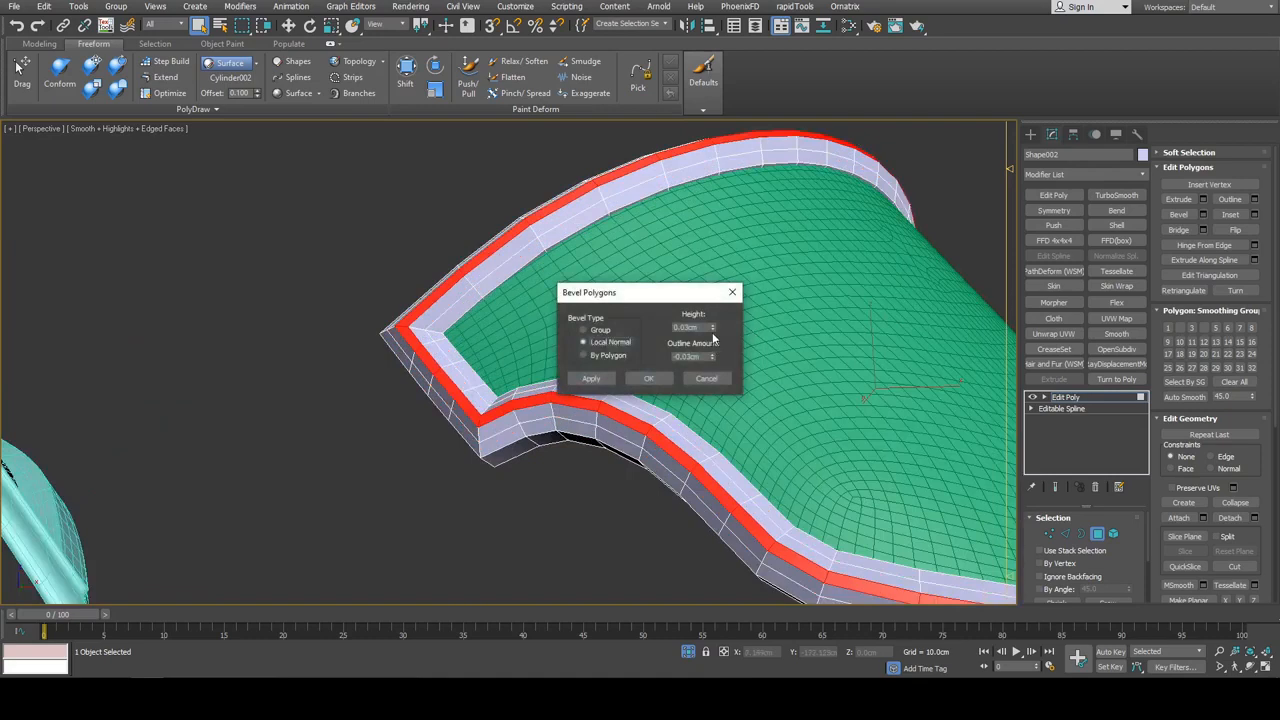
{"action": "left_click_drag", "start_coordinate": [713, 330], "coordinate": [713, 334]}
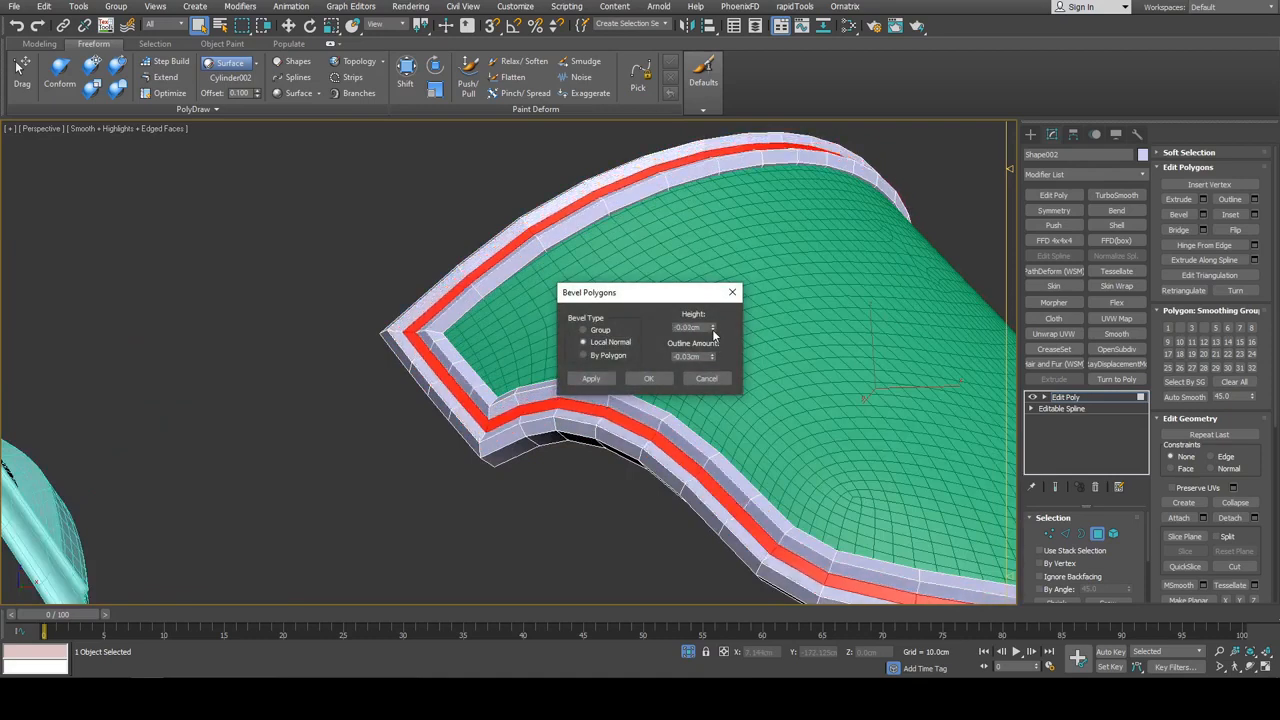
{"action": "left_click", "coordinate": [662, 377]}
Bevel the groove's floor faces with a height of 0.01 cm and an outline amount of -0.01 cm
{"action": "key", "text": "ctrl+shift+b"}
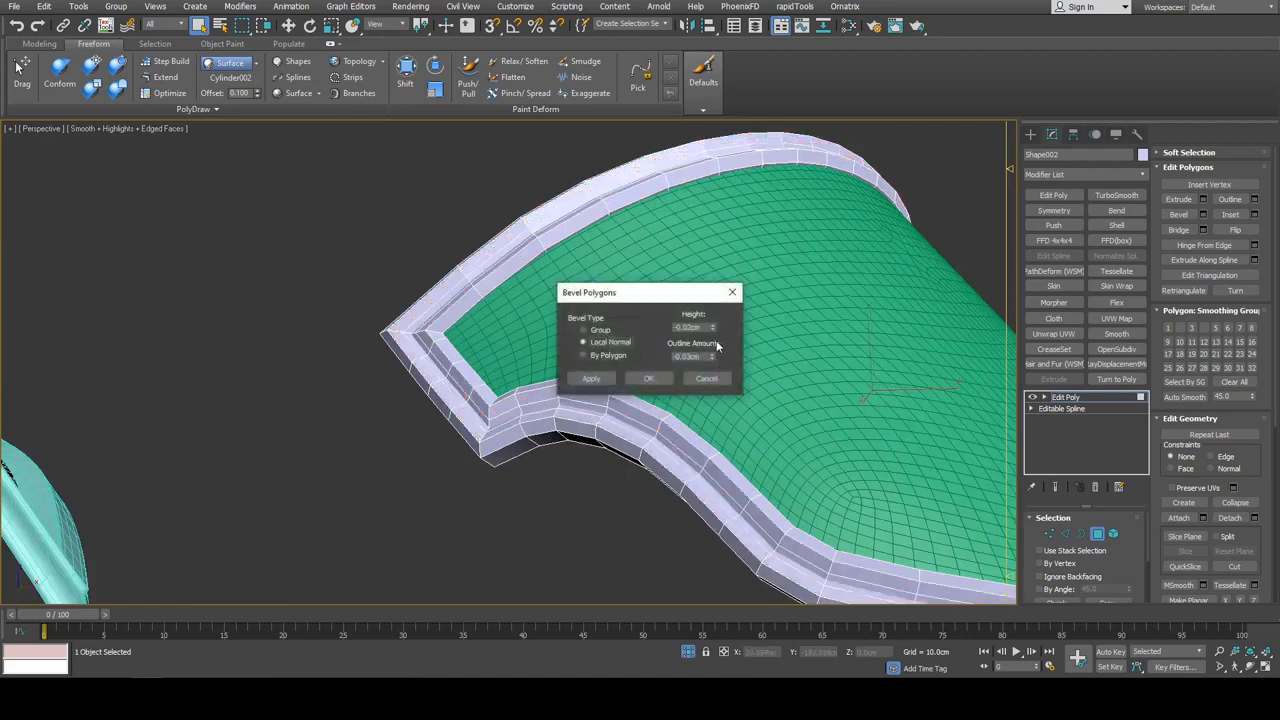
{"action": "left_click", "coordinate": [712, 327]}
{"action": "left_click", "coordinate": [712, 327]}
{"action": "left_click", "coordinate": [712, 327]}
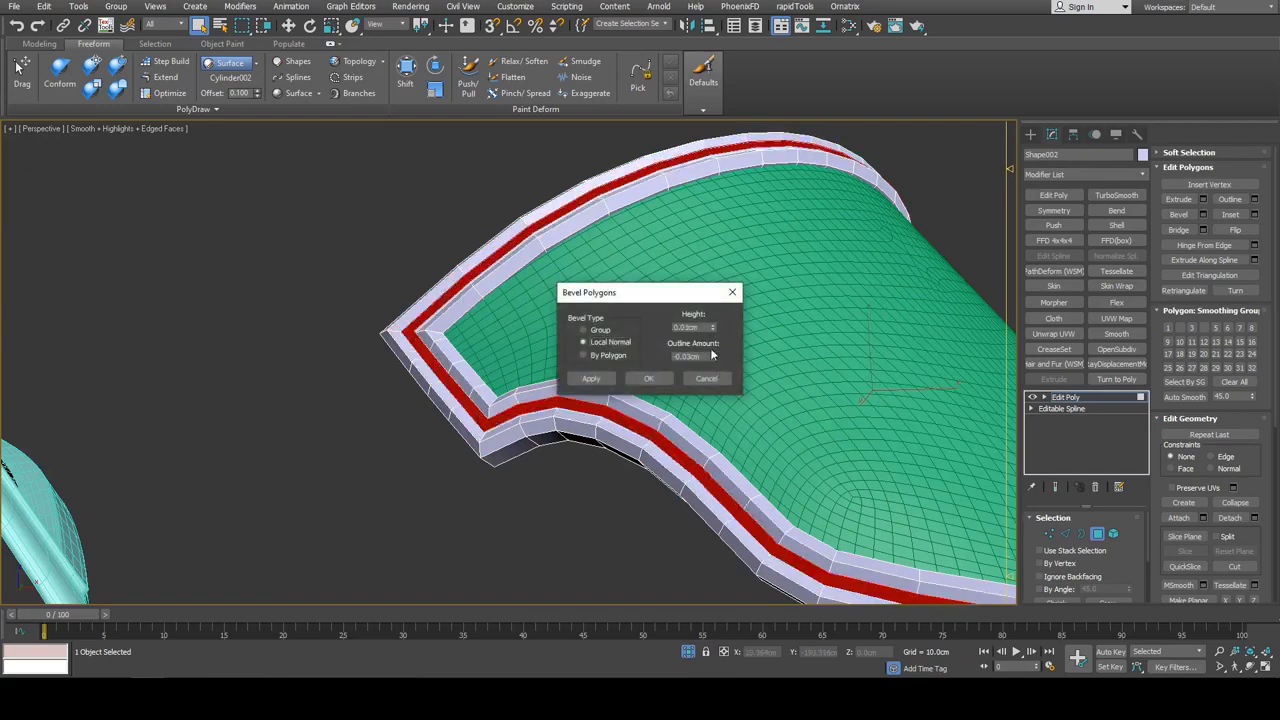
{"action": "left_click", "coordinate": [712, 356]}
{"action": "left_click", "coordinate": [712, 356]}
{"action": "left_click", "coordinate": [712, 356]}
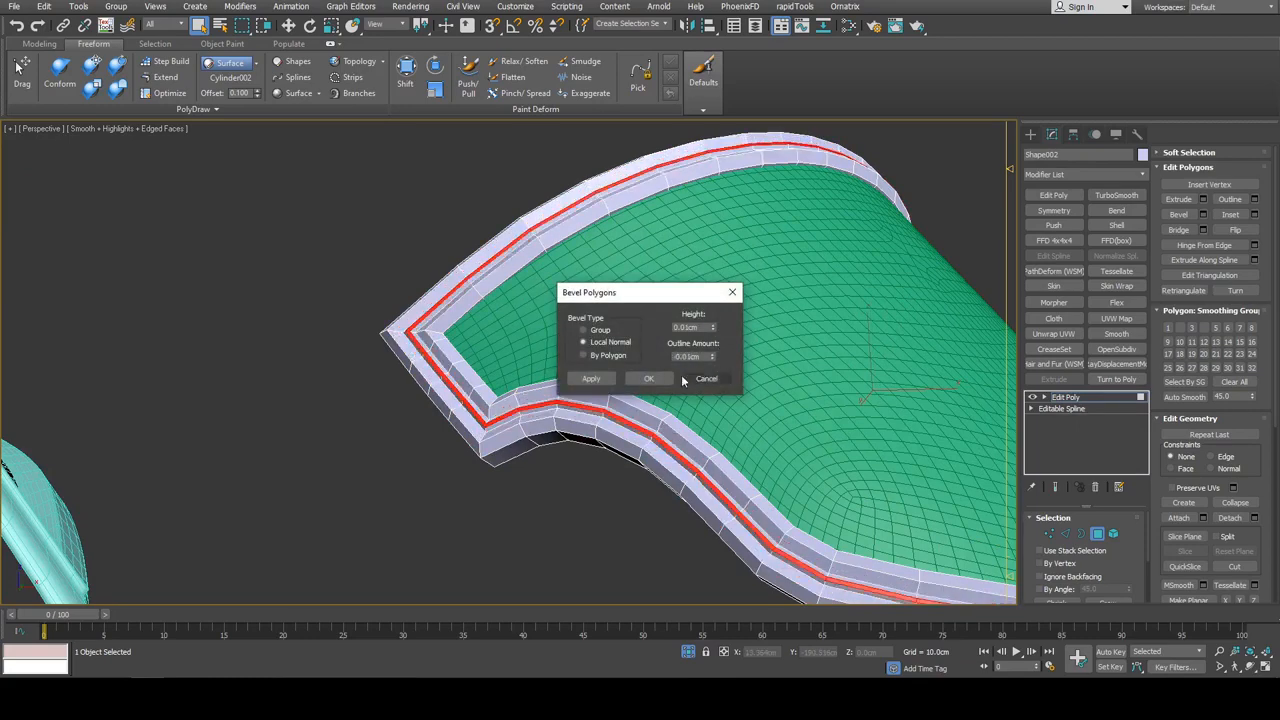
{"action": "left_click", "coordinate": [648, 378]}
Connect the ring of edges running around the trim's profile with 2 segments and a pinch of 36
{"action": "middle_click_drag", "start_coordinate": [648, 378], "coordinate": [630, 300], "text": "alt"}
{"action": "scroll", "coordinate": [630, 300], "scroll_direction": "up", "scroll_amount": 5}
{"action": "key", "text": "2"}
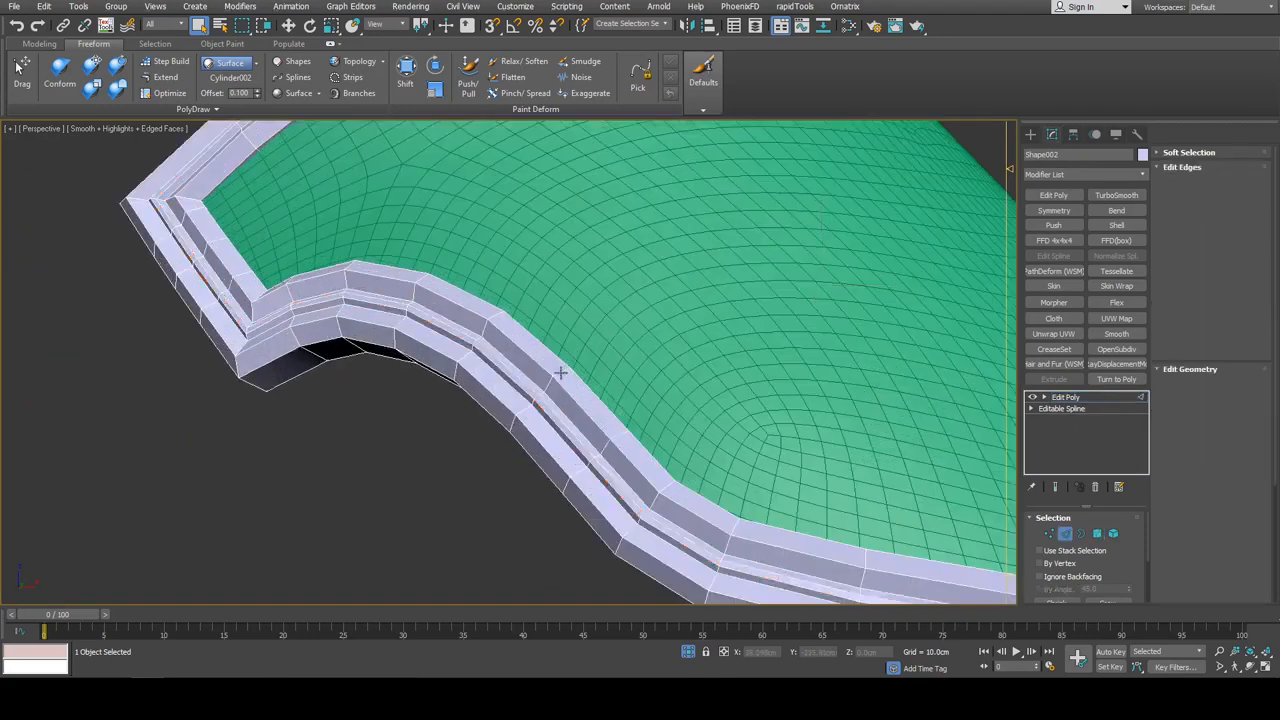
{"action": "key", "text": "alt+r"}
{"action": "key", "text": "ctrl+shift+e"}
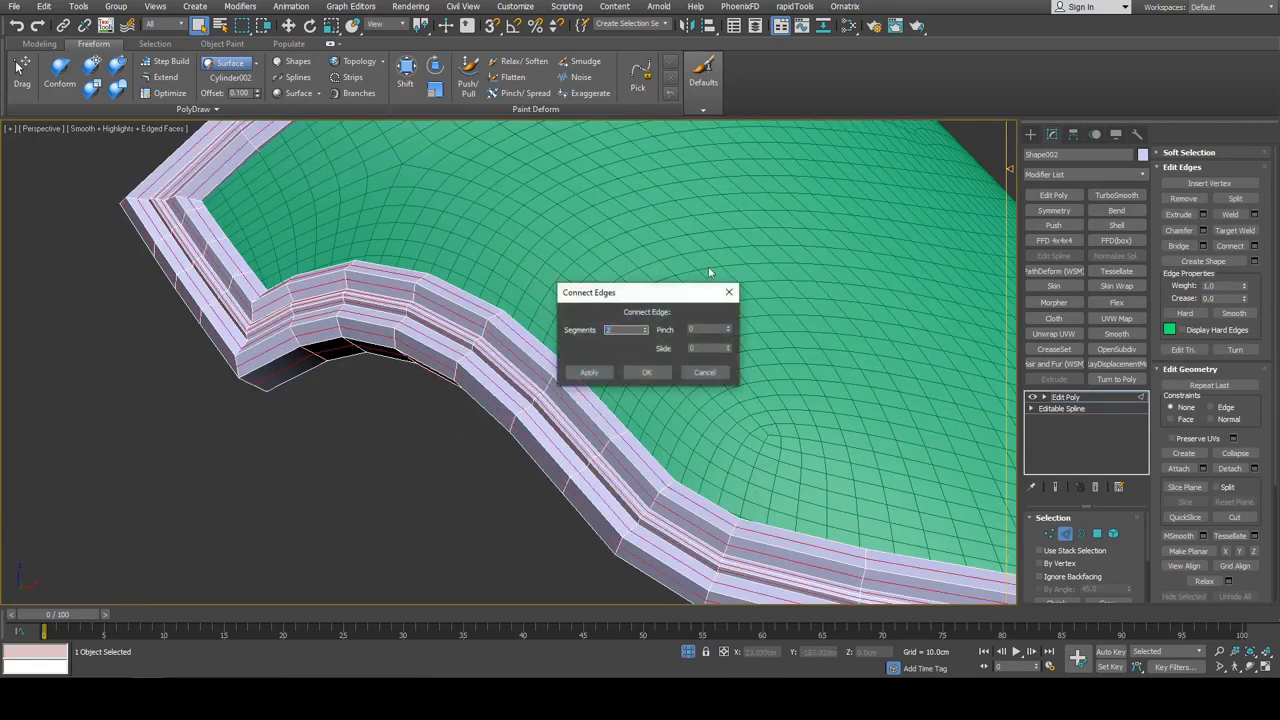
{"action": "middle_click_drag", "start_coordinate": [708, 266], "coordinate": [711, 265], "text": "alt"}
{"action": "left_click_drag", "start_coordinate": [727, 329], "coordinate": [714, 328]}
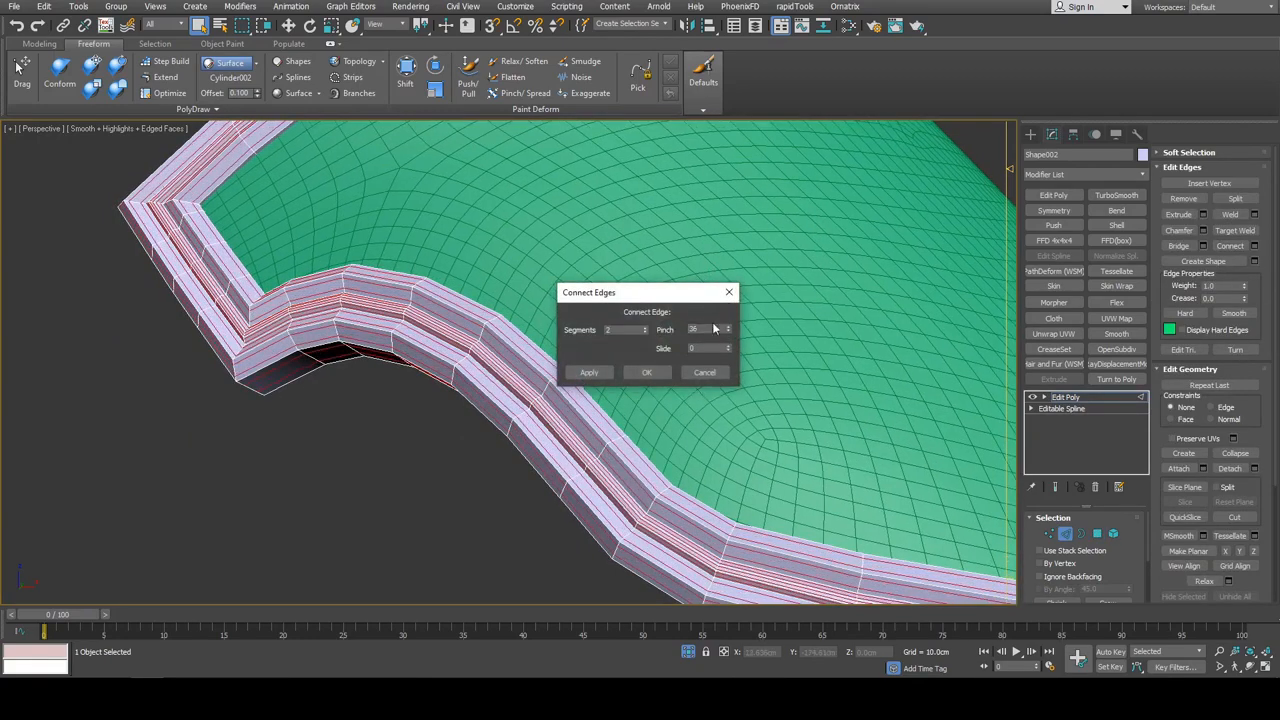
{"action": "left_click", "coordinate": [645, 373]}
Insert supporting edge loops with SwiftLoop beside the two sharp corners at the trim's narrow end
{"action": "middle_click_drag", "start_coordinate": [650, 373], "coordinate": [676, 250]}
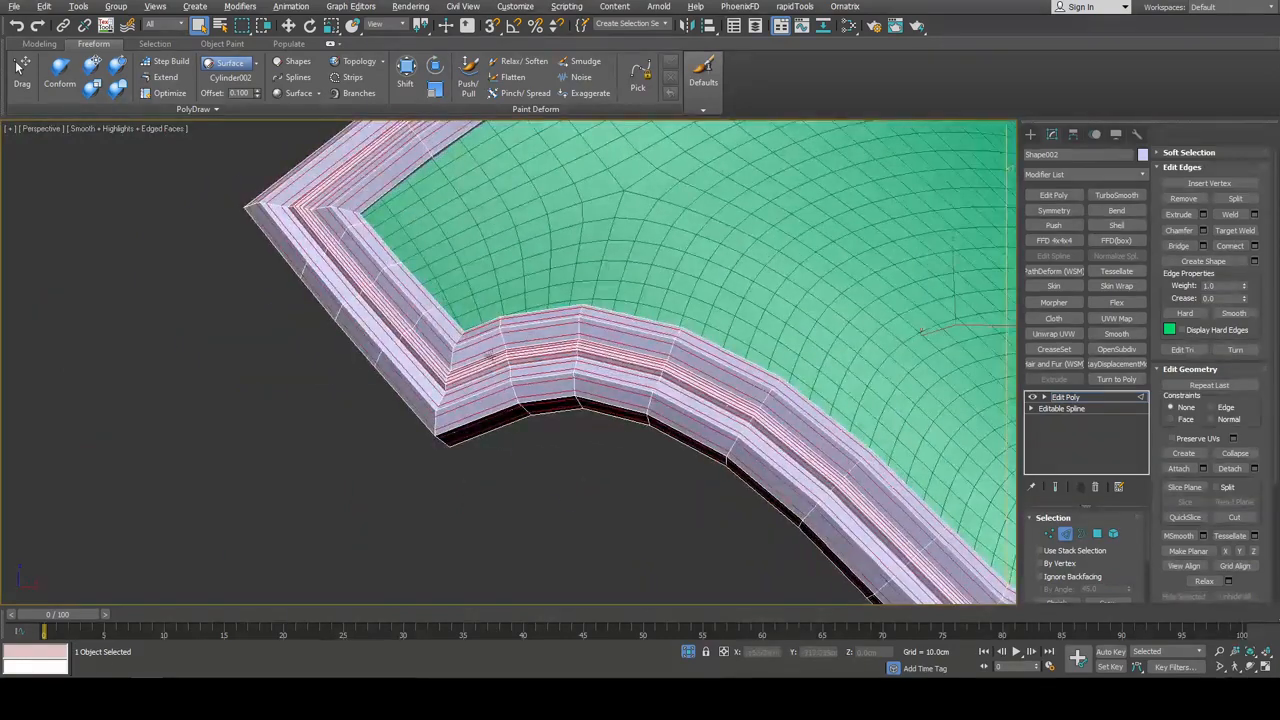
{"action": "key", "text": "alt+1"}
{"action": "left_click", "coordinate": [455, 349]}
{"action": "middle_click_drag", "start_coordinate": [340, 214], "coordinate": [394, 280]}
{"action": "left_click", "coordinate": [404, 270]}
{"action": "right_click", "coordinate": [404, 270]}
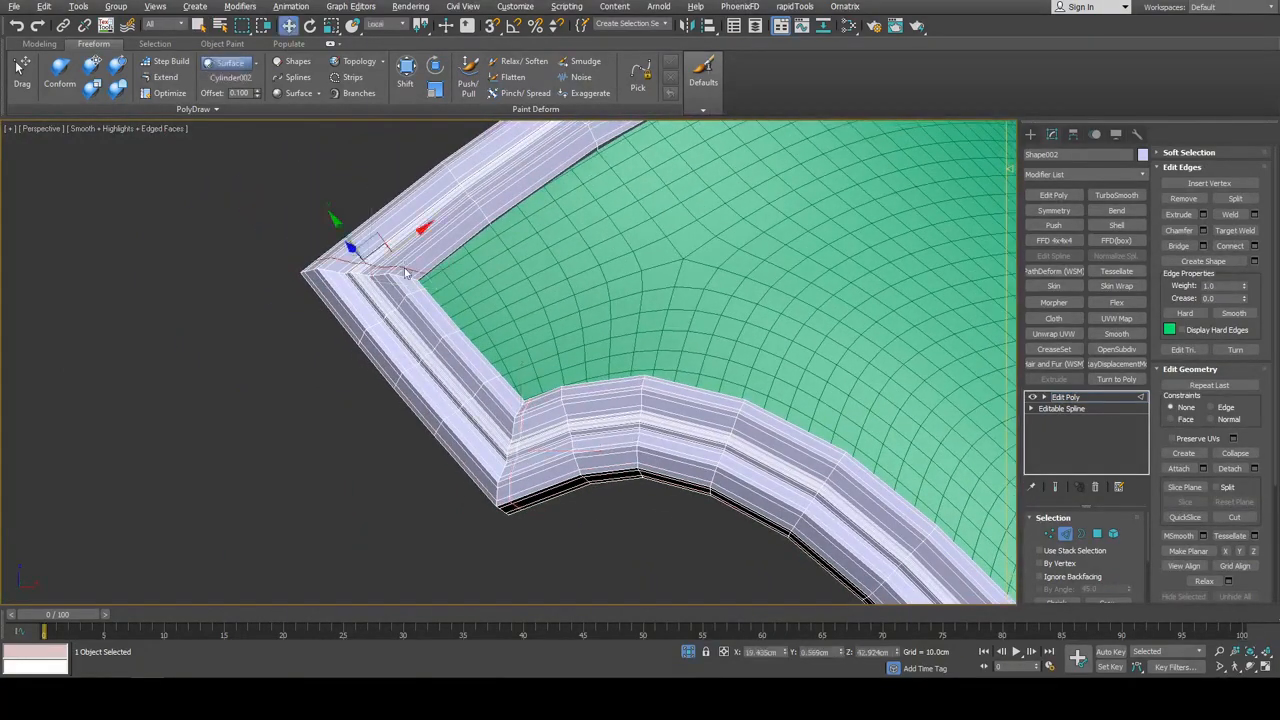
Paste the Symmetry modifier above the trim's Edit Poly, add TurboSmooth on top and raise its iterations
{"action": "scroll", "coordinate": [527, 265], "scroll_direction": "down", "scroll_amount": 5}
{"action": "middle_click_drag", "start_coordinate": [848, 268], "coordinate": [888, 301]}
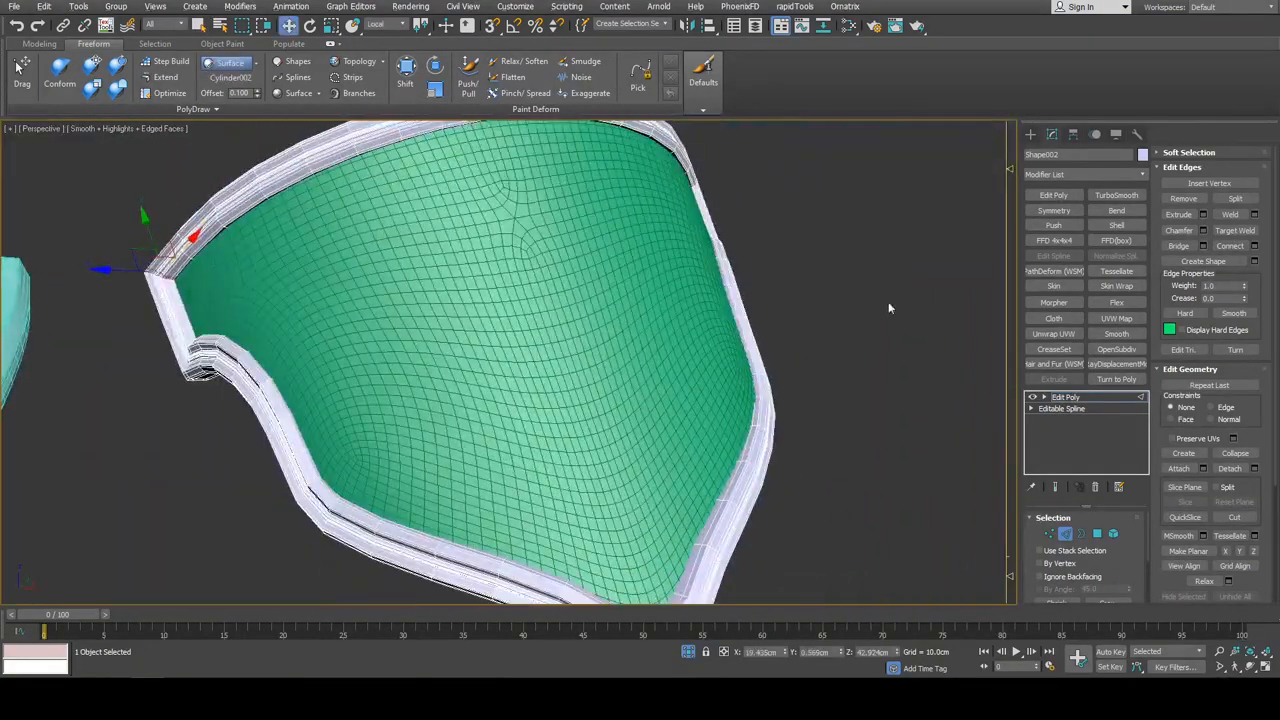
{"action": "key", "text": "2"}
{"action": "right_click", "coordinate": [1066, 401]}
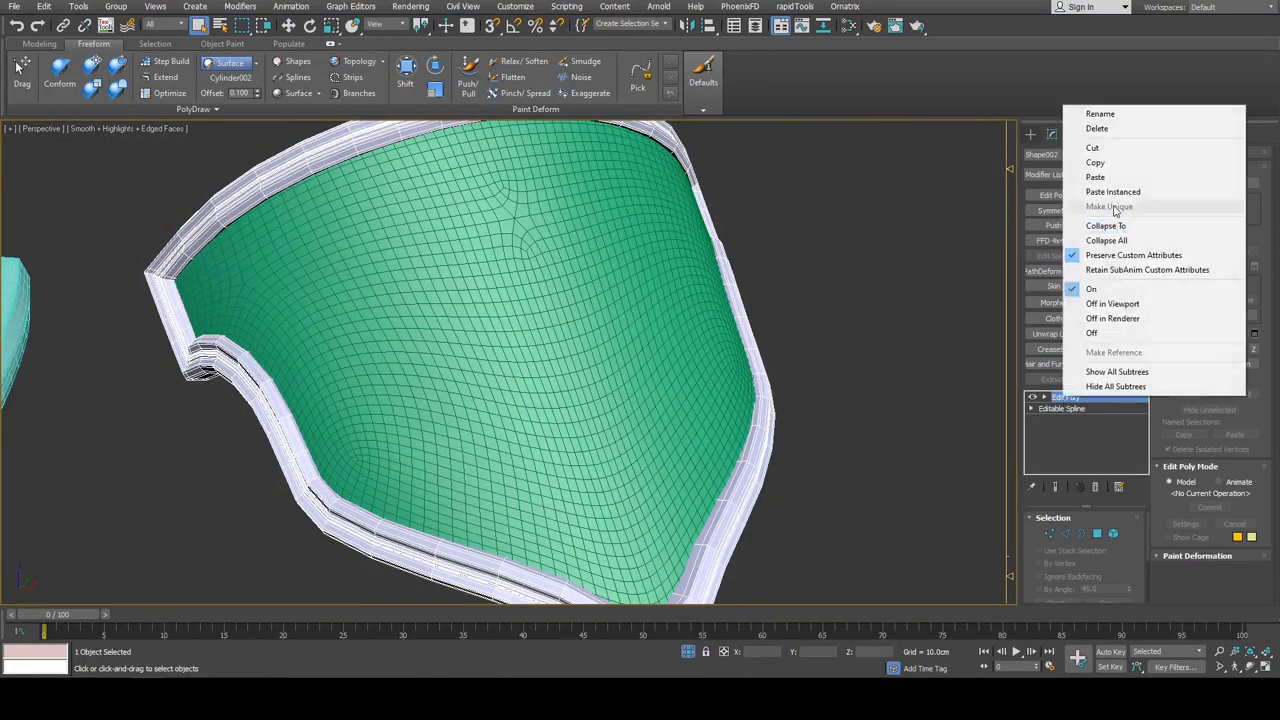
{"action": "left_click", "coordinate": [1111, 176]}
{"action": "left_click", "coordinate": [1112, 195]}
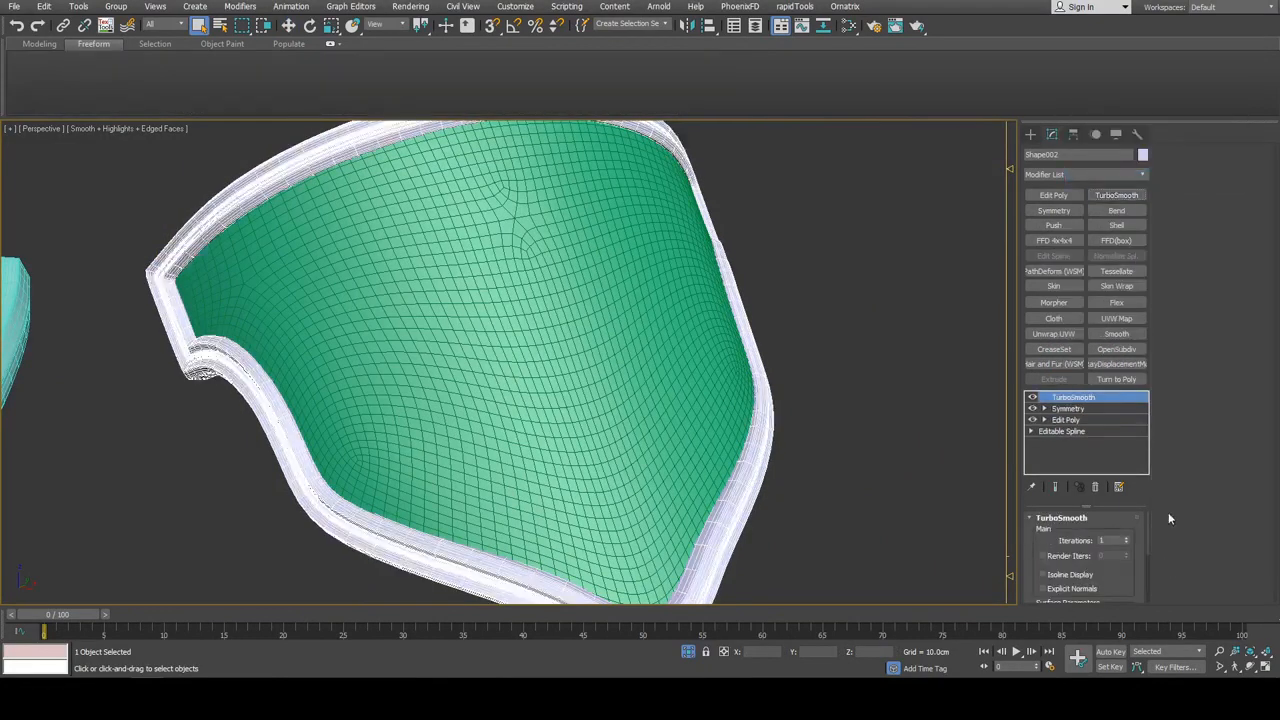
{"action": "left_click", "coordinate": [1126, 538]}
Hide the edged faces, clear the selection and examine the finished trim on the complete armlet
{"action": "key", "text": "F4"}
{"action": "left_click", "coordinate": [860, 430]}
{"action": "scroll", "coordinate": [860, 430], "scroll_direction": "down", "scroll_amount": 3}
{"action": "middle_click_drag", "start_coordinate": [850, 430], "coordinate": [745, 289]}
{"action": "scroll", "coordinate": [805, 262], "scroll_direction": "down", "scroll_amount": 4}
{"action": "key", "text": "F4"}
{"action": "key", "text": "F4"}
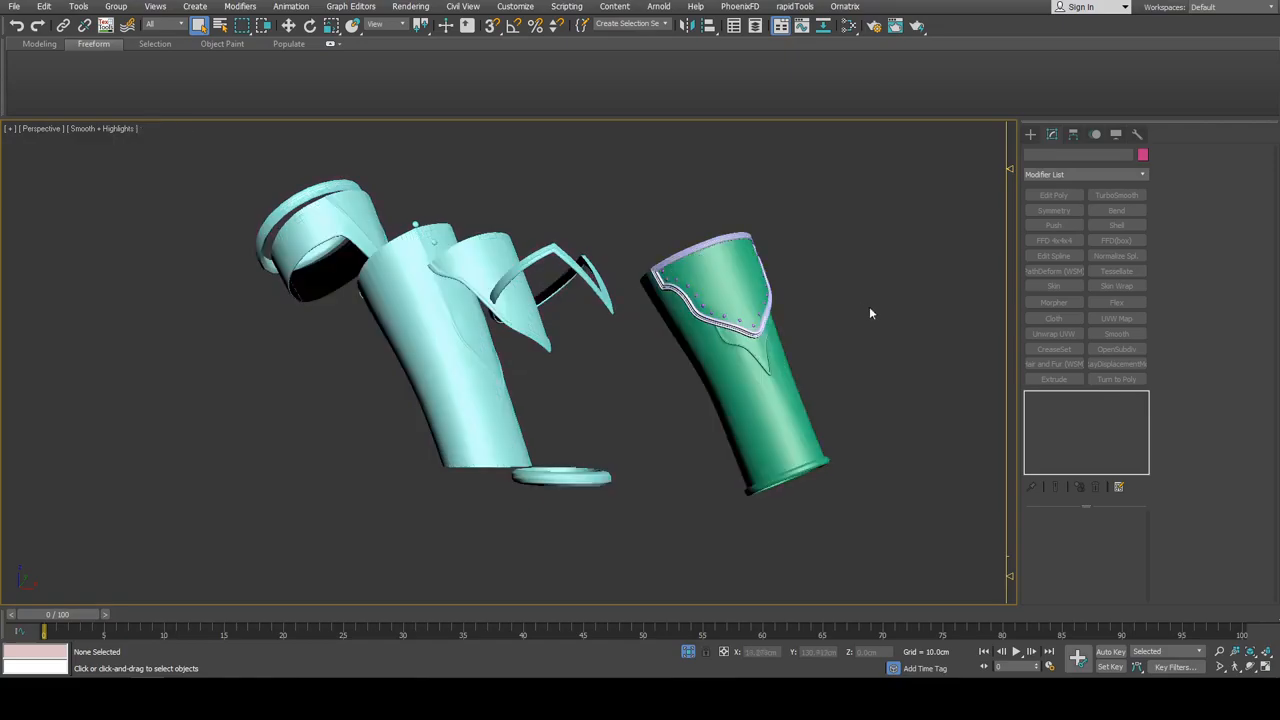